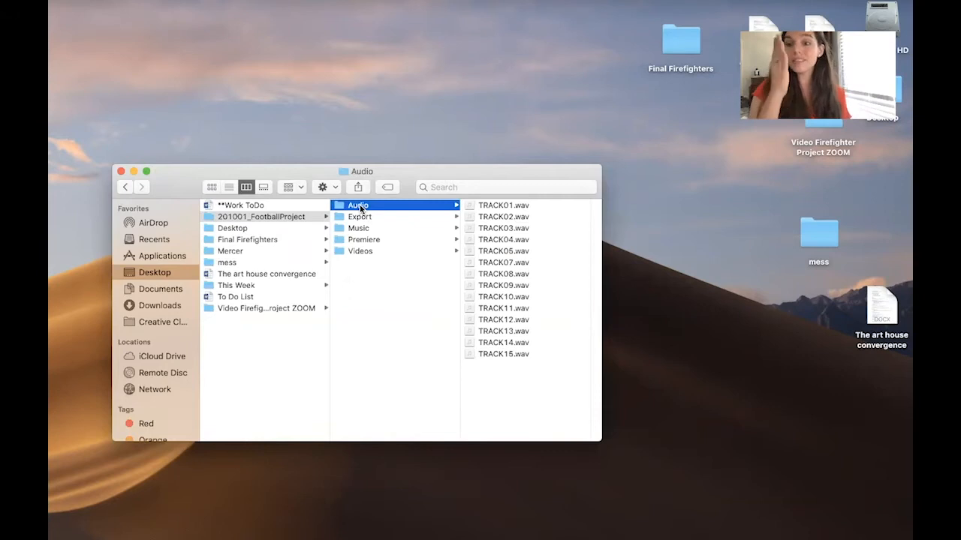
- Browse the Audio, Export, Music, Premiere and Videos subfolders of 201001_FootballProject, then close the folder window
{"action": "key", "text": "Down"}
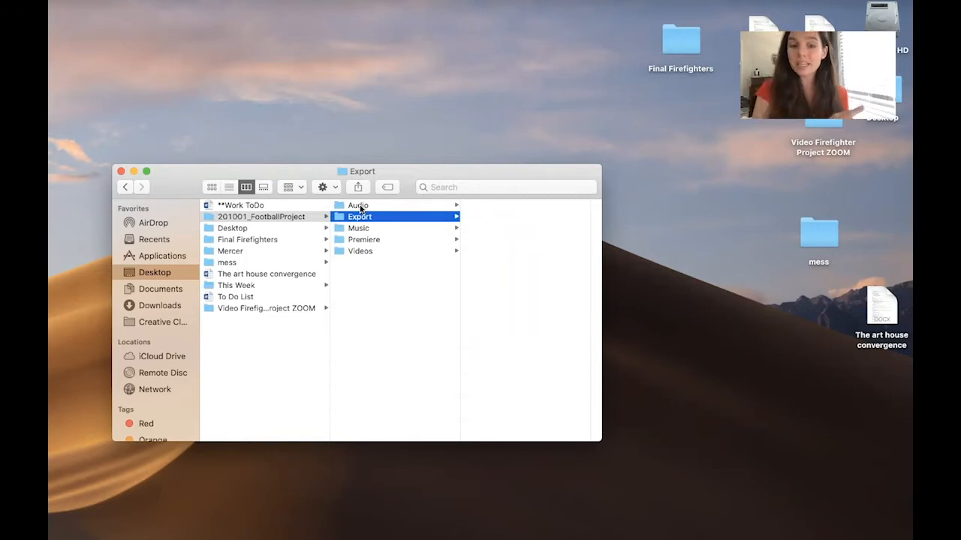
{"action": "left_click", "coordinate": [368, 230]}
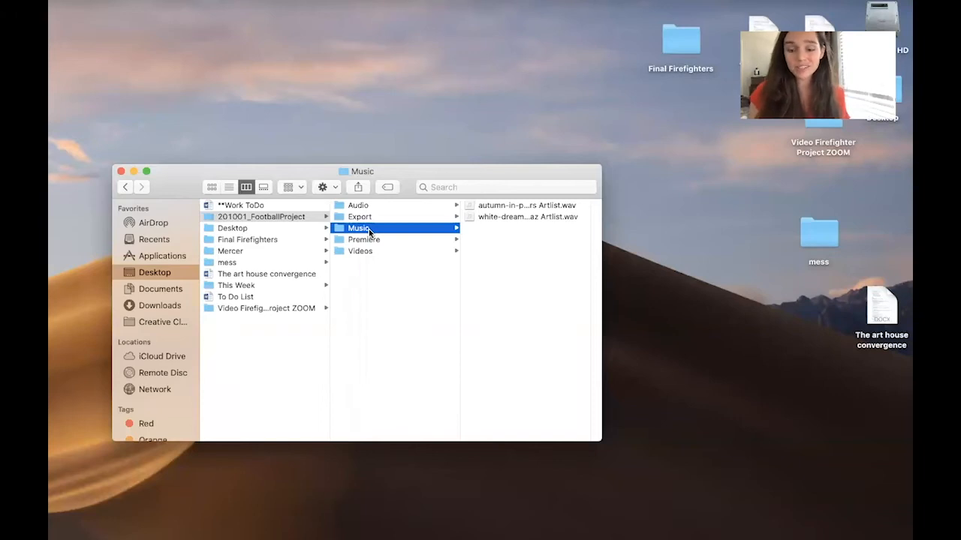
{"action": "key", "text": "Down"}
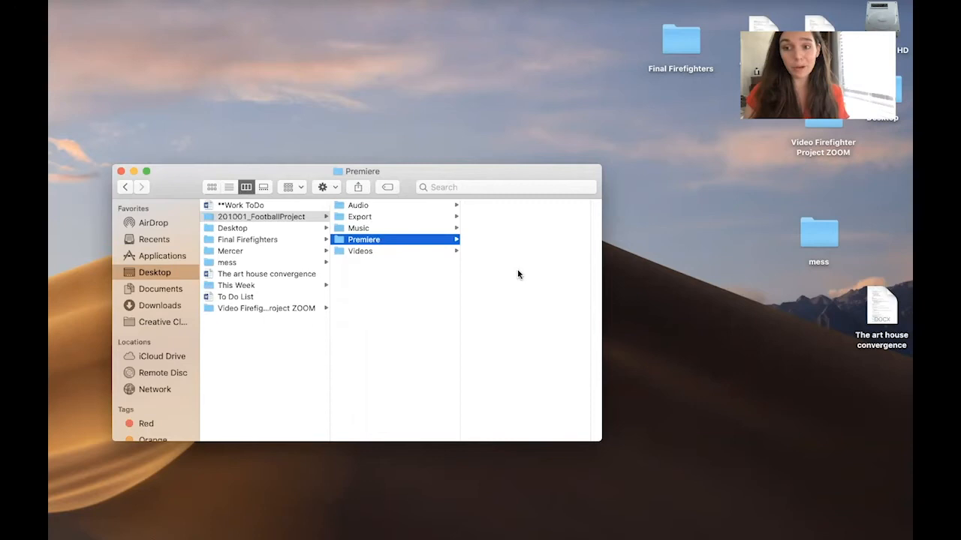
{"action": "left_click", "coordinate": [384, 252]}
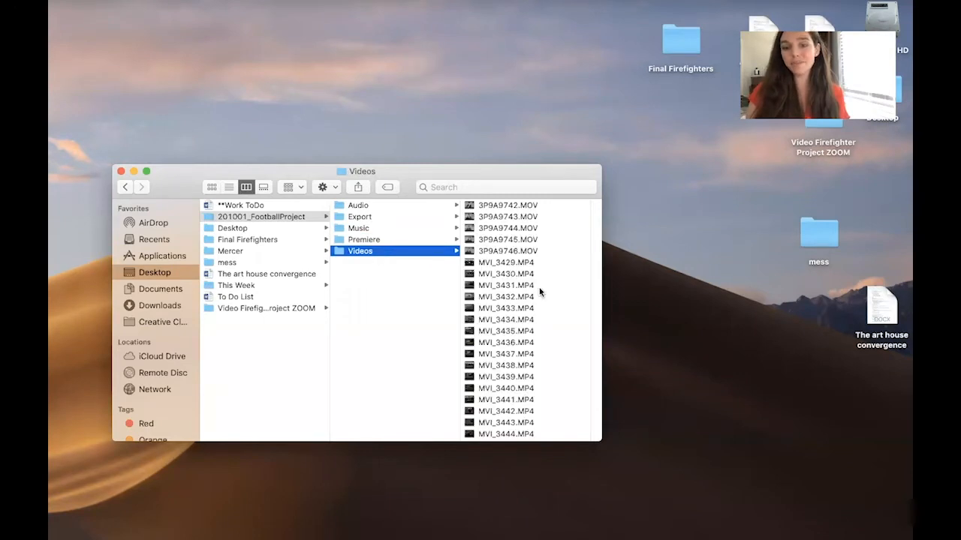
{"action": "scroll", "coordinate": [540, 291], "scroll_direction": "down", "scroll_amount": 15}
{"action": "scroll", "coordinate": [540, 291], "scroll_direction": "up", "scroll_amount": 15}
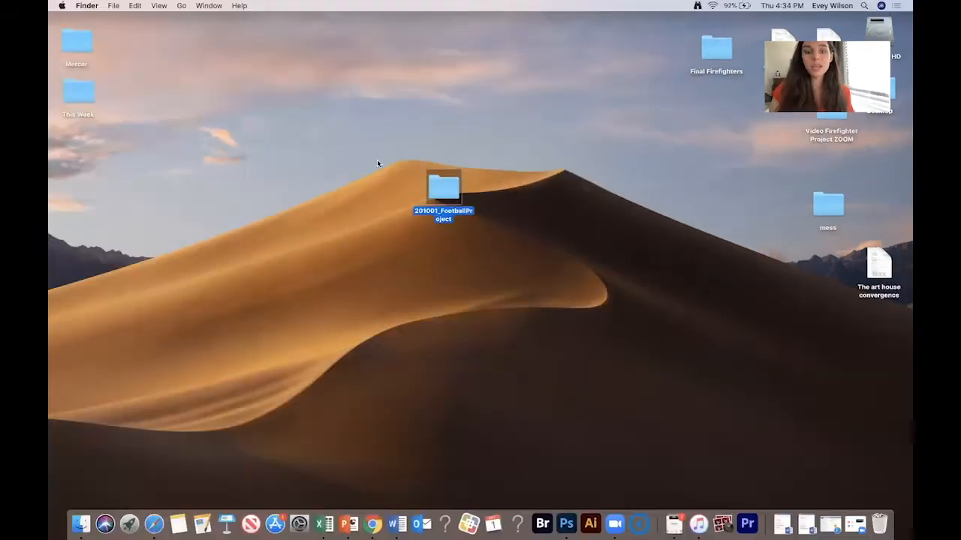
{"action": "left_click", "coordinate": [121, 171]}
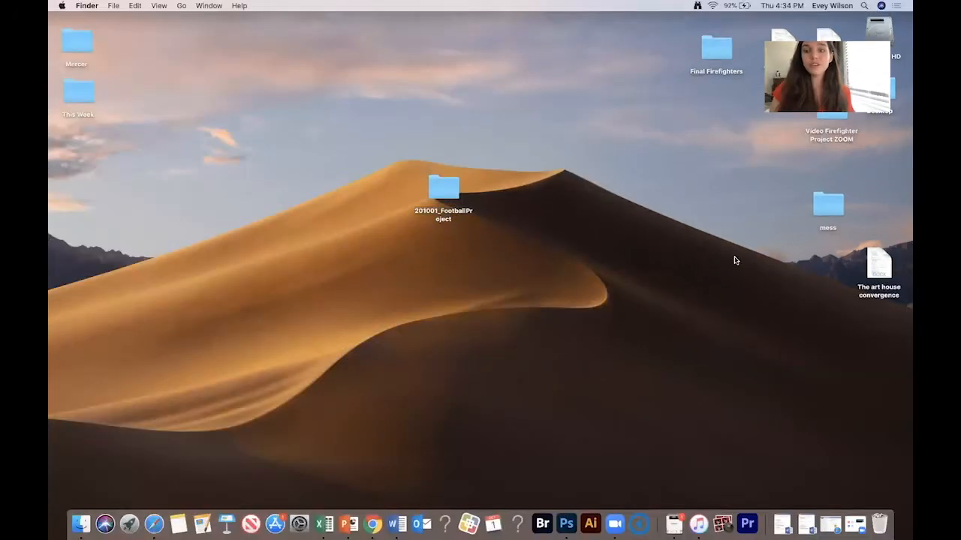
- Launch Premiere Pro and start a new project named WilsonFirefighter
{"action": "left_click", "coordinate": [749, 517]}
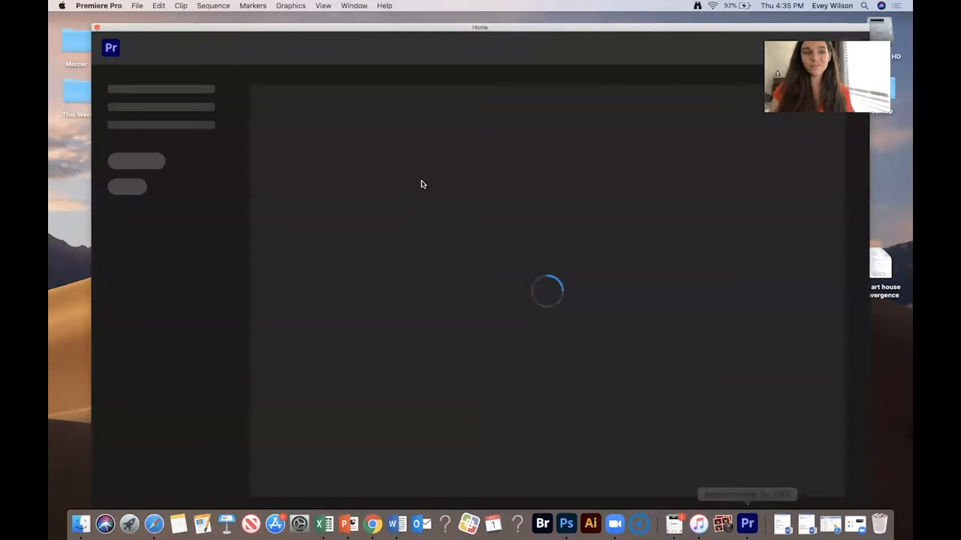
{"action": "left_click", "coordinate": [140, 172]}
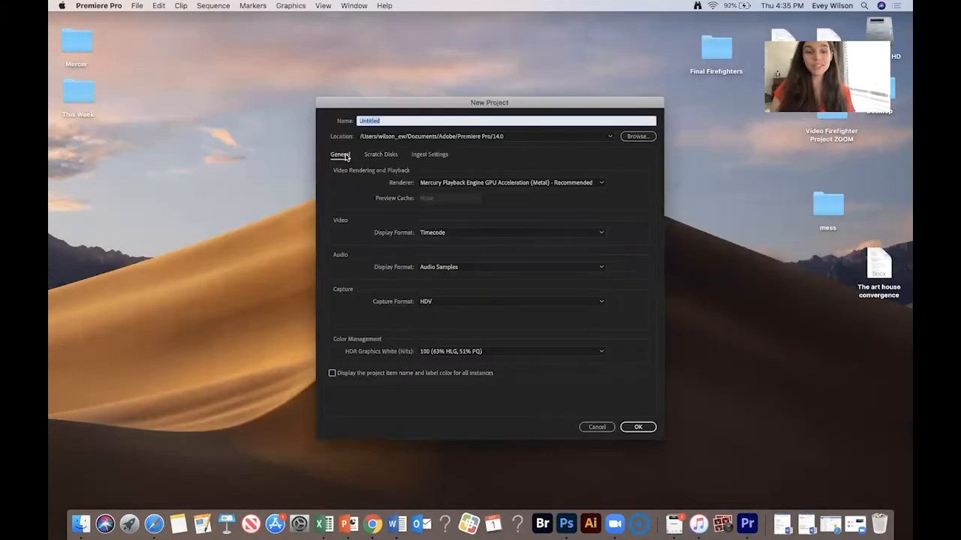
{"action": "type", "text": "WilsonFirefighter"}
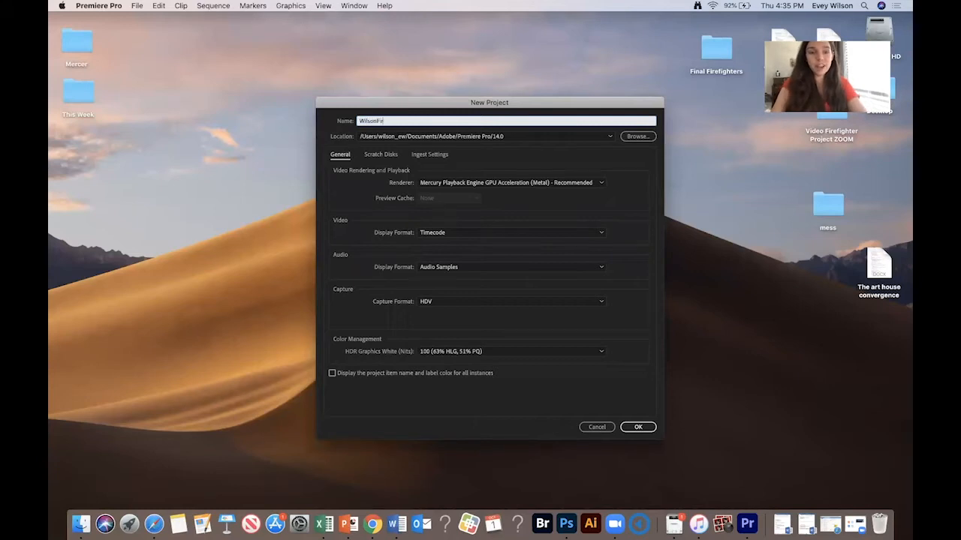
- Set the project location to the Premiere folder inside 201001_FootballProject on the Desktop and create the project
{"action": "left_click", "coordinate": [639, 136]}
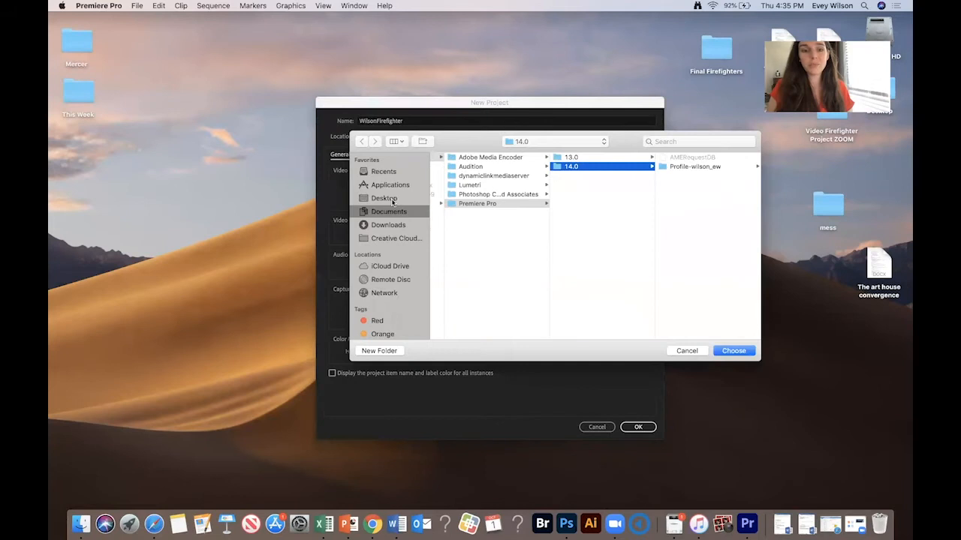
{"action": "left_click", "coordinate": [388, 198]}
{"action": "left_click", "coordinate": [481, 167]}
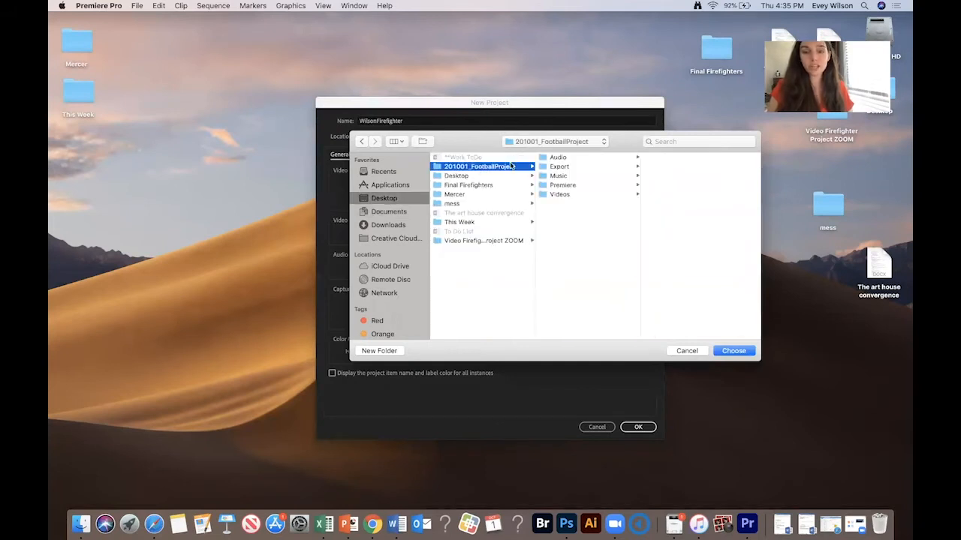
{"action": "left_click", "coordinate": [564, 186]}
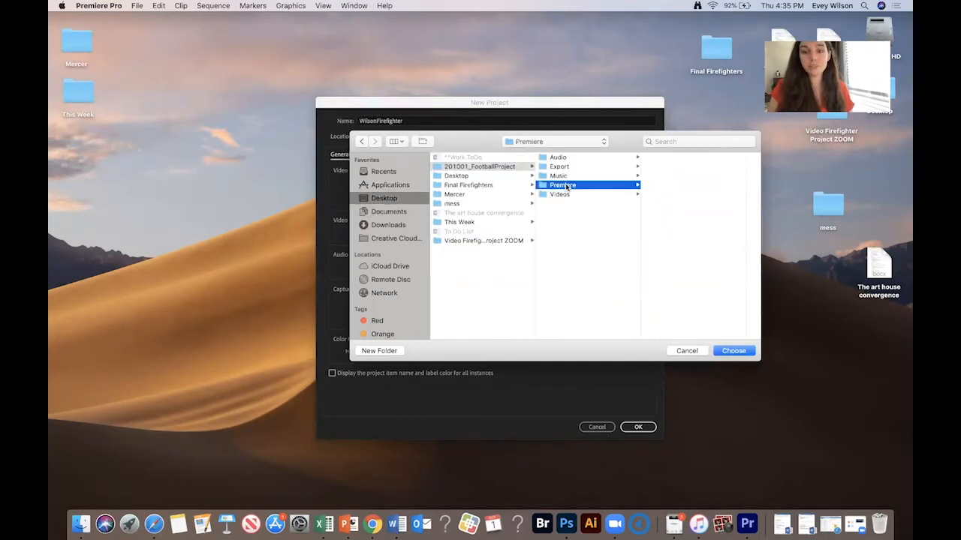
{"action": "left_click", "coordinate": [729, 352]}
{"action": "left_click", "coordinate": [635, 429]}
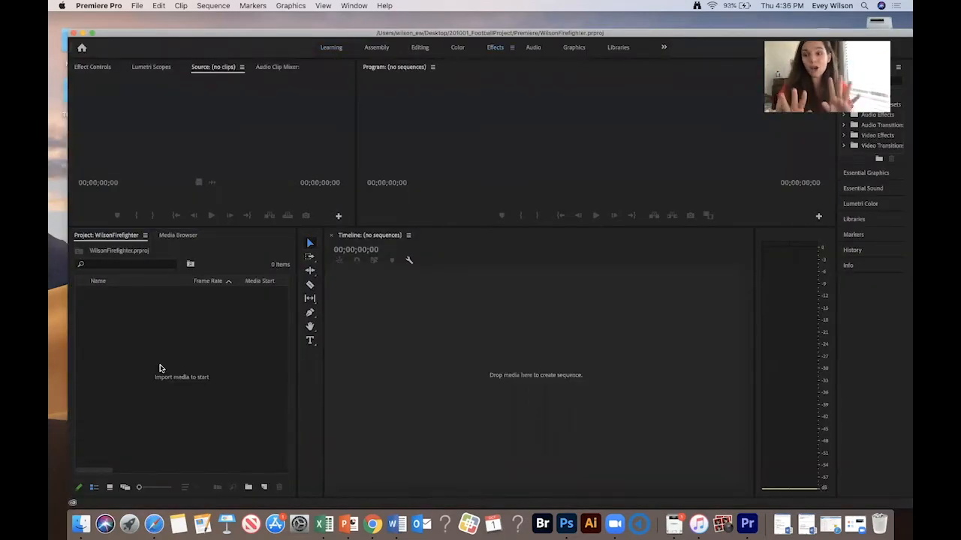
- Import the Videos folder from 201001_FootballProject into the project
{"action": "left_click_drag", "start_coordinate": [149, 33], "coordinate": [145, 26]}
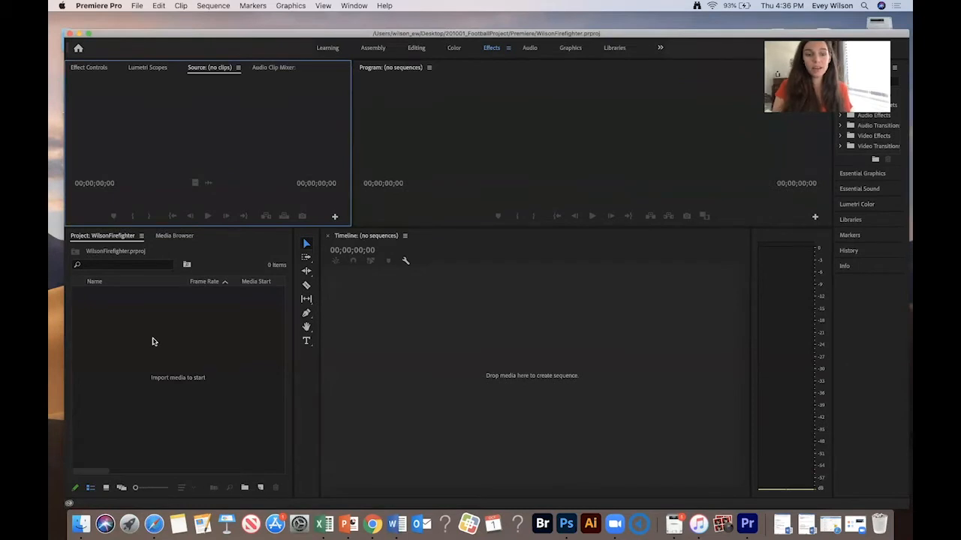
{"action": "double_click", "coordinate": [152, 341]}
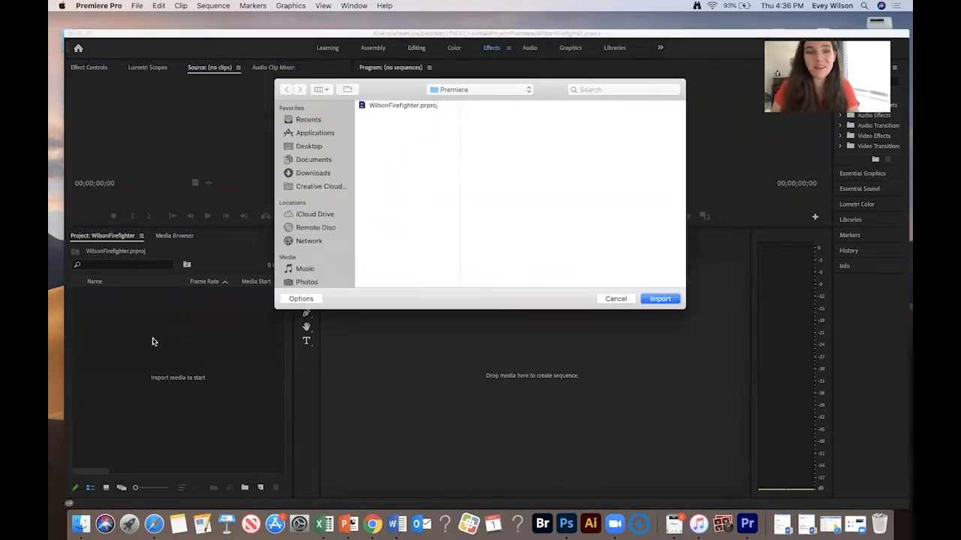
{"action": "left_click", "coordinate": [319, 148]}
{"action": "left_click", "coordinate": [405, 117]}
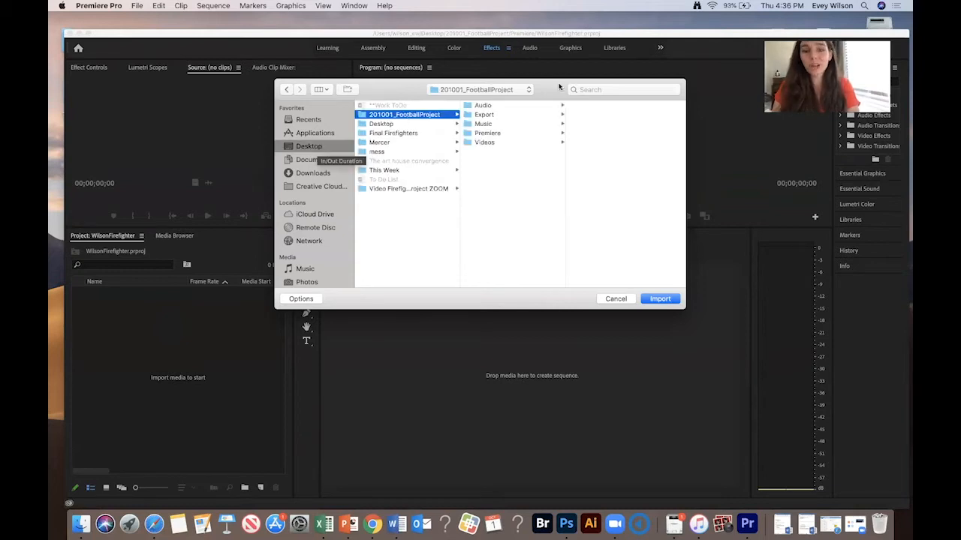
{"action": "left_click", "coordinate": [499, 143]}
{"action": "left_click", "coordinate": [651, 300]}
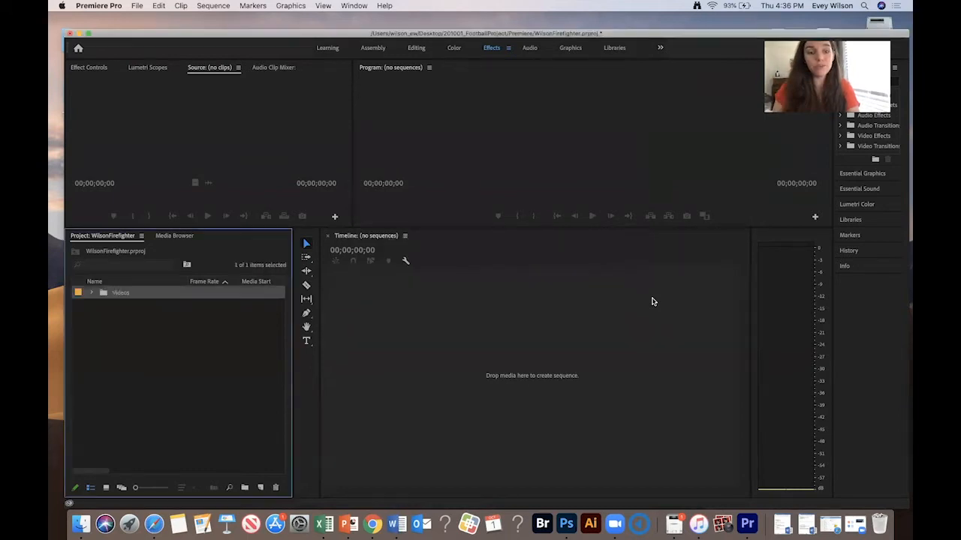
- Import the Audio folder from 201001_FootballProject into the project
{"action": "double_click", "coordinate": [103, 358]}
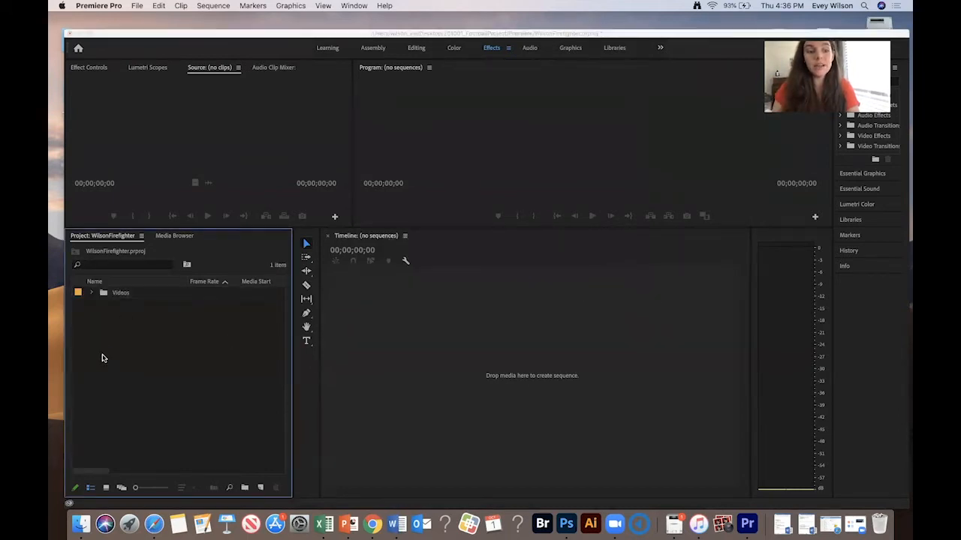
{"action": "left_click", "coordinate": [304, 147]}
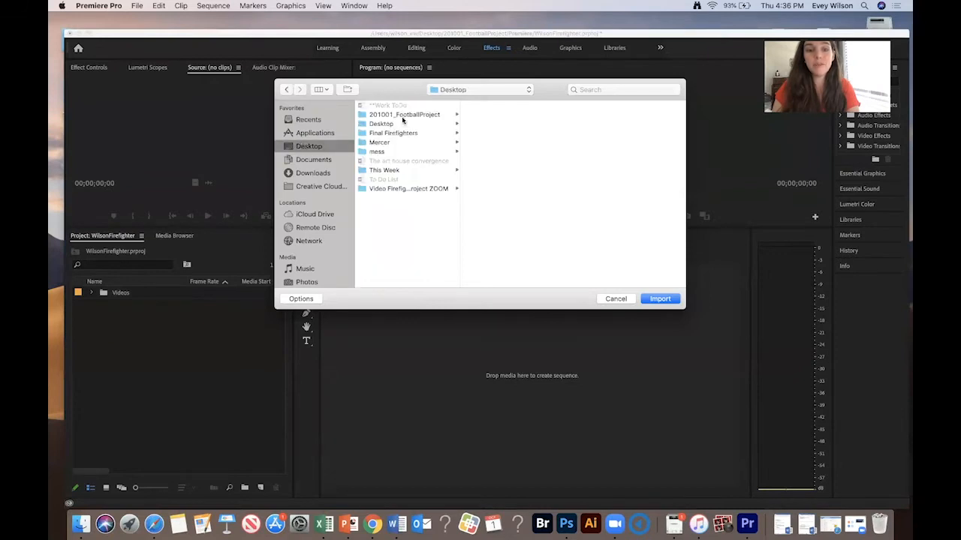
{"action": "left_click", "coordinate": [403, 116]}
{"action": "left_click", "coordinate": [480, 106]}
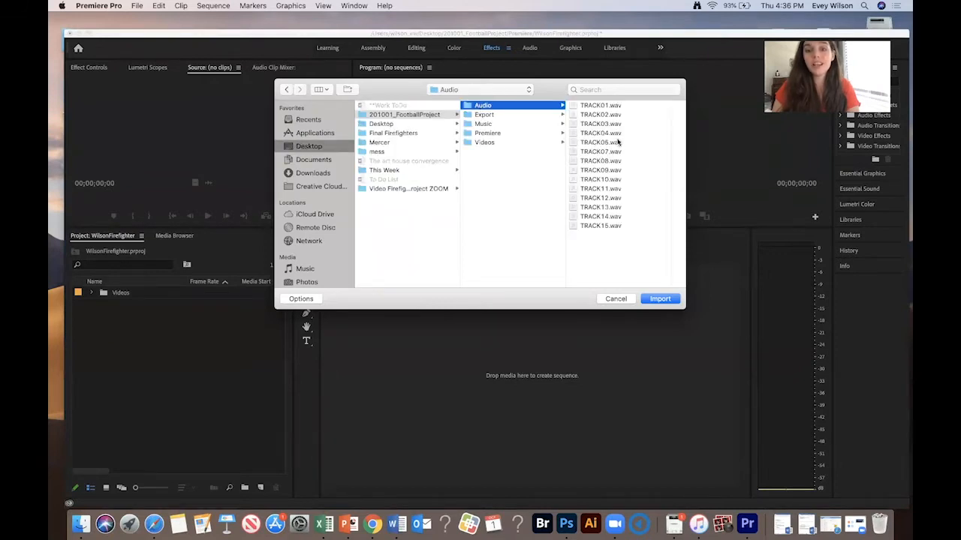
{"action": "left_click", "coordinate": [662, 301]}
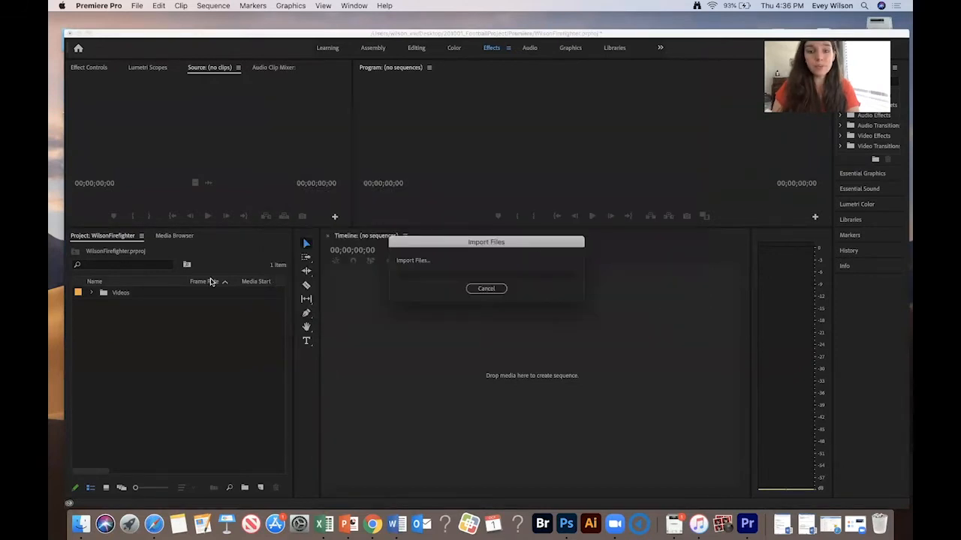
- Import the Music folder from 201001_FootballProject into the project
{"action": "double_click", "coordinate": [159, 356]}
{"action": "left_click", "coordinate": [315, 146]}
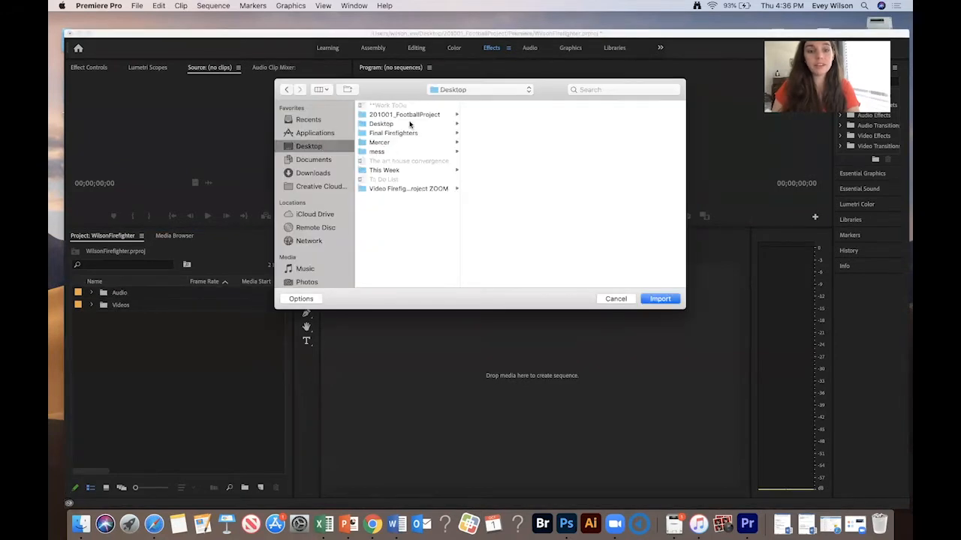
{"action": "left_click", "coordinate": [416, 115]}
{"action": "left_click", "coordinate": [488, 125]}
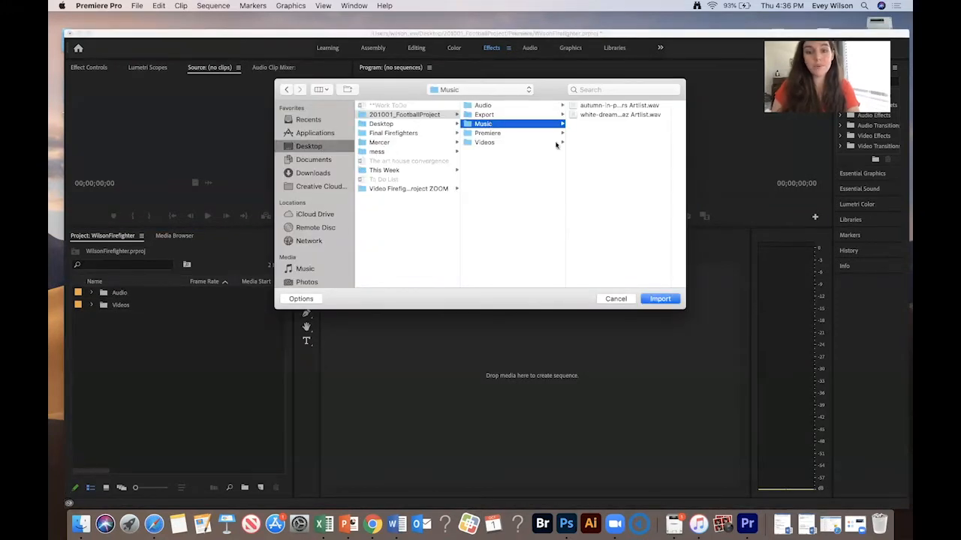
{"action": "left_click", "coordinate": [655, 299]}
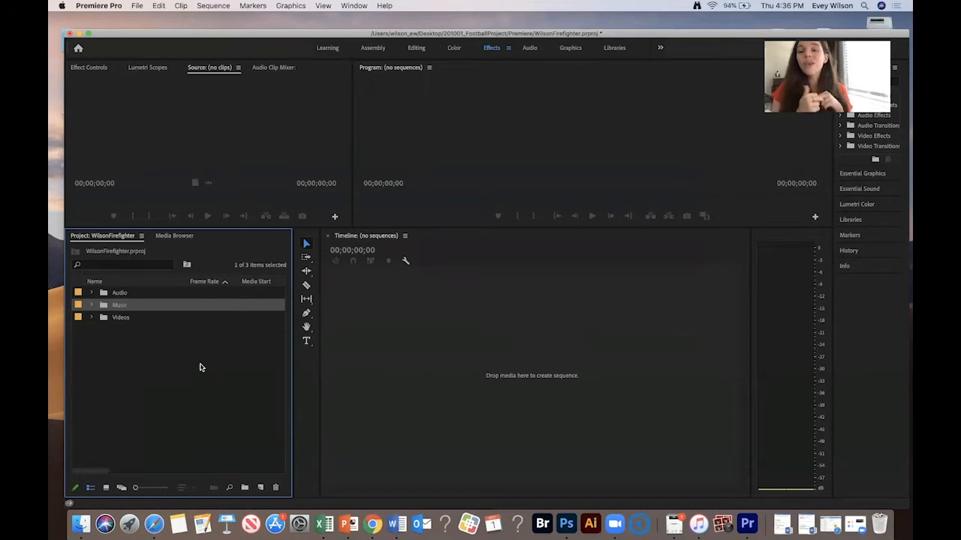
- Open the Videos bin and create a sequence by placing clip 3P9A9745.MOV into the empty timeline
{"action": "left_click", "coordinate": [91, 318]}
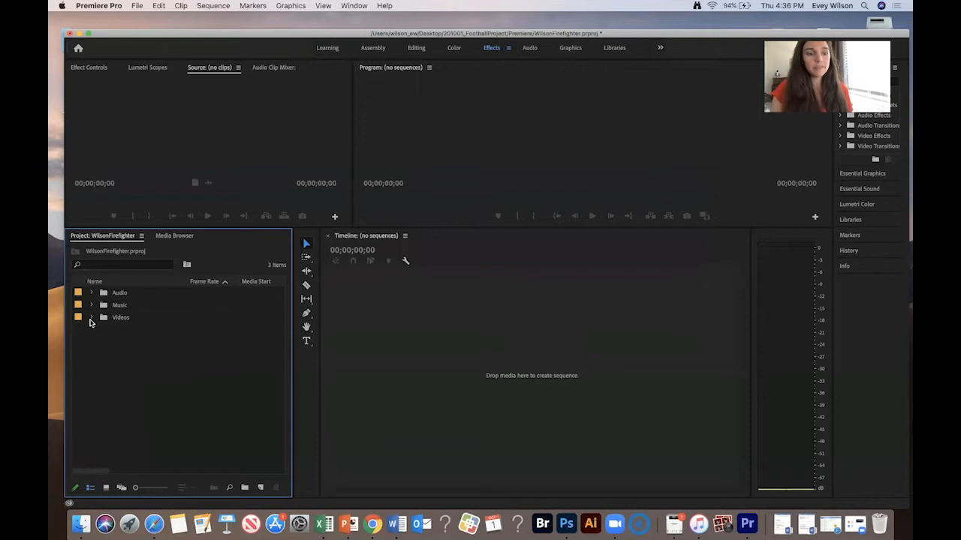
{"action": "double_click", "coordinate": [115, 334]}
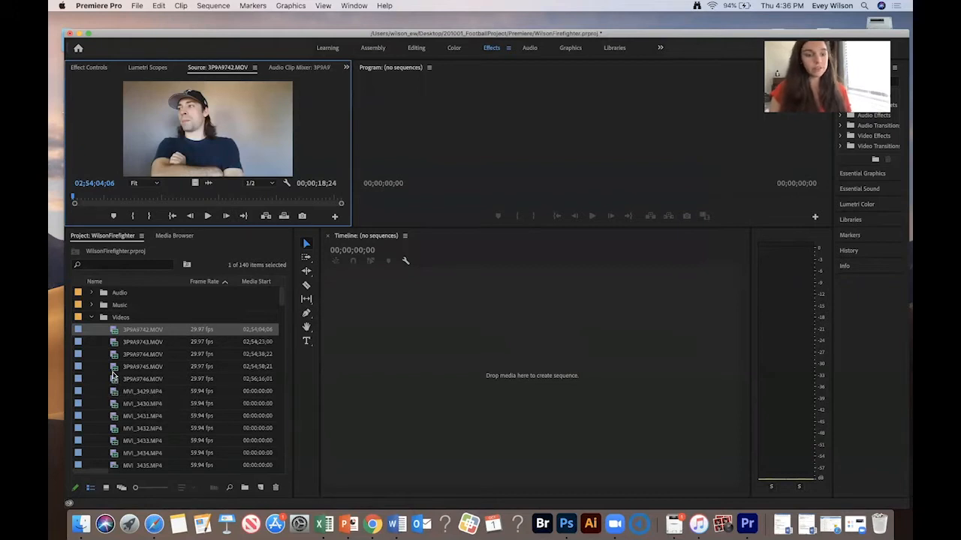
{"action": "left_click", "coordinate": [114, 377]}
{"action": "left_click_drag", "start_coordinate": [114, 371], "coordinate": [459, 358]}
{"action": "key", "text": "minus"}
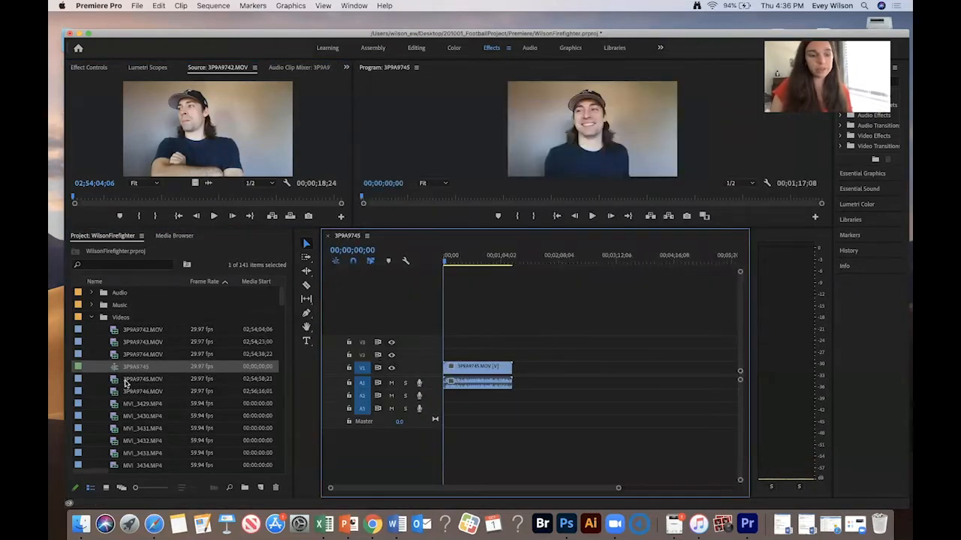
- Add clip 3P9A9746.MOV to video track V2, starting right after the first clip ends
{"action": "left_click", "coordinate": [113, 381]}
{"action": "left_click", "coordinate": [117, 393]}
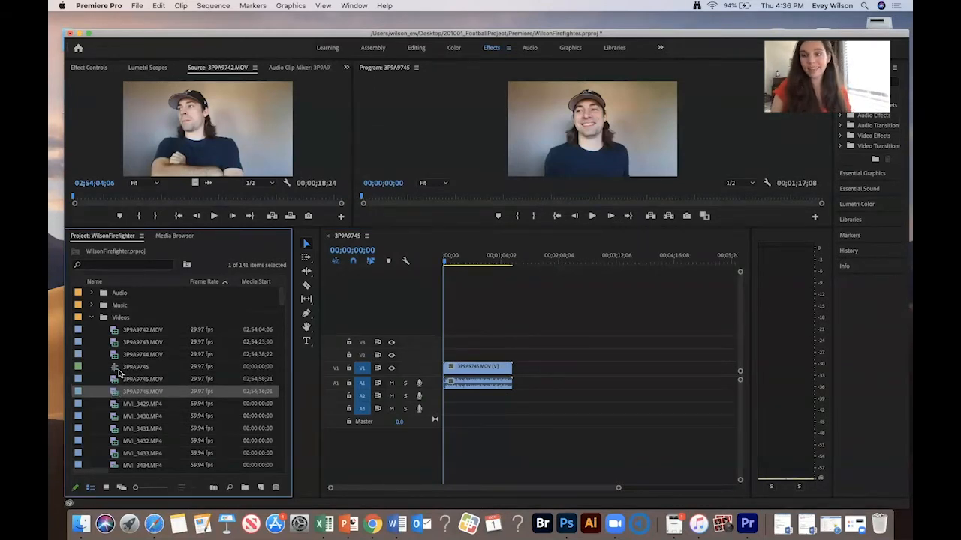
{"action": "left_click_drag", "start_coordinate": [112, 391], "coordinate": [514, 359]}
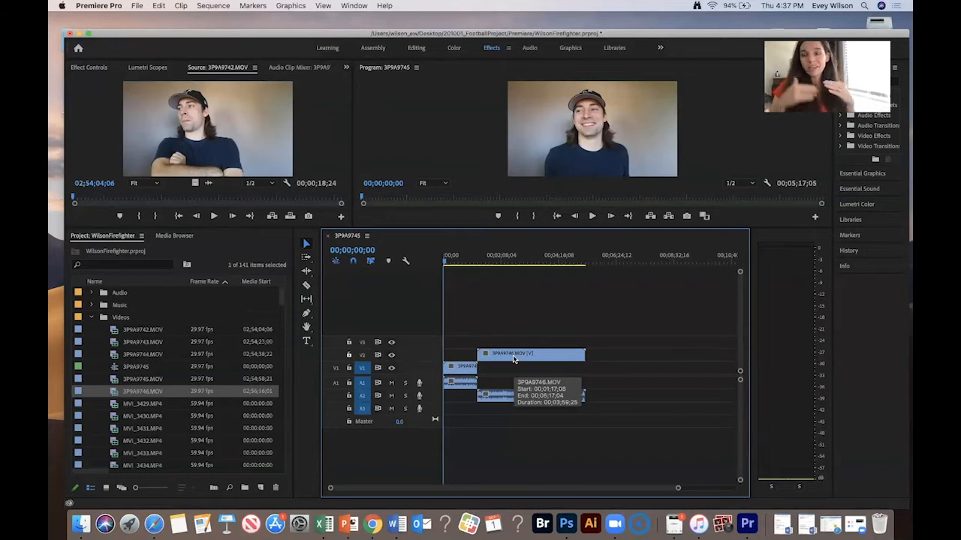
{"action": "left_click_drag", "start_coordinate": [514, 360], "coordinate": [514, 360]}
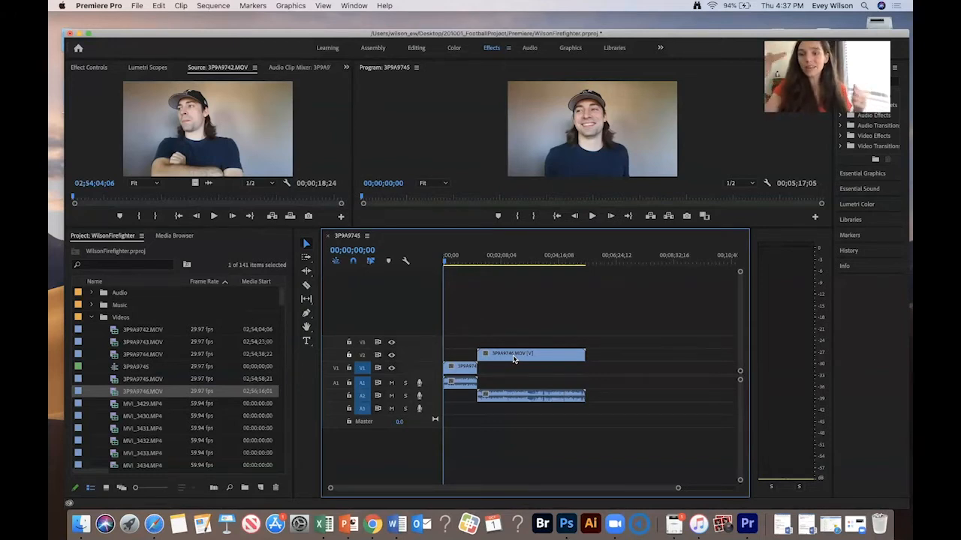
- Expand the Audio bin and place TRACK14.wav on audio track A3 at the start of the timeline
{"action": "left_click", "coordinate": [92, 295]}
{"action": "scroll", "coordinate": [131, 368], "scroll_direction": "down", "scroll_amount": 5}
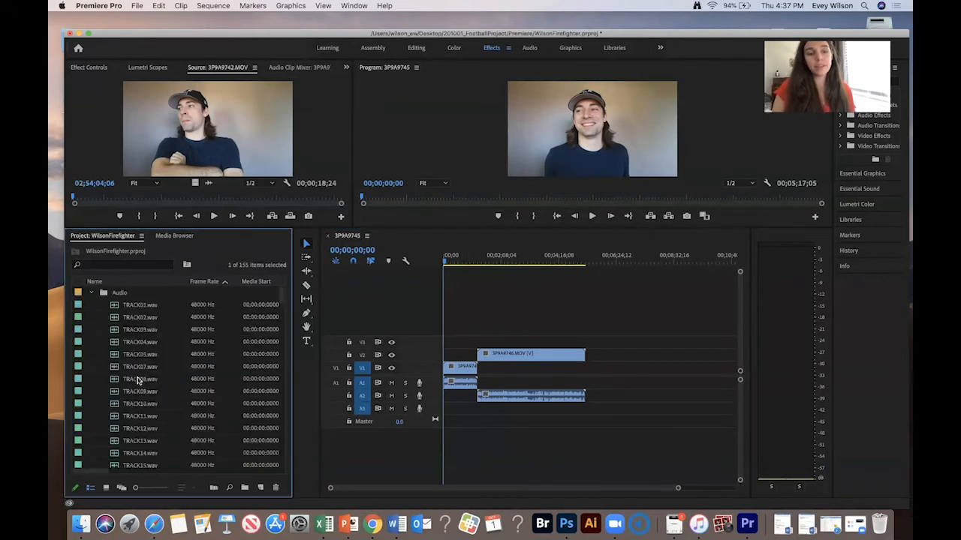
{"action": "left_click", "coordinate": [140, 429]}
{"action": "left_click", "coordinate": [139, 417]}
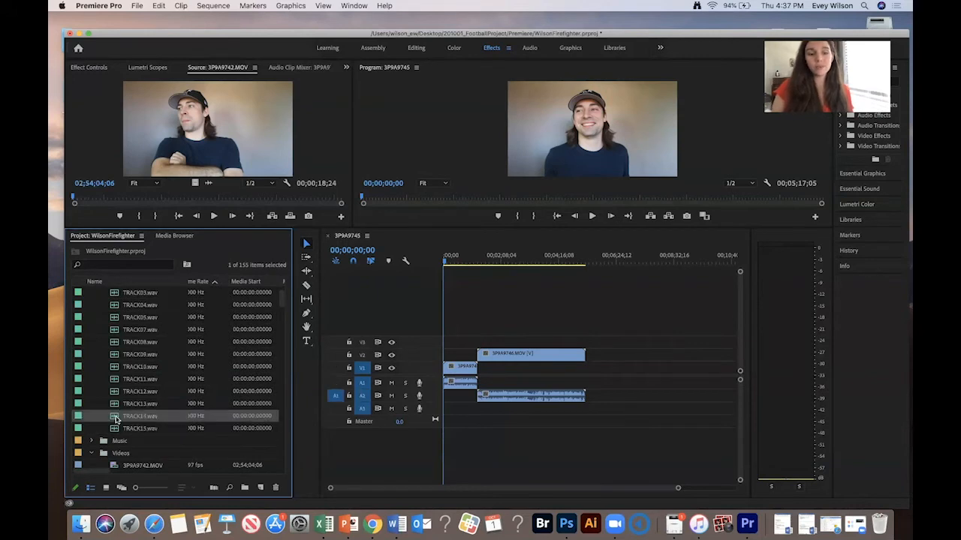
{"action": "left_click_drag", "start_coordinate": [415, 415], "coordinate": [464, 416]}
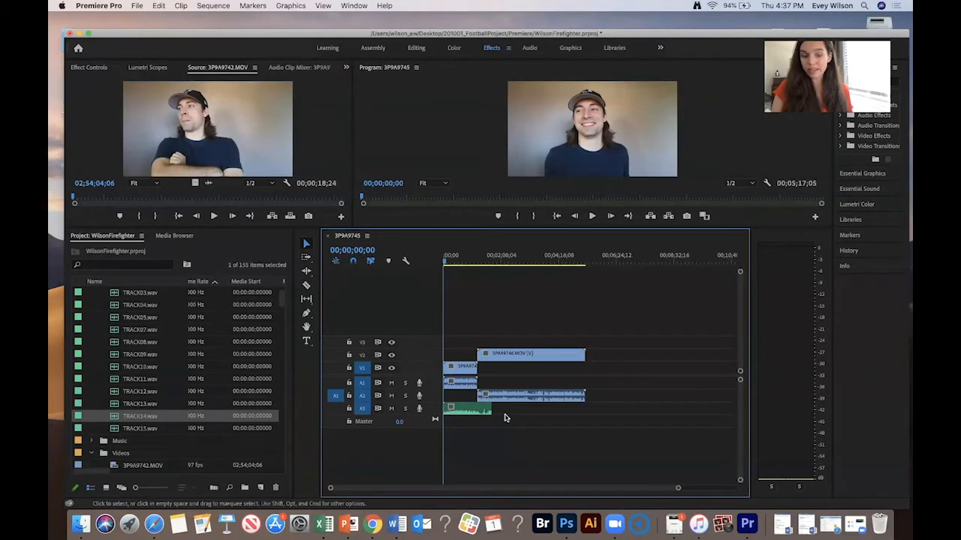
- Place TRACK15.wav on a new audio track A4 at about 1:20, then marquee-select all timeline clips
{"action": "left_click_drag", "start_coordinate": [128, 428], "coordinate": [496, 443]}
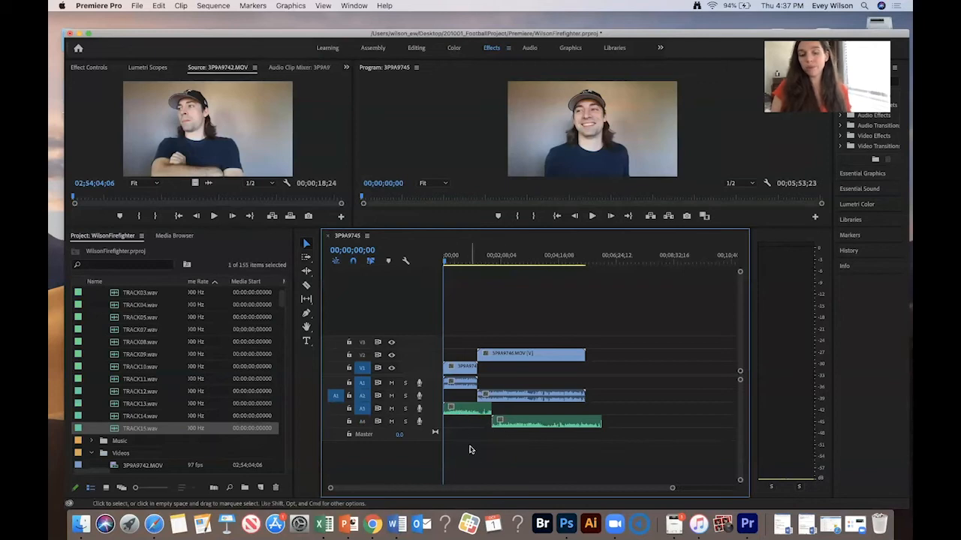
{"action": "left_click_drag", "start_coordinate": [562, 286], "coordinate": [432, 446]}
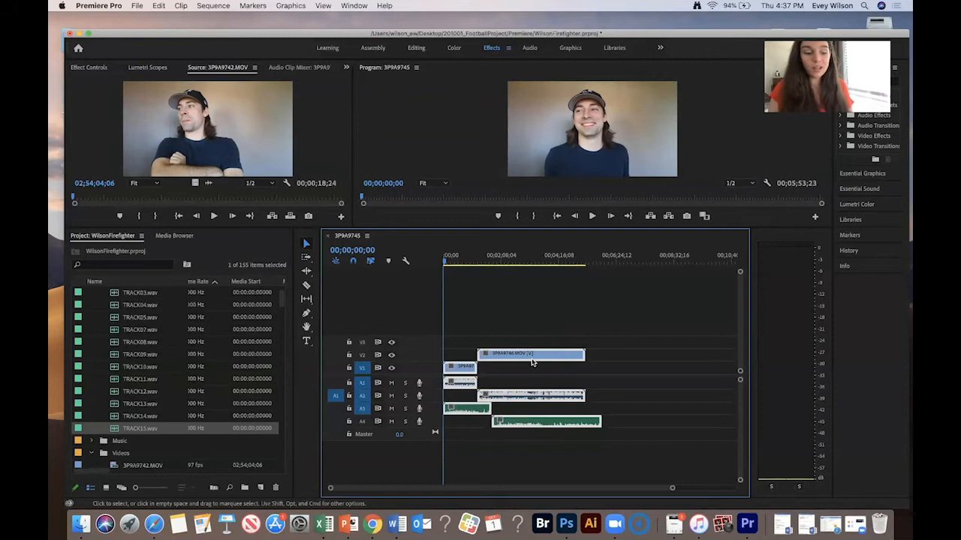
- Synchronize all selected timeline clips by their audio on track channel 1
{"action": "right_click", "coordinate": [534, 356]}
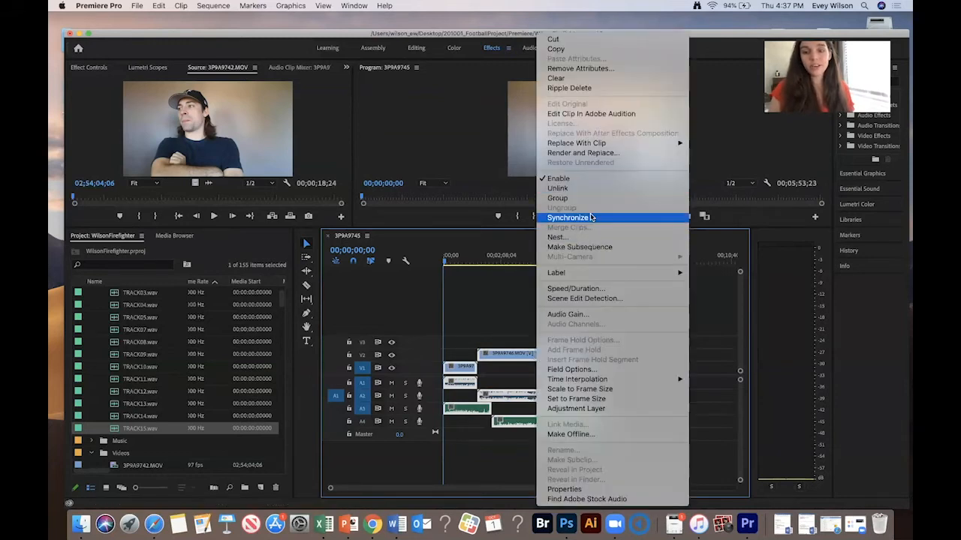
{"action": "left_click", "coordinate": [592, 218]}
{"action": "left_click", "coordinate": [422, 296]}
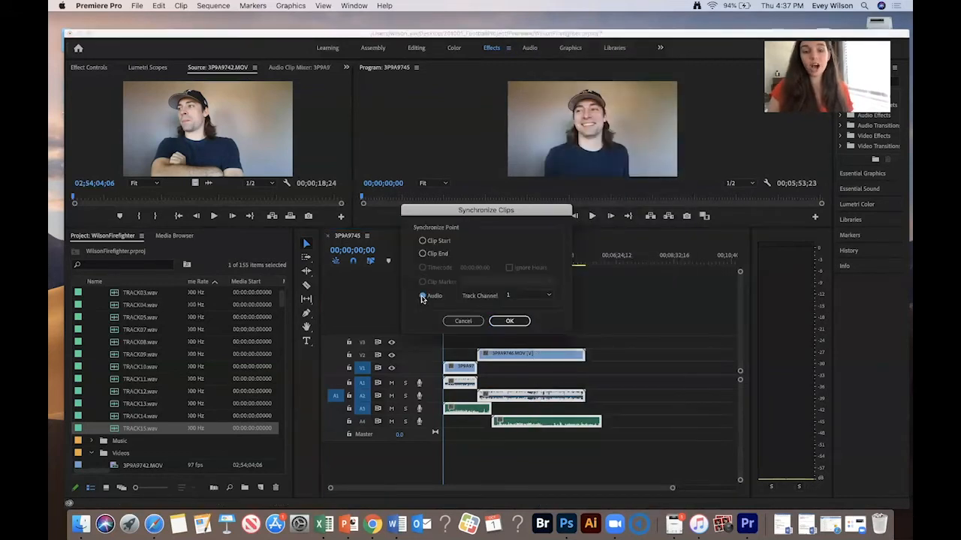
{"action": "left_click", "coordinate": [509, 321]}
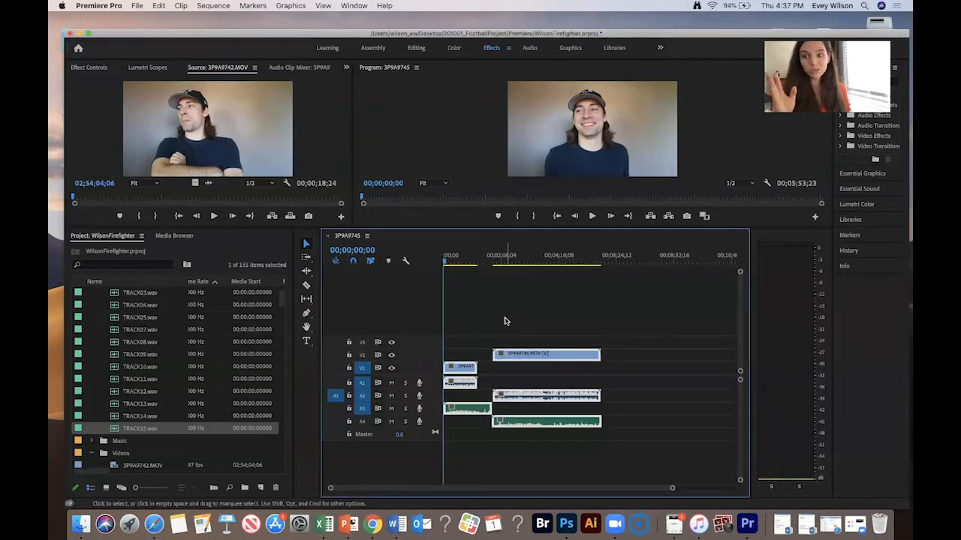
- Move the synced TRACK14.wav clip from A3 up onto audio track A2
{"action": "left_click", "coordinate": [525, 308]}
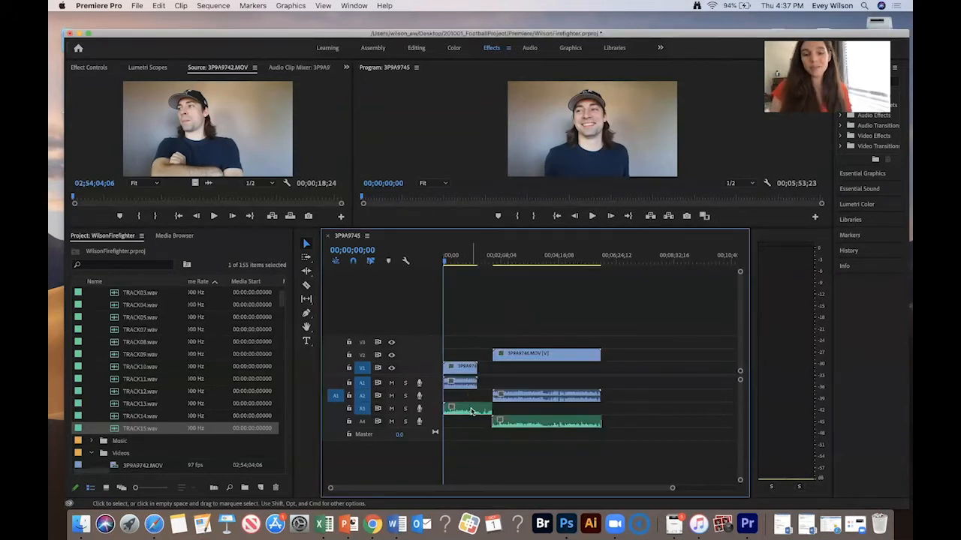
{"action": "left_click_drag", "start_coordinate": [471, 414], "coordinate": [477, 405]}
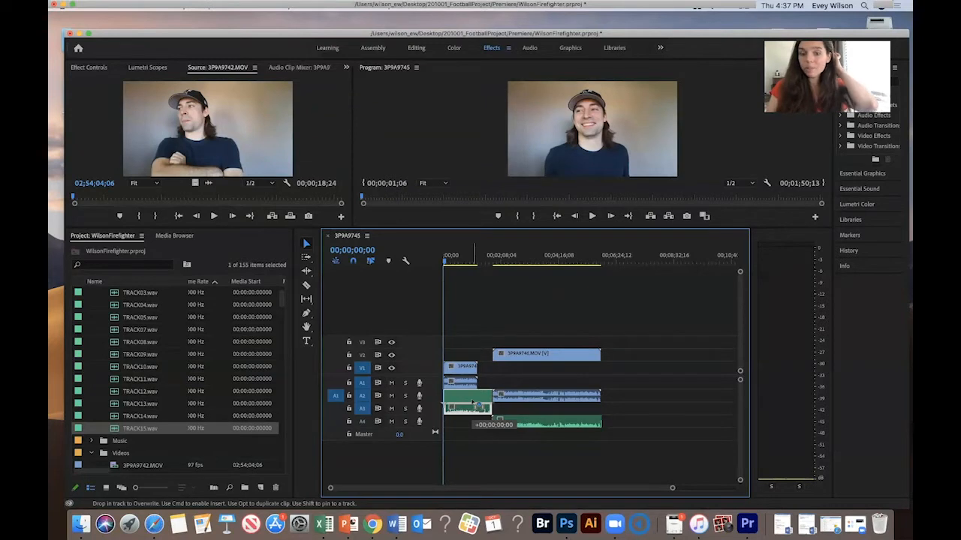
{"action": "left_click_drag", "start_coordinate": [477, 405], "coordinate": [478, 404]}
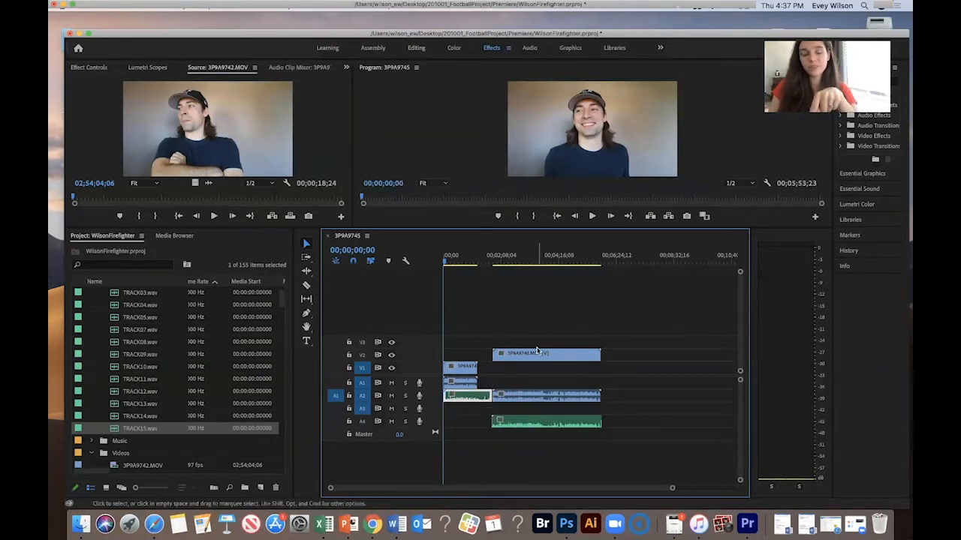
- Move clip 3P9A9746.MOV from V2 down to V1, bringing its synced audio onto A2
{"action": "left_click", "coordinate": [545, 355]}
{"action": "left_click_drag", "start_coordinate": [545, 356], "coordinate": [545, 393]}
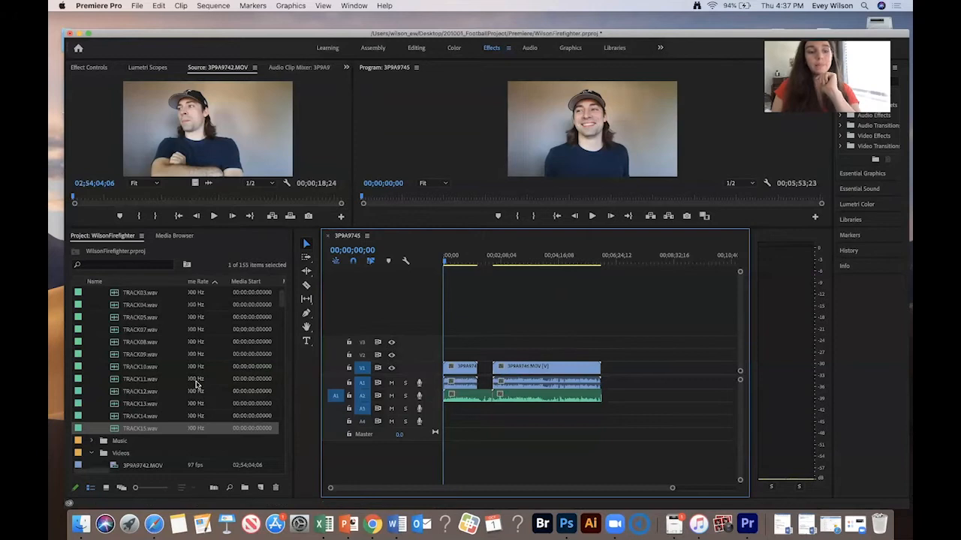
- Collapse the Audio bin and rename the 3P9A9745 sequence as Interview
{"action": "scroll", "coordinate": [197, 381], "scroll_direction": "up", "scroll_amount": 2}
{"action": "left_click", "coordinate": [91, 293]}
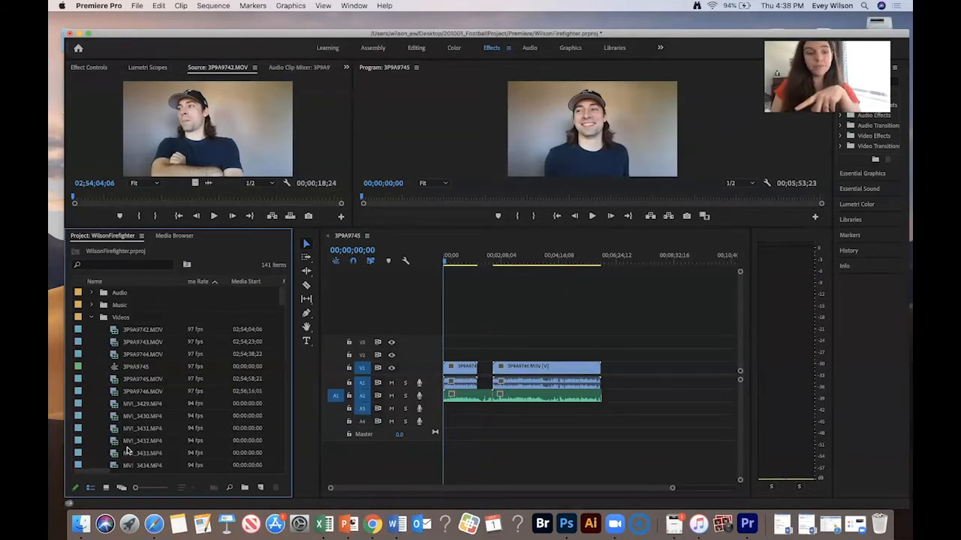
{"action": "left_click", "coordinate": [128, 368]}
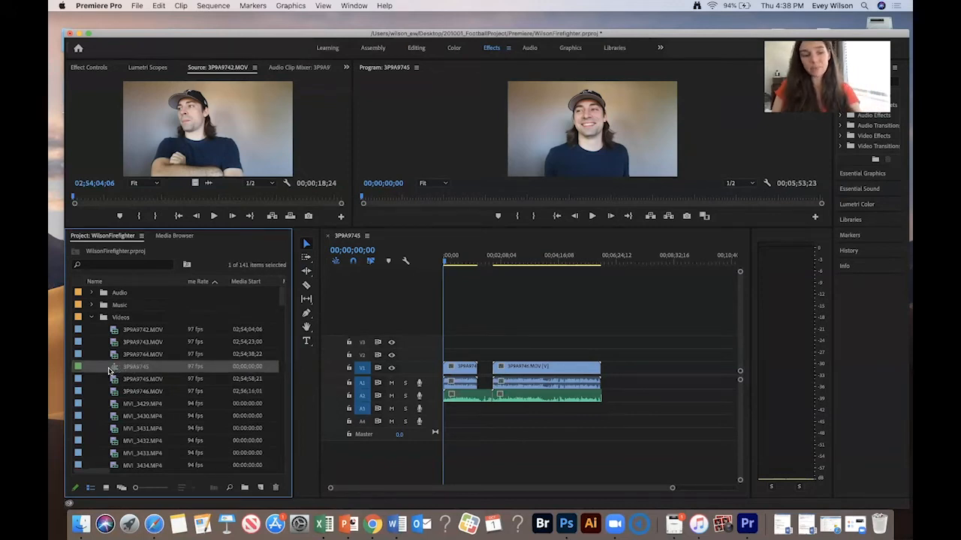
{"action": "left_click", "coordinate": [129, 367]}
{"action": "type", "text": "Inte"}
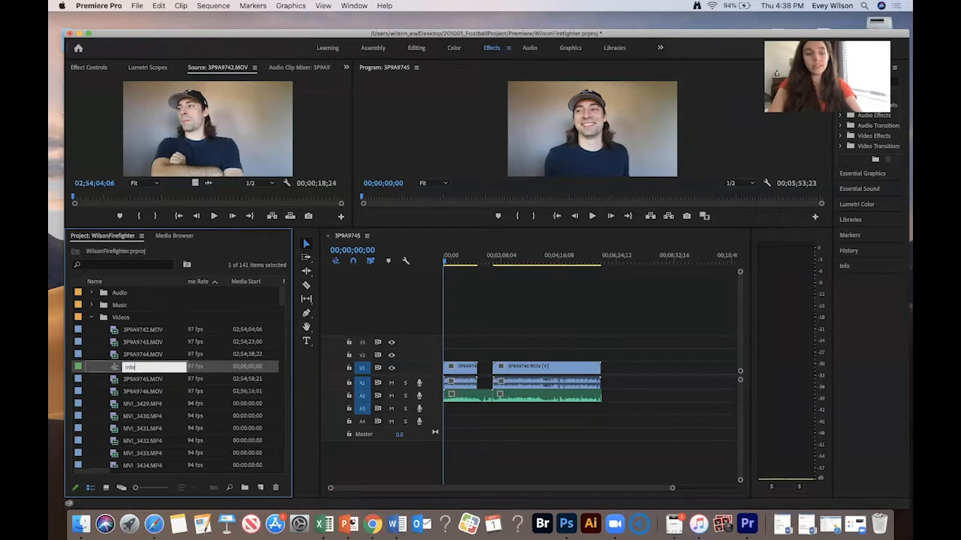
{"action": "type", "text": "rview"}
{"action": "key", "text": "Tab"}
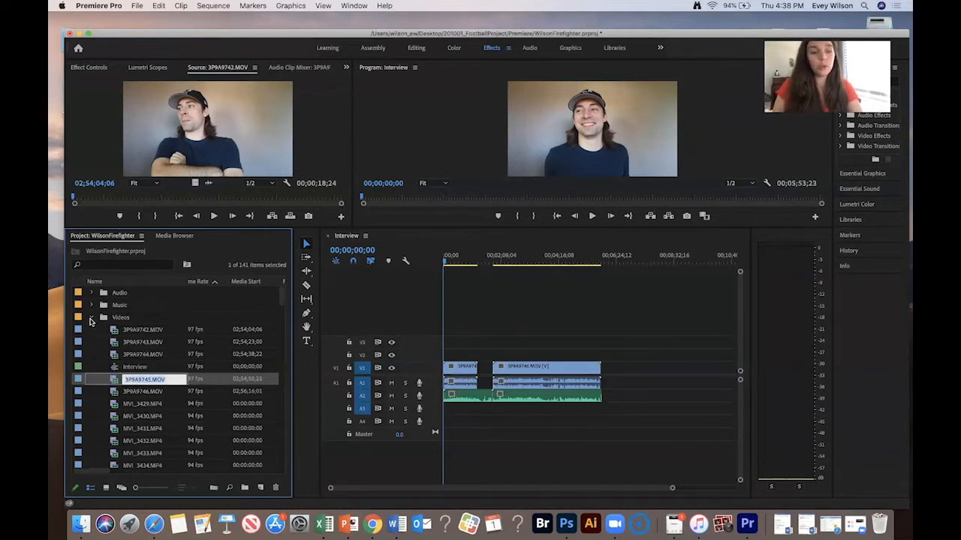
- Collapse the Videos bin and create a new bin named Sequences
{"action": "left_click", "coordinate": [91, 317]}
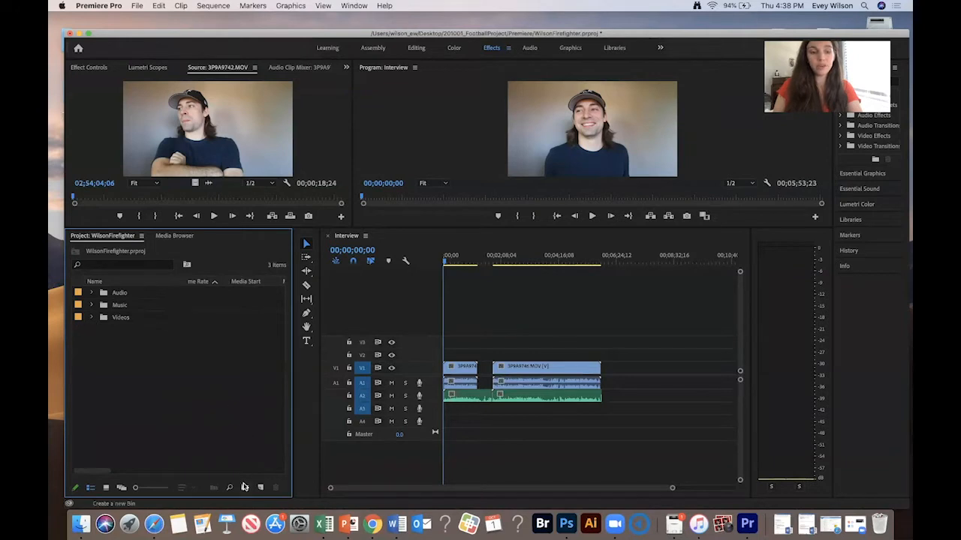
{"action": "left_click", "coordinate": [244, 487]}
{"action": "type", "text": "Sequences"}
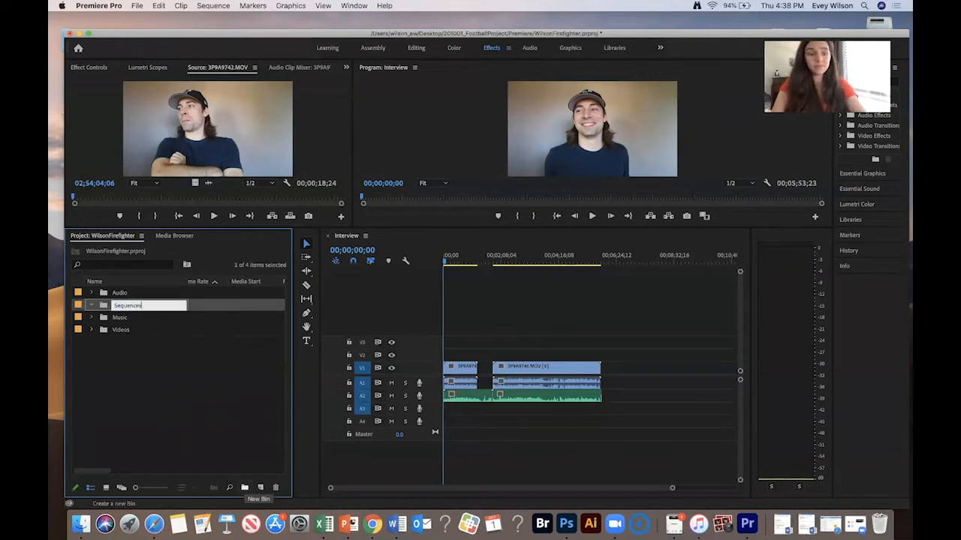
{"action": "key", "text": "Tab"}
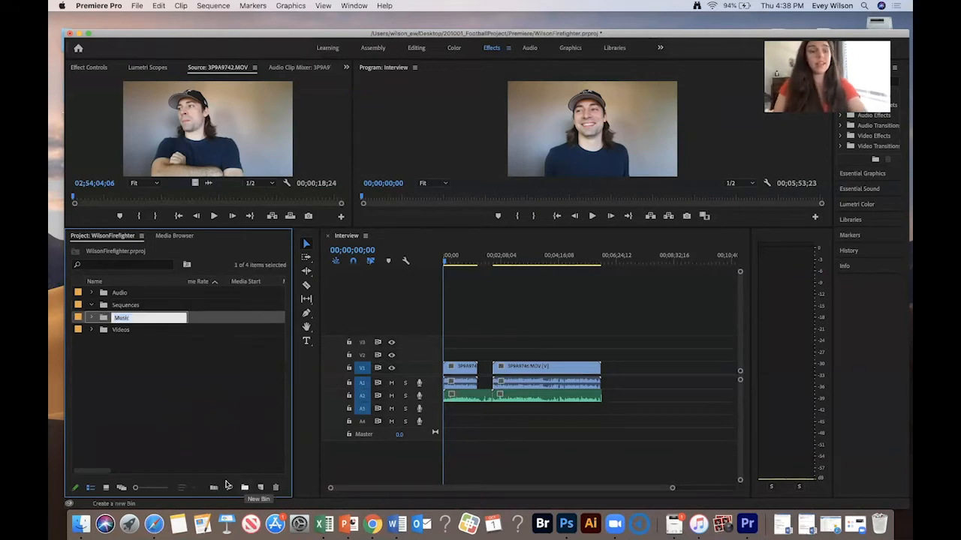
- Move the Interview sequence into the Sequences bin
{"action": "left_click", "coordinate": [91, 330]}
{"action": "left_click_drag", "start_coordinate": [133, 380], "coordinate": [120, 310]}
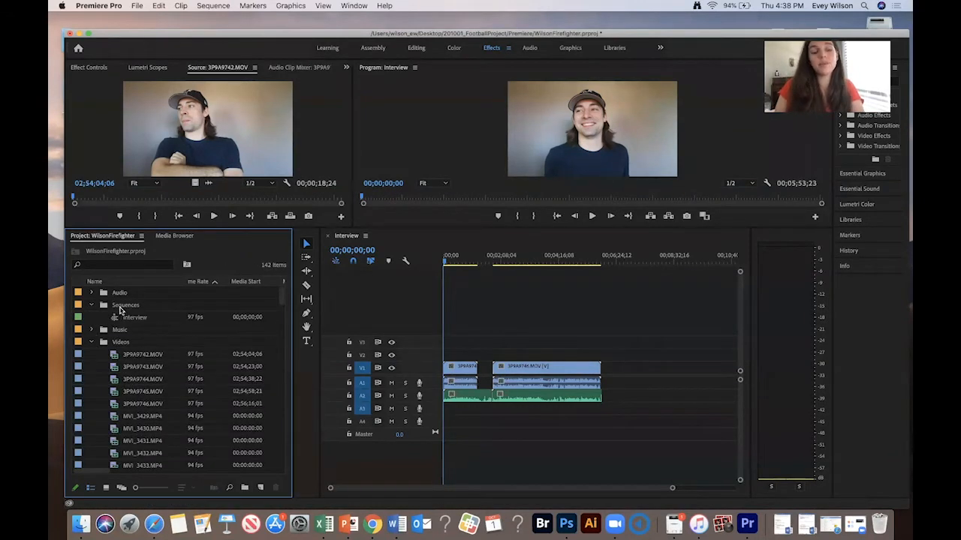
{"action": "left_click_drag", "start_coordinate": [454, 259], "coordinate": [428, 253]}
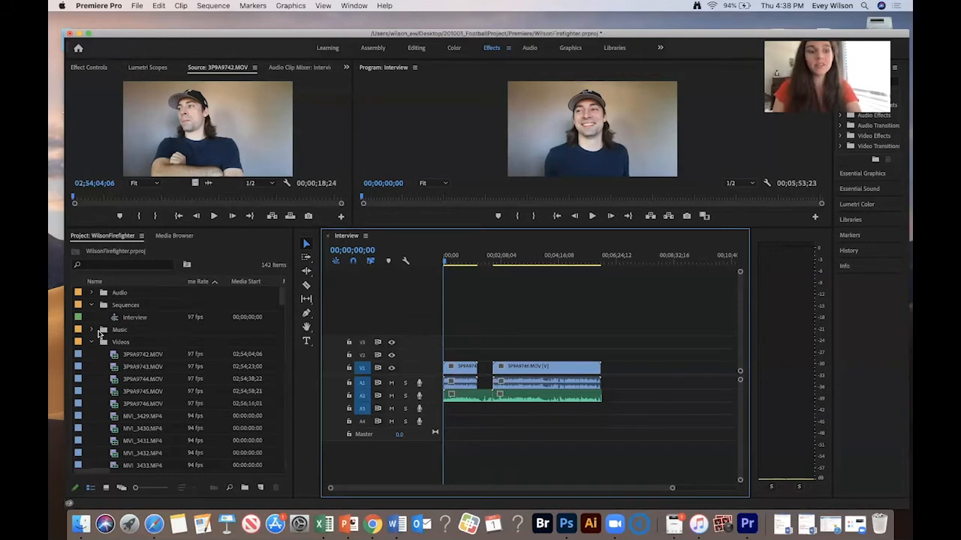
- Duplicate the Interview sequence
{"action": "left_click", "coordinate": [126, 317]}
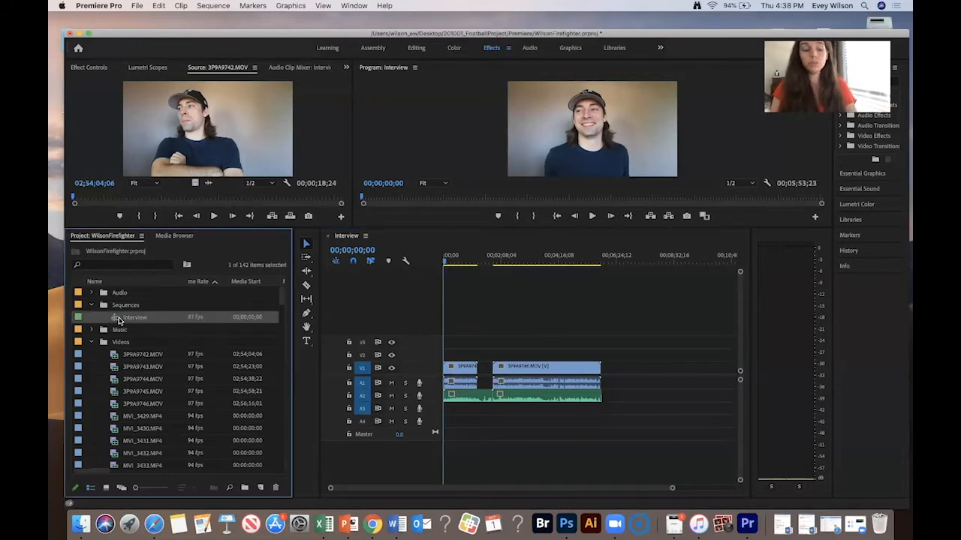
{"action": "right_click", "coordinate": [119, 319]}
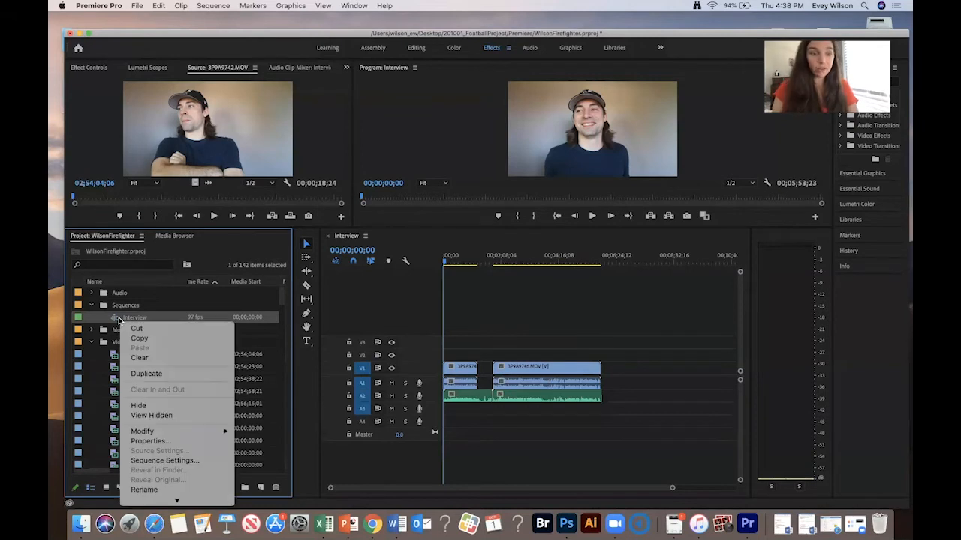
{"action": "left_click", "coordinate": [147, 373]}
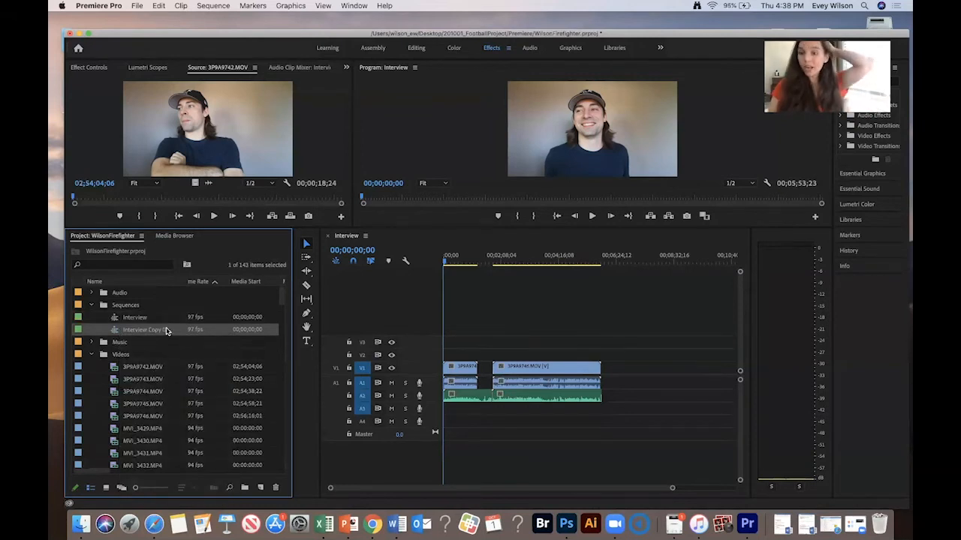
- Open Interview Copy 01 and replace its camera audio on A1 with the synced external audio from A2
{"action": "double_click", "coordinate": [116, 330]}
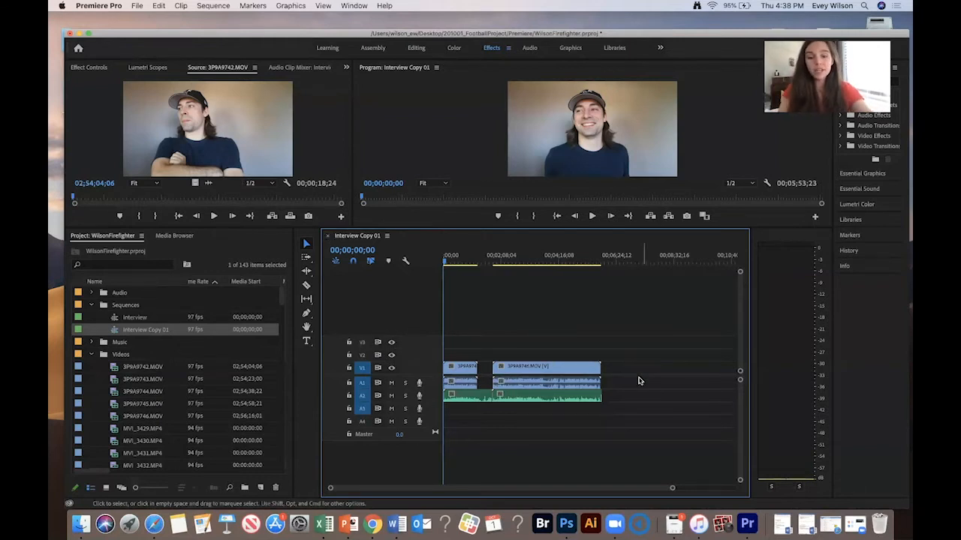
{"action": "left_click_drag", "start_coordinate": [623, 377], "coordinate": [462, 387]}
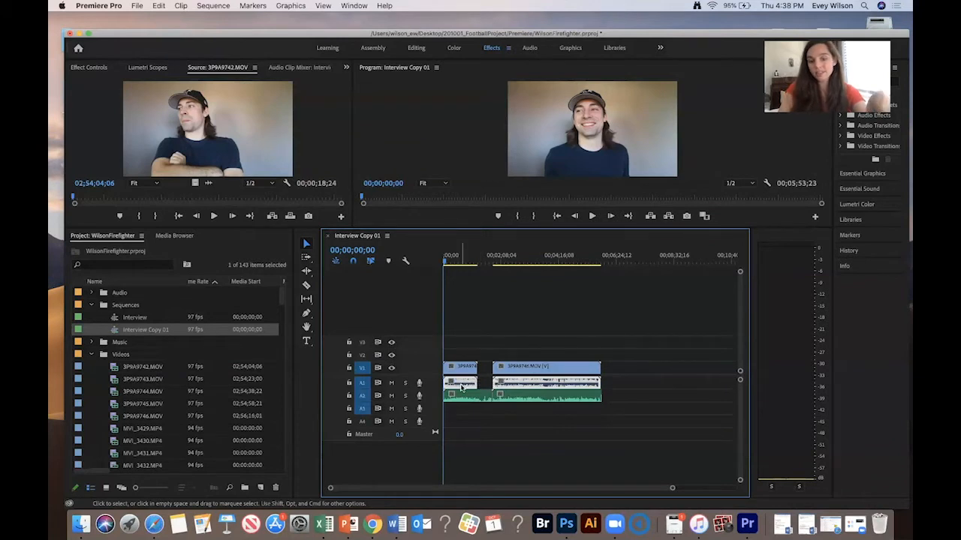
{"action": "key", "text": "Delete"}
{"action": "left_click_drag", "start_coordinate": [590, 381], "coordinate": [472, 389]}
- Zoom into the timeline and play back the start of the sequence to review the audio
{"action": "left_click", "coordinate": [451, 258]}
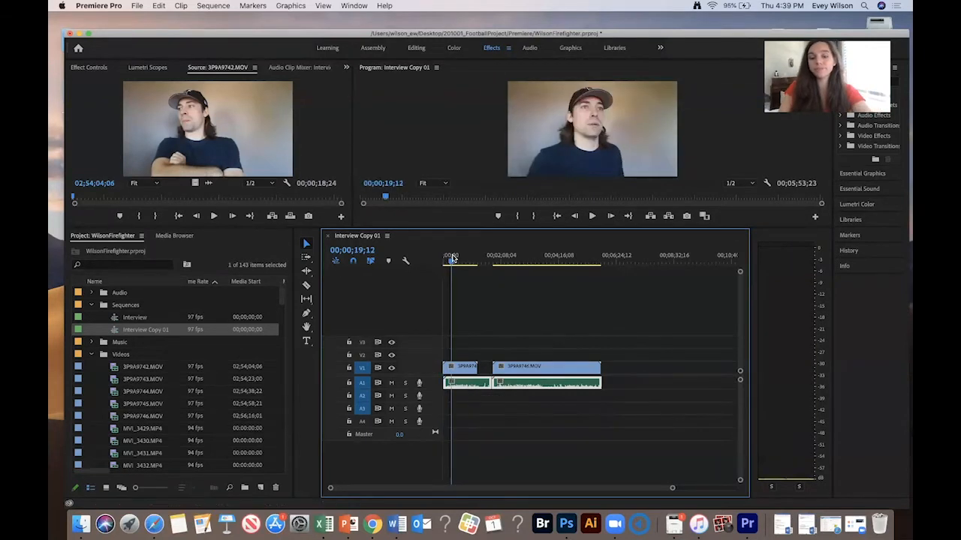
{"action": "key", "text": "="}
{"action": "key", "text": "space"}
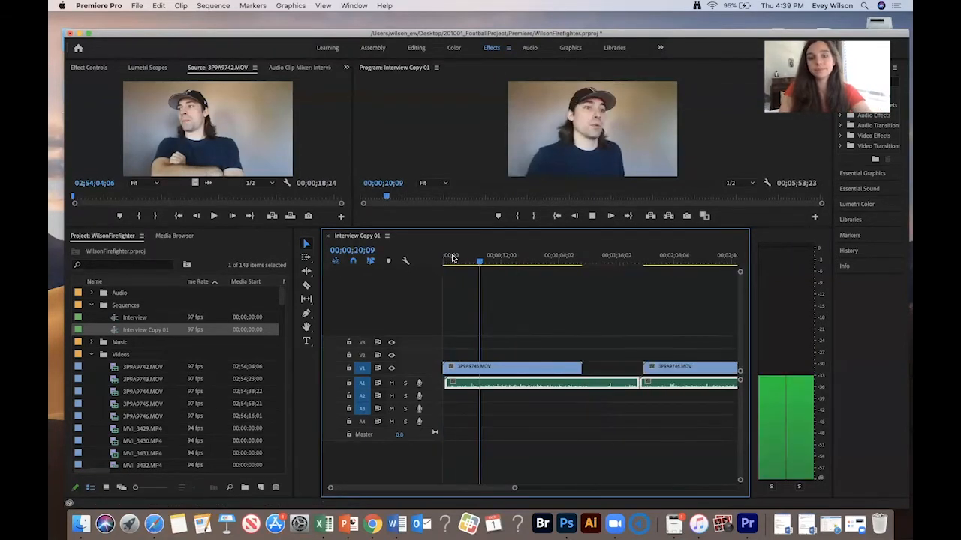
{"action": "mouse_move", "coordinate": [483, 260]}
{"action": "left_mouse_down"}
{"action": "mouse_move", "coordinate": [456, 260]}
{"action": "mouse_move", "coordinate": [470, 260]}
{"action": "left_mouse_up"}
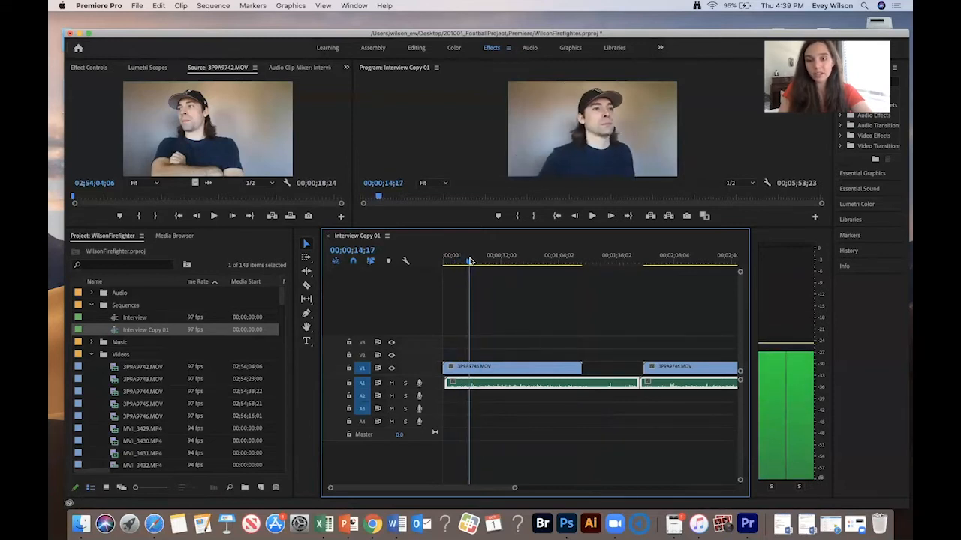
{"action": "key", "text": "="}
{"action": "key", "text": "space"}
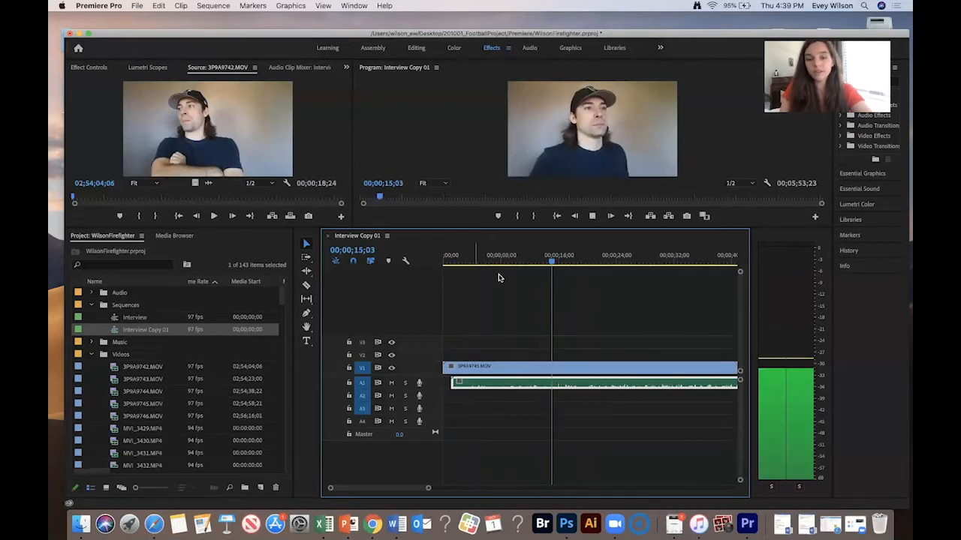
{"action": "key", "text": "space"}
- Select all clips, cut them at the playhead, and delete the portion before the cut
{"action": "left_click_drag", "start_coordinate": [570, 321], "coordinate": [516, 390]}
{"action": "key", "text": "super+k"}
{"action": "key", "text": "Delete"}
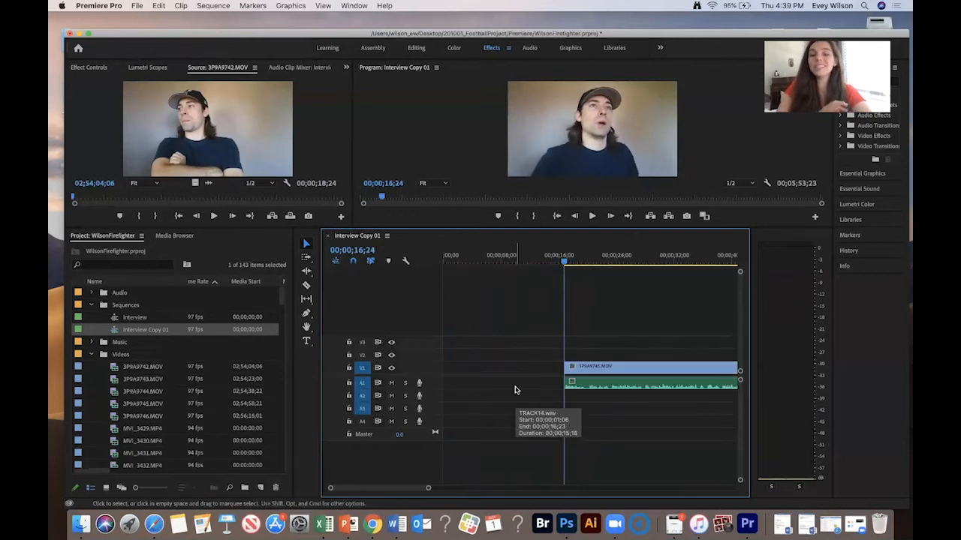
- Play back the trimmed sequence, zooming out to review the first interview clip
{"action": "key", "text": "space"}
{"action": "key", "text": "minus"}
{"action": "key", "text": "minus"}
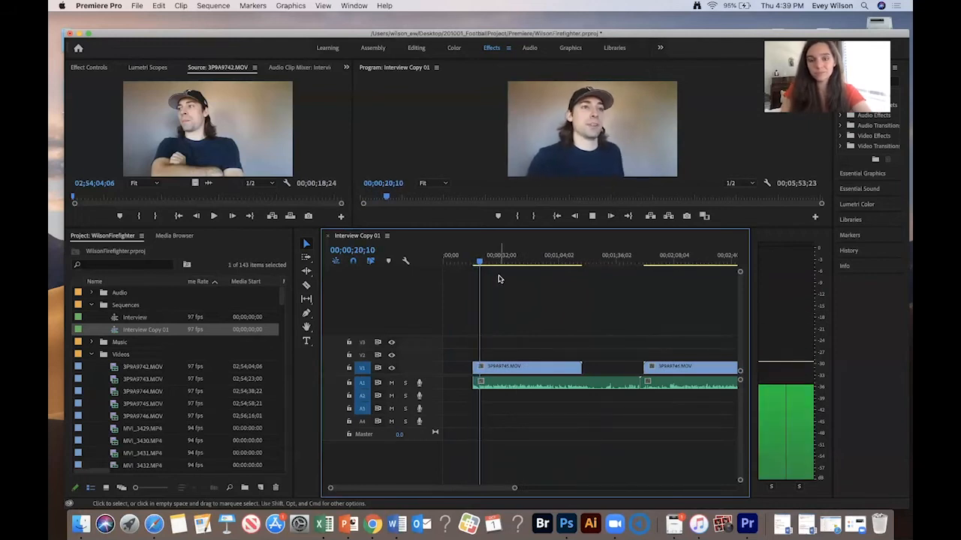
{"action": "left_click_drag", "start_coordinate": [552, 274], "coordinate": [501, 396]}
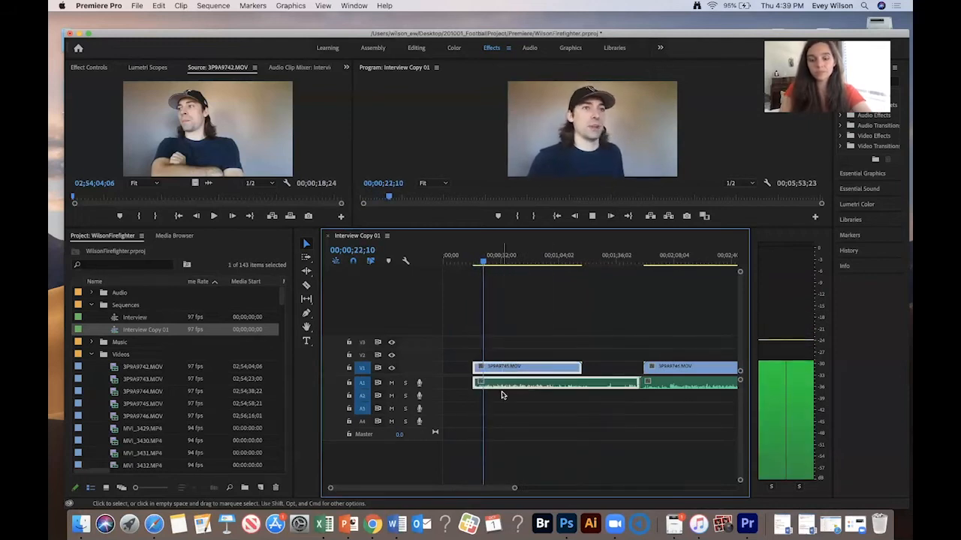
{"action": "key", "text": "XF86AudioRaiseVolume"}
{"action": "key", "text": "XF86AudioRaiseVolume"}
{"action": "key", "text": "XF86AudioRaiseVolume"}
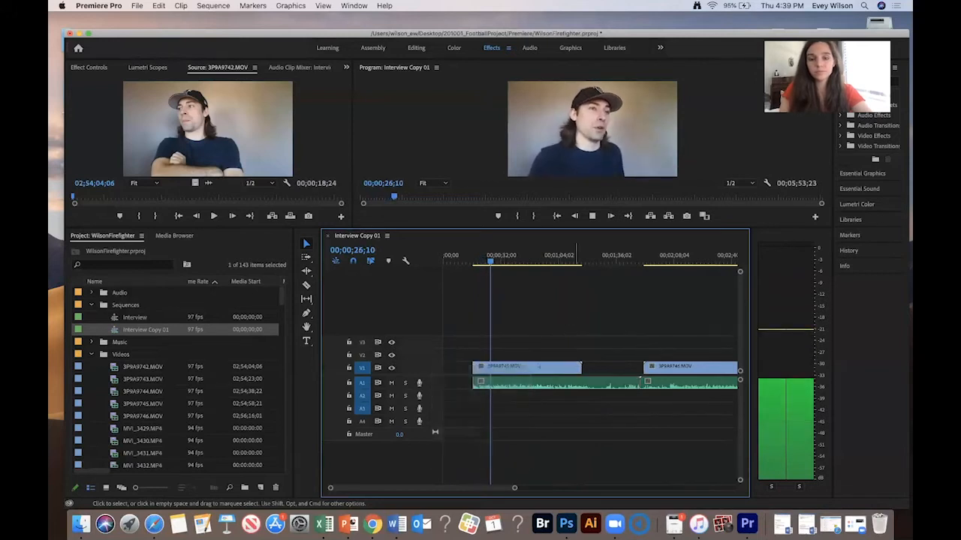
{"action": "left_click_drag", "start_coordinate": [538, 367], "coordinate": [532, 388]}
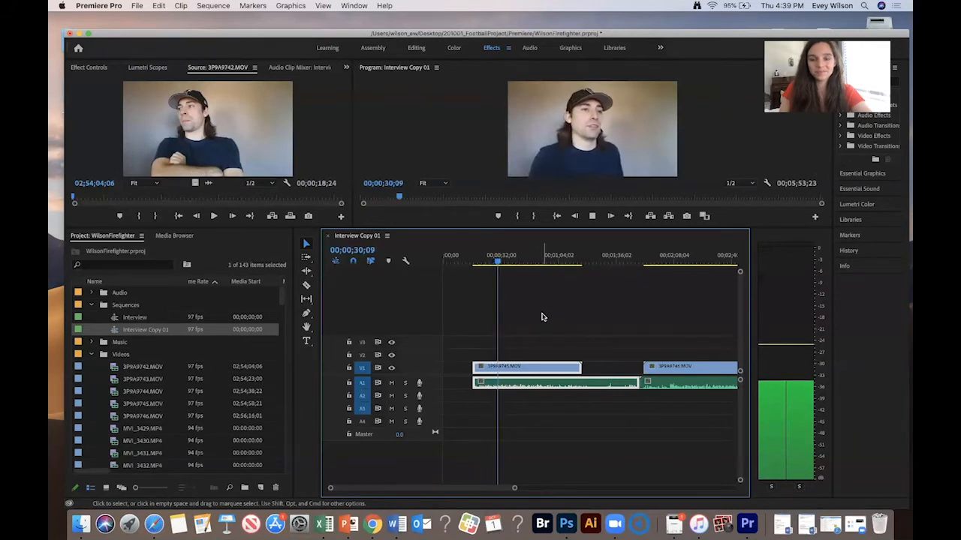
- Zoom in and scrub through the first interview clip to review where to trim next
{"action": "key", "text": "equal"}
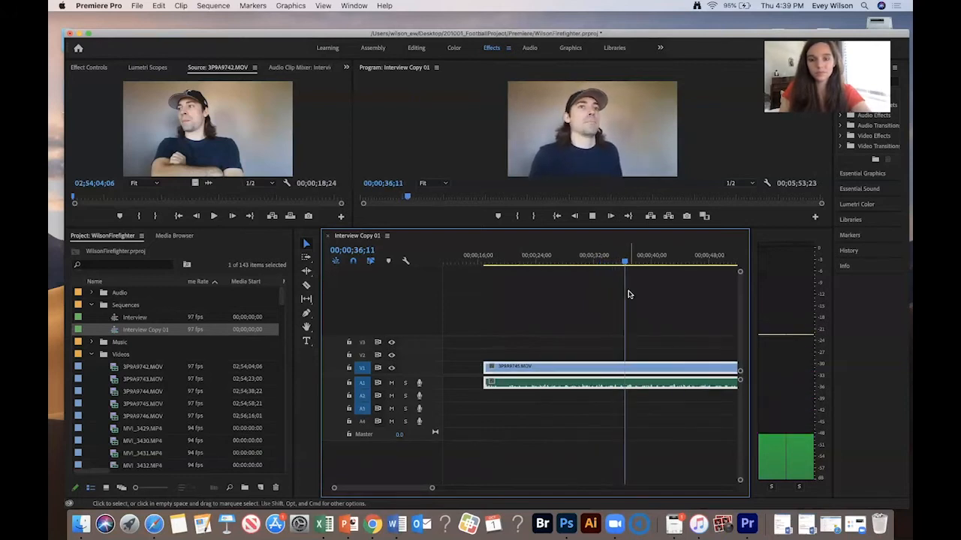
{"action": "left_click_drag", "start_coordinate": [629, 294], "coordinate": [561, 398]}
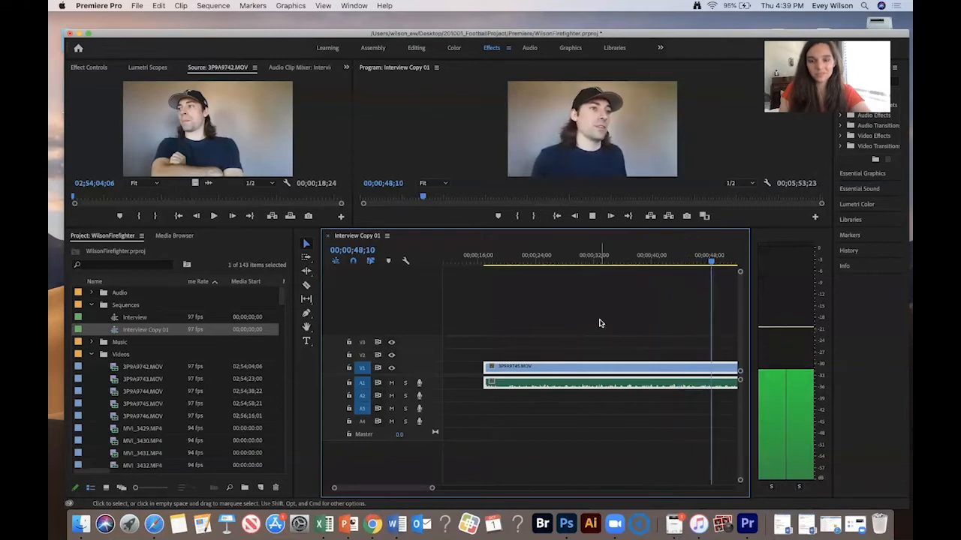
{"action": "key", "text": "minus"}
{"action": "key", "text": "space"}
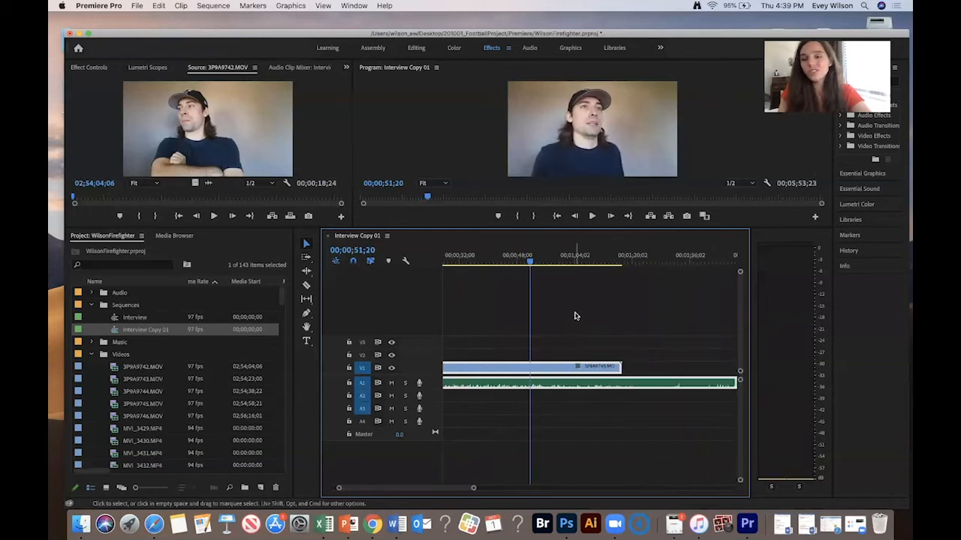
{"action": "scroll", "coordinate": [575, 316], "scroll_direction": "up", "scroll_amount": 2}
{"action": "key", "text": "minus"}
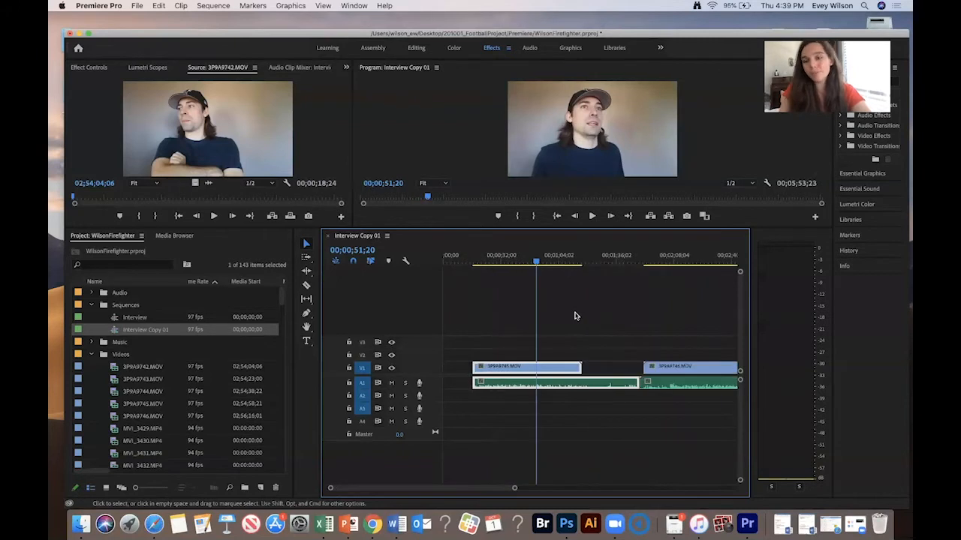
{"action": "left_click_drag", "start_coordinate": [533, 270], "coordinate": [505, 264]}
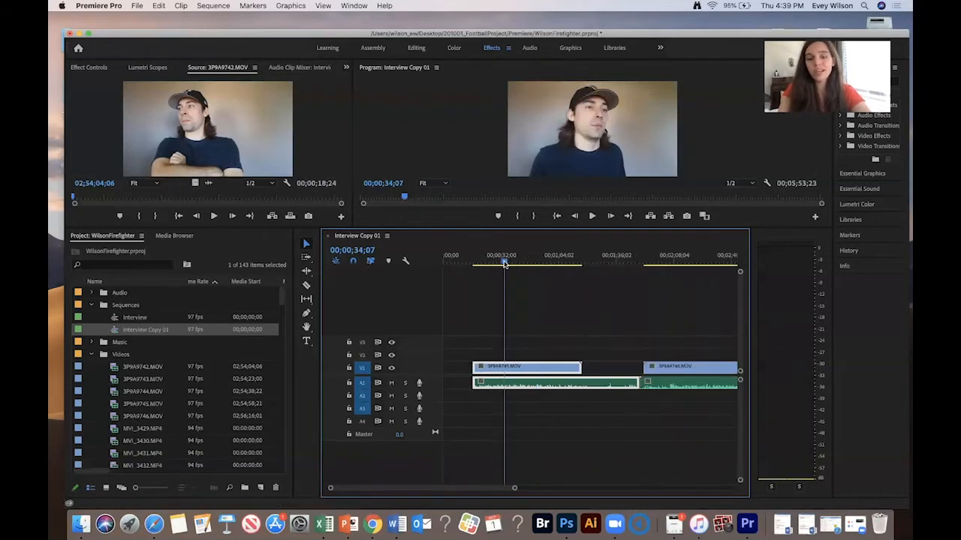
- Play back from about 32 seconds, enlarge the A1 audio track, and zoom in on the waveform
{"action": "key", "text": "equal"}
{"action": "key", "text": "space"}
{"action": "left_click", "coordinate": [551, 256]}
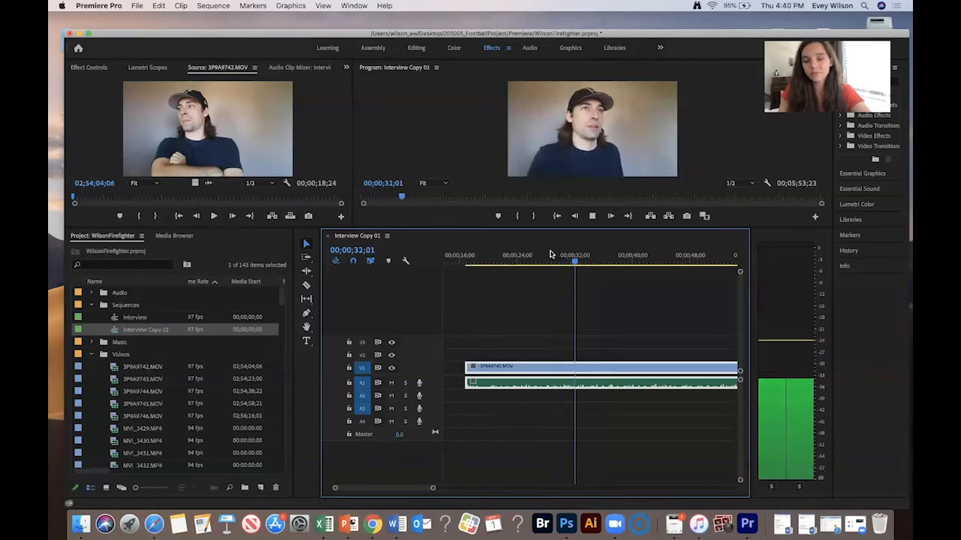
{"action": "key", "text": "space"}
{"action": "left_click_drag", "start_coordinate": [570, 253], "coordinate": [577, 255]}
{"action": "left_click_drag", "start_coordinate": [423, 387], "coordinate": [421, 414]}
{"action": "key", "text": "="}
{"action": "key", "text": "="}
{"action": "key", "text": "="}
{"action": "key", "text": "="}
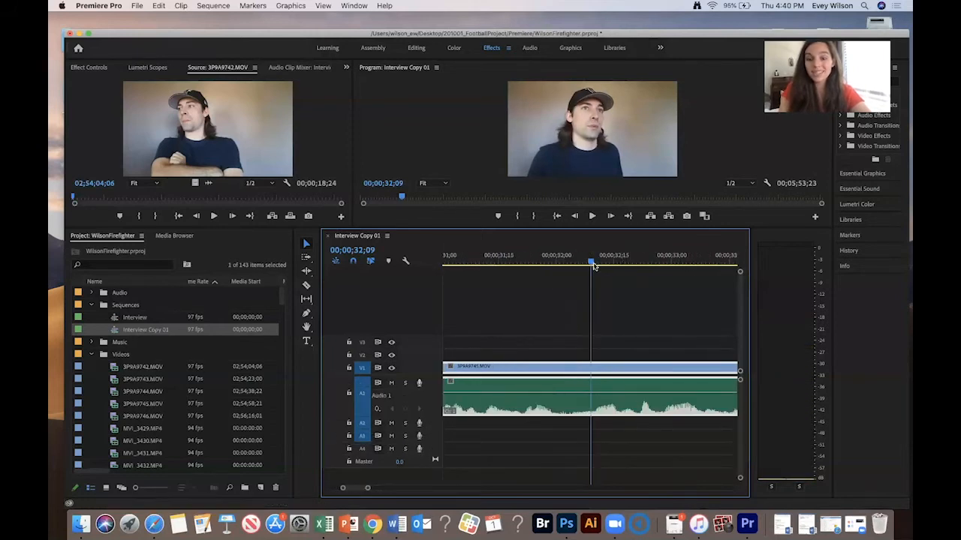
- Cut the clip at 00;00;32;04 and delete the part before the cut
{"action": "left_click_drag", "start_coordinate": [584, 263], "coordinate": [571, 262]}
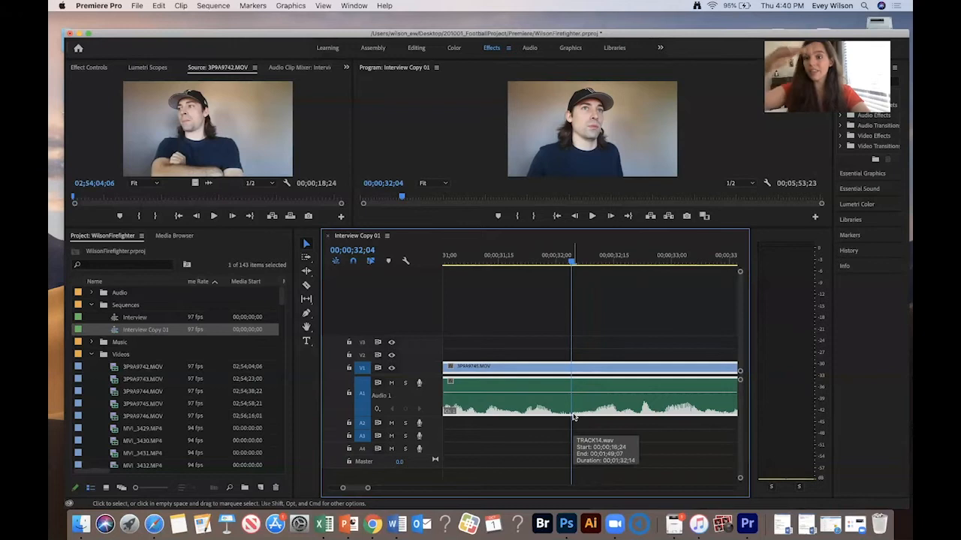
{"action": "key", "text": "super+k"}
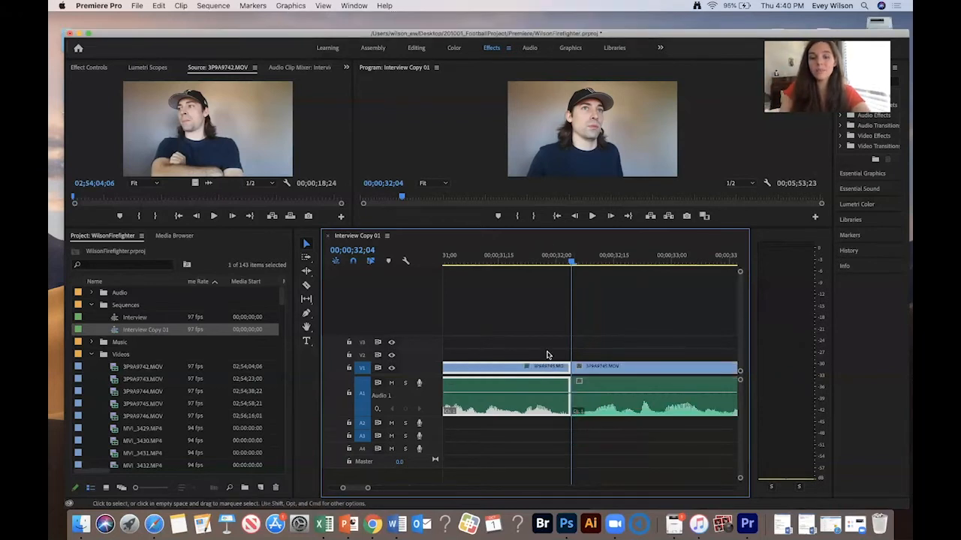
{"action": "key", "text": "Delete"}
- Zoom out and play back the trimmed interview clip
{"action": "key", "text": "minus"}
{"action": "key", "text": "space"}
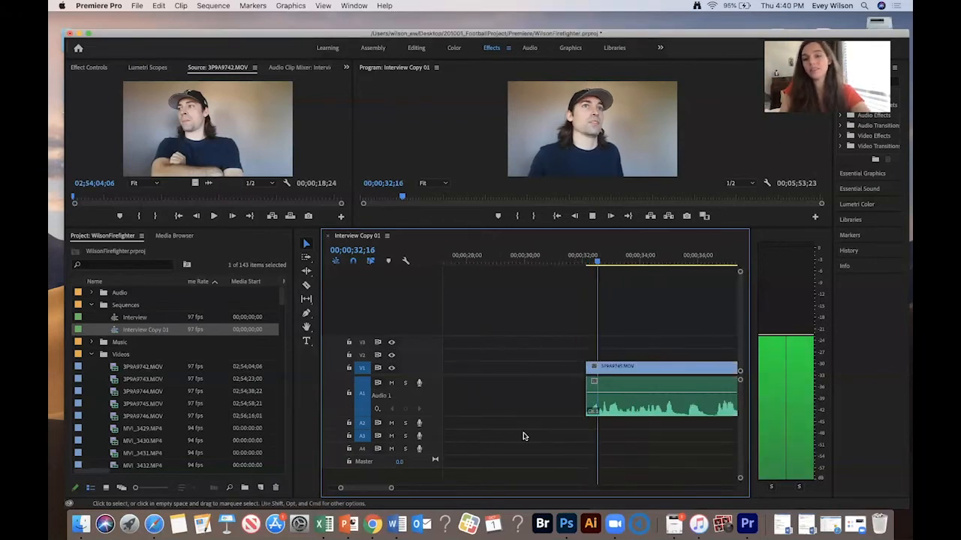
{"action": "key", "text": "minus"}
{"action": "key", "text": "minus"}
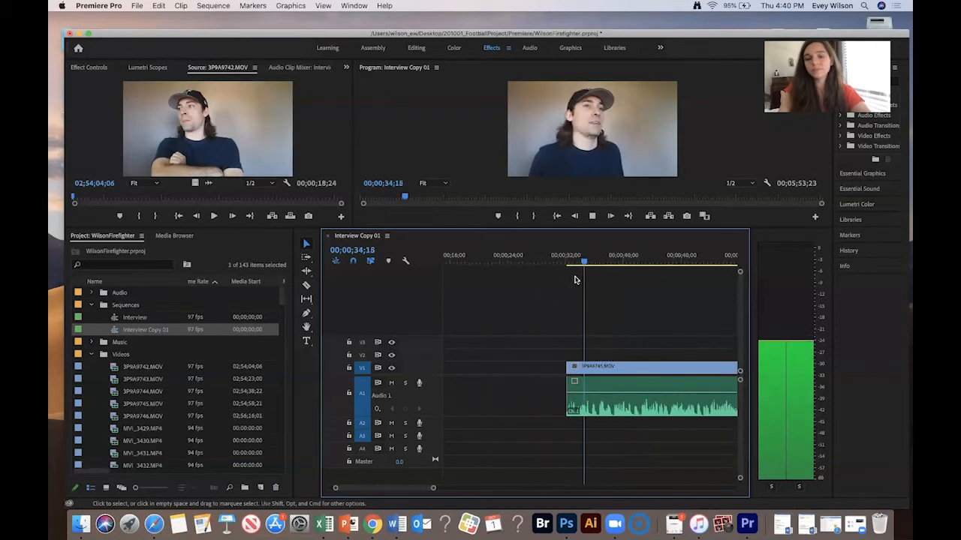
{"action": "left_click_drag", "start_coordinate": [642, 287], "coordinate": [574, 425]}
{"action": "scroll", "coordinate": [545, 307], "scroll_direction": "down", "scroll_amount": 3}
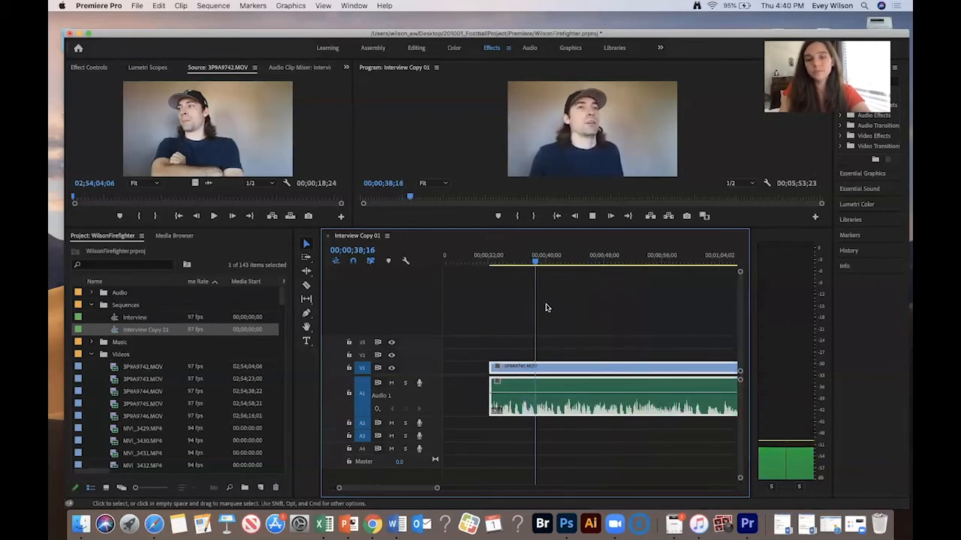
{"action": "left_click_drag", "start_coordinate": [523, 300], "coordinate": [620, 438]}
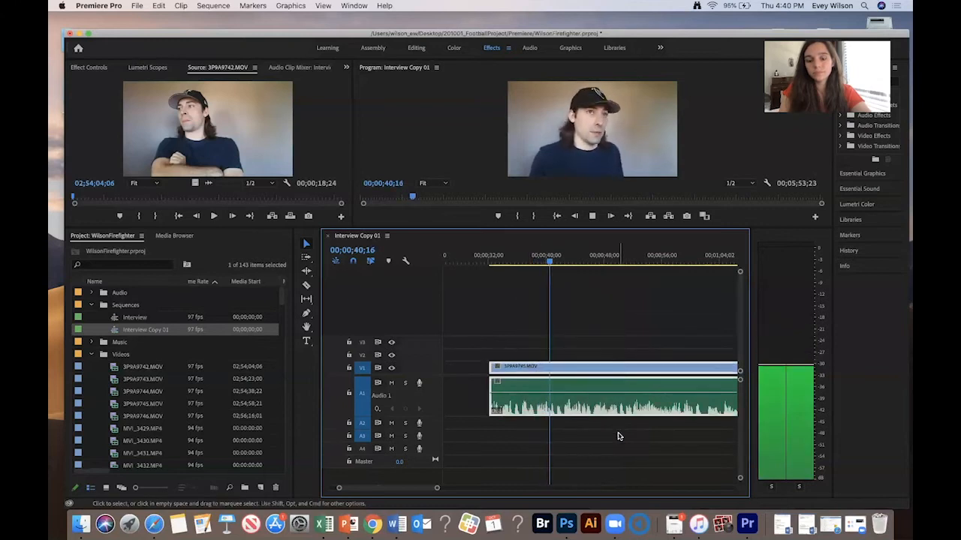
- Zoom in and out while playing through the clip, then replay its middle section to locate the next cut
{"action": "key", "text": "="}
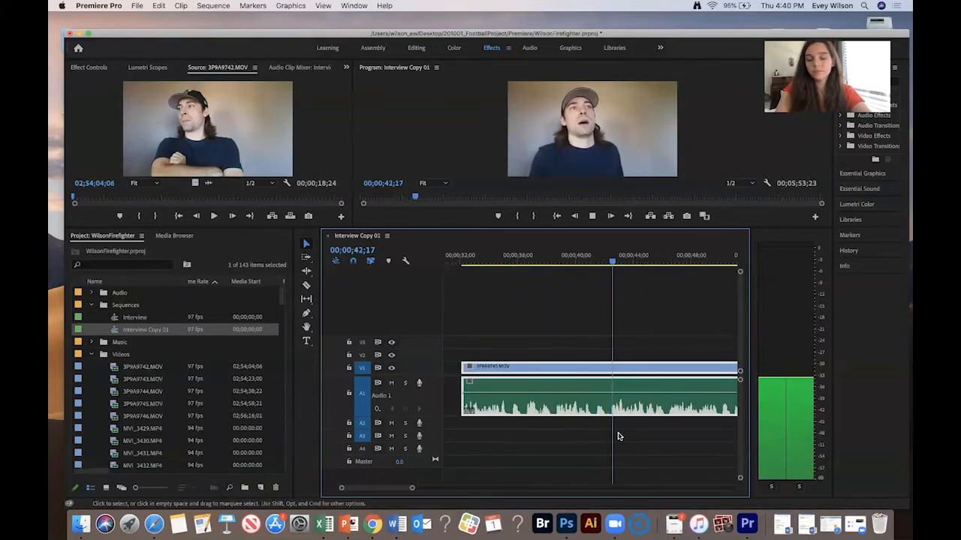
{"action": "key", "text": "-"}
{"action": "key", "text": "="}
{"action": "key", "text": "-"}
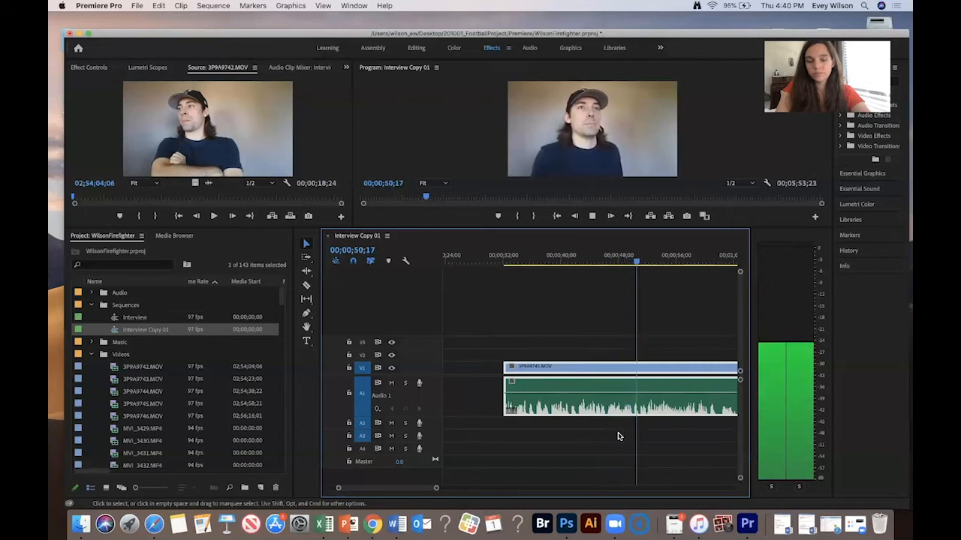
{"action": "key", "text": "-"}
{"action": "key", "text": "="}
{"action": "key", "text": "-"}
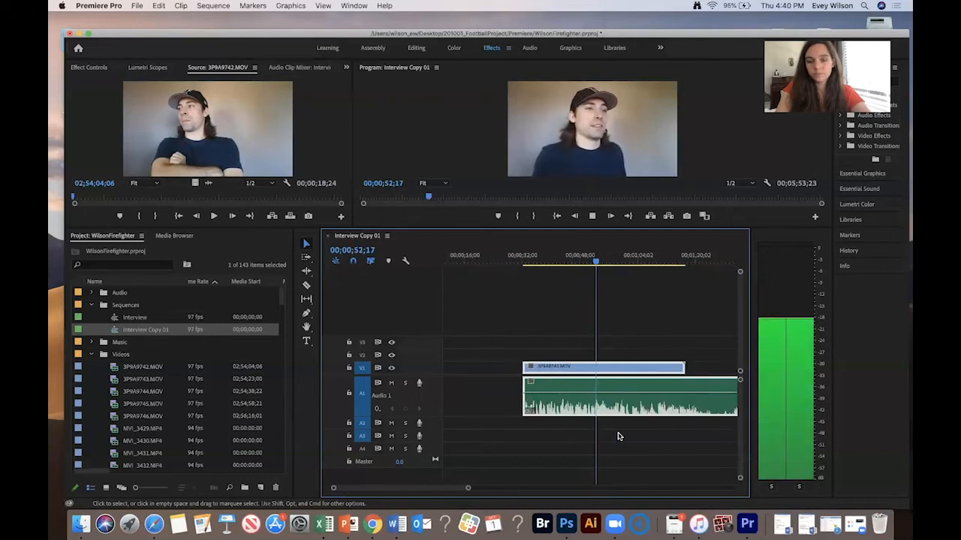
{"action": "key", "text": "="}
{"action": "key", "text": "="}
{"action": "key", "text": "="}
{"action": "key", "text": "-"}
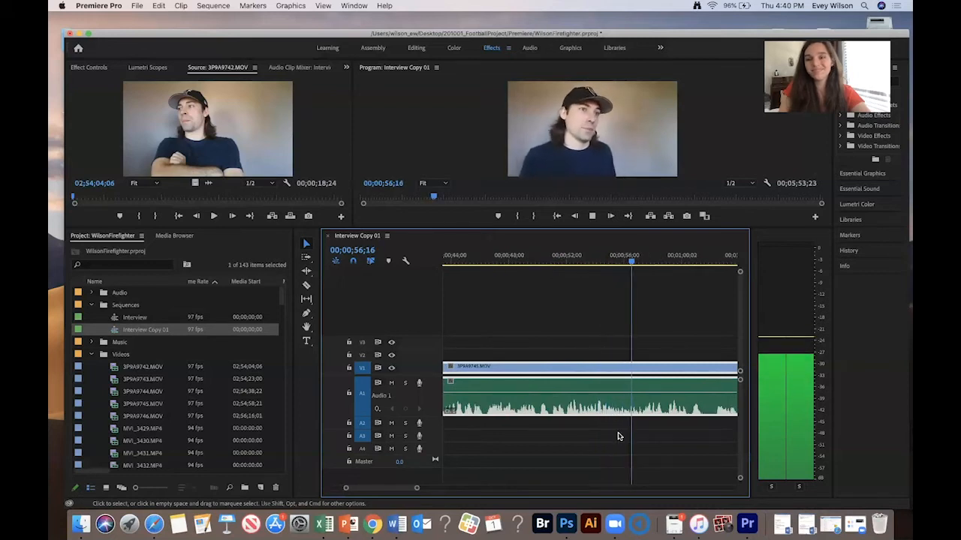
{"action": "key", "text": "space"}
{"action": "scroll", "coordinate": [620, 368], "scroll_direction": "left", "scroll_amount": 3}
{"action": "scroll", "coordinate": [620, 368], "scroll_direction": "left", "scroll_amount": 2}
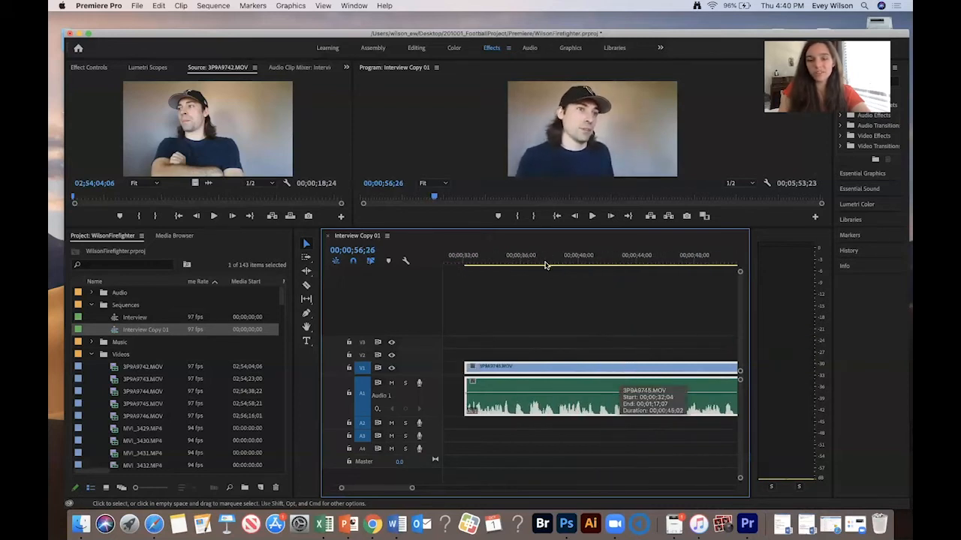
{"action": "left_click", "coordinate": [543, 260]}
{"action": "key", "text": "space"}
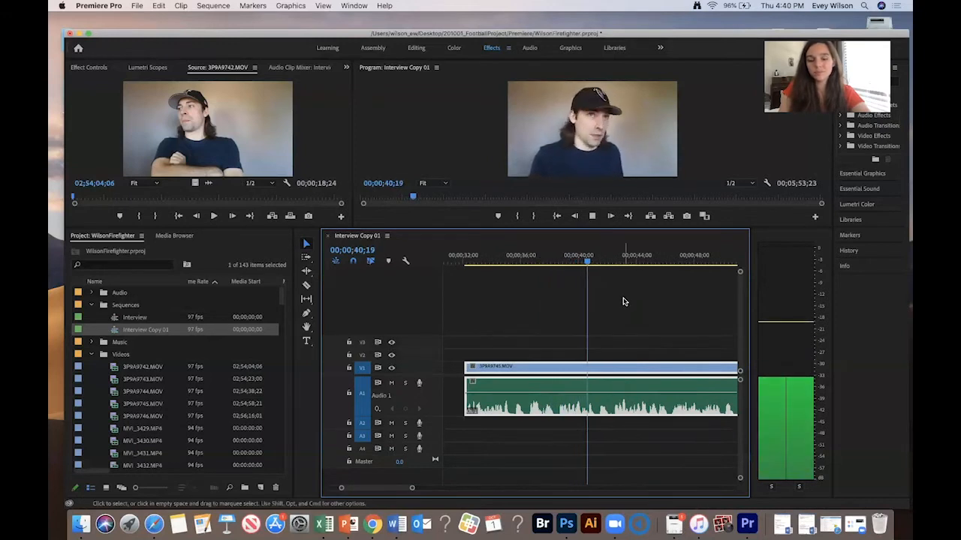
- Cut the clip at 00;00;41;13 and delete the segment after the cut
{"action": "left_click_drag", "start_coordinate": [601, 262], "coordinate": [599, 265]}
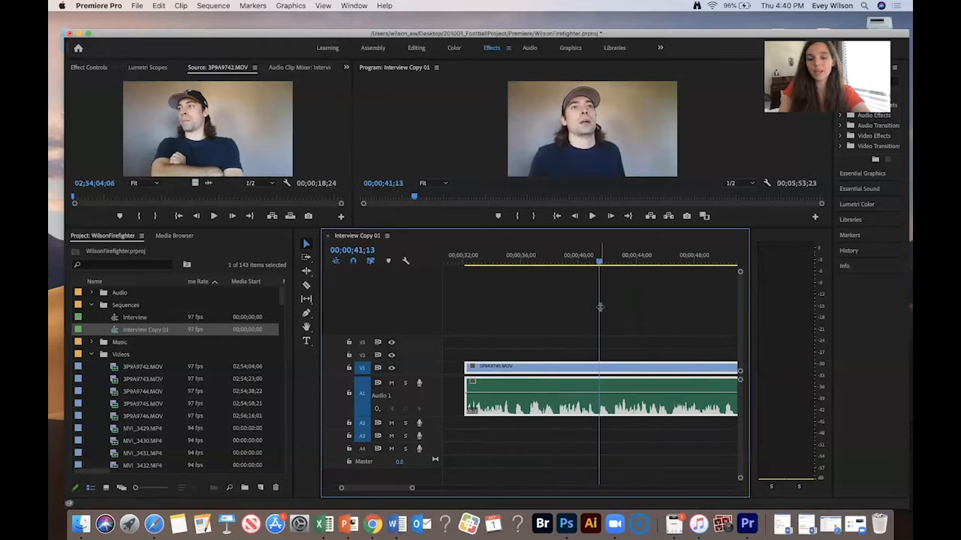
{"action": "key", "text": "super+k"}
{"action": "left_click_drag", "start_coordinate": [585, 322], "coordinate": [541, 432]}
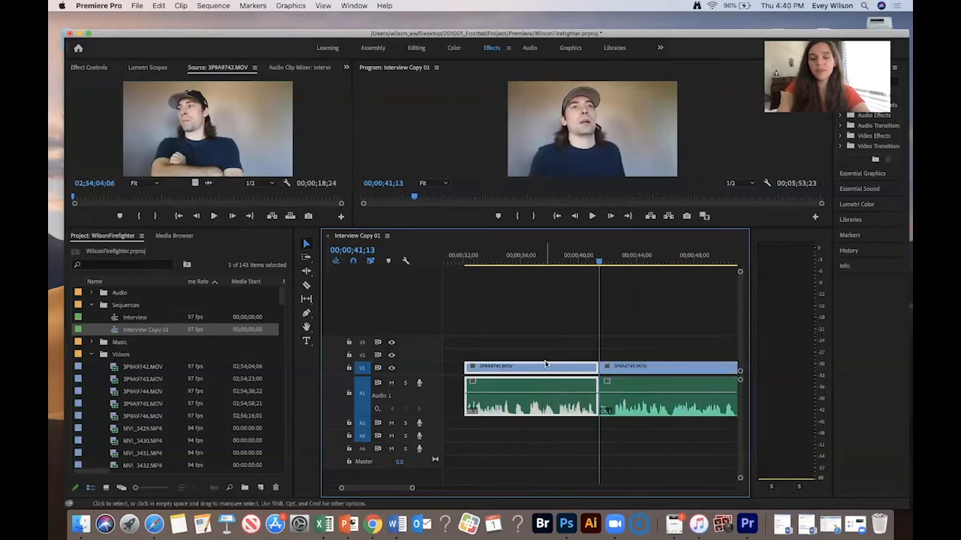
{"action": "key", "text": "backslash"}
{"action": "left_click_drag", "start_coordinate": [520, 257], "coordinate": [562, 285]}
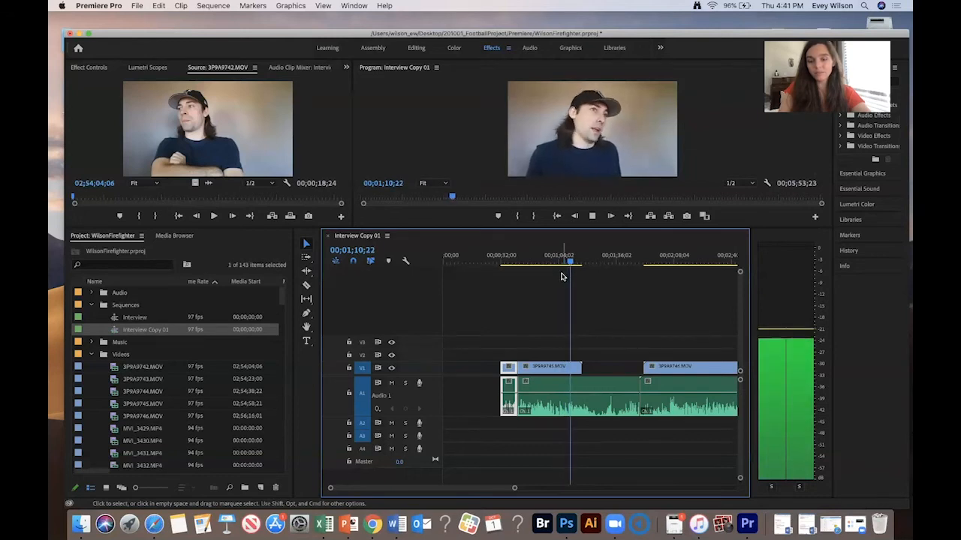
{"action": "key", "text": "super+z"}
{"action": "left_click_drag", "start_coordinate": [558, 294], "coordinate": [524, 418]}
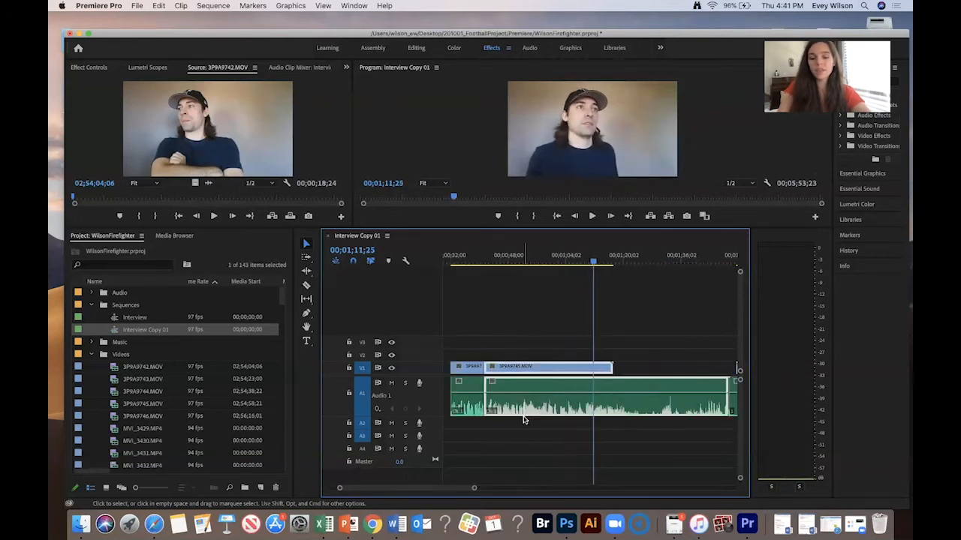
{"action": "key", "text": "Delete"}
- Zoom out and play back the next interview clip from about two minutes in
{"action": "key", "text": "minus"}
{"action": "left_click_drag", "start_coordinate": [648, 261], "coordinate": [663, 261]}
{"action": "key", "text": "space"}
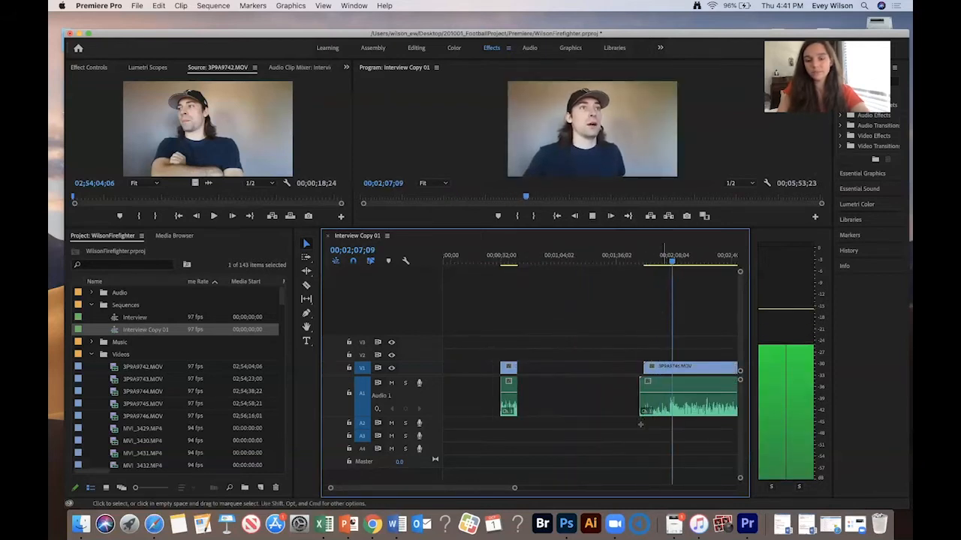
{"action": "left_click_drag", "start_coordinate": [674, 262], "coordinate": [668, 261]}
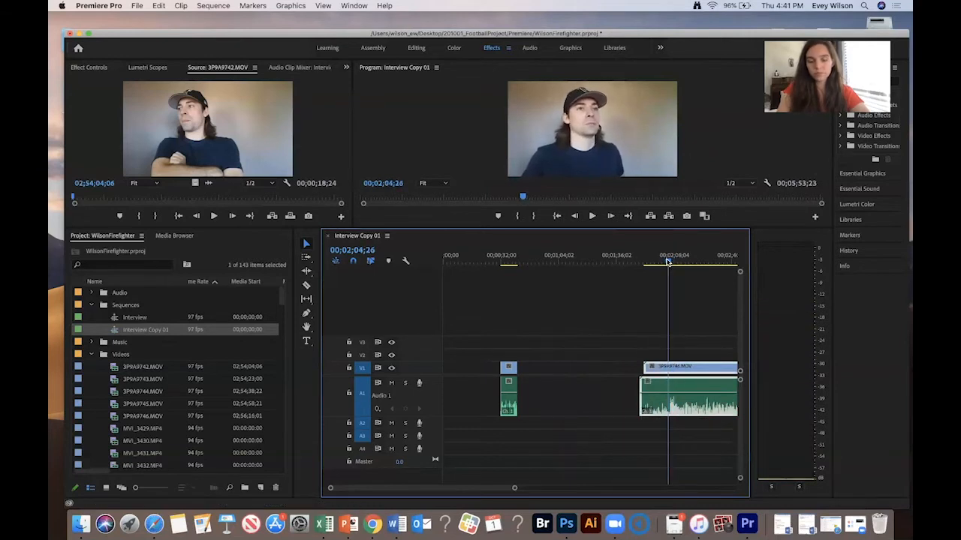
{"action": "key", "text": "space"}
{"action": "key", "text": "minus"}
{"action": "key", "text": "space"}
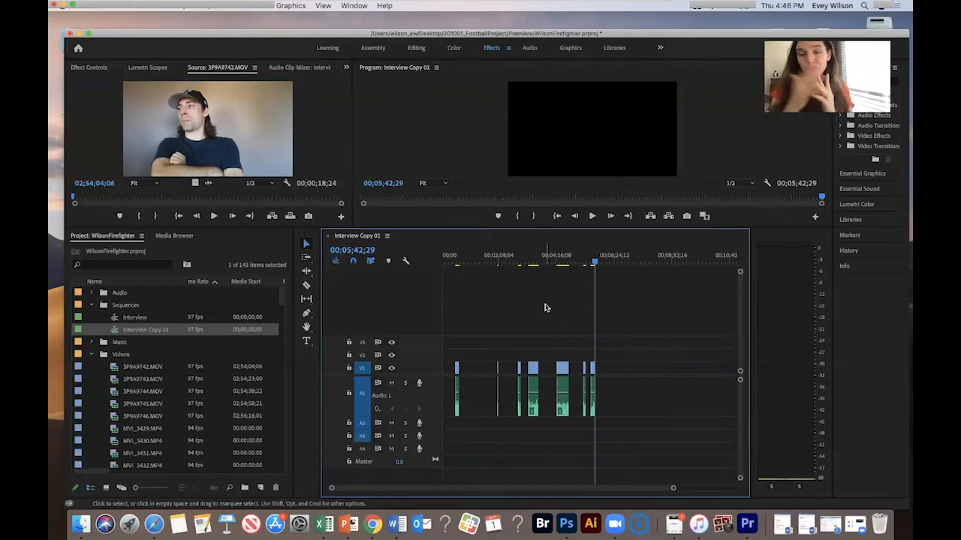
- Ripple delete the gaps between the interview clips so they sit back to back
{"action": "left_click", "coordinate": [463, 386]}
{"action": "key", "text": "shift+Delete"}
{"action": "left_click", "coordinate": [469, 391]}
{"action": "key", "text": "shift+Delete"}
{"action": "key", "text": "shift+Delete"}
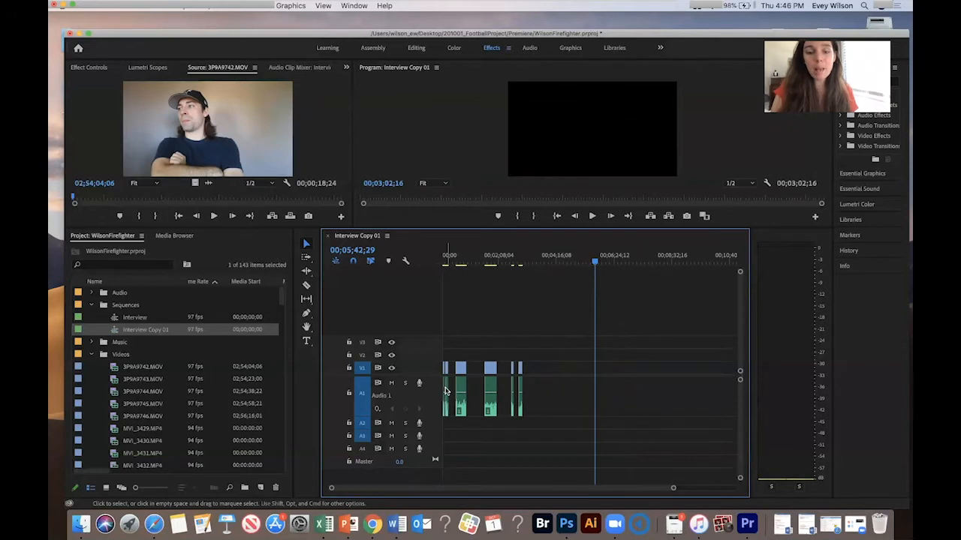
{"action": "left_click", "coordinate": [451, 388]}
{"action": "key", "text": "Delete"}
{"action": "left_click", "coordinate": [468, 390]}
{"action": "key", "text": "Delete"}
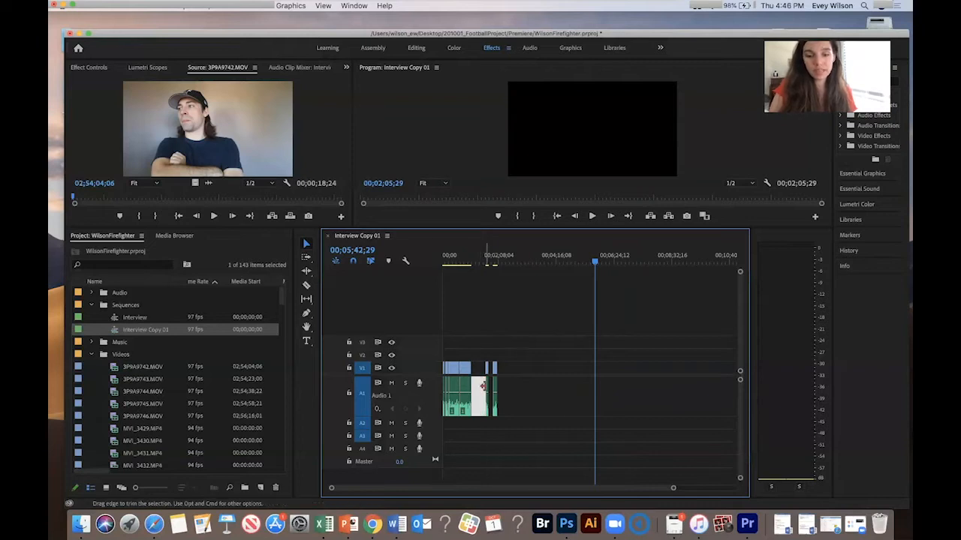
- Zoom in and play back the clips starting around 1:43 in the sequence
{"action": "left_click_drag", "start_coordinate": [483, 386], "coordinate": [481, 389]}
{"action": "left_click_drag", "start_coordinate": [476, 328], "coordinate": [526, 374]}
{"action": "left_click", "coordinate": [489, 255]}
{"action": "key", "text": "="}
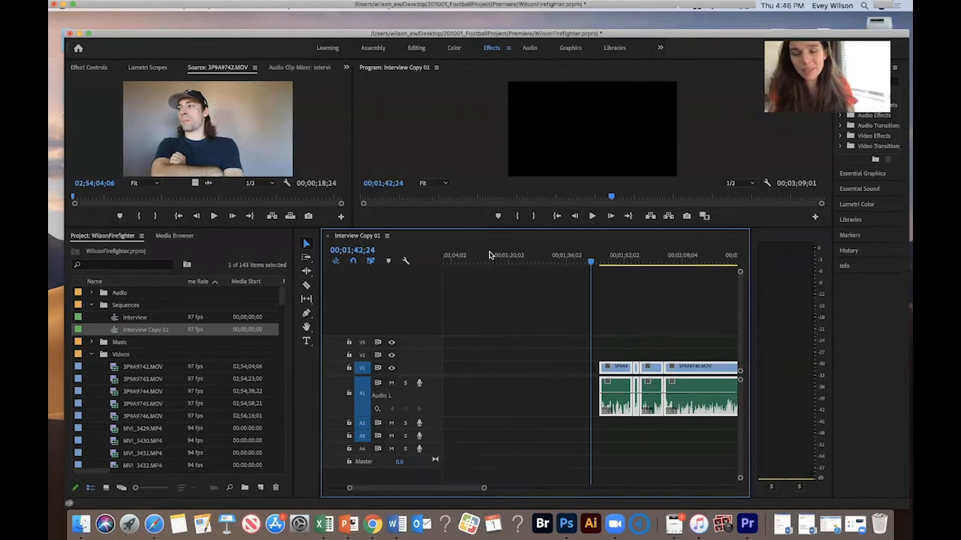
{"action": "scroll", "coordinate": [674, 298], "scroll_direction": "right", "scroll_amount": 2}
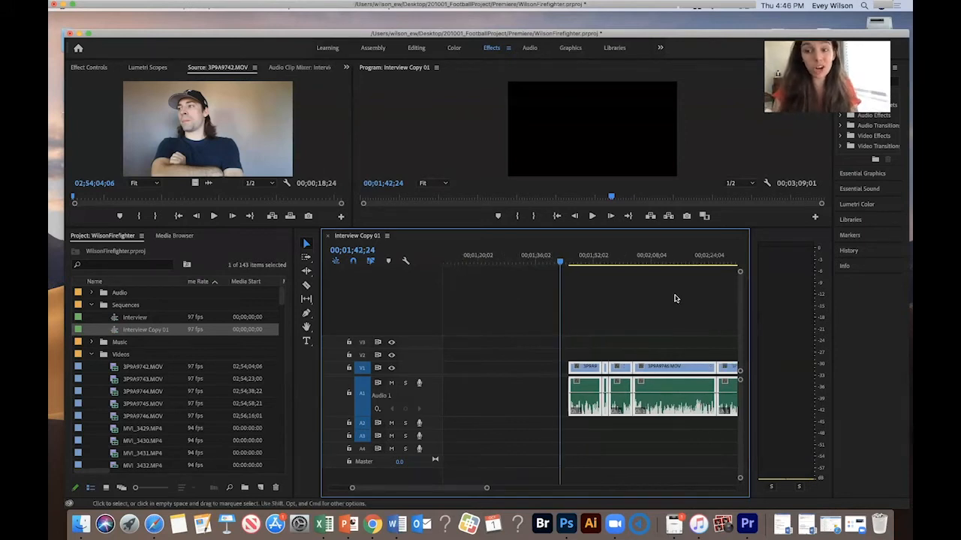
{"action": "left_click", "coordinate": [568, 262]}
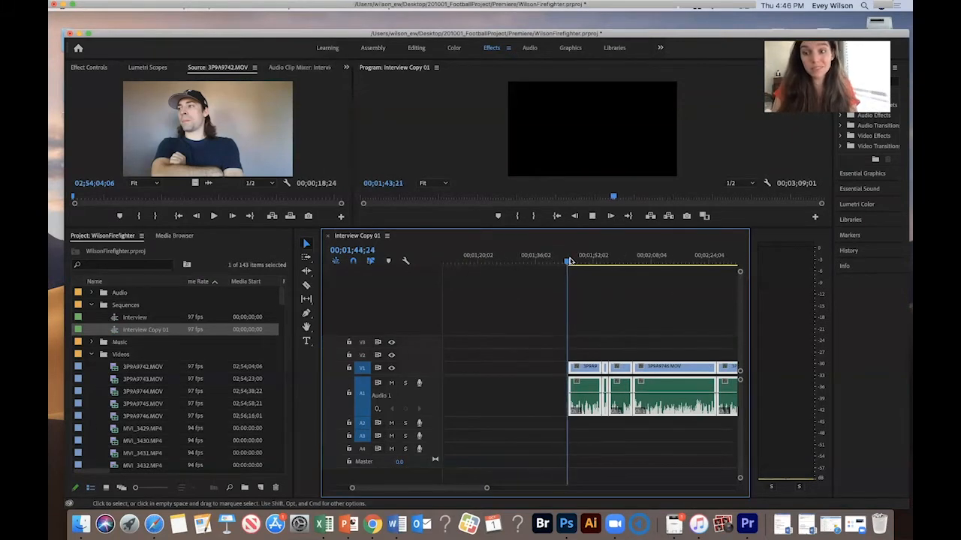
{"action": "key", "text": "space"}
{"action": "key", "text": "minus"}
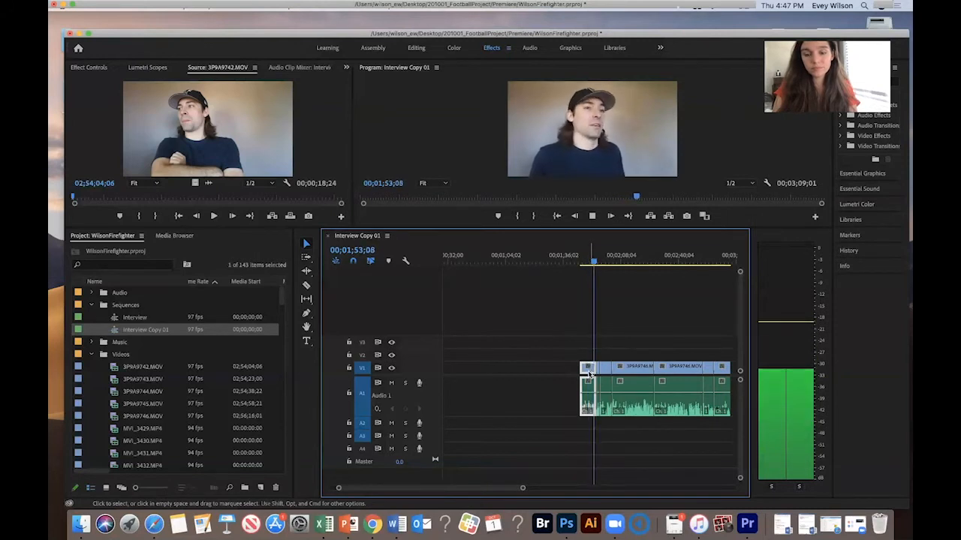
- Select and rearrange the short clips near the two-minute mark, leaving gaps between them
{"action": "left_click_drag", "start_coordinate": [589, 369], "coordinate": [600, 415]}
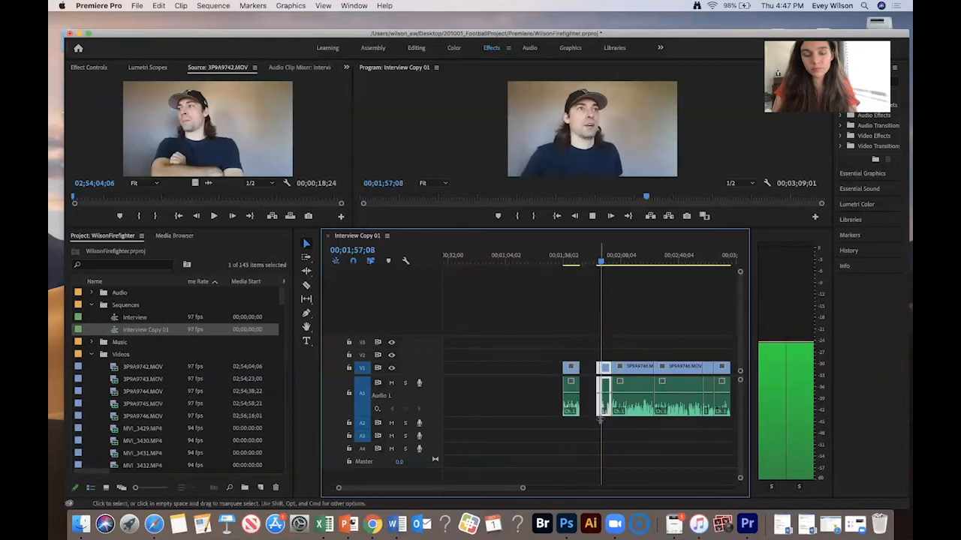
{"action": "left_click_drag", "start_coordinate": [589, 351], "coordinate": [598, 419]}
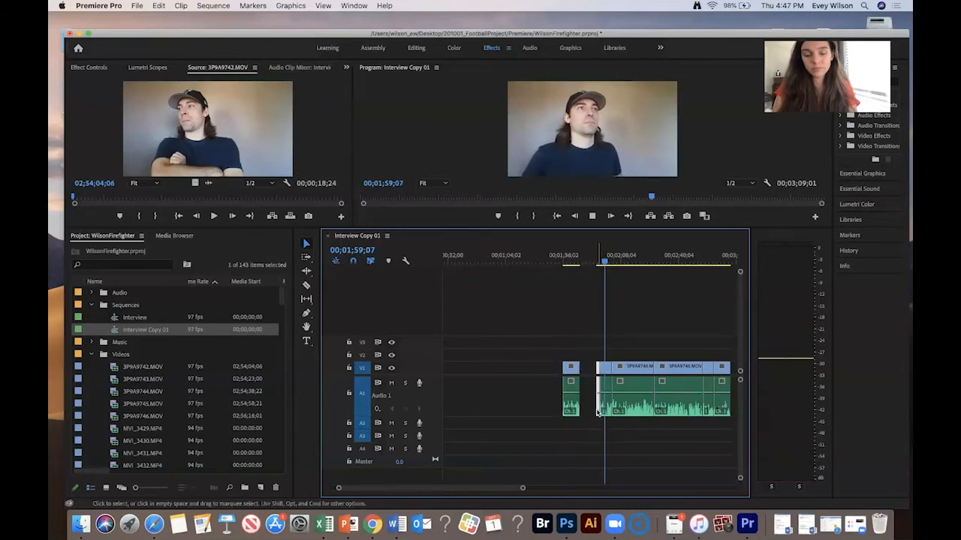
{"action": "left_click_drag", "start_coordinate": [602, 346], "coordinate": [608, 373]}
{"action": "left_click_drag", "start_coordinate": [557, 347], "coordinate": [534, 394]}
{"action": "left_click_drag", "start_coordinate": [603, 336], "coordinate": [562, 368]}
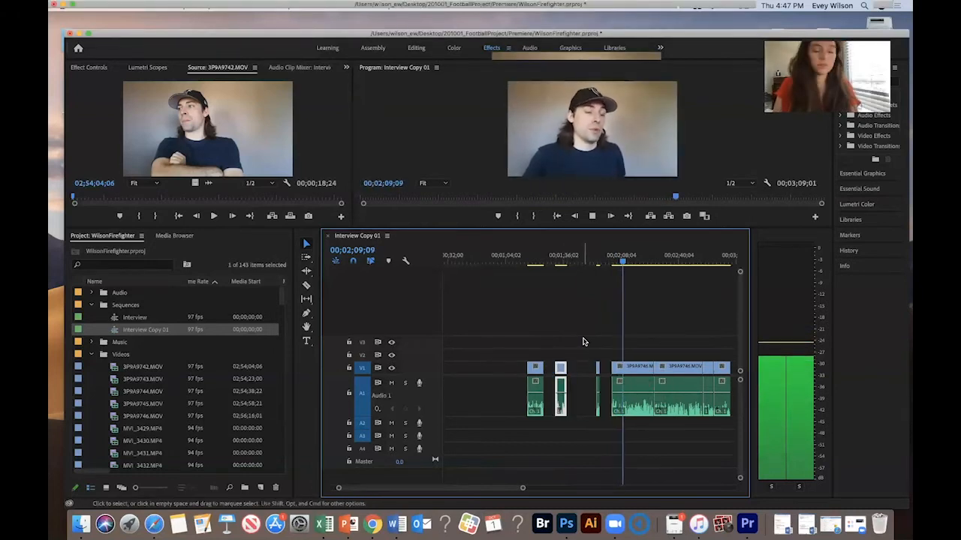
- Select the clip section after about 2:08 and move it further along the timeline
{"action": "left_click_drag", "start_coordinate": [622, 261], "coordinate": [645, 261]}
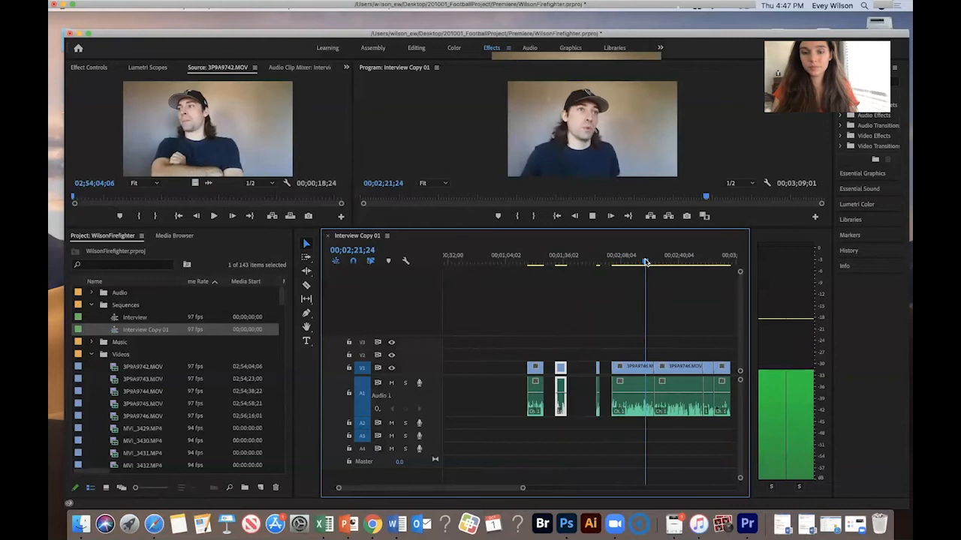
{"action": "left_click_drag", "start_coordinate": [625, 335], "coordinate": [634, 407]}
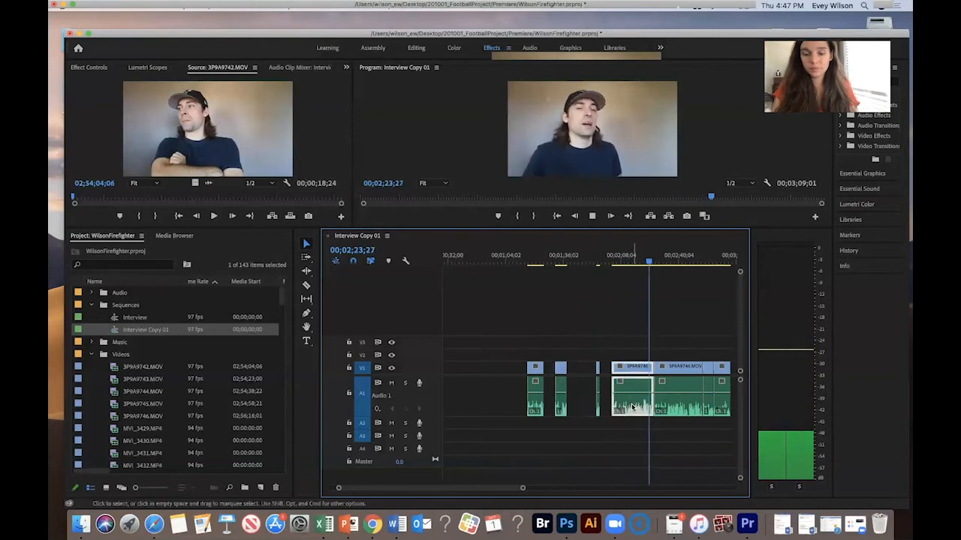
{"action": "key", "text": "minus"}
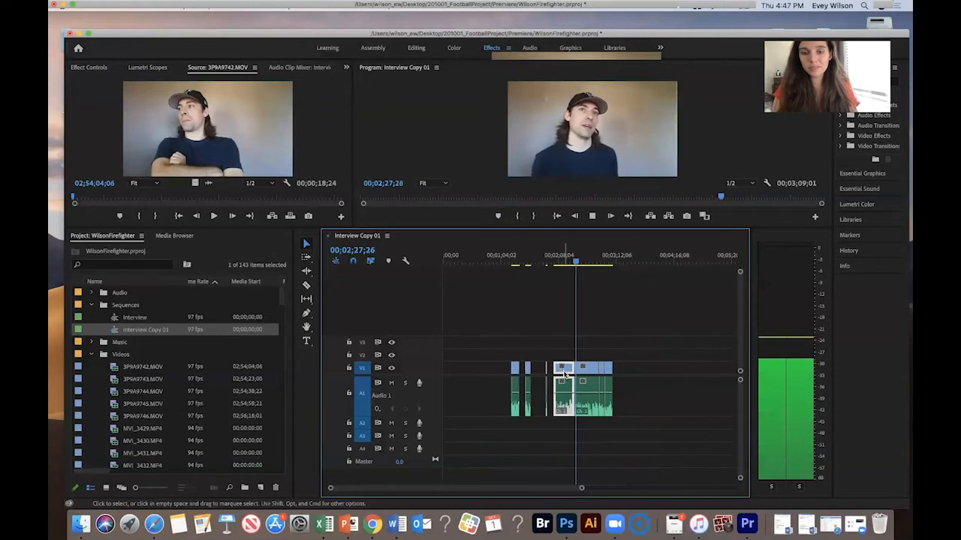
{"action": "left_click_drag", "start_coordinate": [564, 373], "coordinate": [656, 374]}
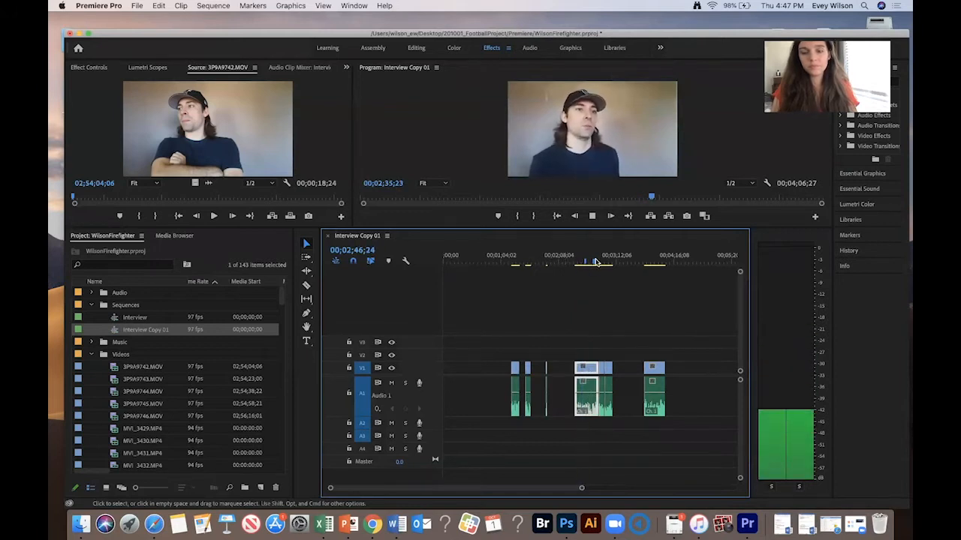
- Move the selected clip to the start of the sequence and play back from the beginning
{"action": "left_click", "coordinate": [595, 261]}
{"action": "left_click_drag", "start_coordinate": [557, 326], "coordinate": [590, 426]}
{"action": "left_click_drag", "start_coordinate": [589, 366], "coordinate": [453, 369]}
{"action": "key", "text": "Home"}
{"action": "key", "text": "space"}
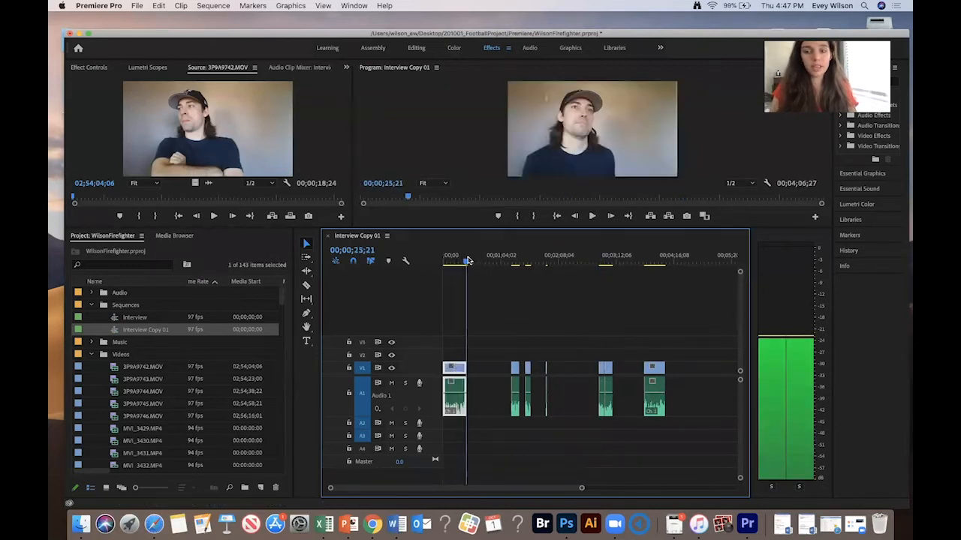
- Play the clip near the three-minute mark, select it, and move it to just after the first clip in the sequence
{"action": "left_click_drag", "start_coordinate": [512, 263], "coordinate": [616, 416]}
{"action": "key", "text": "space"}
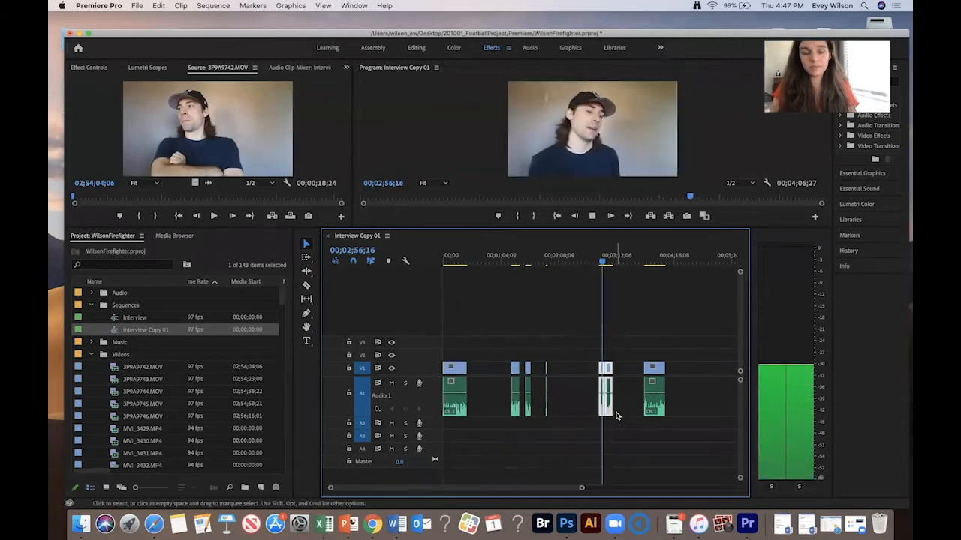
{"action": "left_click", "coordinate": [637, 339]}
{"action": "left_click_drag", "start_coordinate": [581, 323], "coordinate": [619, 417]}
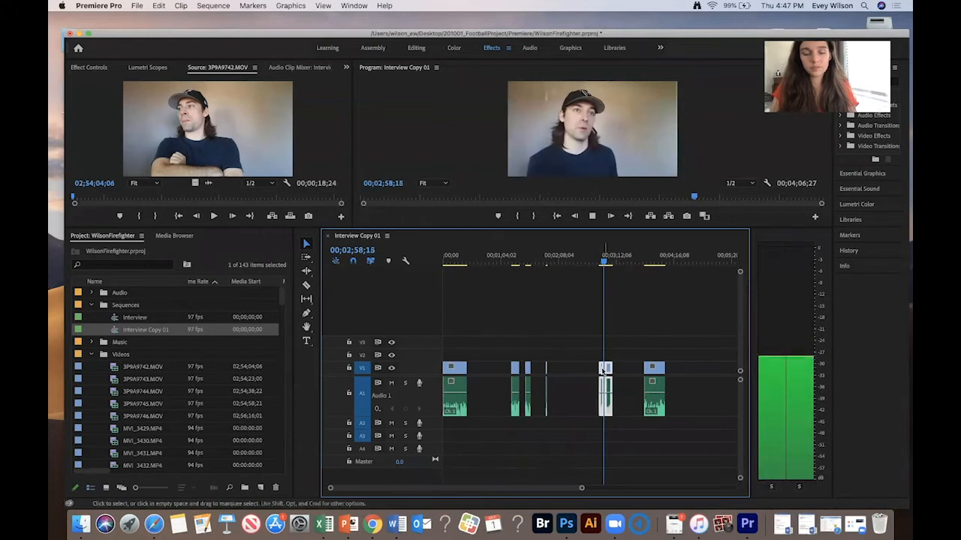
{"action": "left_click_drag", "start_coordinate": [596, 348], "coordinate": [606, 443]}
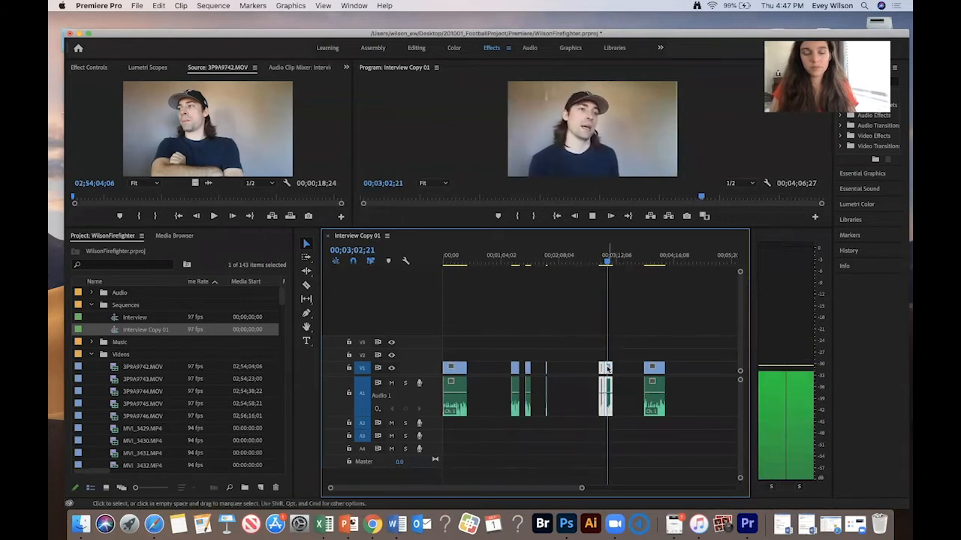
{"action": "left_click_drag", "start_coordinate": [607, 368], "coordinate": [493, 380]}
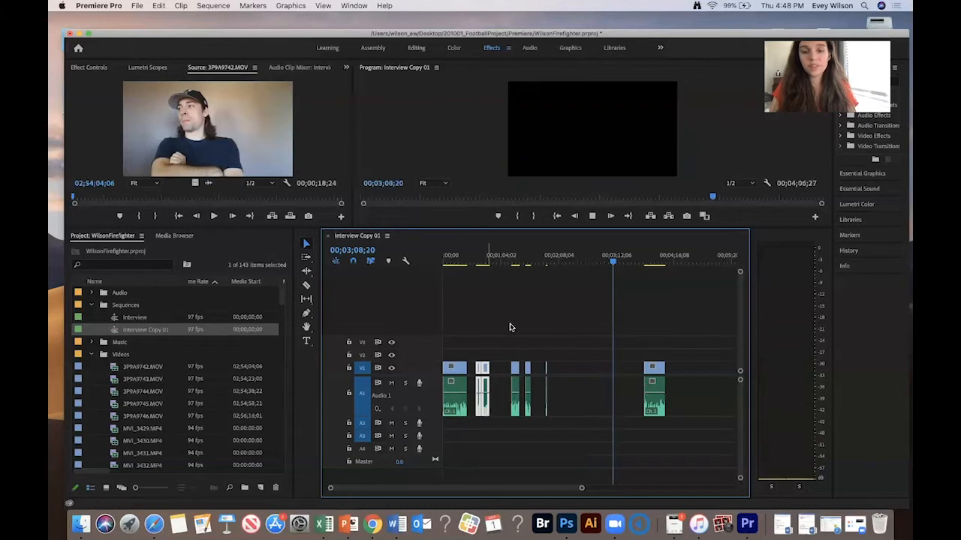
- Play from about 1:15, select the short clips after it, and shift them further along the timeline
{"action": "left_click", "coordinate": [510, 260]}
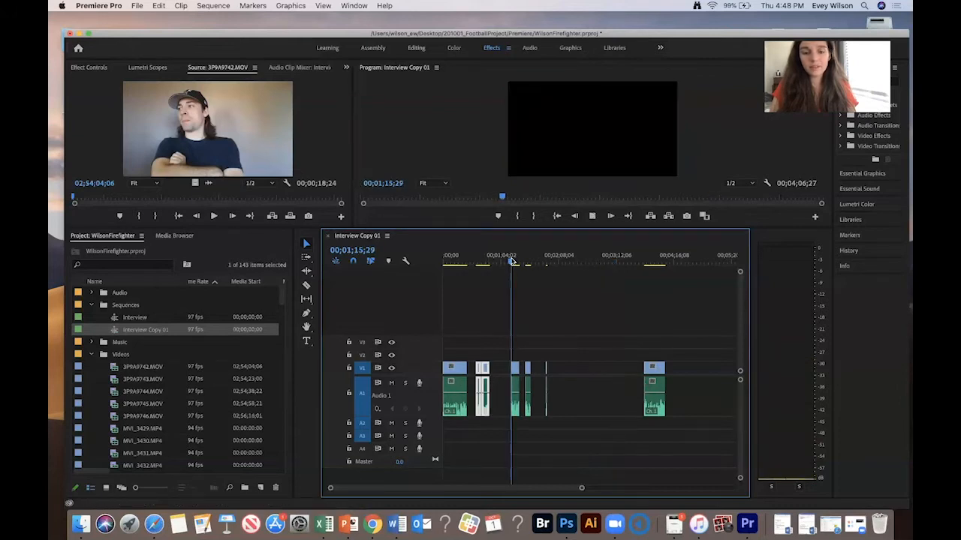
{"action": "key", "text": "space"}
{"action": "left_click", "coordinate": [515, 398]}
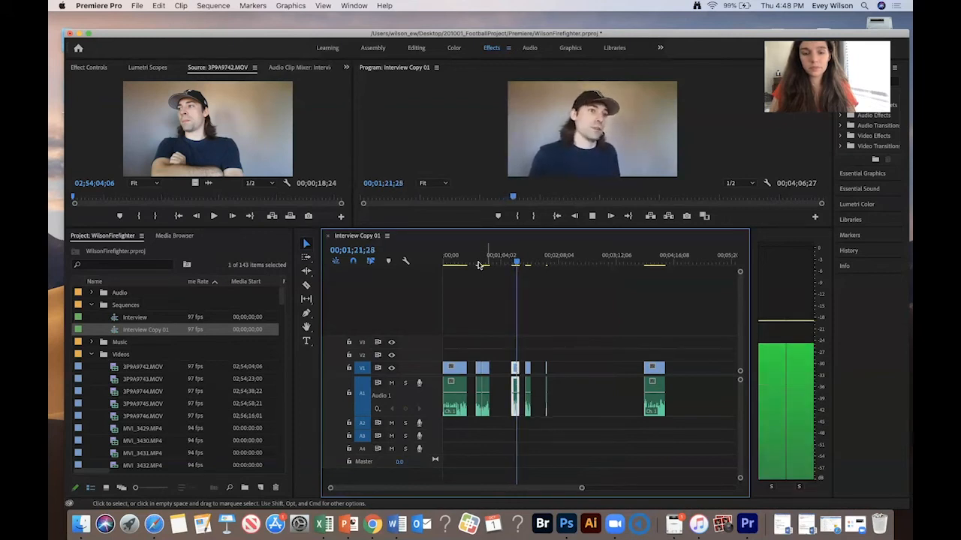
{"action": "left_click", "coordinate": [482, 375]}
{"action": "left_click_drag", "start_coordinate": [564, 344], "coordinate": [524, 420]}
{"action": "key", "text": "space"}
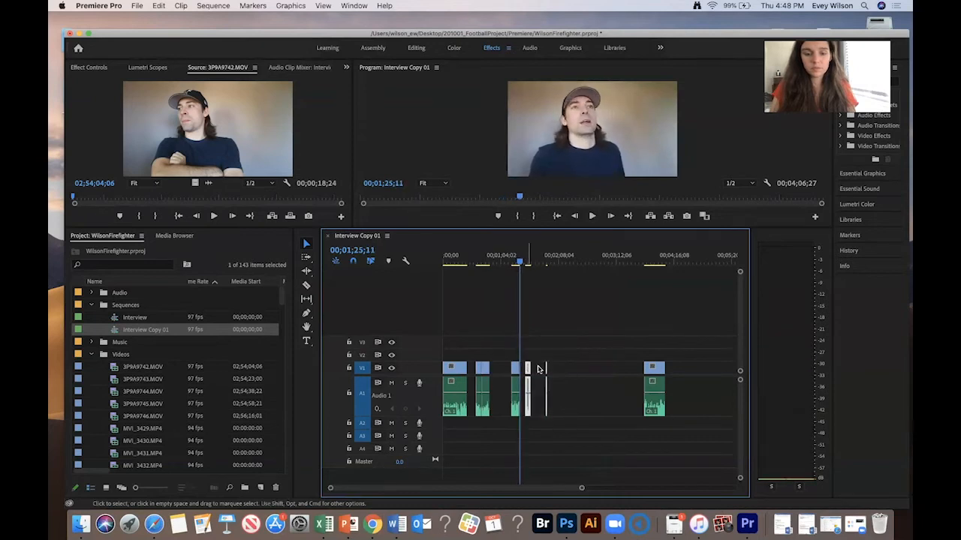
{"action": "left_click_drag", "start_coordinate": [537, 368], "coordinate": [571, 369]}
- Move the second clip beside the short clips, then slide the whole group back toward the start
{"action": "left_click", "coordinate": [478, 386]}
{"action": "left_click_drag", "start_coordinate": [486, 367], "coordinate": [523, 368]}
{"action": "key", "text": "space"}
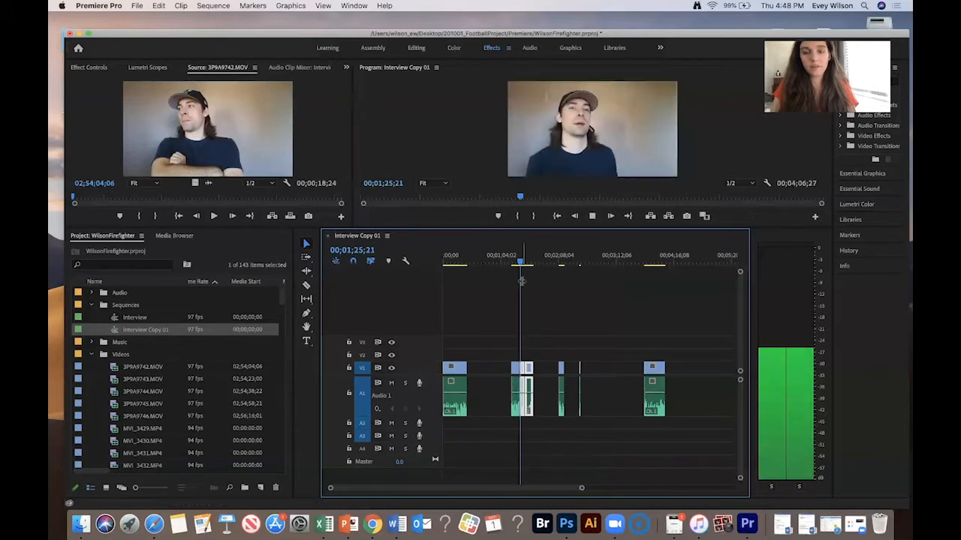
{"action": "left_click_drag", "start_coordinate": [533, 313], "coordinate": [504, 409]}
{"action": "key", "text": "space"}
{"action": "left_click_drag", "start_coordinate": [516, 369], "coordinate": [485, 370]}
- Play back from the start and reposition the first clip relative to the second clip
{"action": "left_click", "coordinate": [464, 262]}
{"action": "key", "text": "space"}
{"action": "left_click", "coordinate": [458, 368]}
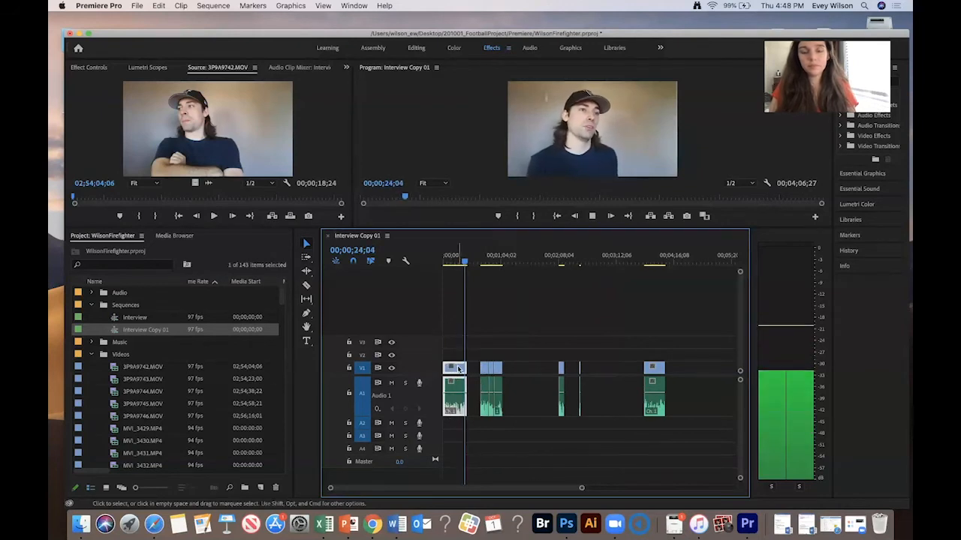
{"action": "left_click_drag", "start_coordinate": [458, 367], "coordinate": [482, 369]}
- Select and delete the clips after about 2:10, then zoom out and return to the sequence start
{"action": "left_click_drag", "start_coordinate": [541, 257], "coordinate": [653, 259]}
{"action": "key", "text": "space"}
{"action": "left_click_drag", "start_coordinate": [698, 283], "coordinate": [553, 413]}
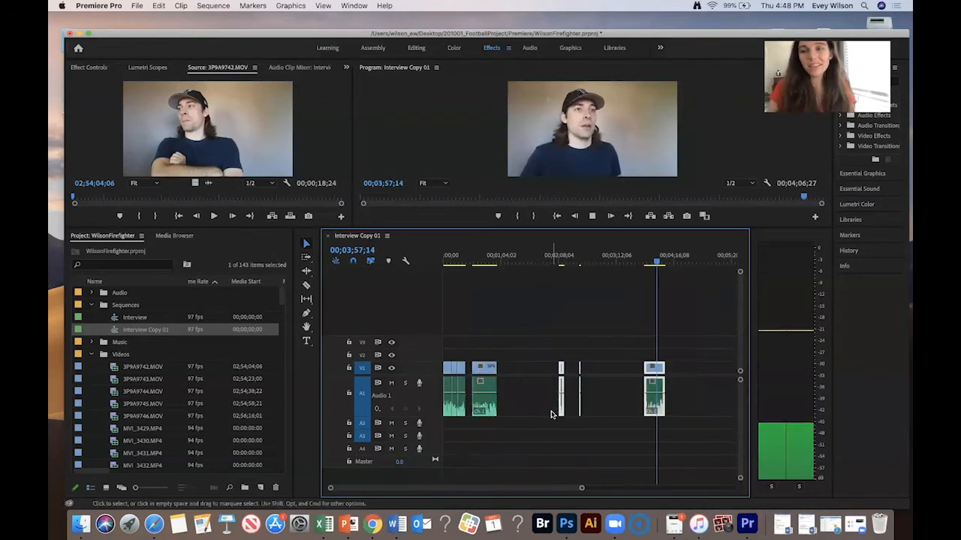
{"action": "key", "text": "Delete"}
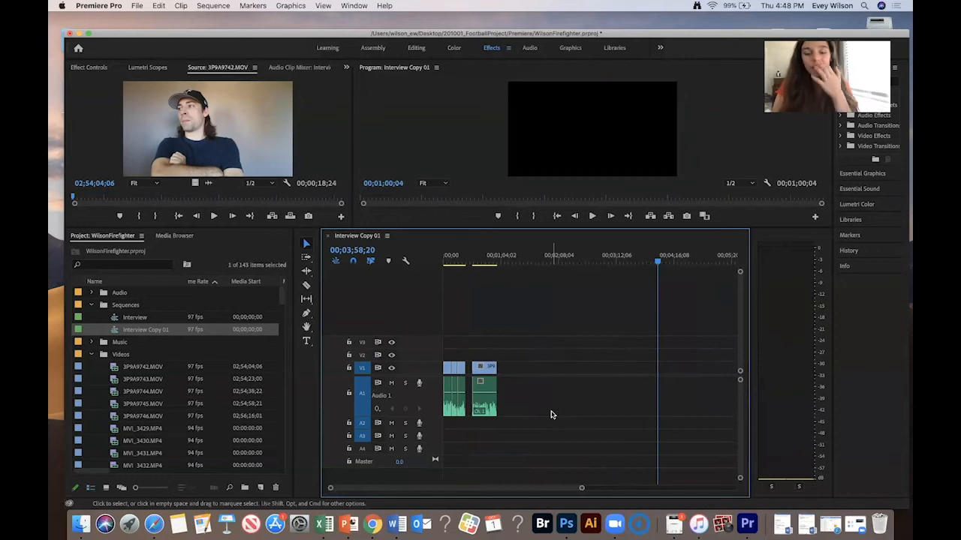
{"action": "key", "text": "minus"}
{"action": "key", "text": "minus"}
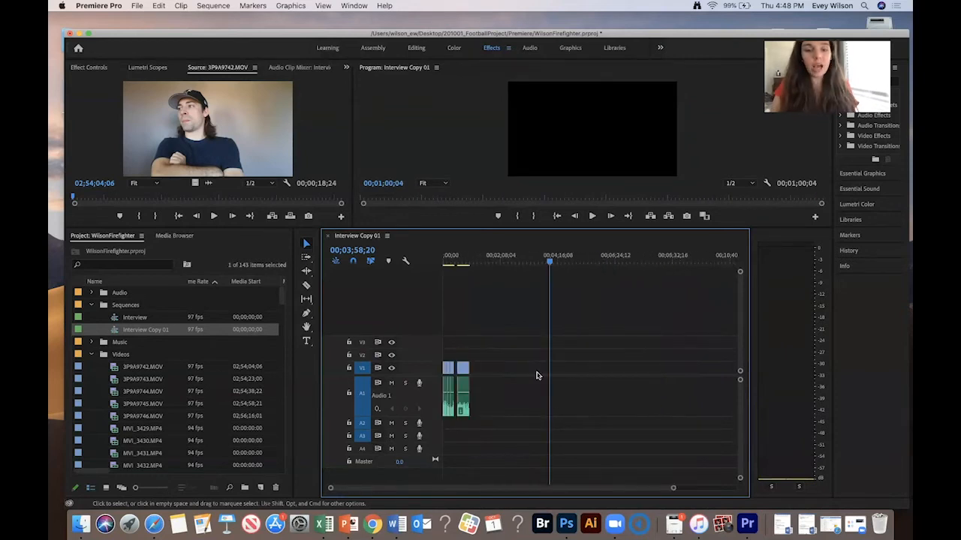
{"action": "key", "text": "Home"}
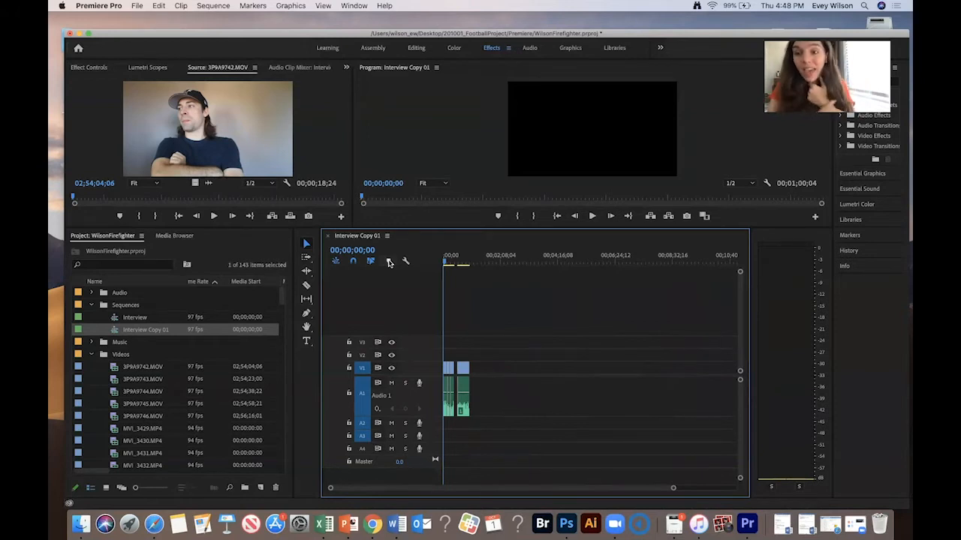
- Rename the Interview sequence to Interview _Synced in the project panel
{"action": "left_click", "coordinate": [116, 321]}
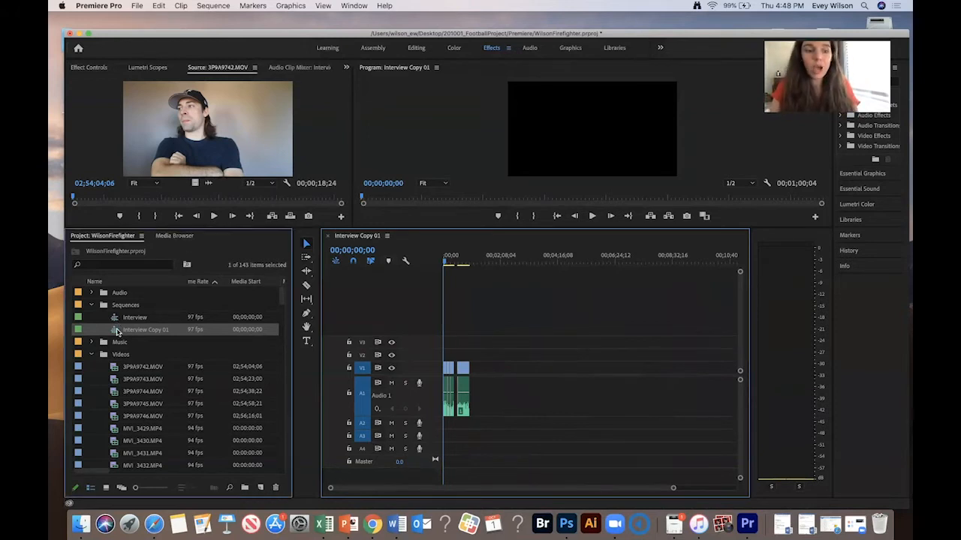
{"action": "left_click", "coordinate": [139, 317]}
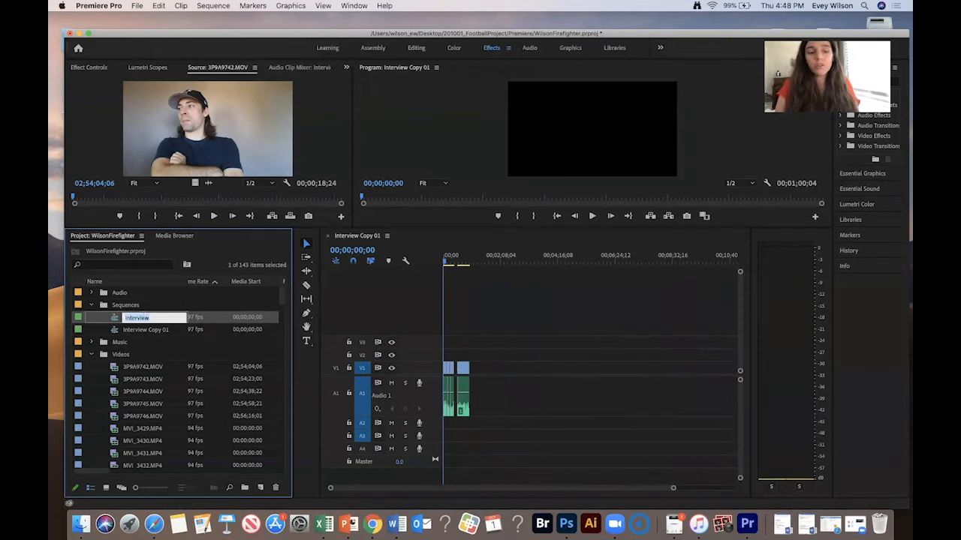
{"action": "key", "text": "Tab"}
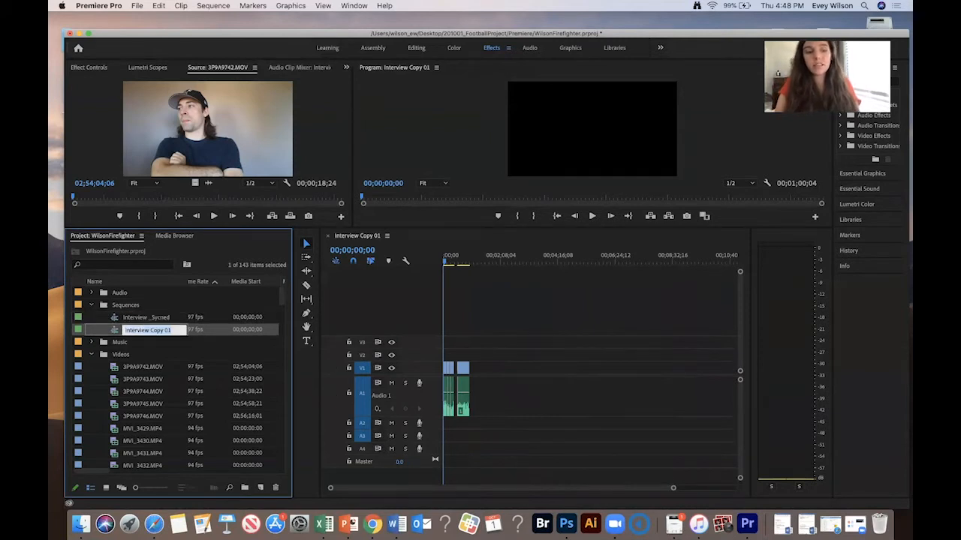
{"action": "key", "text": "Return"}
- Duplicate the Interview Copy 01 sequence and name the copy Draft 1
{"action": "right_click", "coordinate": [116, 332]}
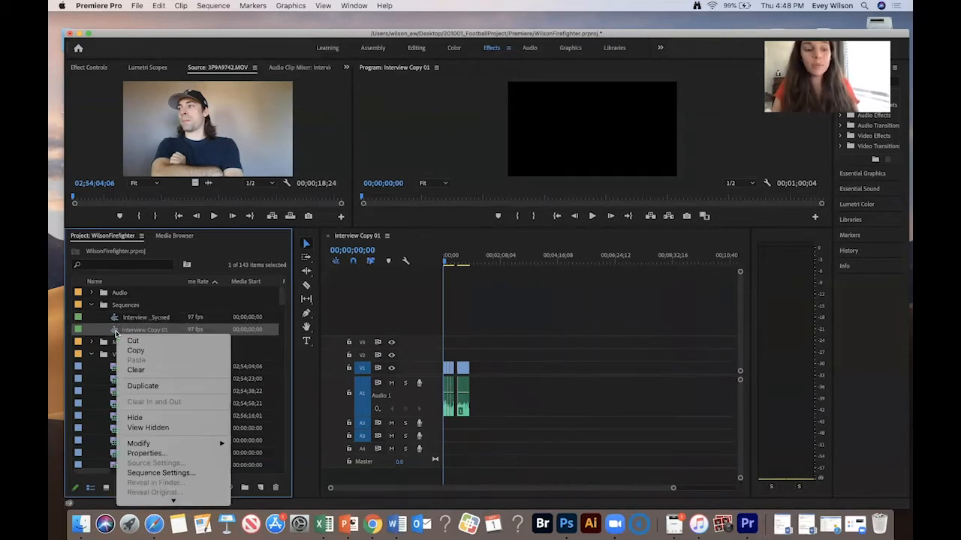
{"action": "left_click", "coordinate": [154, 386]}
{"action": "left_click", "coordinate": [154, 342]}
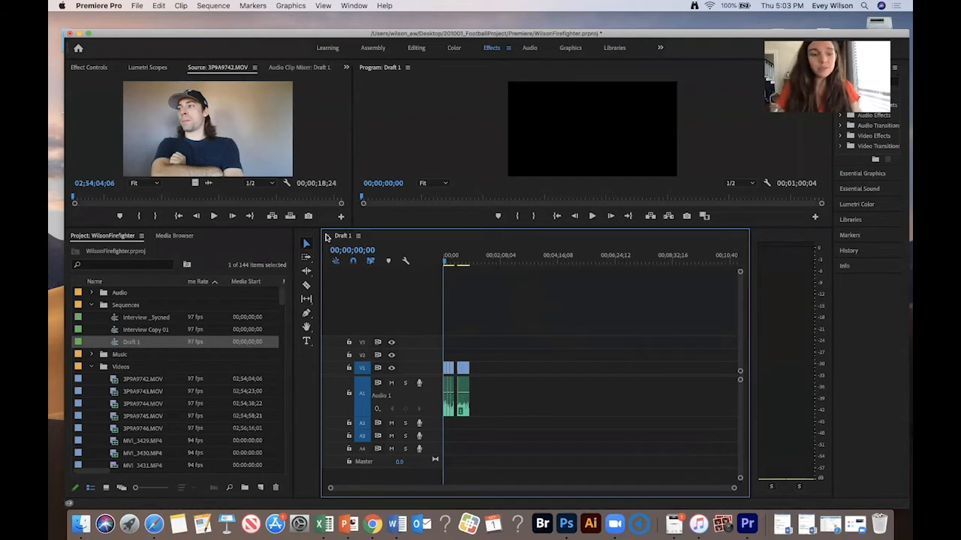
- Open the Music bin and preview the autumn-in-paris track at several points in the Source Monitor
{"action": "left_click", "coordinate": [91, 366]}
{"action": "left_click", "coordinate": [91, 354]}
{"action": "double_click", "coordinate": [126, 367]}
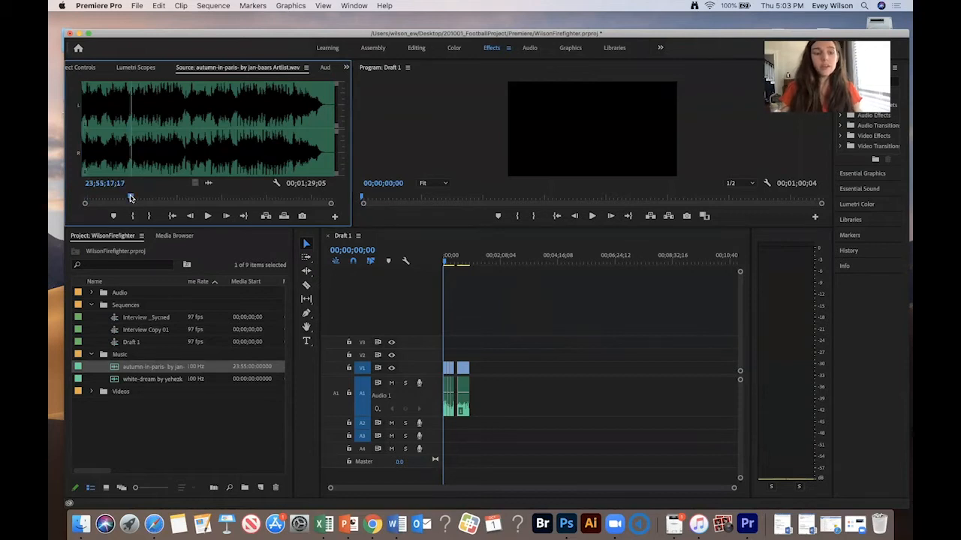
{"action": "key", "text": "space"}
{"action": "left_click", "coordinate": [216, 198]}
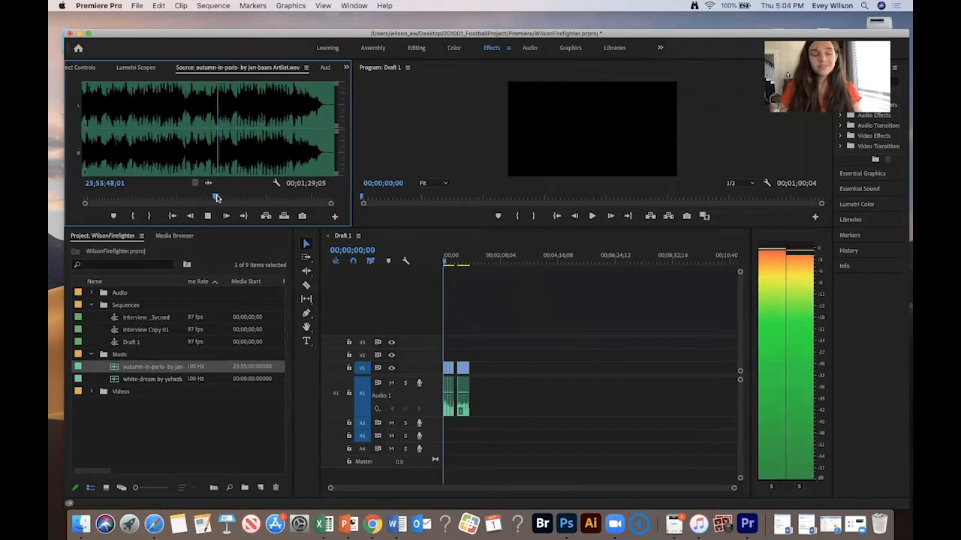
{"action": "left_click", "coordinate": [263, 197]}
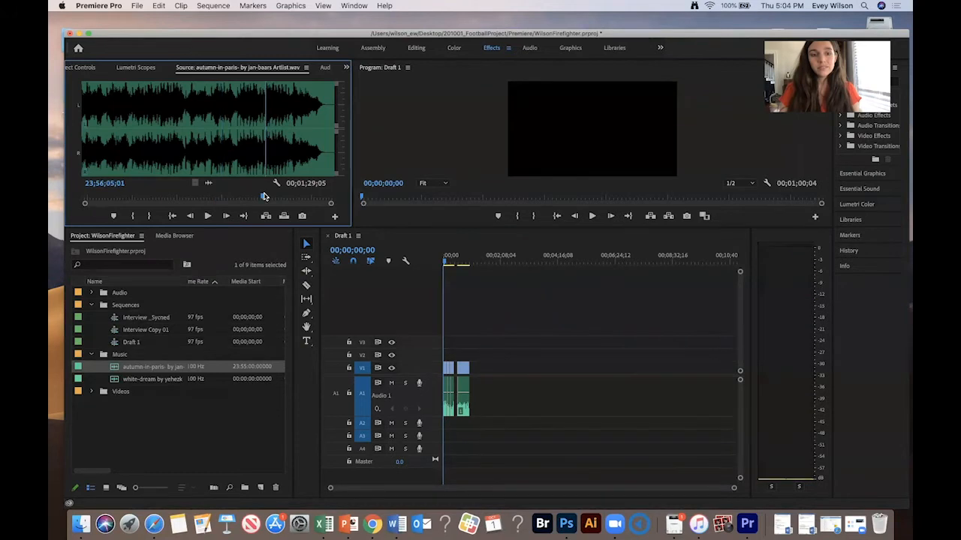
{"action": "key", "text": "space"}
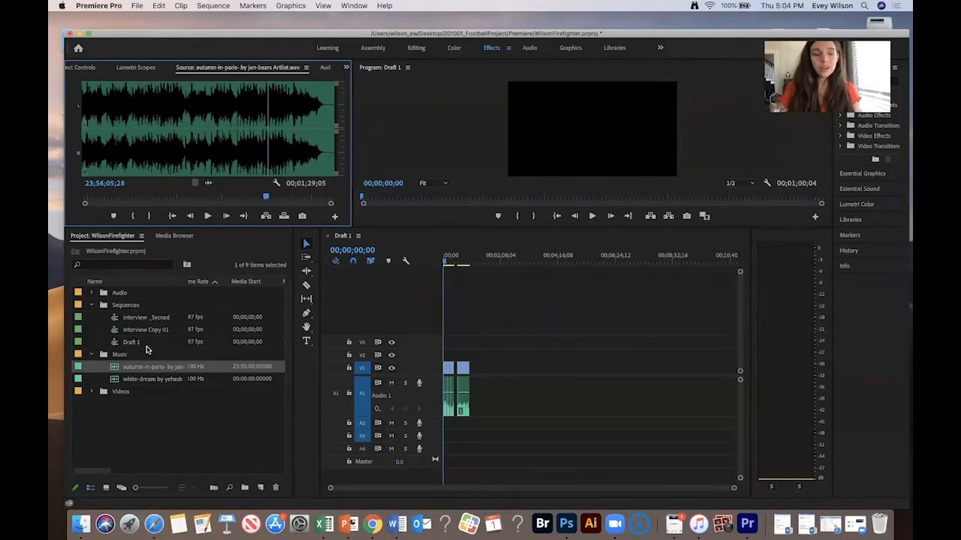
- Preview the white-dream track at several points in the Source Monitor
{"action": "double_click", "coordinate": [118, 380]}
{"action": "key", "text": "space"}
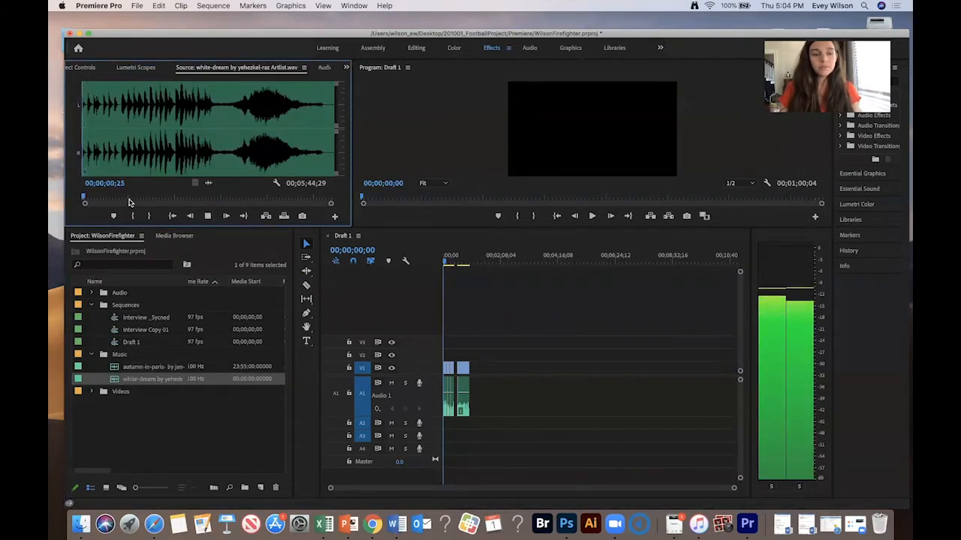
{"action": "left_click", "coordinate": [153, 198]}
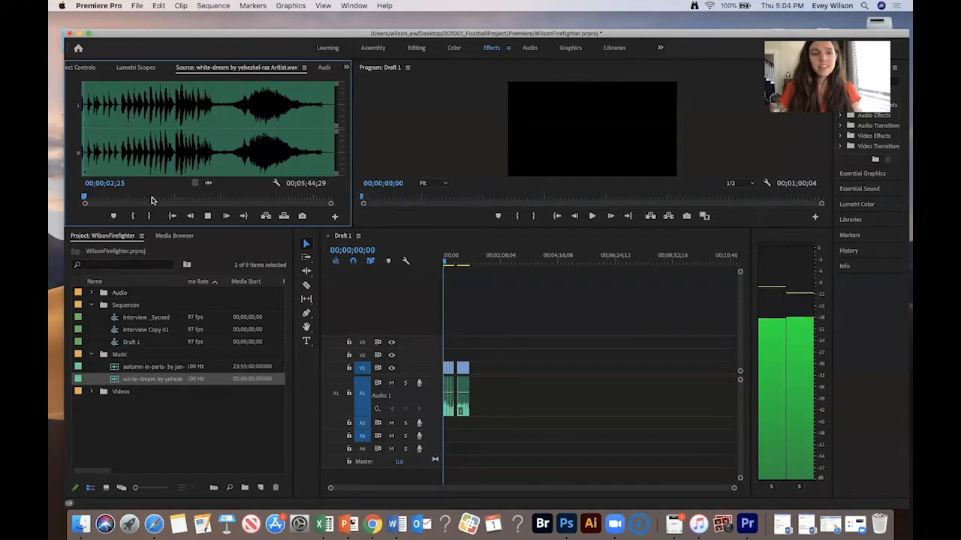
{"action": "left_click", "coordinate": [246, 198]}
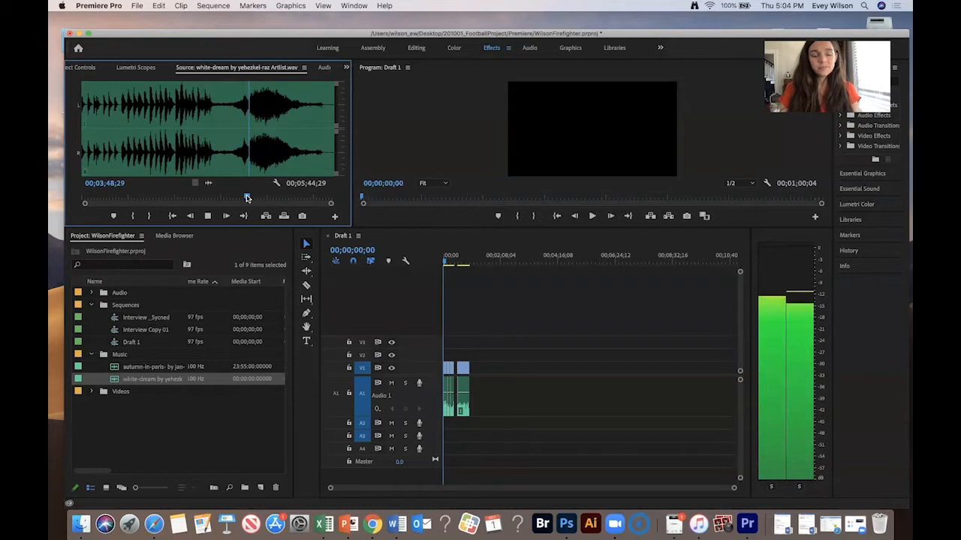
{"action": "left_click", "coordinate": [284, 197]}
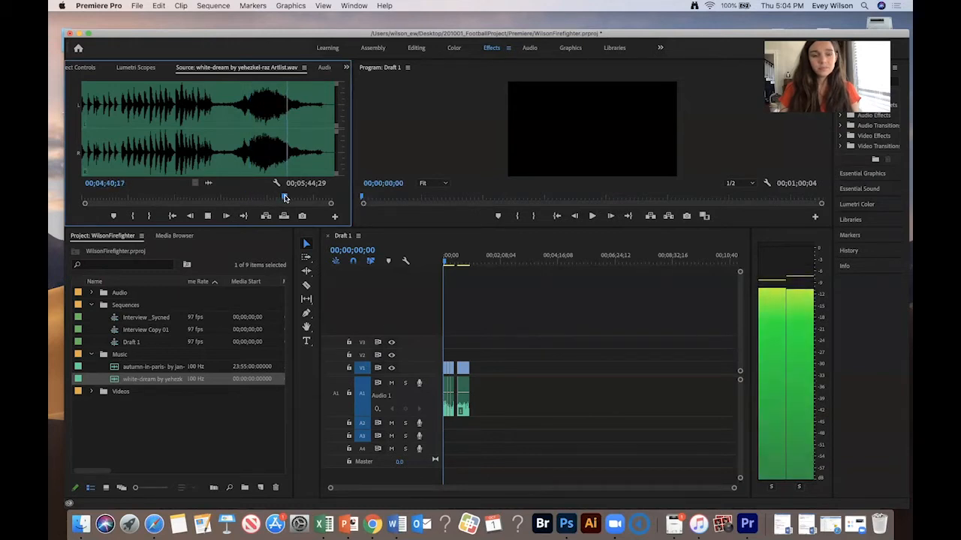
{"action": "left_click", "coordinate": [190, 197]}
{"action": "left_click", "coordinate": [204, 197]}
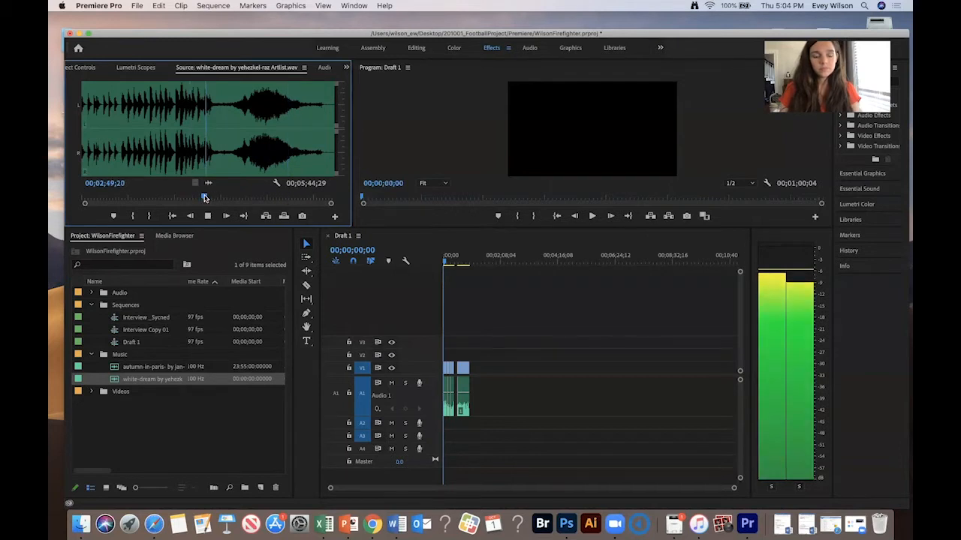
{"action": "key", "text": "space"}
- Reopen the autumn-in-paris track and listen to it again at several points
{"action": "double_click", "coordinate": [117, 365]}
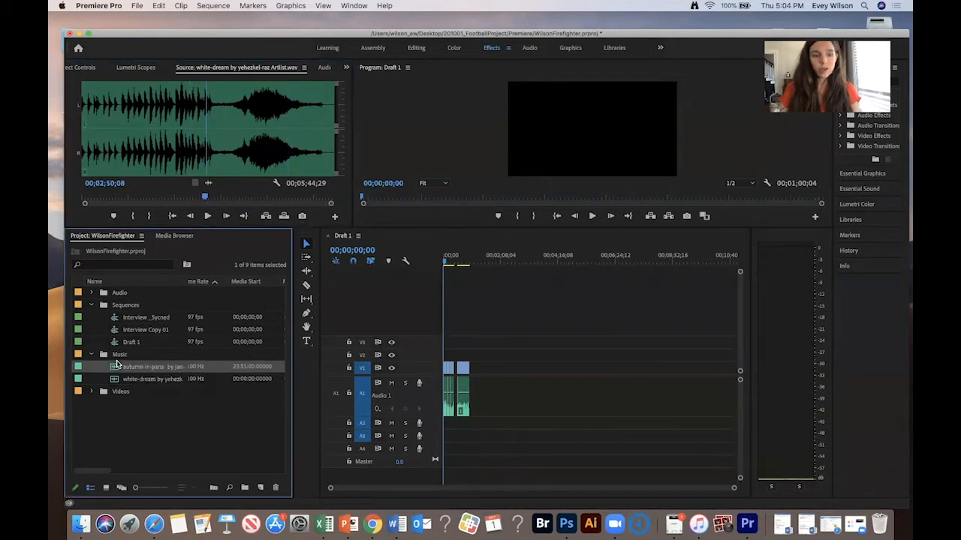
{"action": "key", "text": "space"}
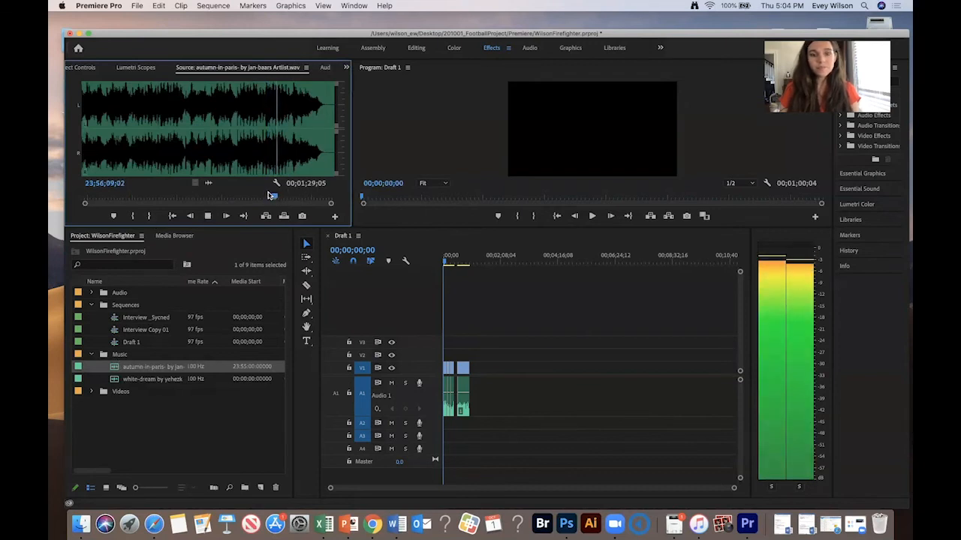
{"action": "left_click", "coordinate": [258, 195]}
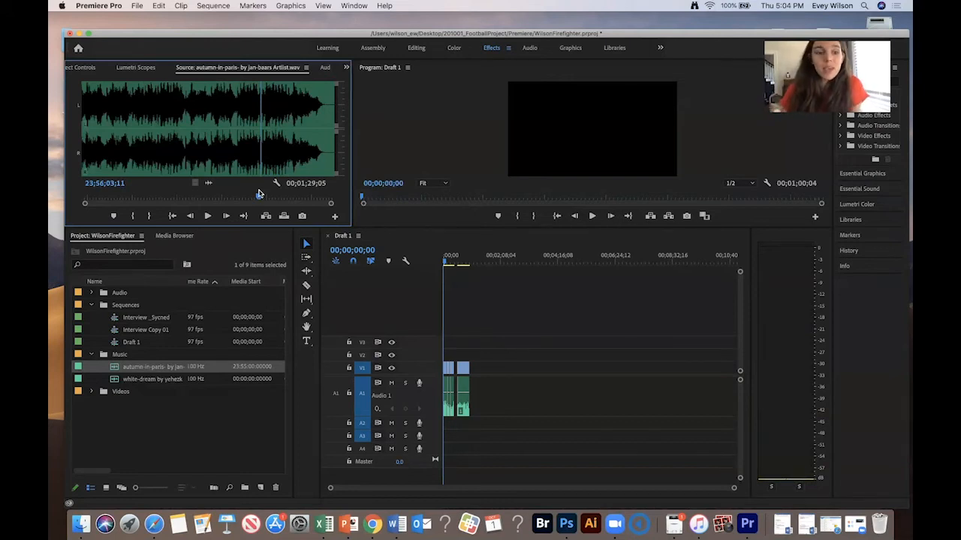
{"action": "left_click", "coordinate": [159, 195]}
{"action": "key", "text": "space"}
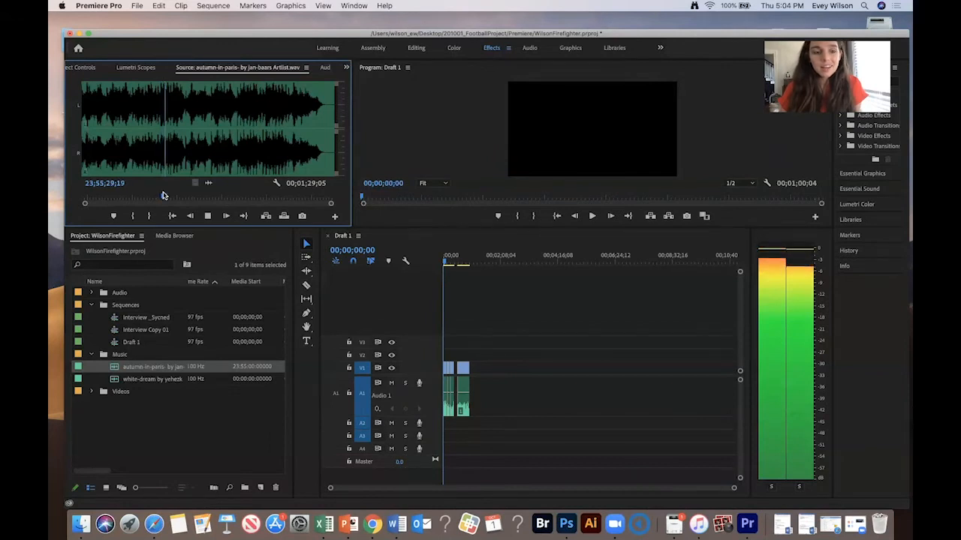
{"action": "key", "text": "space"}
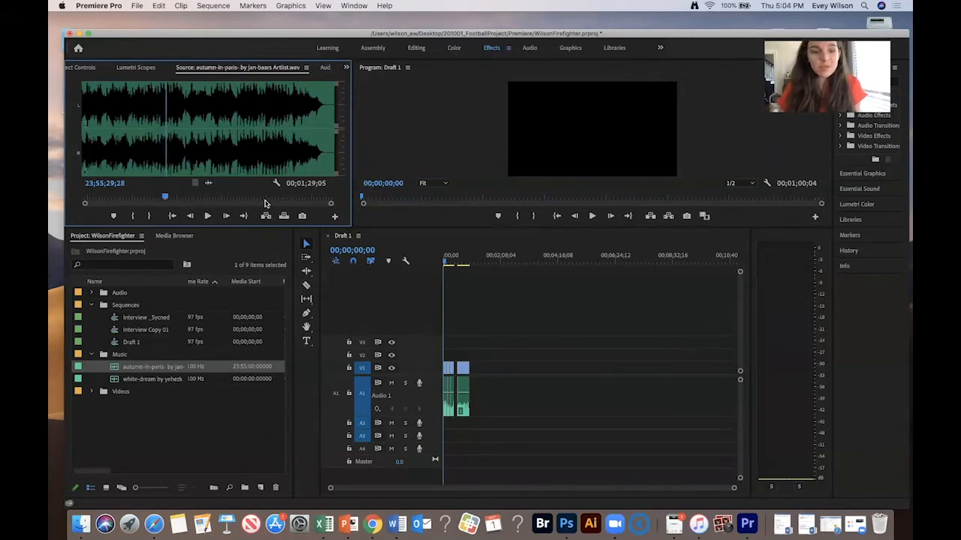
{"action": "left_click", "coordinate": [313, 198]}
{"action": "key", "text": "space"}
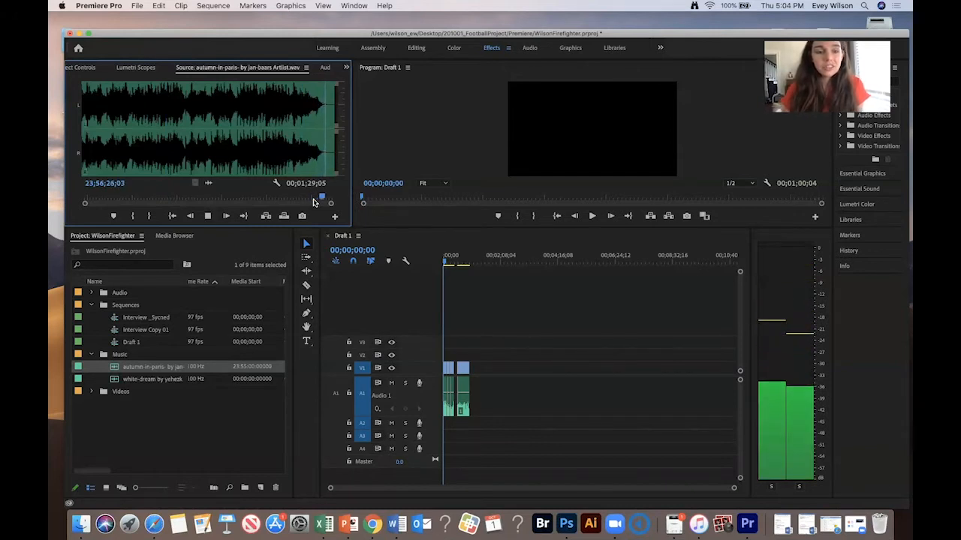
{"action": "key", "text": "space"}
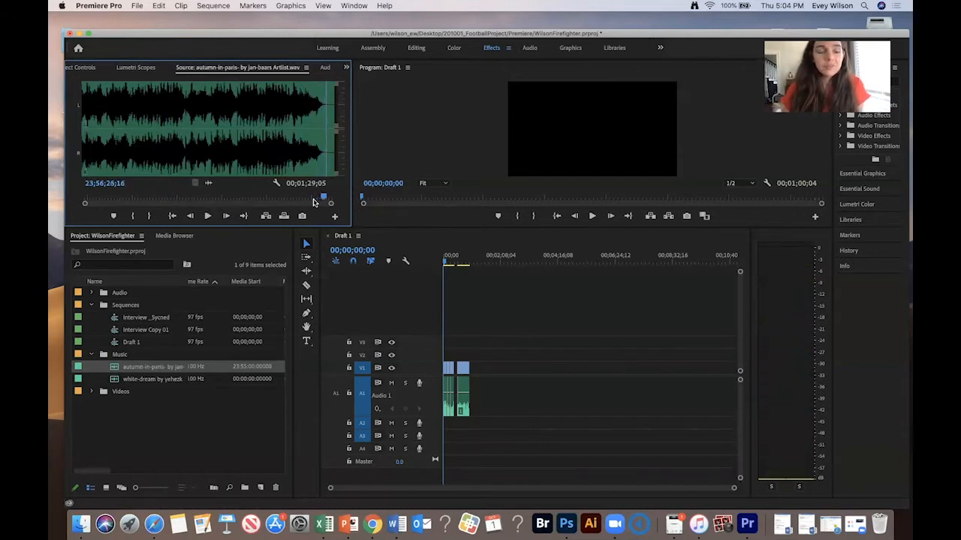
{"action": "left_click", "coordinate": [180, 198]}
{"action": "key", "text": "space"}
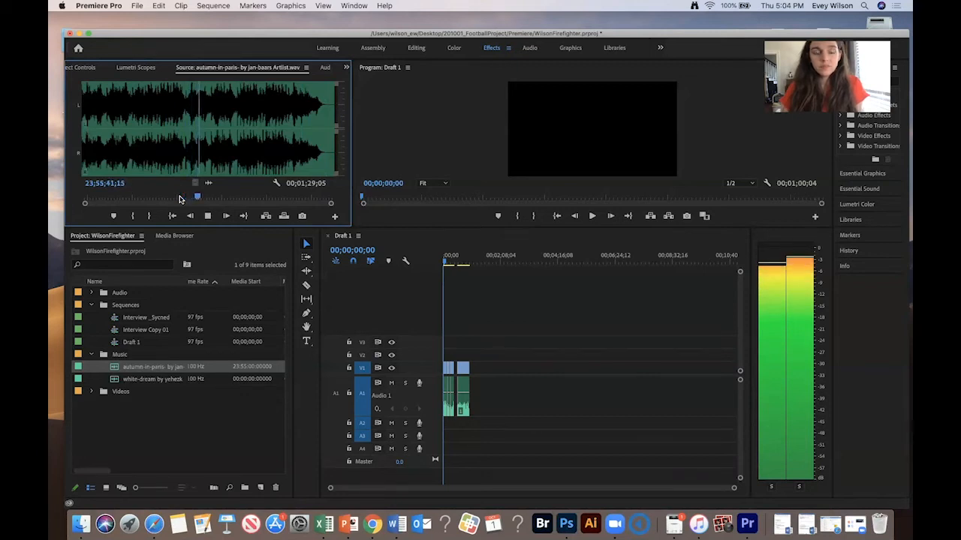
- Add the full autumn-in-paris track to Audio 2 of Draft 1 and delete it again
{"action": "key", "text": "space"}
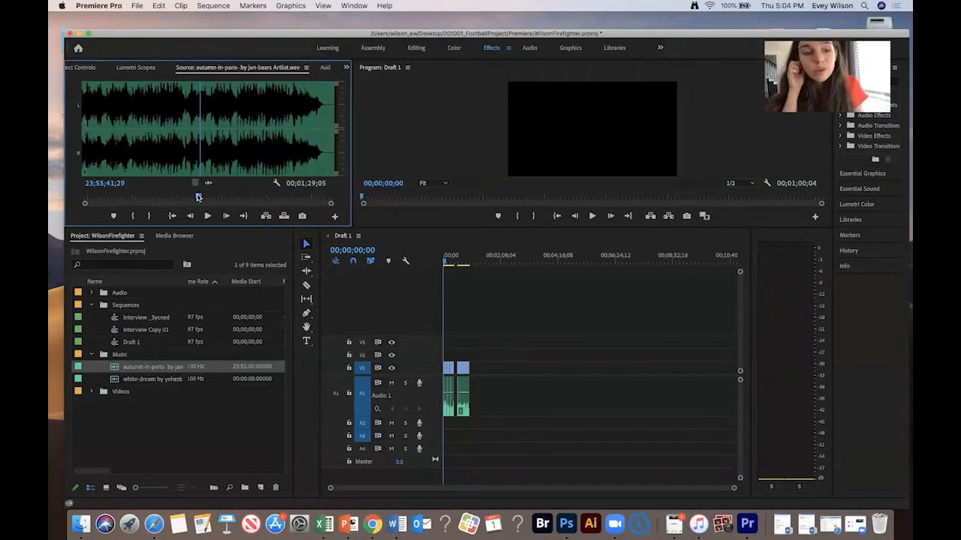
{"action": "left_click_drag", "start_coordinate": [115, 368], "coordinate": [431, 457]}
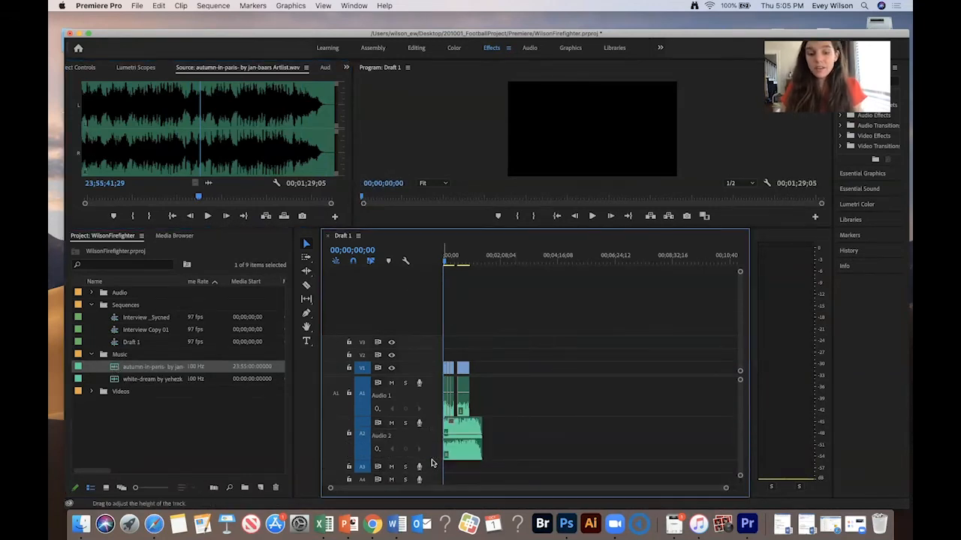
{"action": "key", "text": "equal"}
{"action": "key", "text": "equal"}
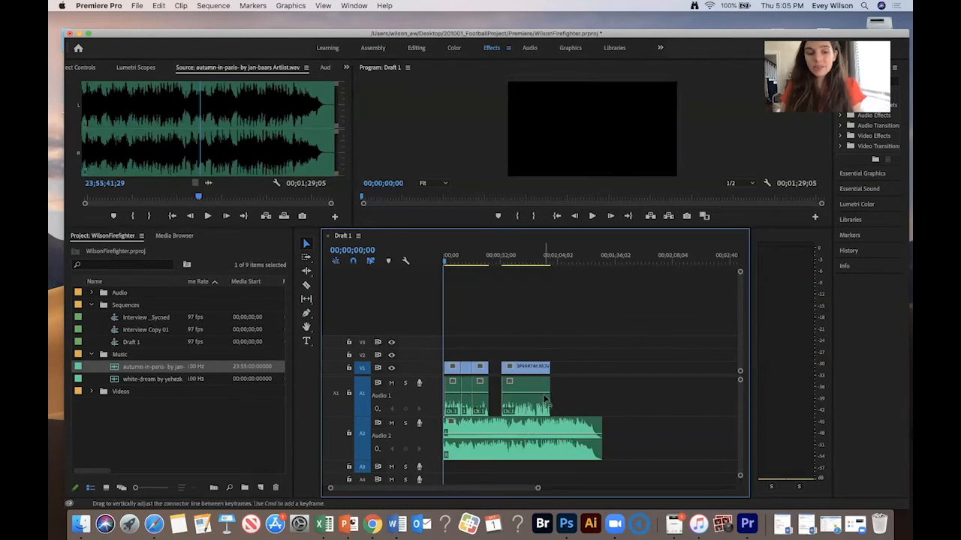
{"action": "left_click", "coordinate": [521, 423]}
{"action": "key", "text": "Delete"}
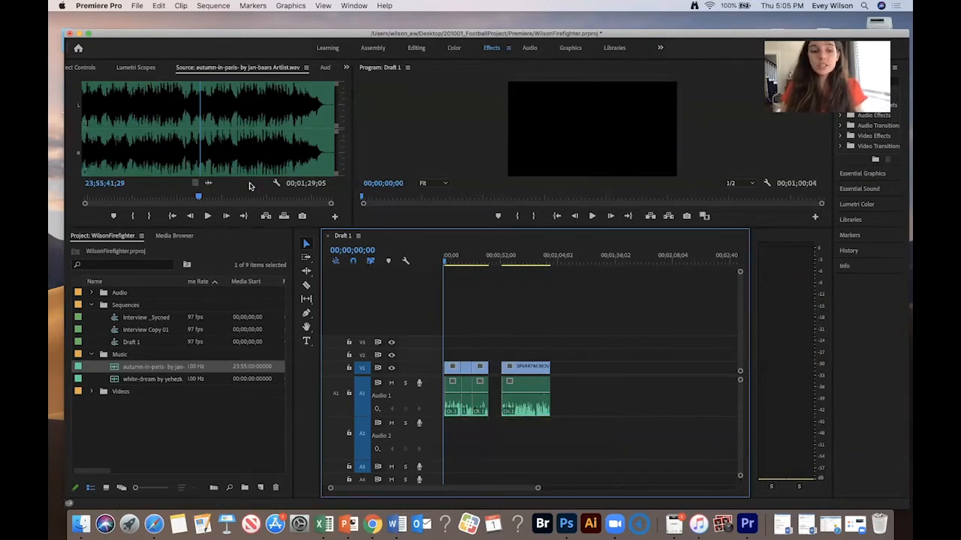
- Mark an in-to-out range of about 50 seconds on the autumn-in-paris track in the Source Monitor
{"action": "left_click_drag", "start_coordinate": [199, 195], "coordinate": [183, 197]}
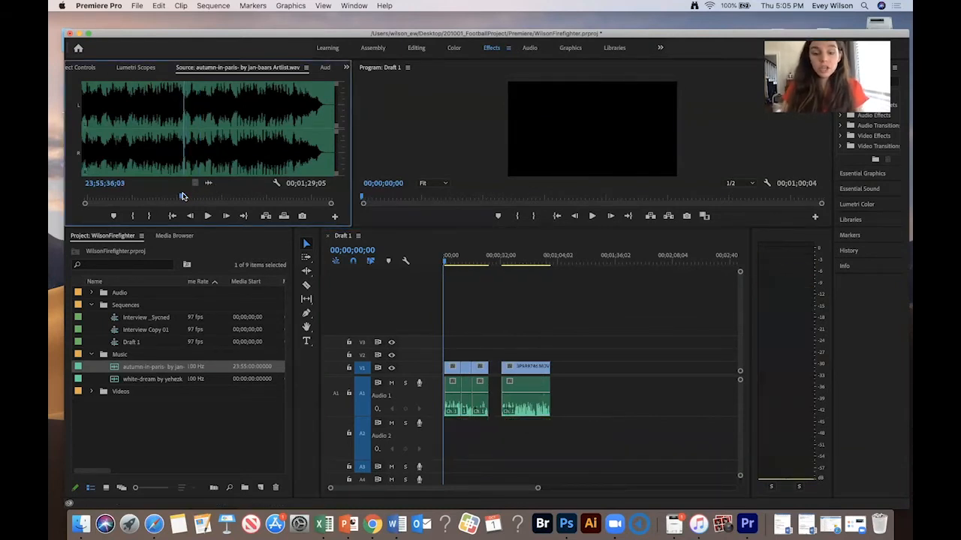
{"action": "key", "text": "equal"}
{"action": "key", "text": "equal"}
{"action": "key", "text": "space"}
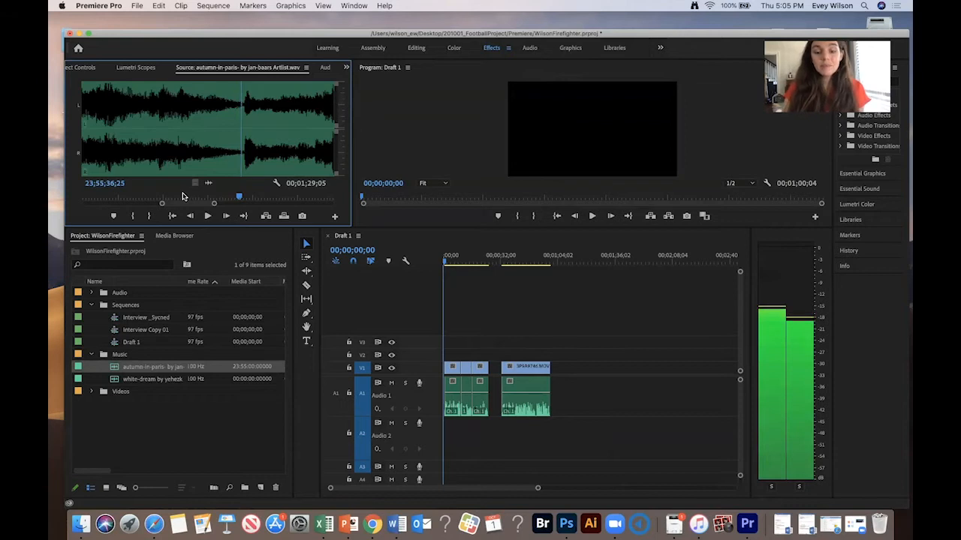
{"action": "key", "text": "i"}
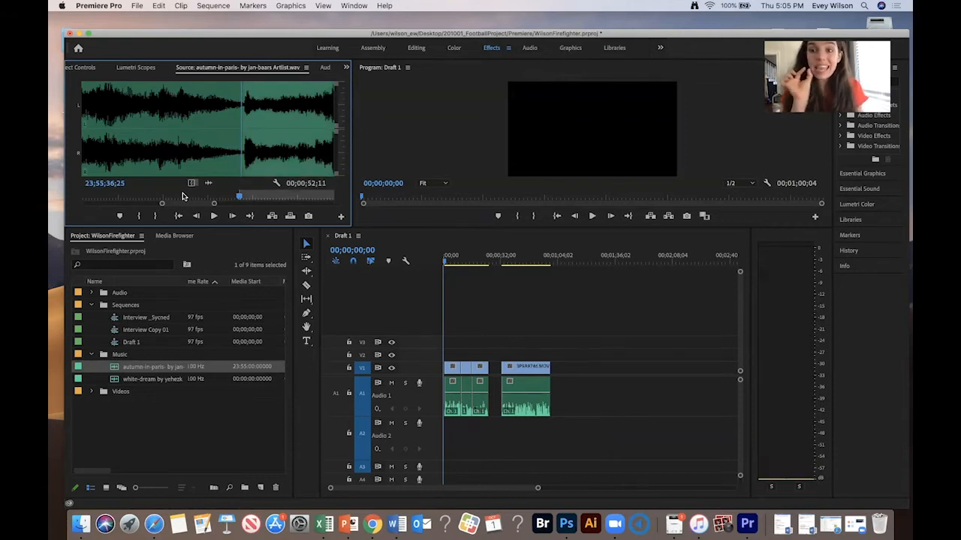
{"action": "key", "text": "o"}
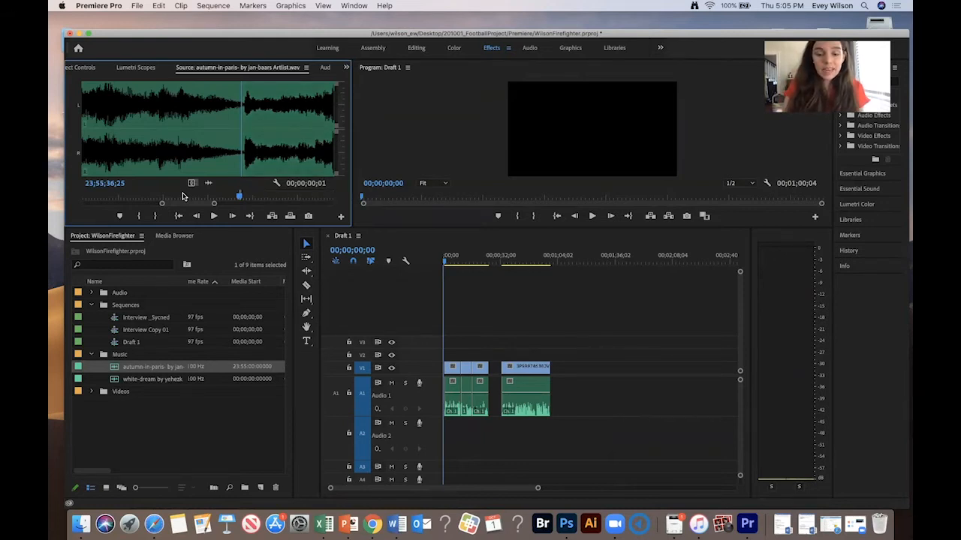
{"action": "key", "text": "space"}
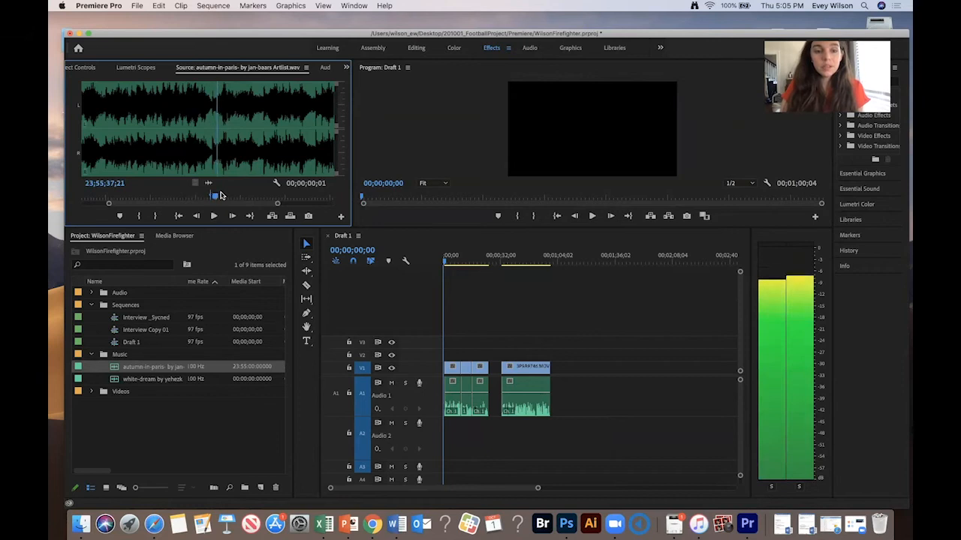
{"action": "left_click", "coordinate": [259, 195]}
{"action": "key", "text": "space"}
{"action": "key", "text": "minus"}
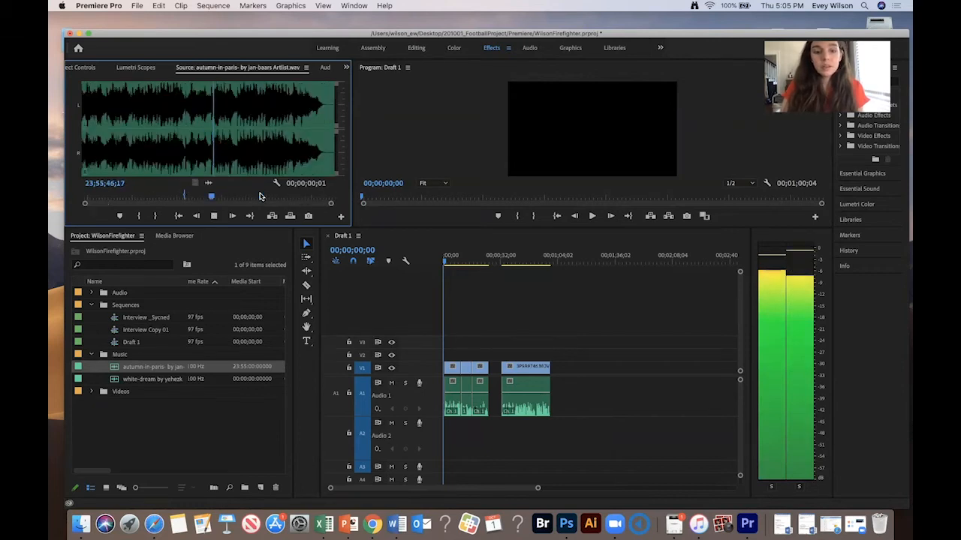
{"action": "left_click", "coordinate": [308, 196]}
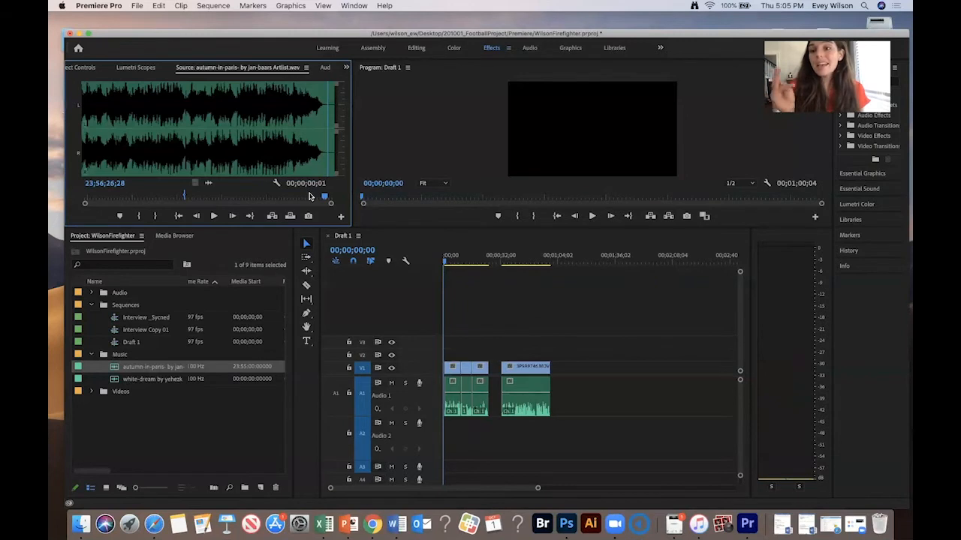
{"action": "key", "text": "i"}
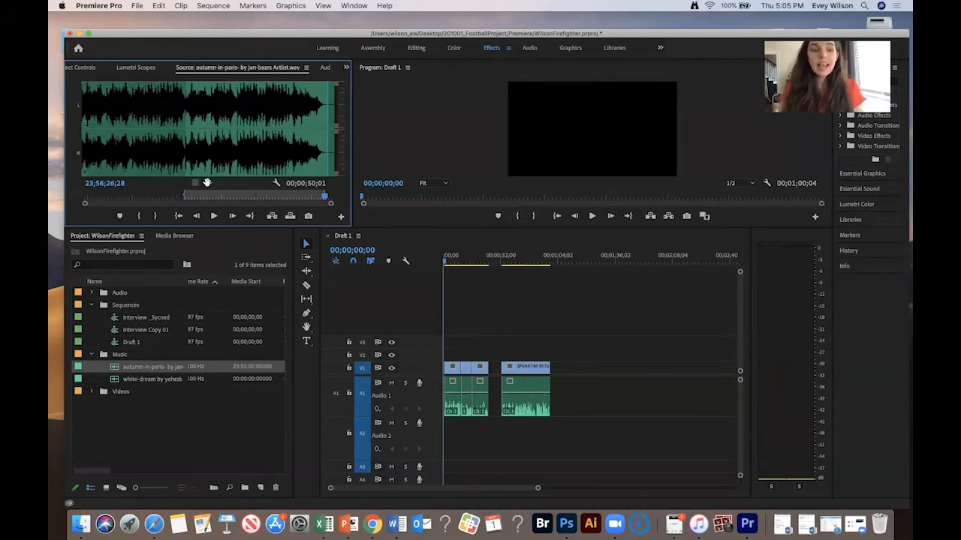
- Place the marked music range in the sequence and undo the placement
{"action": "left_click_drag", "start_coordinate": [469, 260], "coordinate": [446, 444]}
{"action": "mouse_move", "coordinate": [574, 310]}
{"action": "left_mouse_down"}
{"action": "mouse_move", "coordinate": [538, 375]}
{"action": "mouse_move", "coordinate": [576, 321]}
{"action": "left_mouse_up"}
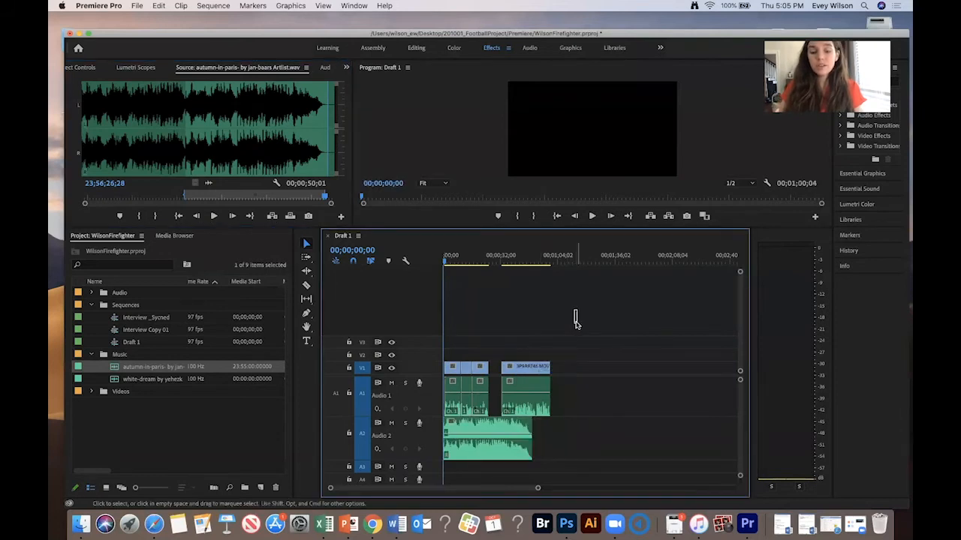
{"action": "key", "text": "super+z"}
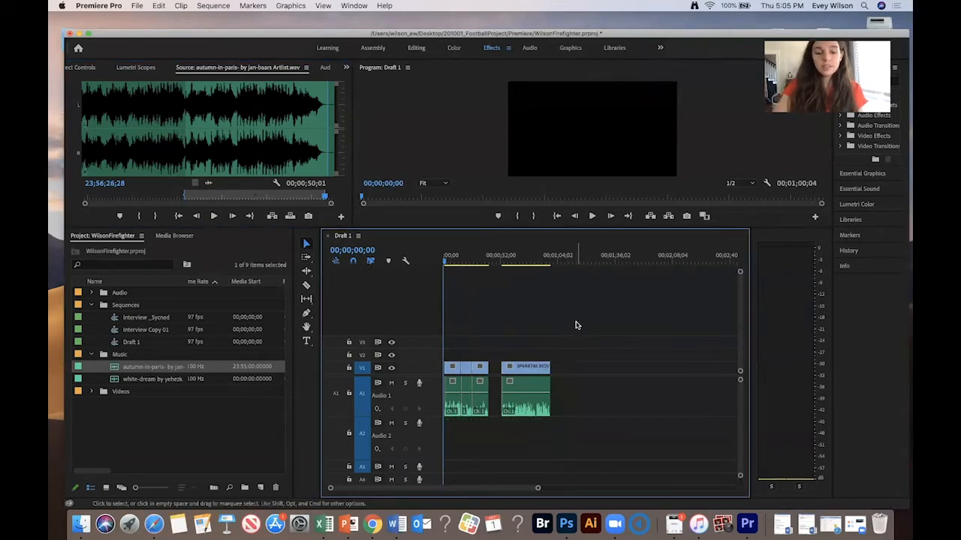
- Place the marked autumn-in-paris range on Audio 2 at the start of Draft 1 and play it with the interview
{"action": "left_click_drag", "start_coordinate": [207, 182], "coordinate": [434, 452]}
{"action": "key", "text": "equal"}
{"action": "key", "text": "equal"}
{"action": "key", "text": "equal"}
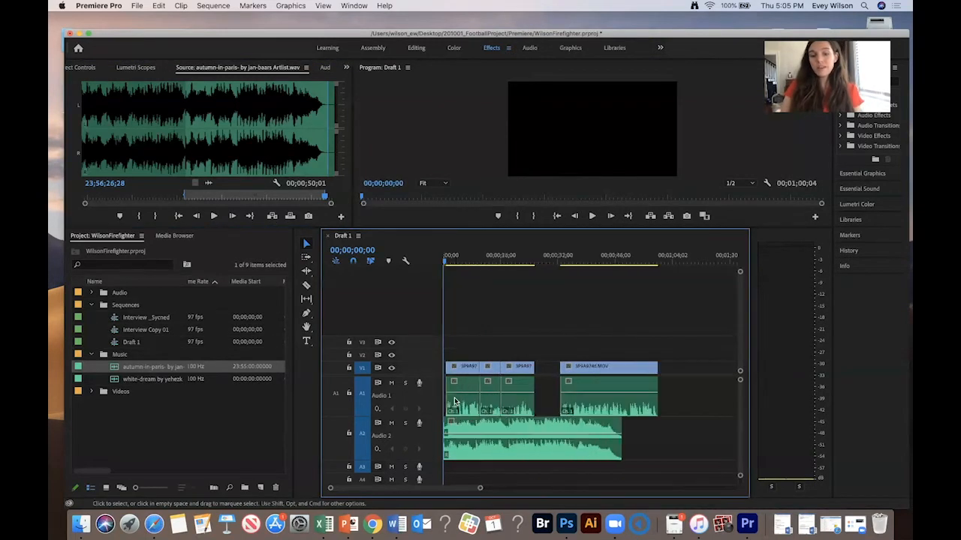
{"action": "key", "text": "space"}
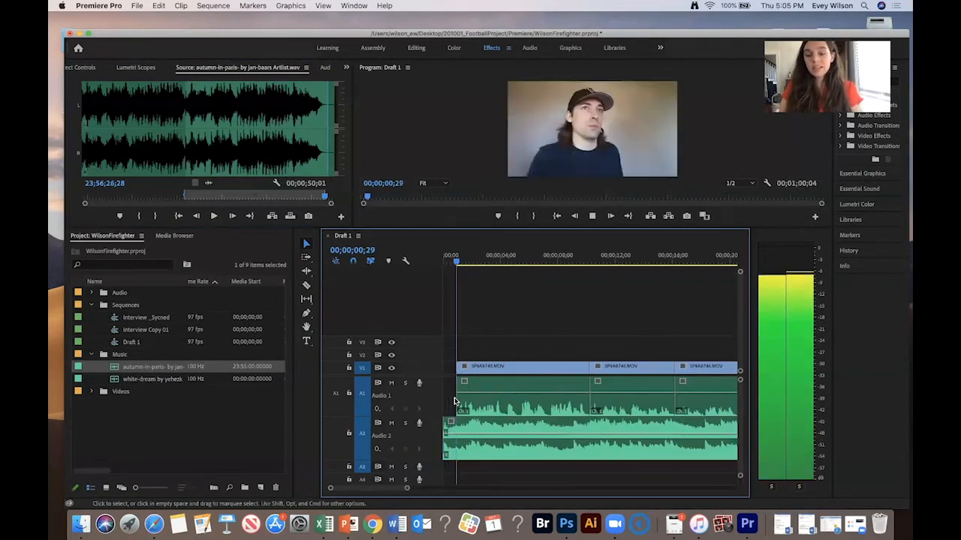
{"action": "key", "text": "minus"}
{"action": "key", "text": "minus"}
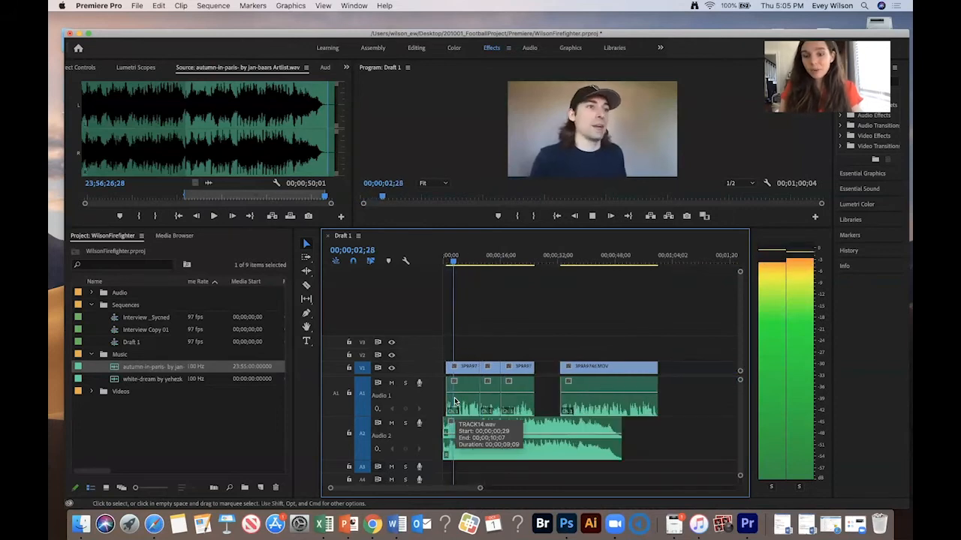
{"action": "key", "text": "space"}
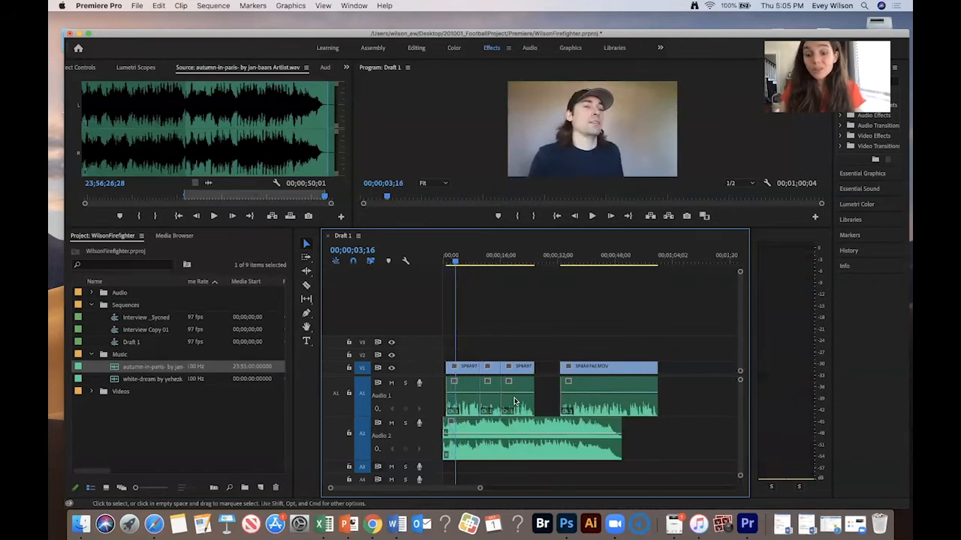
{"action": "key", "text": "space"}
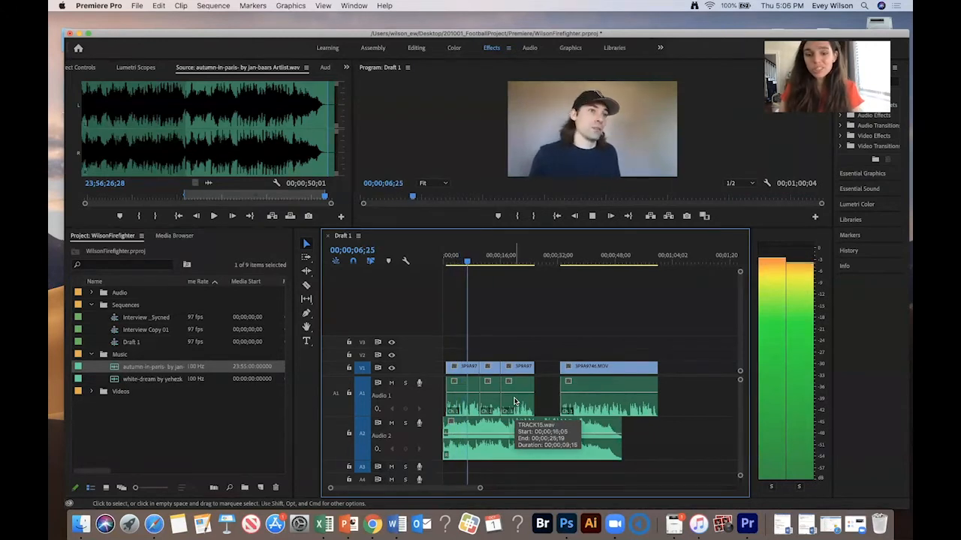
{"action": "key", "text": "space"}
- Adjust the audio gain of the music clip on Audio 2 and play the sequence back
{"action": "left_click", "coordinate": [533, 453]}
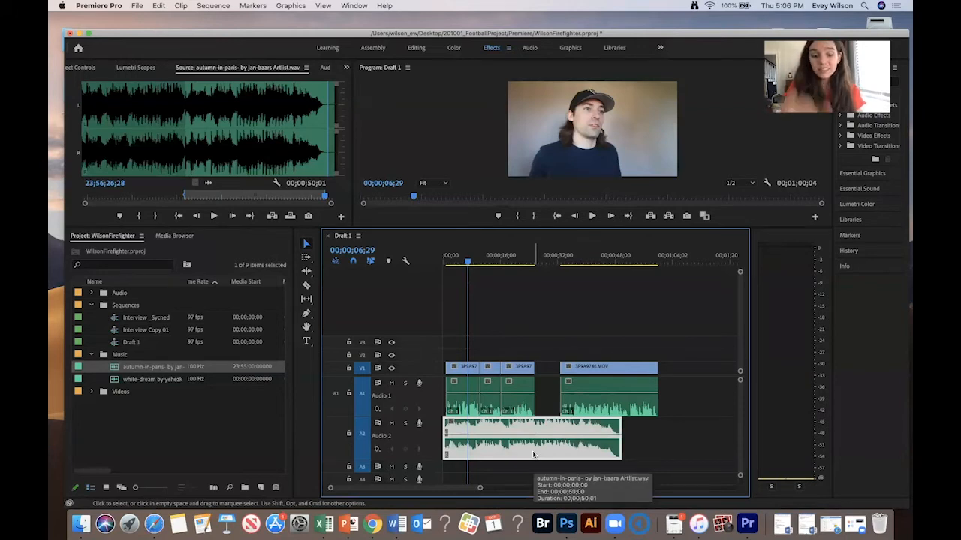
{"action": "key", "text": "g"}
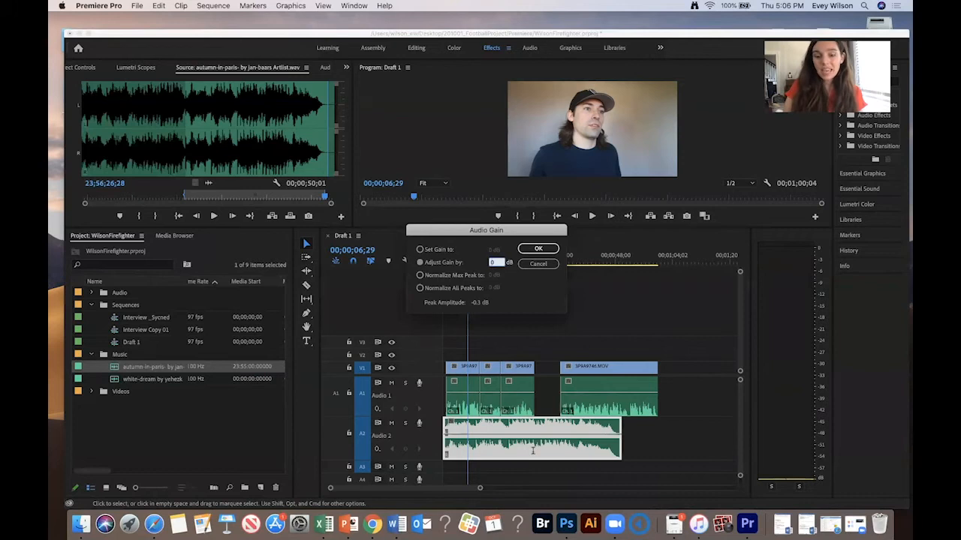
{"action": "key", "text": "Return"}
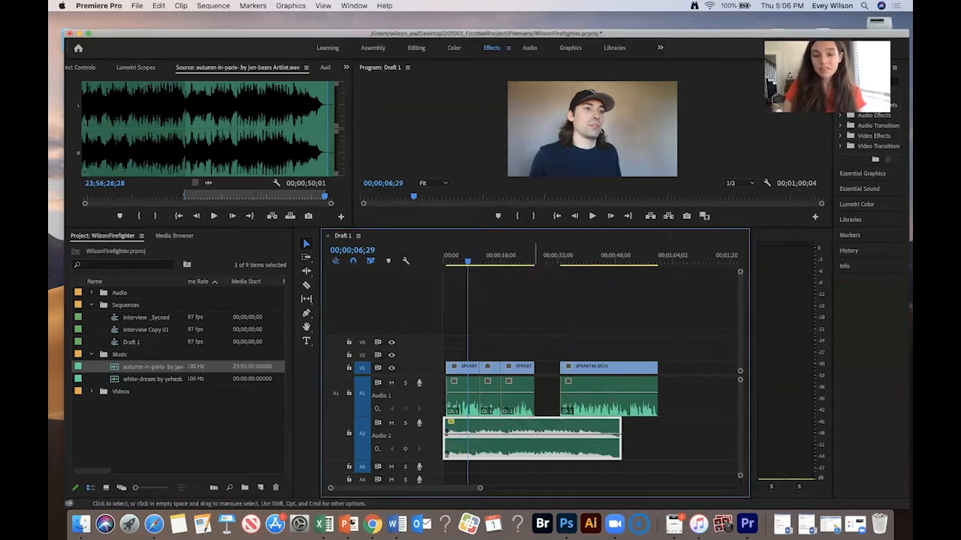
{"action": "key", "text": "space"}
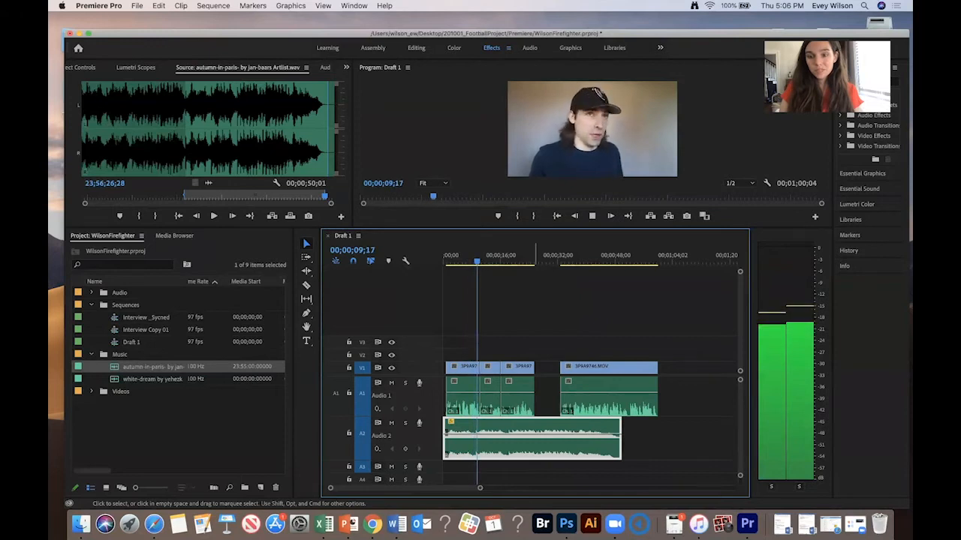
{"action": "key", "text": "space"}
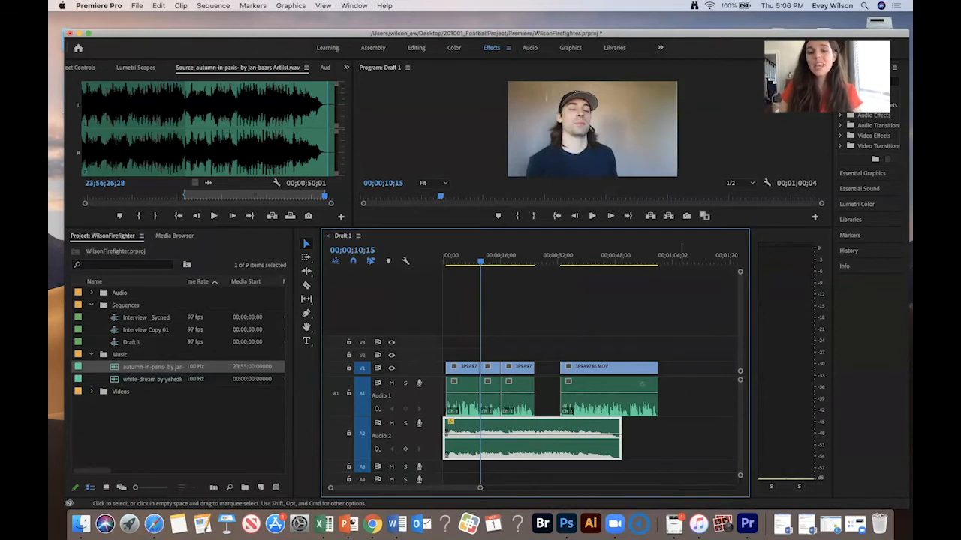
- Raise the audio gain of the interview clips on Audio 1
{"action": "left_click", "coordinate": [453, 396]}
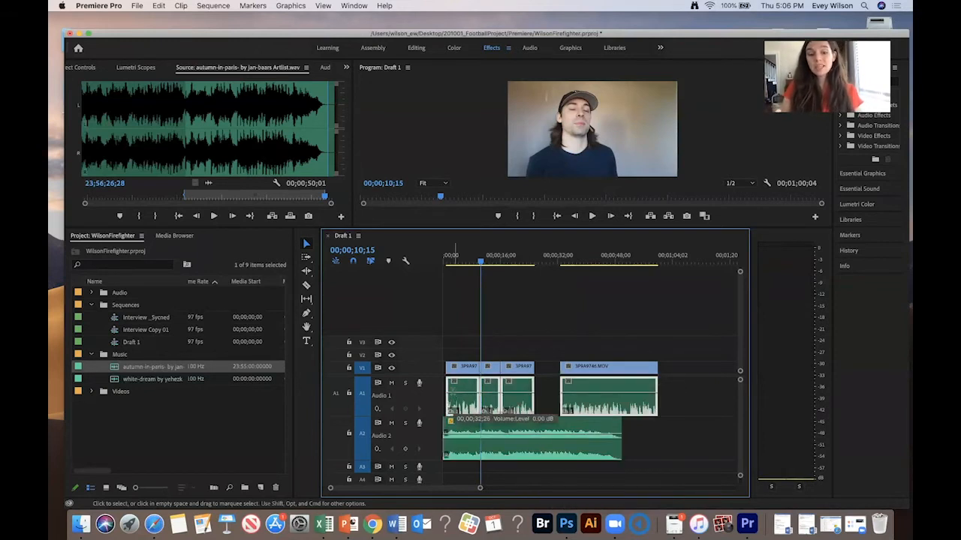
{"action": "key", "text": "g"}
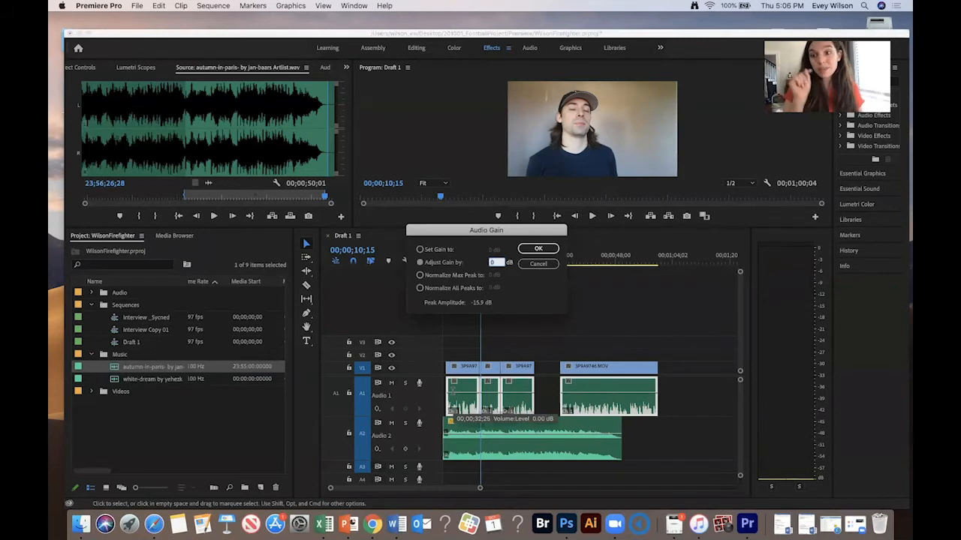
{"action": "type", "text": "1"}
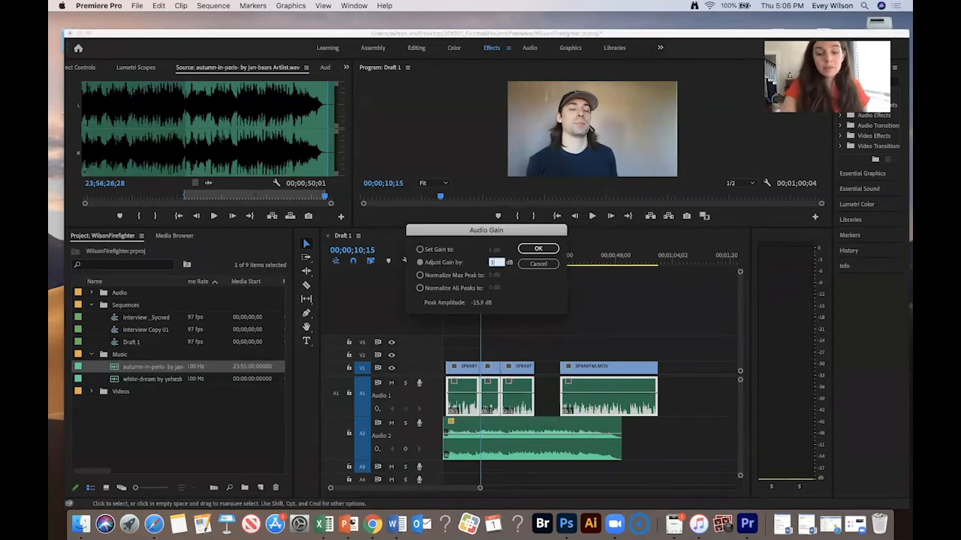
{"action": "key", "text": "Return"}
- Preview the end of the sequence and raise the gain of the selected interview clips on Audio 1 by 3 dB
{"action": "left_click", "coordinate": [595, 255]}
{"action": "key", "text": "space"}
{"action": "left_click", "coordinate": [623, 255]}
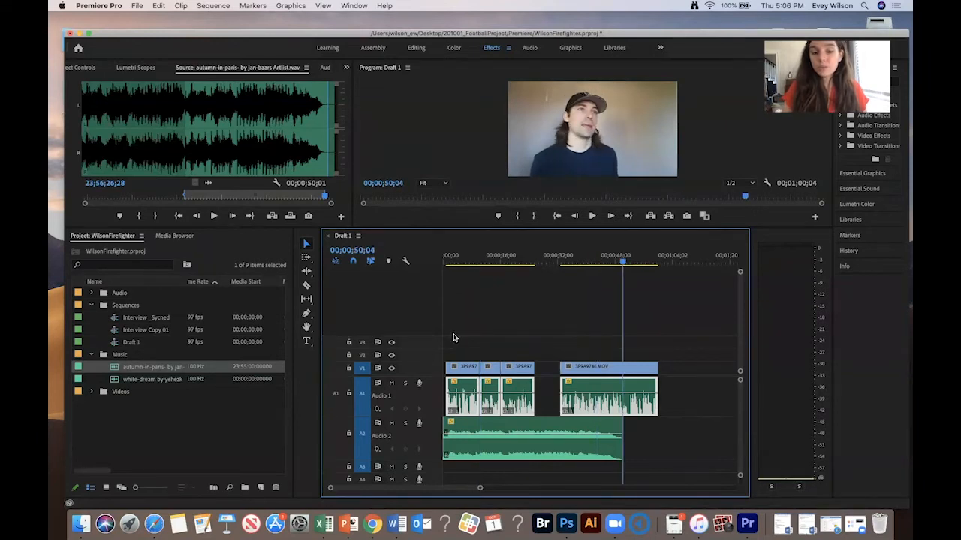
{"action": "key", "text": "space"}
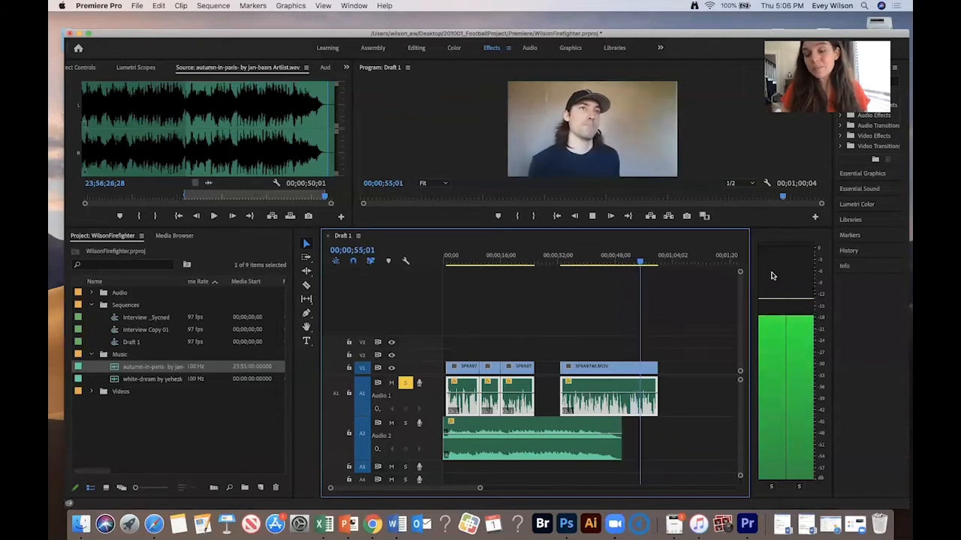
{"action": "key", "text": "space"}
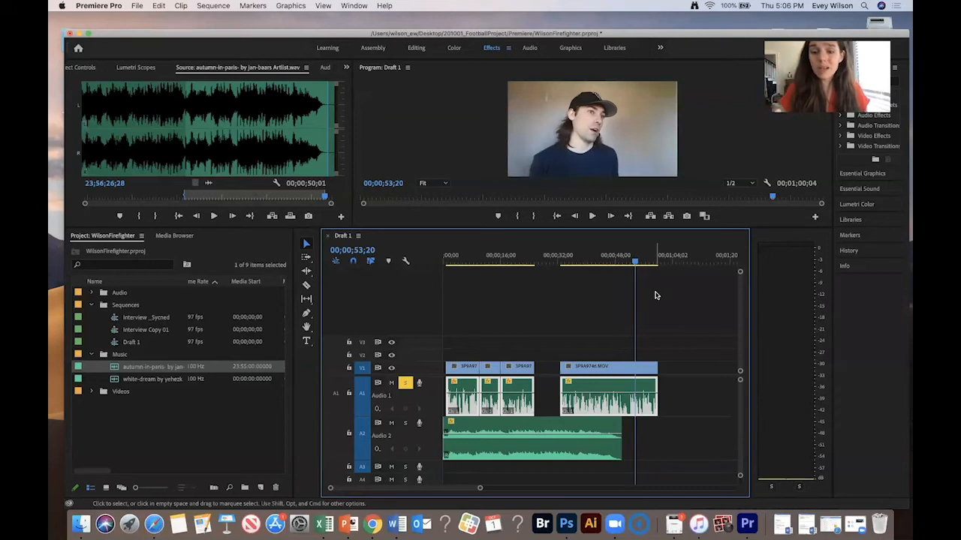
{"action": "left_click_drag", "start_coordinate": [684, 380], "coordinate": [473, 401]}
{"action": "type", "text": "g"}
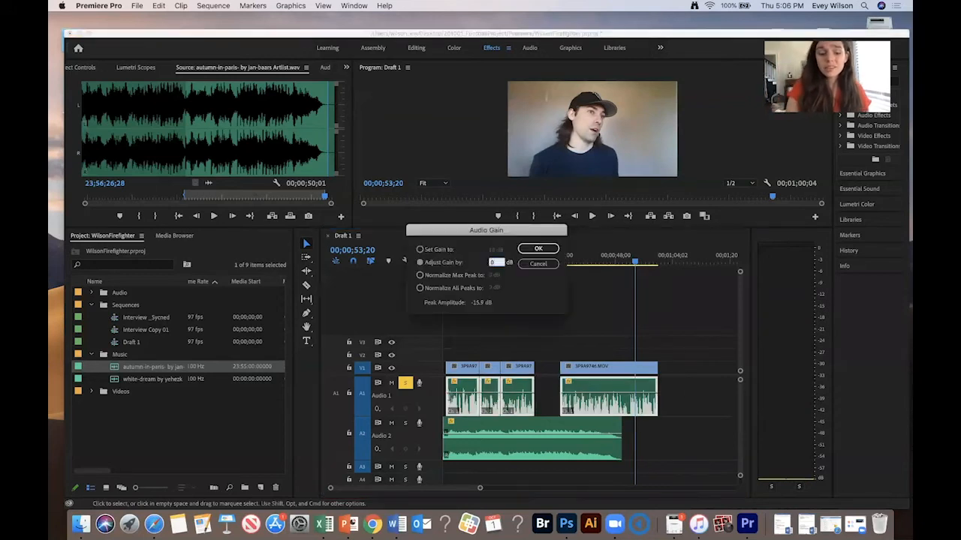
{"action": "type", "text": "3"}
{"action": "key", "text": "Return"}
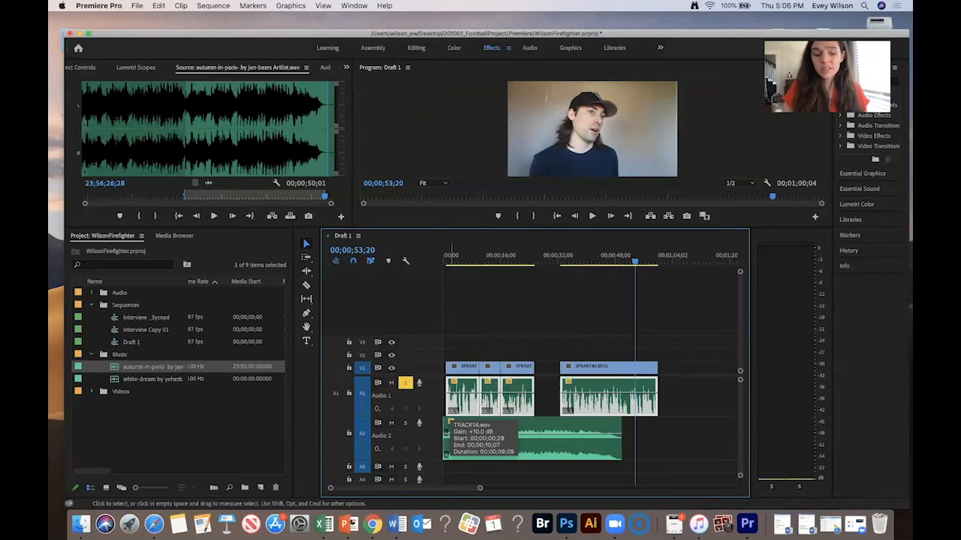
- Turn off solo on Audio 1 and play Draft 1 from the start to check the music mix
{"action": "key", "text": "space"}
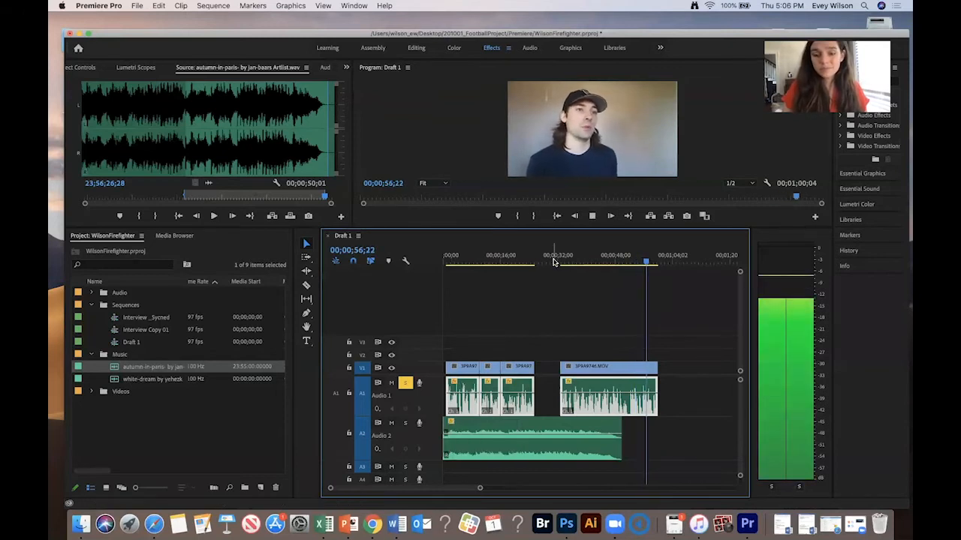
{"action": "key", "text": "space"}
{"action": "key", "text": "Home"}
{"action": "key", "text": "space"}
{"action": "key", "text": "="}
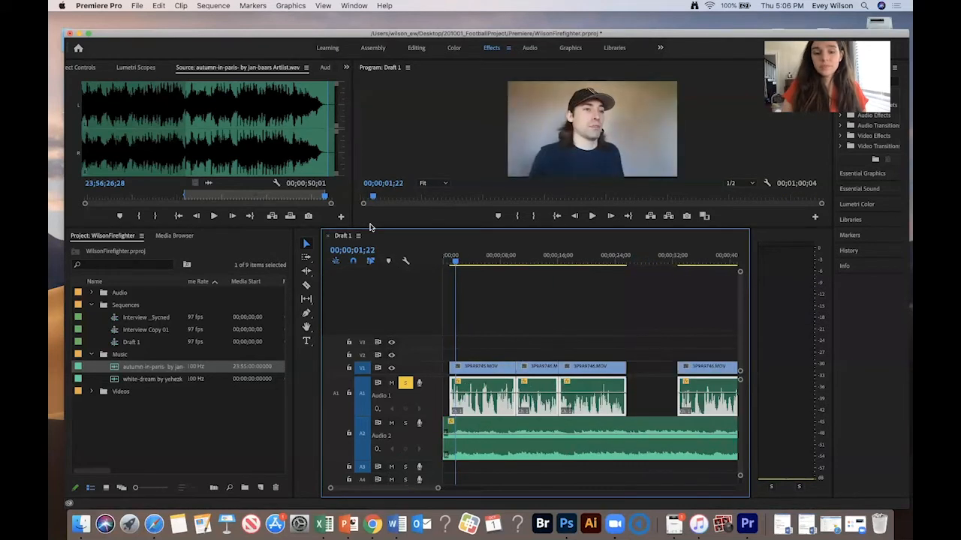
{"action": "left_click", "coordinate": [405, 384]}
{"action": "key", "text": "space"}
{"action": "key", "text": "Home"}
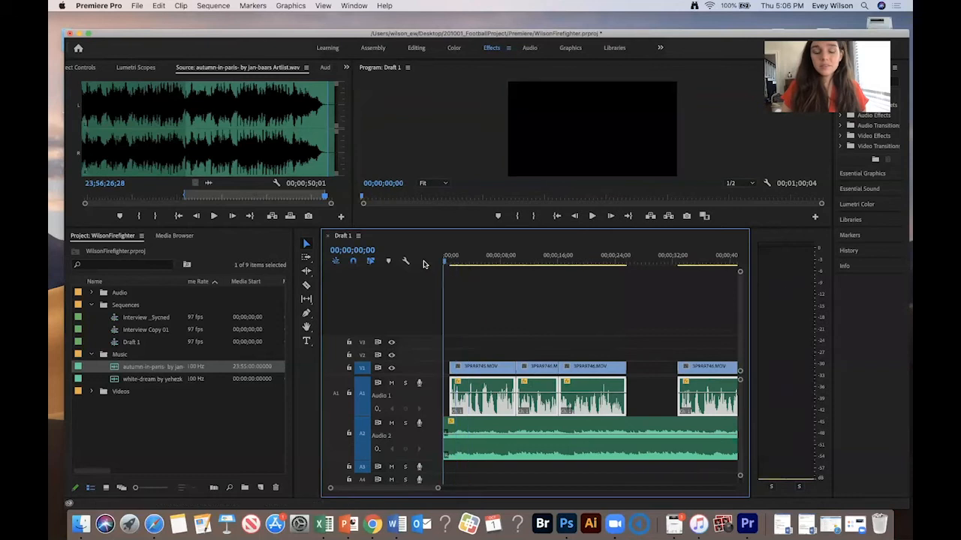
- Play back the opening of Draft 1, zooming the timeline in and out to review the cut against the music
{"action": "key", "text": "space"}
{"action": "key", "text": "="}
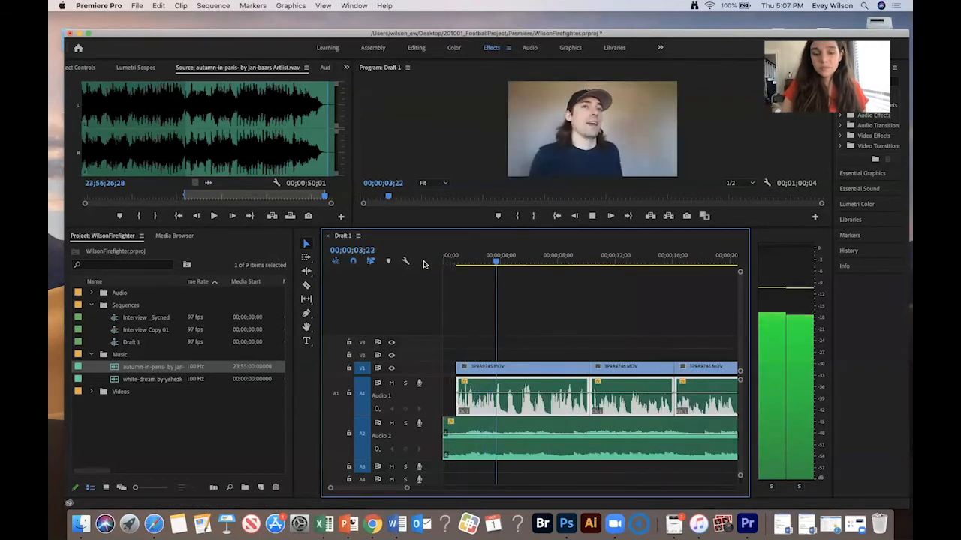
{"action": "key", "text": "space"}
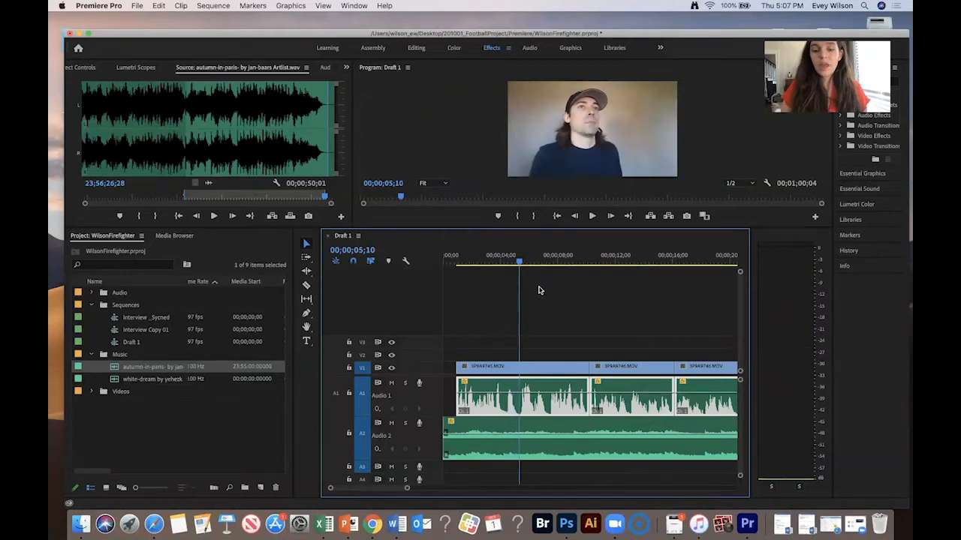
{"action": "key", "text": "-"}
{"action": "left_click_drag", "start_coordinate": [624, 326], "coordinate": [530, 370]}
{"action": "key", "text": "Home"}
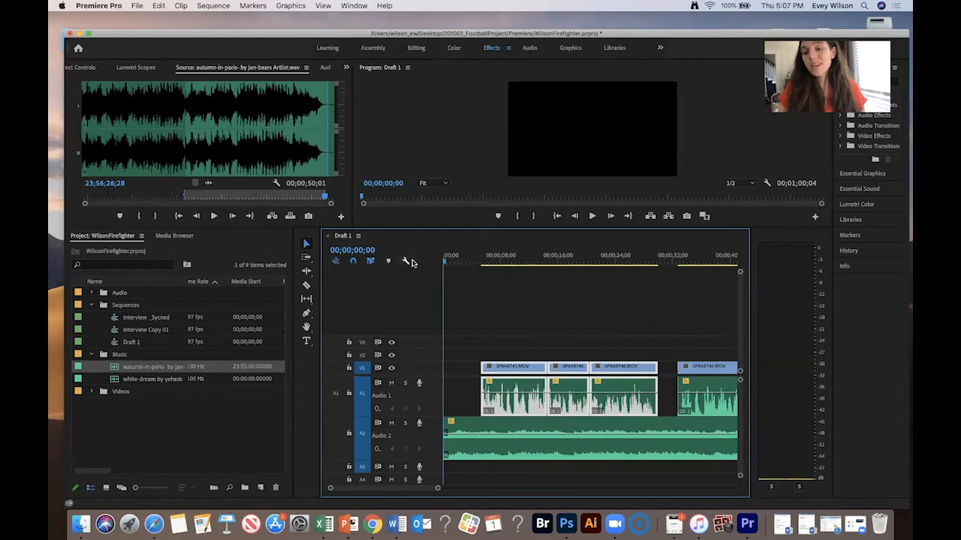
{"action": "key", "text": "space"}
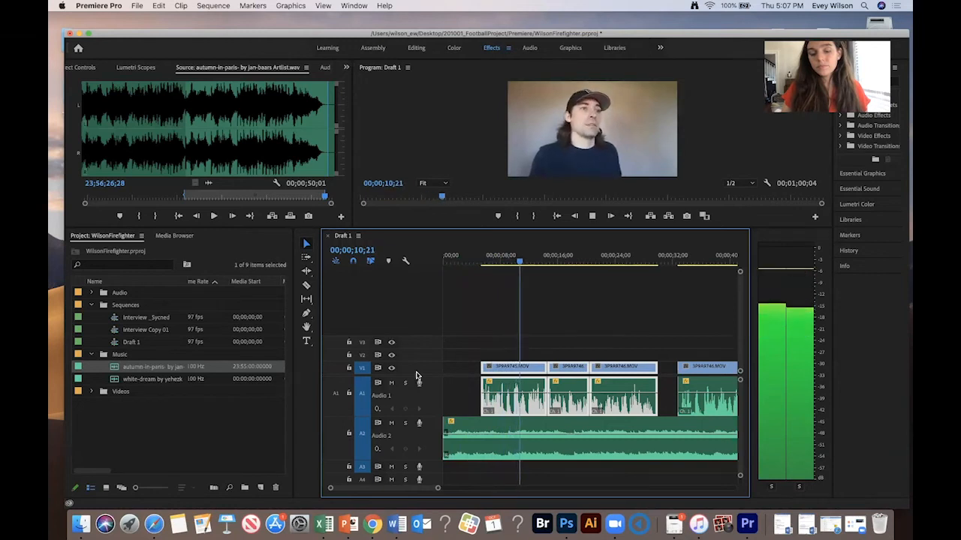
{"action": "key", "text": "space"}
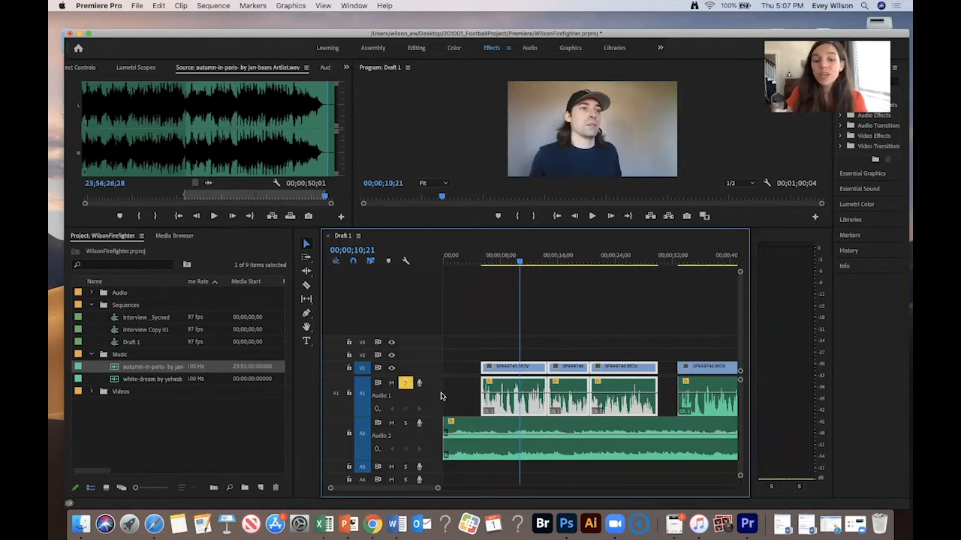
- Scrub to about 8 seconds, replay that moment, and cut the interview clip at the playhead
{"action": "left_click_drag", "start_coordinate": [529, 258], "coordinate": [490, 258]}
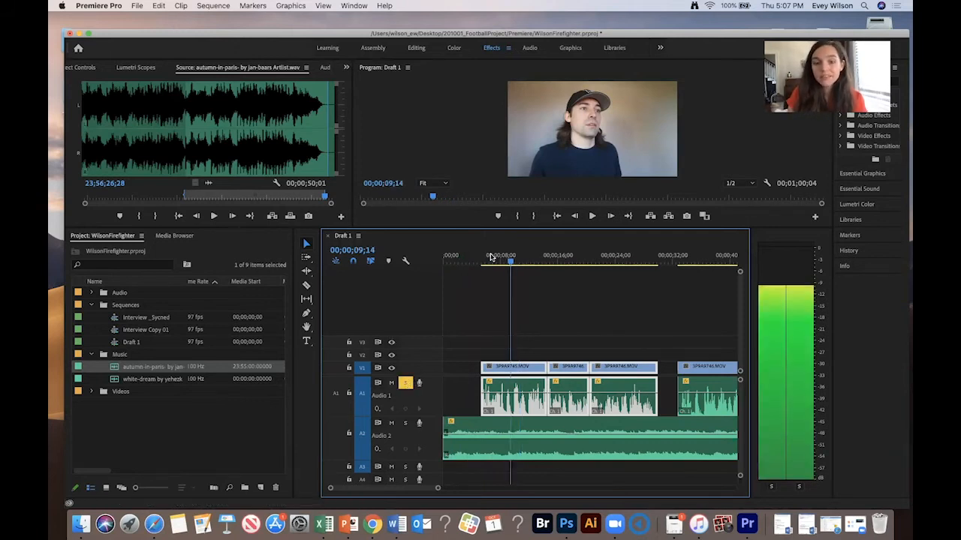
{"action": "key", "text": "space"}
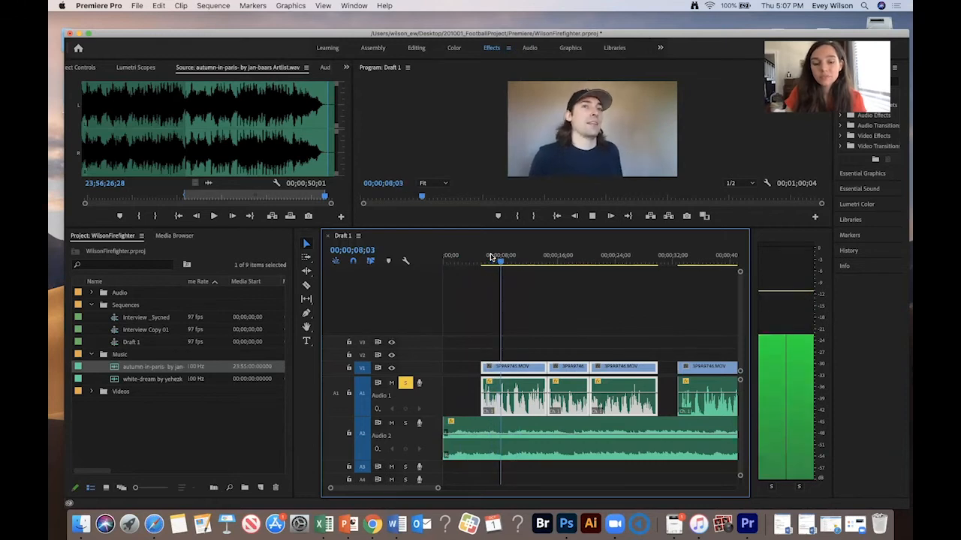
{"action": "key", "text": "space"}
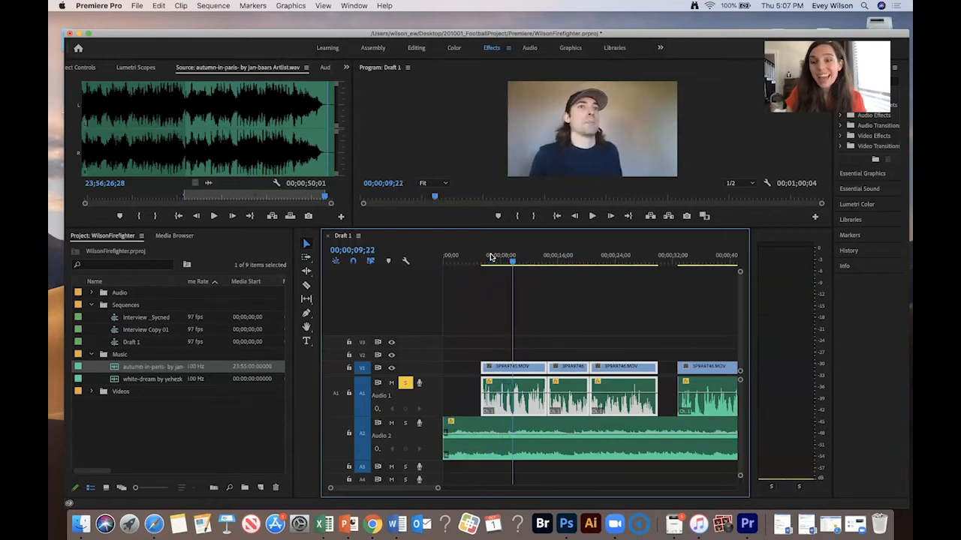
{"action": "left_click_drag", "start_coordinate": [510, 256], "coordinate": [505, 257]}
{"action": "key", "text": "="}
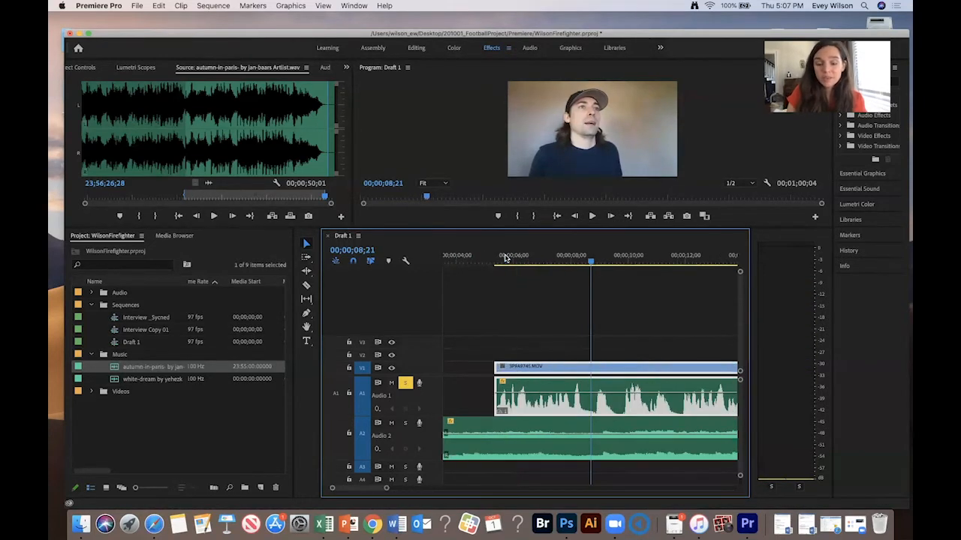
{"action": "key", "text": "space"}
{"action": "key", "text": "super+k"}
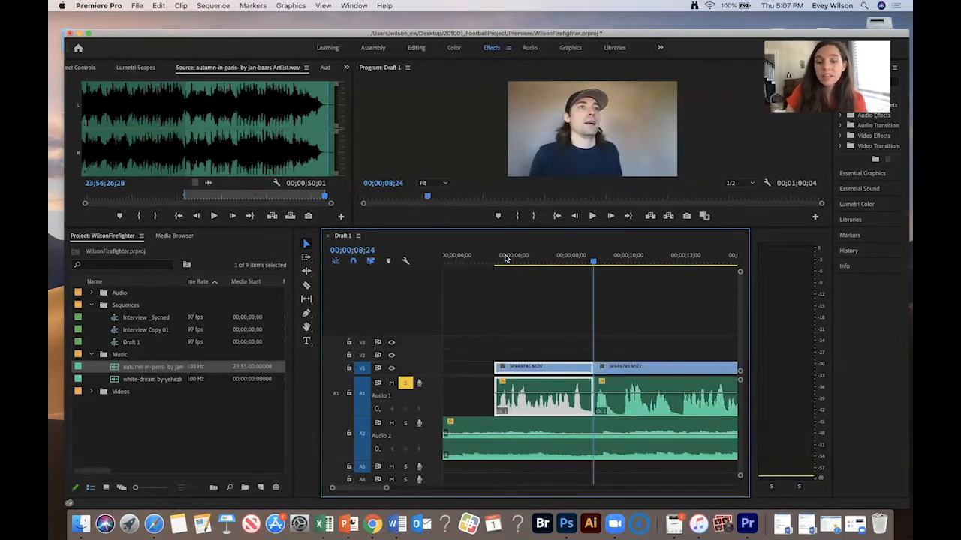
- Trim the start of the interview clip following the new cut and replay from before the edit
{"action": "left_click", "coordinate": [601, 367]}
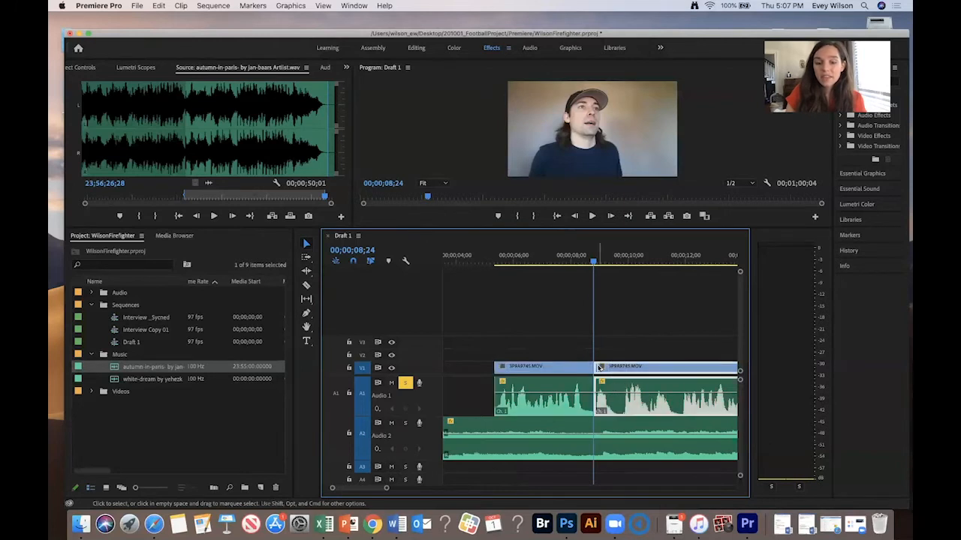
{"action": "mouse_move", "coordinate": [614, 366]}
{"action": "left_mouse_down"}
{"action": "mouse_move", "coordinate": [637, 370]}
{"action": "mouse_move", "coordinate": [626, 372]}
{"action": "left_mouse_up"}
{"action": "left_click", "coordinate": [546, 259]}
{"action": "key", "text": "space"}
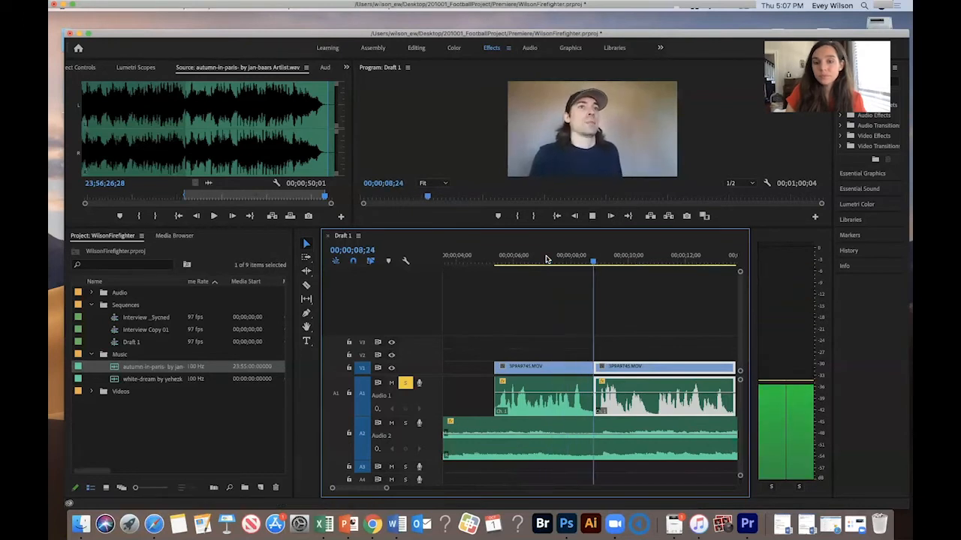
- Zoom around the edit near 8 seconds and replay it to check the transition
{"action": "key", "text": "minus"}
{"action": "key", "text": "minus"}
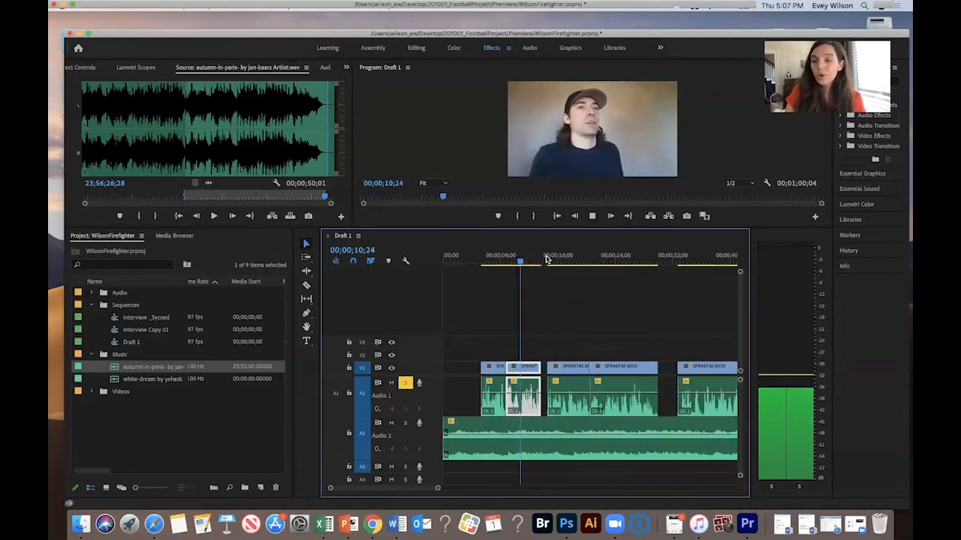
{"action": "key", "text": "space"}
{"action": "left_click", "coordinate": [502, 317]}
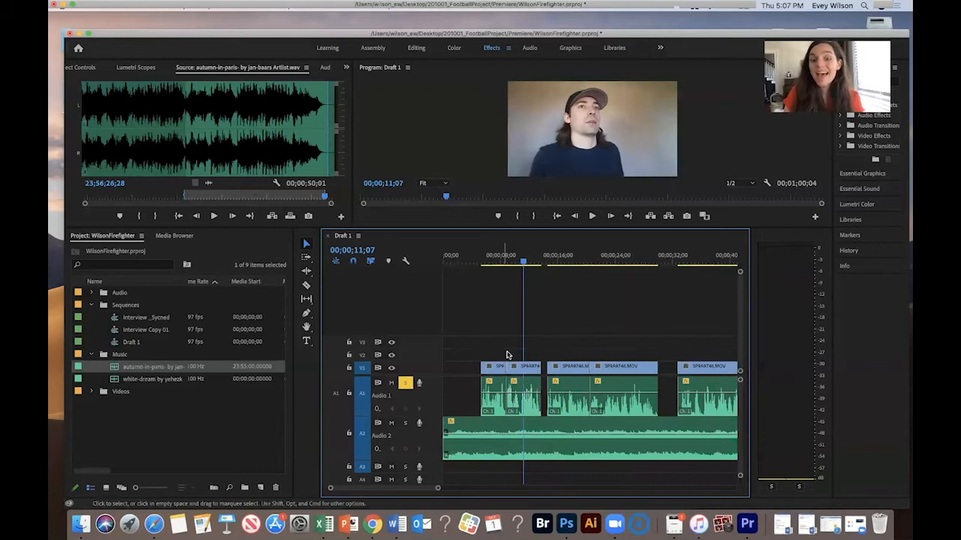
{"action": "left_click_drag", "start_coordinate": [514, 256], "coordinate": [504, 252]}
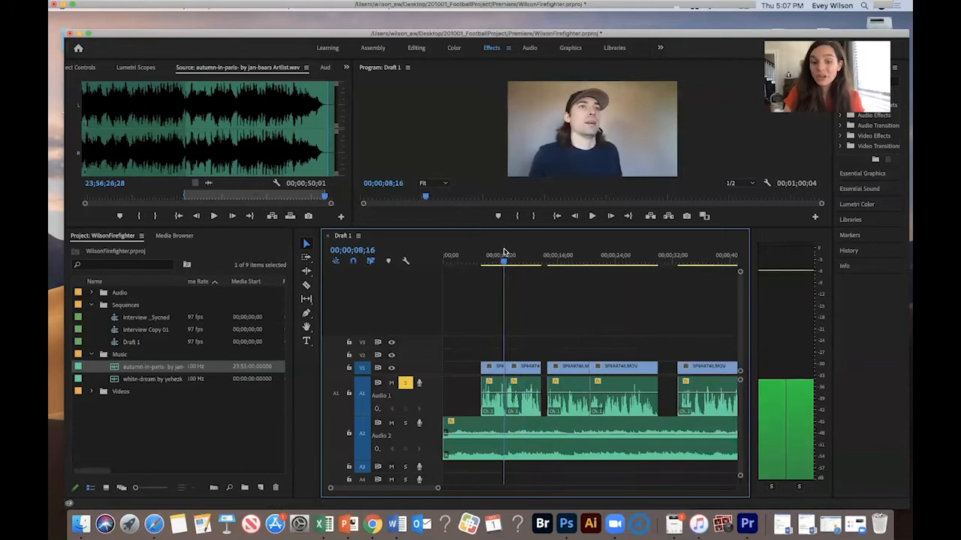
{"action": "key", "text": "equal"}
{"action": "key", "text": "equal"}
{"action": "key", "text": "equal"}
{"action": "key", "text": "space"}
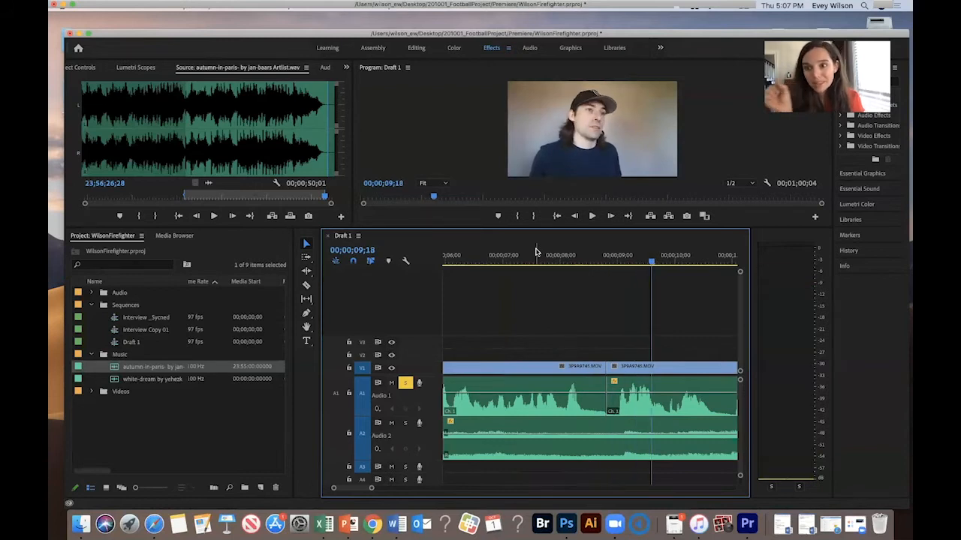
- Replay from just before the edit and continue playback through the middle of the sequence
{"action": "left_click", "coordinate": [597, 259]}
{"action": "key", "text": "space"}
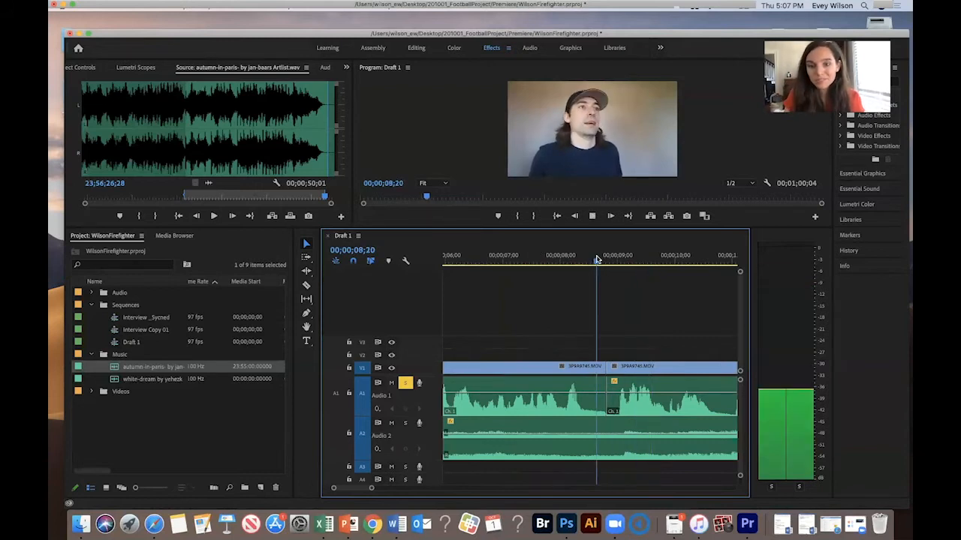
{"action": "key", "text": "space"}
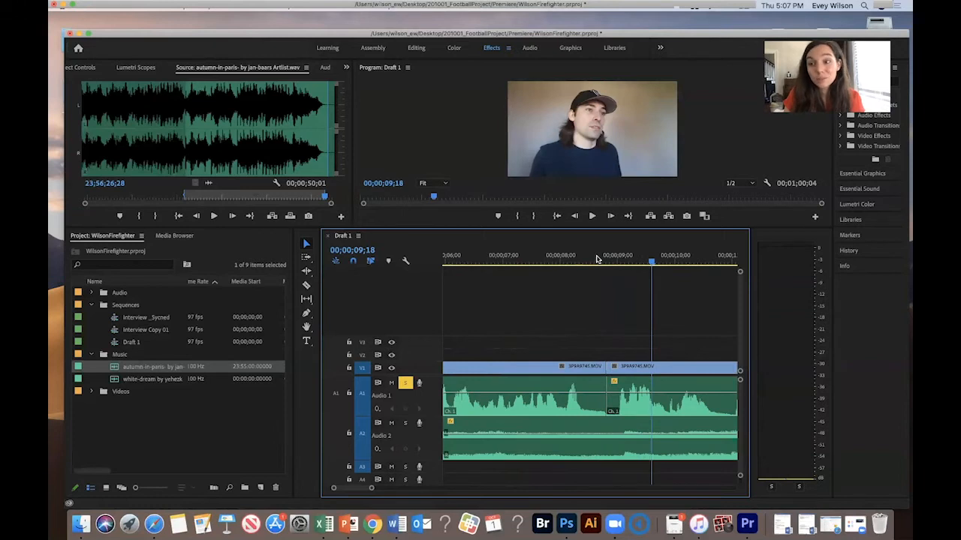
{"action": "key", "text": "minus"}
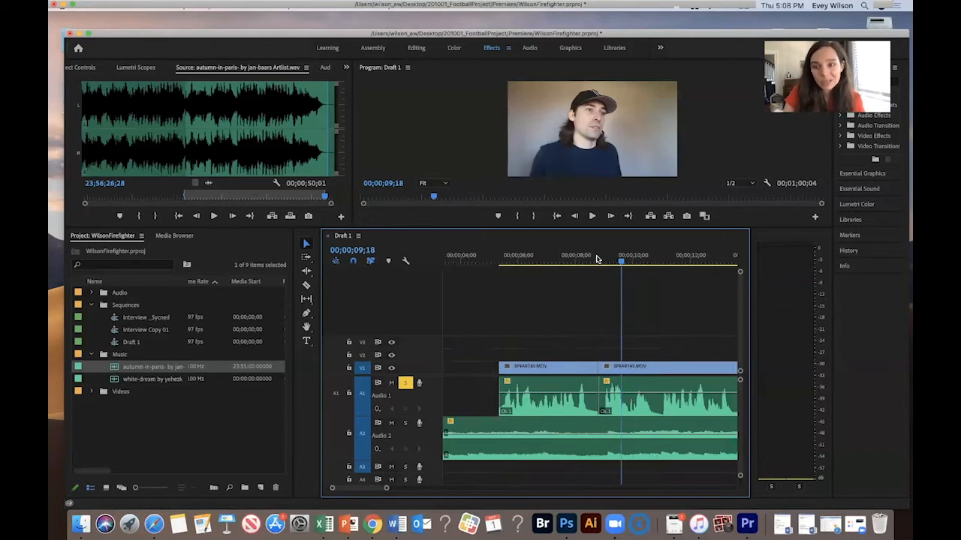
{"action": "key", "text": "minus"}
{"action": "left_click", "coordinate": [530, 259]}
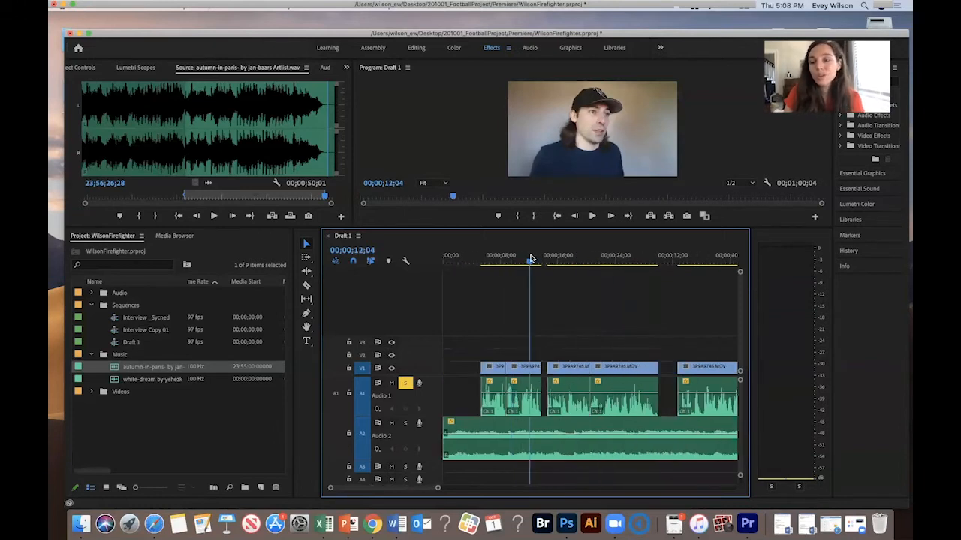
{"action": "key", "text": "space"}
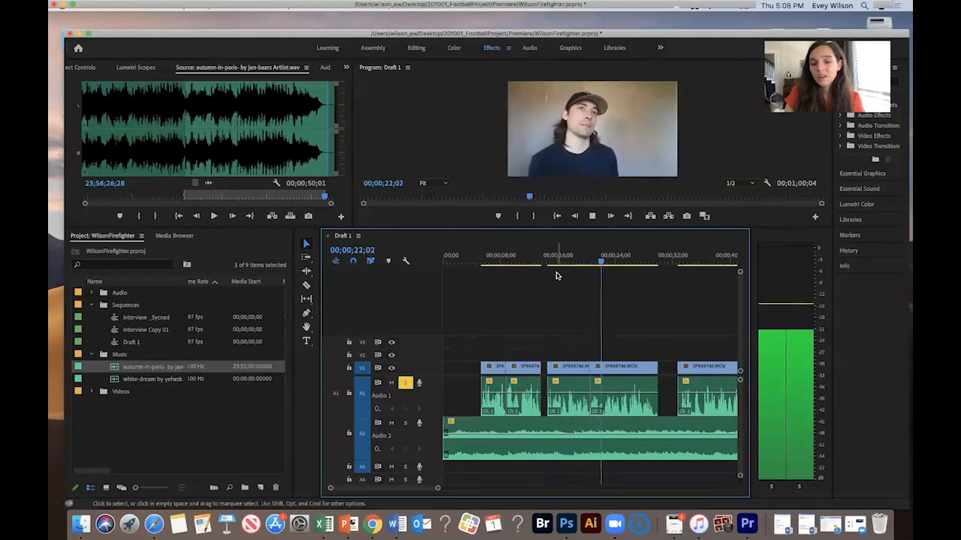
{"action": "key", "text": "space"}
- Cut the interview clip at about 21 seconds and delete the short section after the cut
{"action": "key", "text": "="}
{"action": "key", "text": "="}
{"action": "left_click_drag", "start_coordinate": [581, 258], "coordinate": [576, 261]}
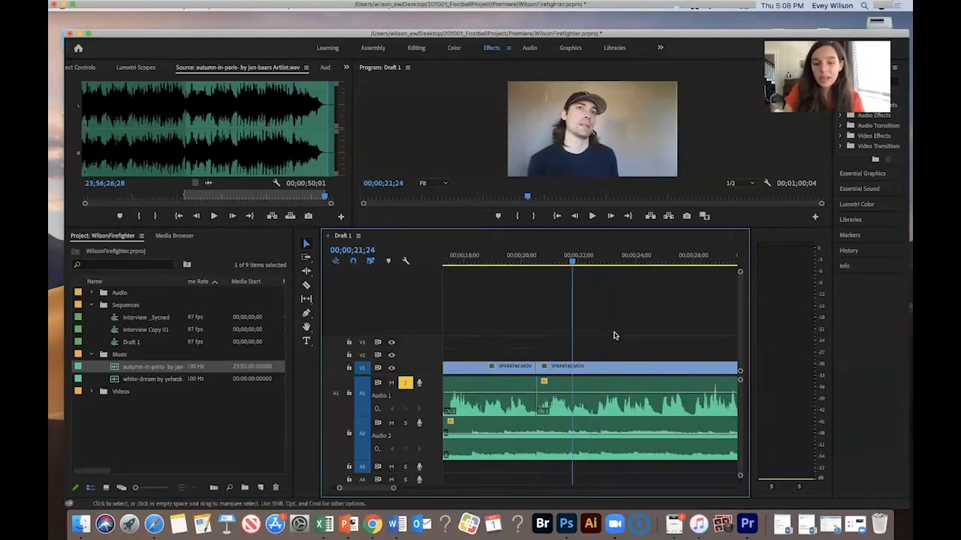
{"action": "left_click_drag", "start_coordinate": [595, 335], "coordinate": [626, 394]}
{"action": "key", "text": "super+k"}
{"action": "left_click_drag", "start_coordinate": [619, 315], "coordinate": [597, 370]}
{"action": "left_click", "coordinate": [584, 392]}
{"action": "key", "text": "Delete"}
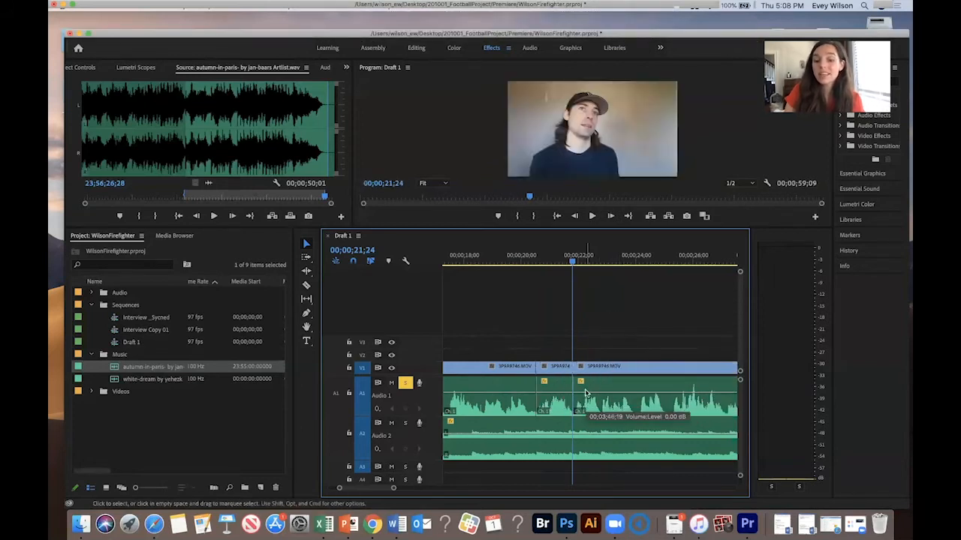
- Play back the new edit and zoom in around 24 seconds to find the next cut point
{"action": "key", "text": "space"}
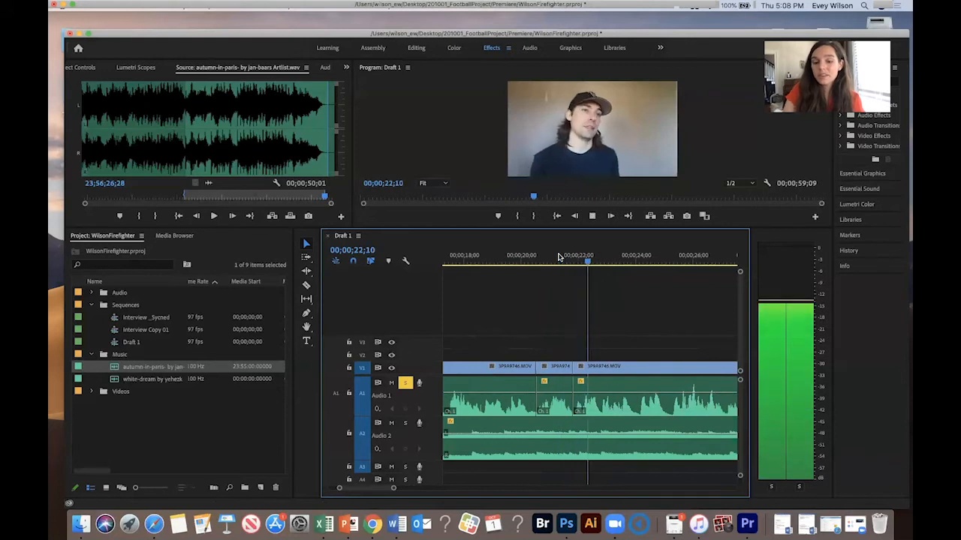
{"action": "key", "text": "backslash"}
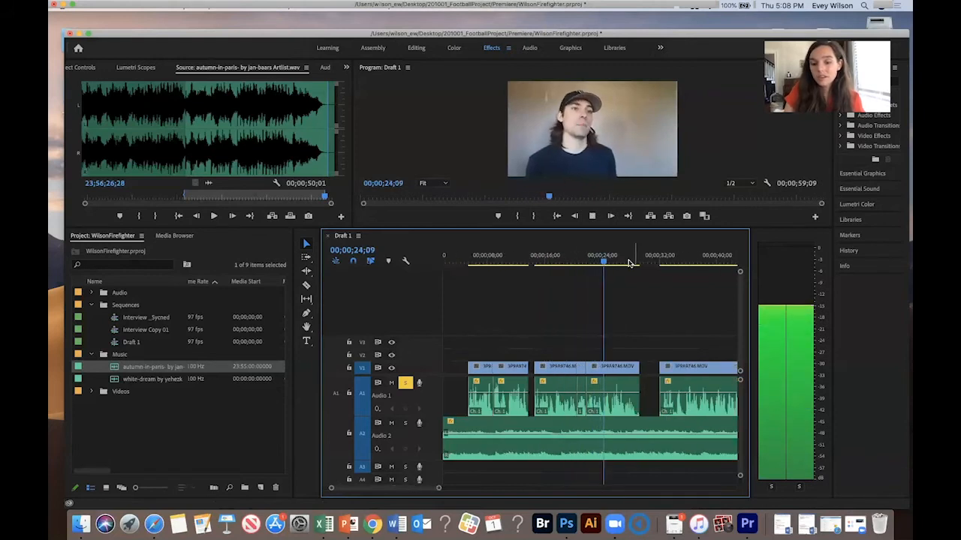
{"action": "left_click_drag", "start_coordinate": [611, 260], "coordinate": [603, 258]}
{"action": "key", "text": "equal"}
{"action": "key", "text": "equal"}
{"action": "key", "text": "space"}
{"action": "key", "text": "space"}
- Split the interview clip at about 24 seconds and trim a few frames off the start of the following clip
{"action": "left_click_drag", "start_coordinate": [618, 341], "coordinate": [587, 396]}
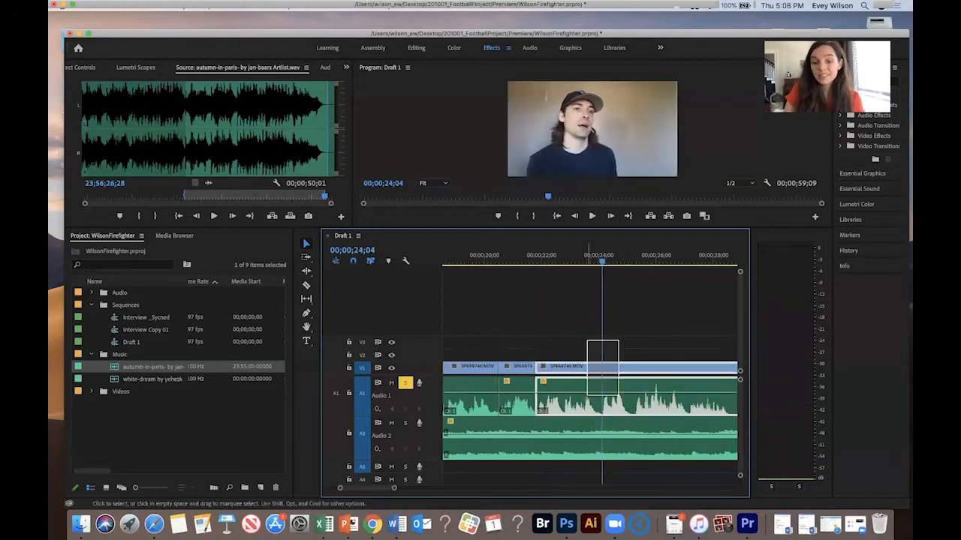
{"action": "key", "text": "super+k"}
{"action": "left_click", "coordinate": [610, 387]}
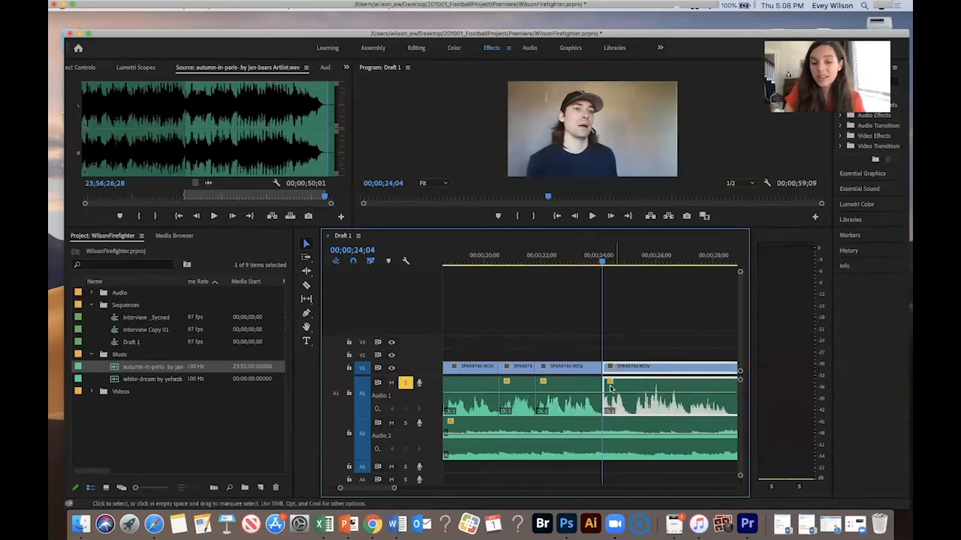
{"action": "left_click_drag", "start_coordinate": [607, 370], "coordinate": [610, 370]}
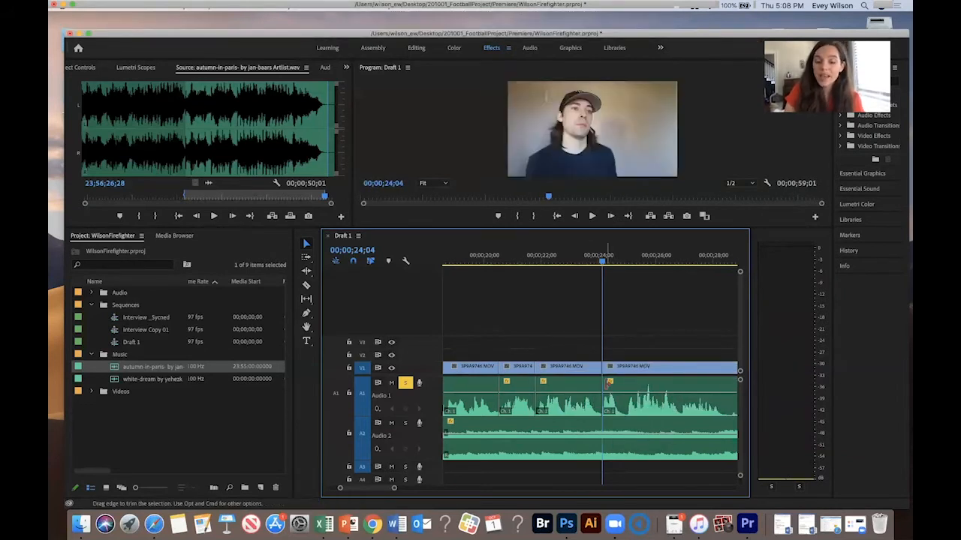
- Cut the interview clip at 25 seconds and remove the short piece right after the cut
{"action": "key", "text": "space"}
{"action": "key", "text": "space"}
{"action": "left_click_drag", "start_coordinate": [625, 258], "coordinate": [627, 259]}
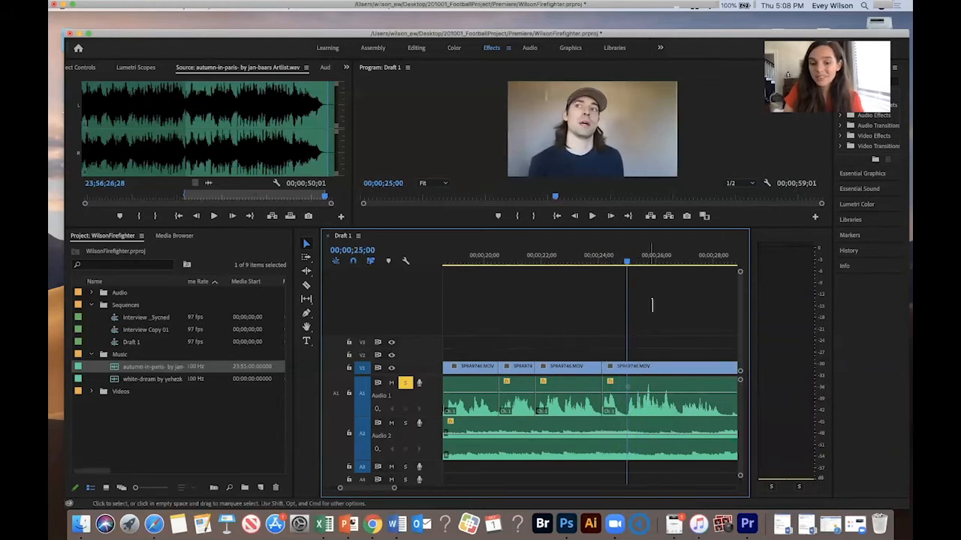
{"action": "left_click", "coordinate": [628, 388]}
{"action": "key", "text": "super+k"}
{"action": "left_click", "coordinate": [634, 375]}
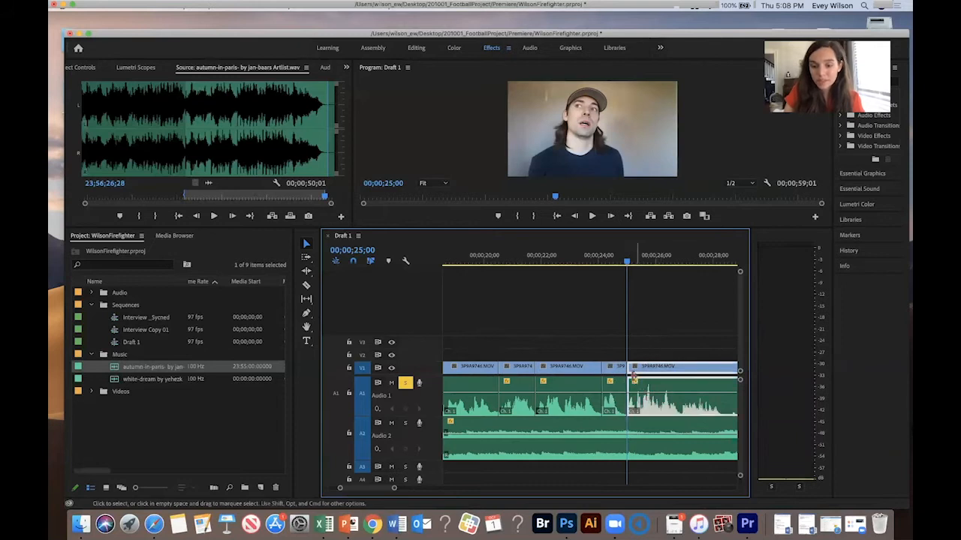
{"action": "left_click_drag", "start_coordinate": [633, 370], "coordinate": [639, 370]}
{"action": "left_click", "coordinate": [630, 391]}
{"action": "key", "text": "Delete"}
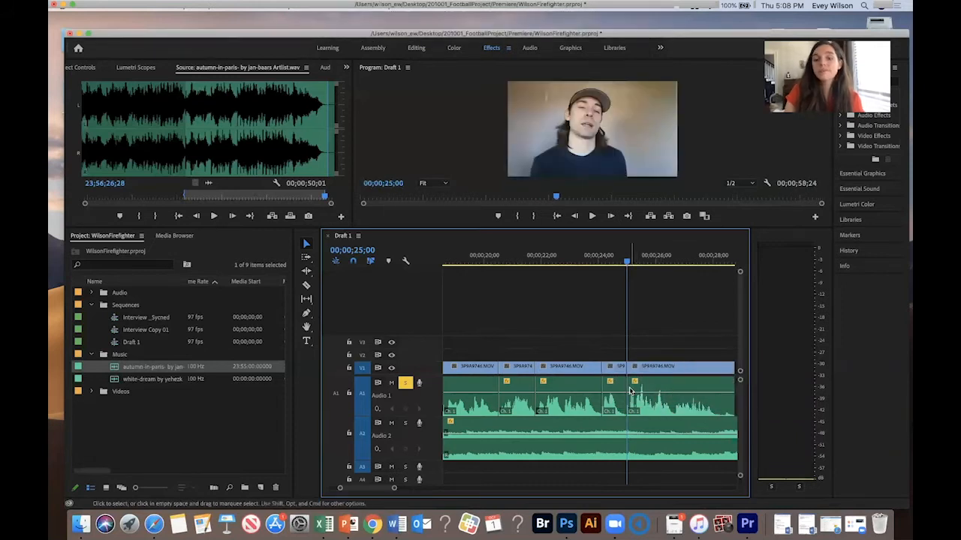
- Play the sequence from about 28 seconds, zooming the timeline out and in to review the edits
{"action": "left_click", "coordinate": [620, 260]}
{"action": "key", "text": "minus"}
{"action": "key", "text": "minus"}
{"action": "key", "text": "space"}
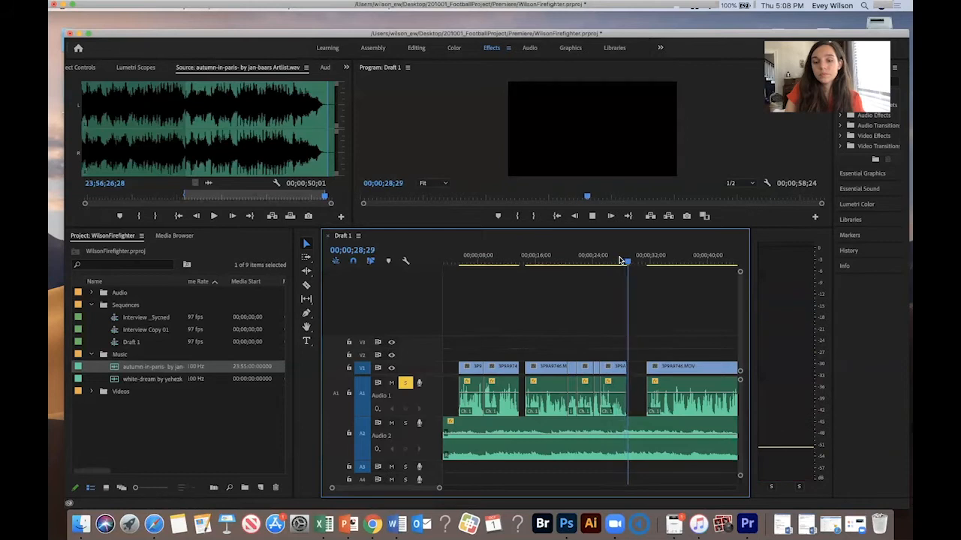
{"action": "key", "text": "minus"}
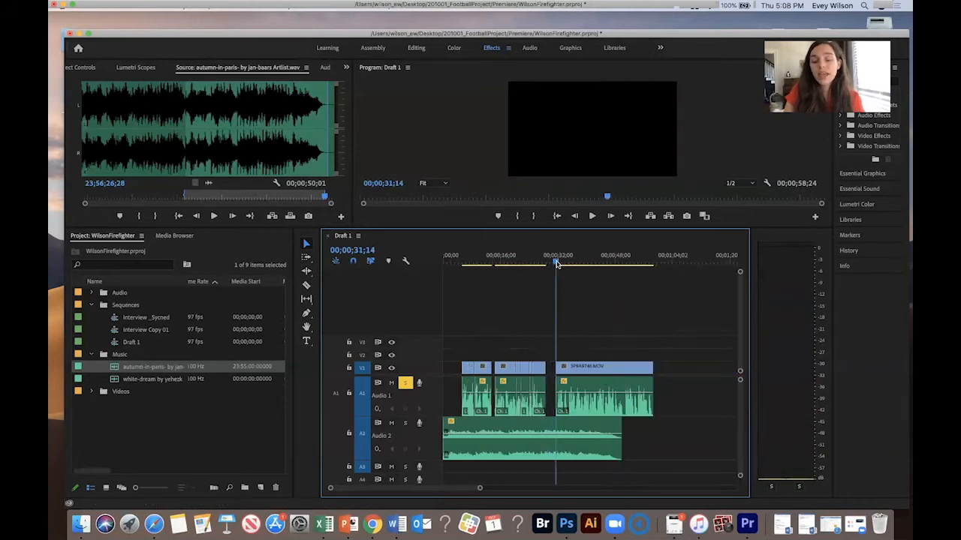
{"action": "key", "text": "space"}
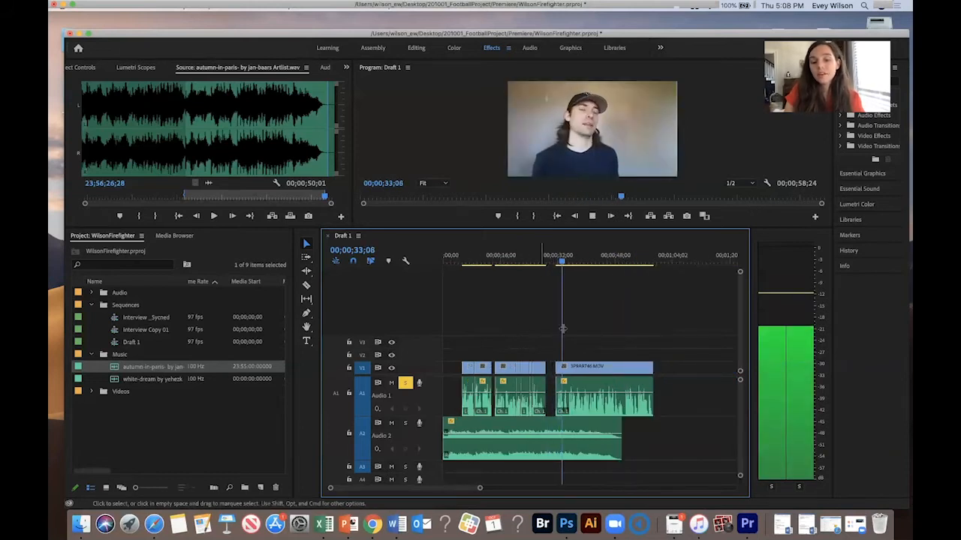
{"action": "key", "text": "equal"}
{"action": "key", "text": "equal"}
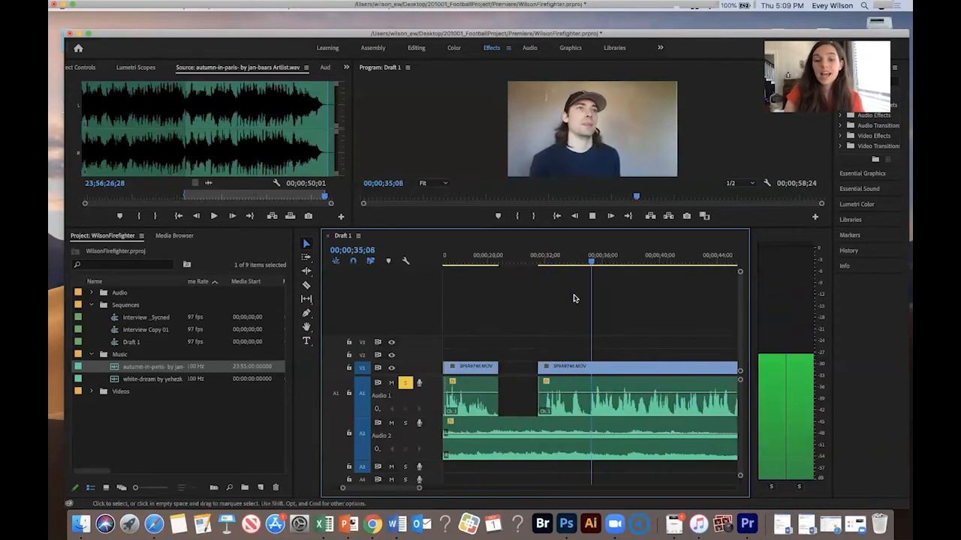
- Split the interview clip at about 33 and 35 seconds and delete the section between the cuts
{"action": "left_click_drag", "start_coordinate": [596, 260], "coordinate": [570, 261]}
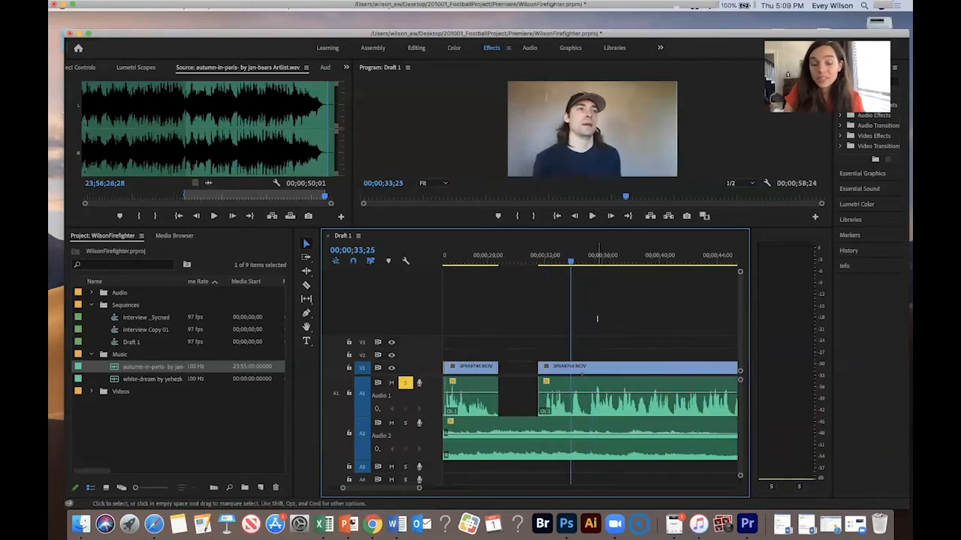
{"action": "left_click", "coordinate": [581, 405]}
{"action": "key", "text": "super+k"}
{"action": "key", "text": "space"}
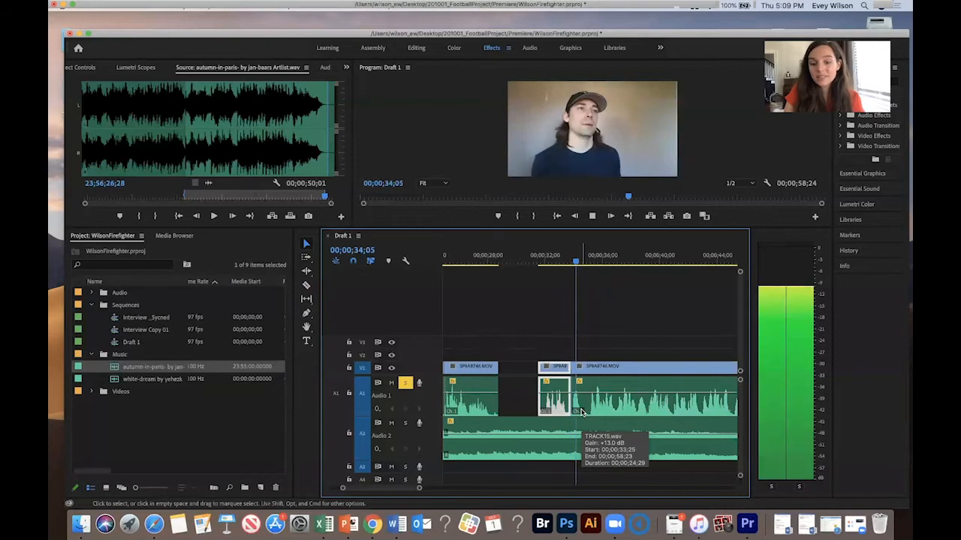
{"action": "key", "text": "space"}
{"action": "left_click", "coordinate": [594, 403]}
{"action": "left_click_drag", "start_coordinate": [572, 398], "coordinate": [590, 398]}
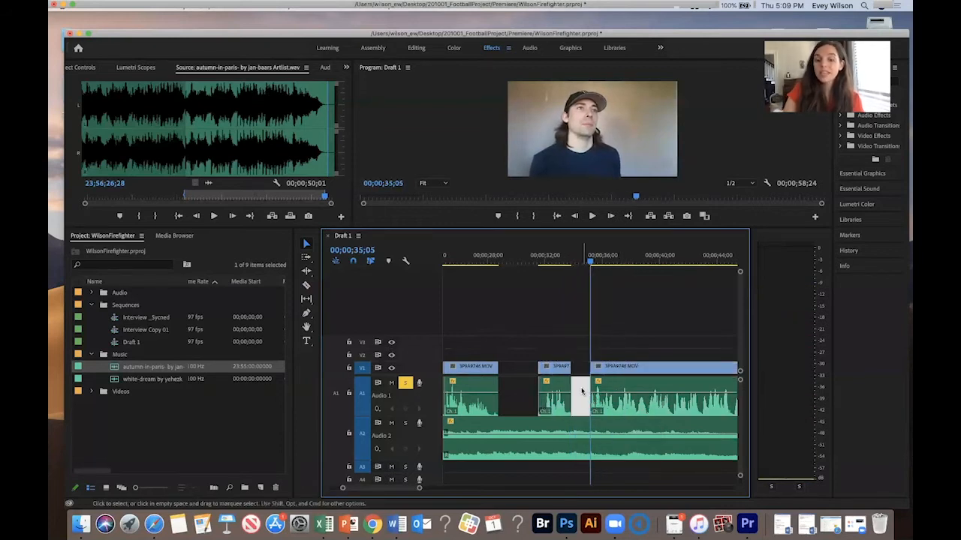
{"action": "key", "text": "Delete"}
- Play back the sequence from about 33 seconds, zooming the timeline out and in to review the edits
{"action": "left_click", "coordinate": [569, 261]}
{"action": "key", "text": "space"}
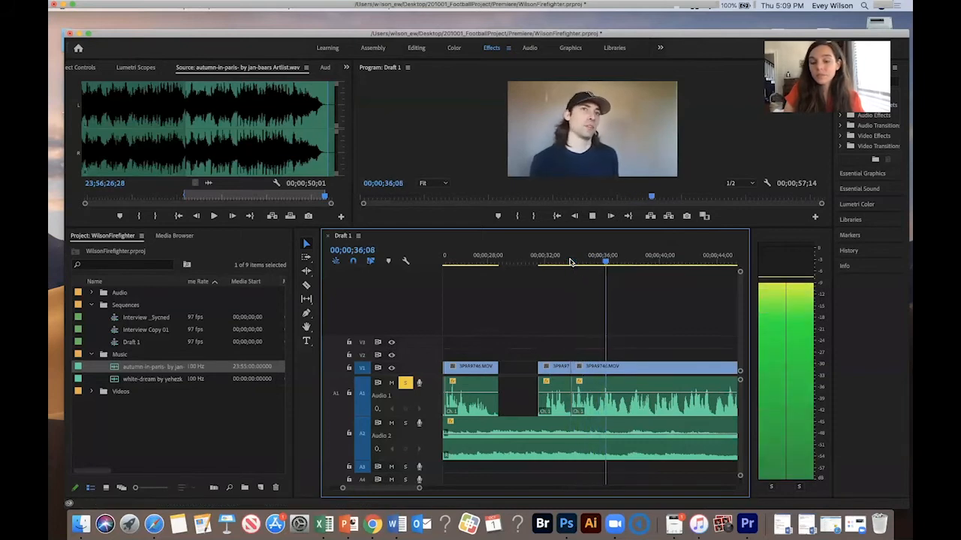
{"action": "left_click", "coordinate": [617, 261]}
{"action": "left_click", "coordinate": [567, 261]}
{"action": "key", "text": "space"}
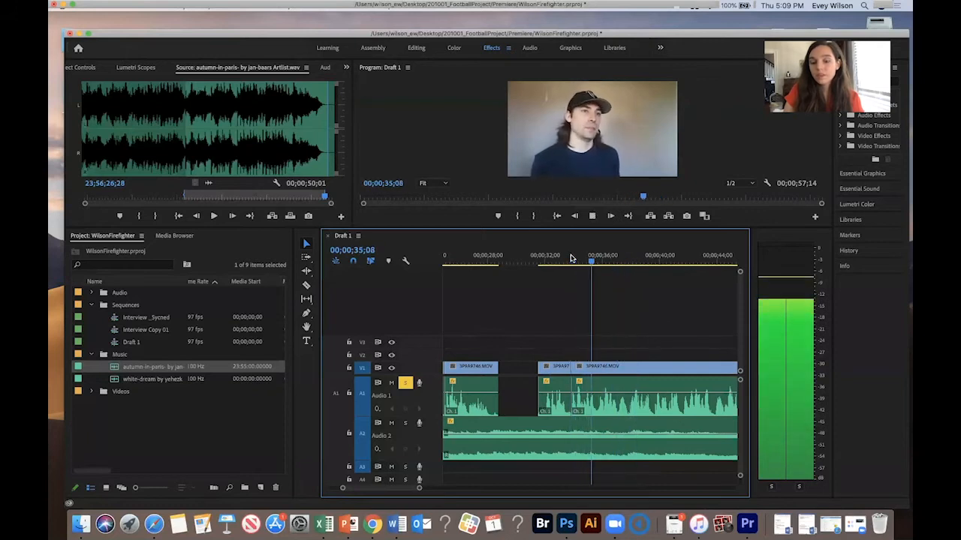
{"action": "key", "text": "space"}
{"action": "left_click_drag", "start_coordinate": [626, 298], "coordinate": [601, 405]}
{"action": "key", "text": "minus"}
{"action": "key", "text": "space"}
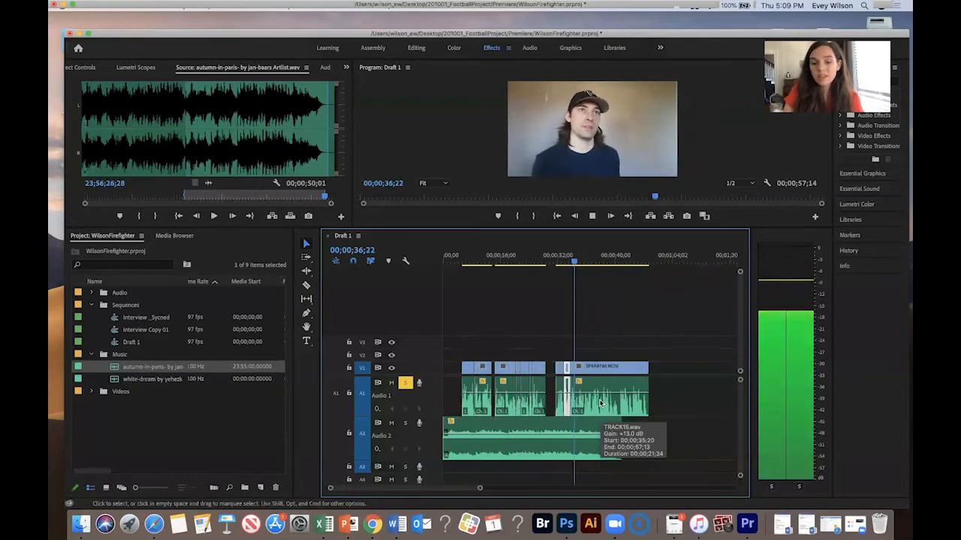
{"action": "key", "text": "minus"}
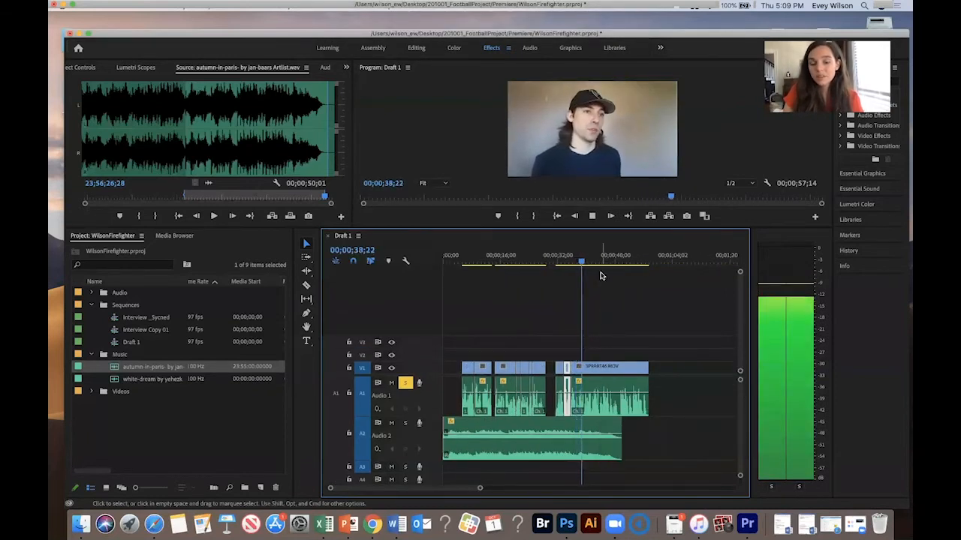
{"action": "left_click_drag", "start_coordinate": [605, 264], "coordinate": [617, 262]}
{"action": "key", "text": "space"}
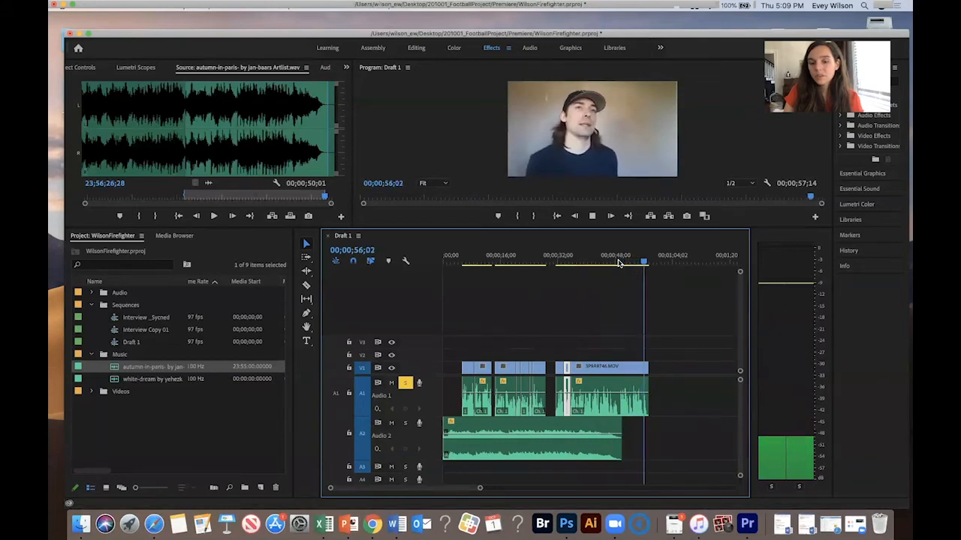
{"action": "key", "text": "="}
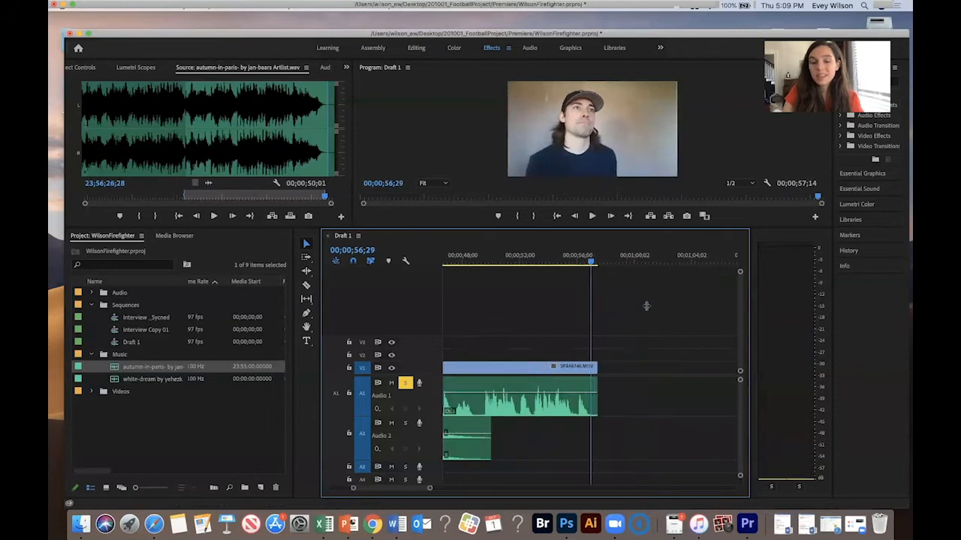
- Trim the end of the final interview clip back slightly and play it from about 48 seconds
{"action": "left_click_drag", "start_coordinate": [597, 368], "coordinate": [577, 368]}
{"action": "key", "text": "minus"}
{"action": "left_click", "coordinate": [534, 257]}
{"action": "key", "text": "space"}
- Split the final interview clip at about 48 seconds and delete the portion before the cut
{"action": "left_click", "coordinate": [534, 258]}
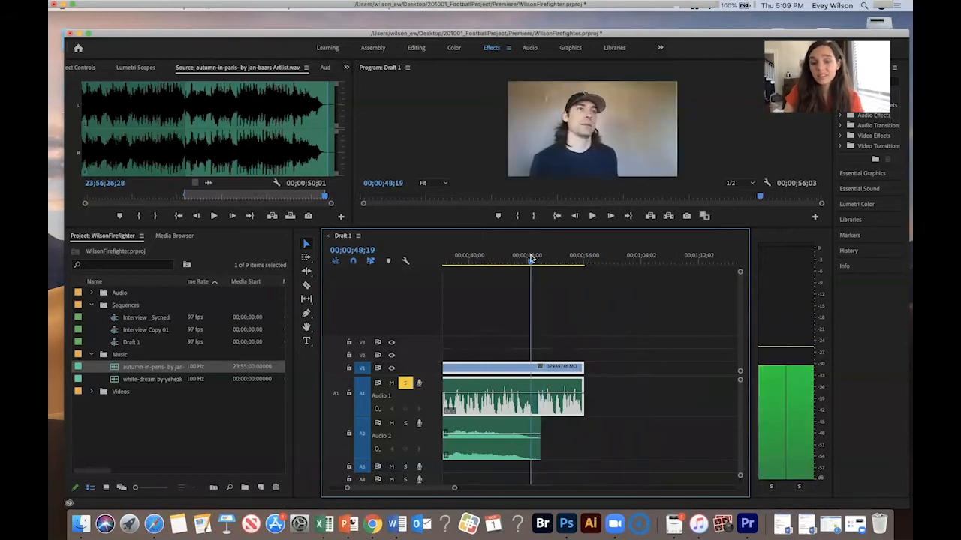
{"action": "key", "text": "super+k"}
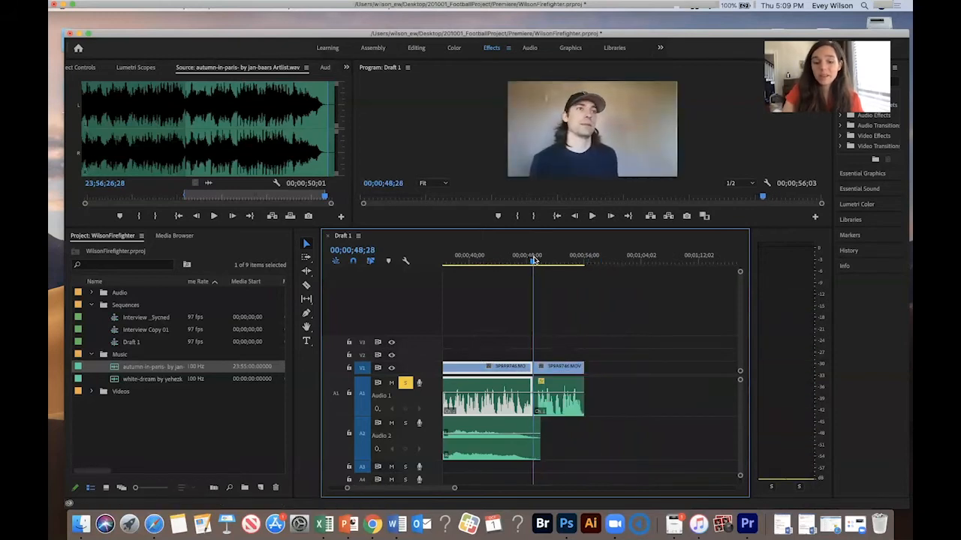
{"action": "key", "text": "minus"}
{"action": "key", "text": "Delete"}
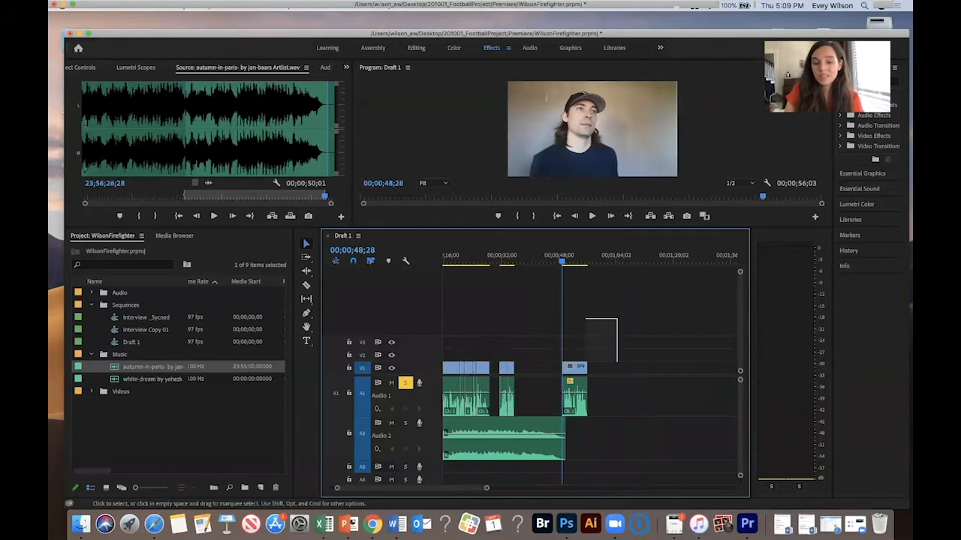
- Move the remaining final clip left to close the gap and play it back
{"action": "left_click_drag", "start_coordinate": [574, 367], "coordinate": [548, 370]}
{"action": "left_click", "coordinate": [549, 263]}
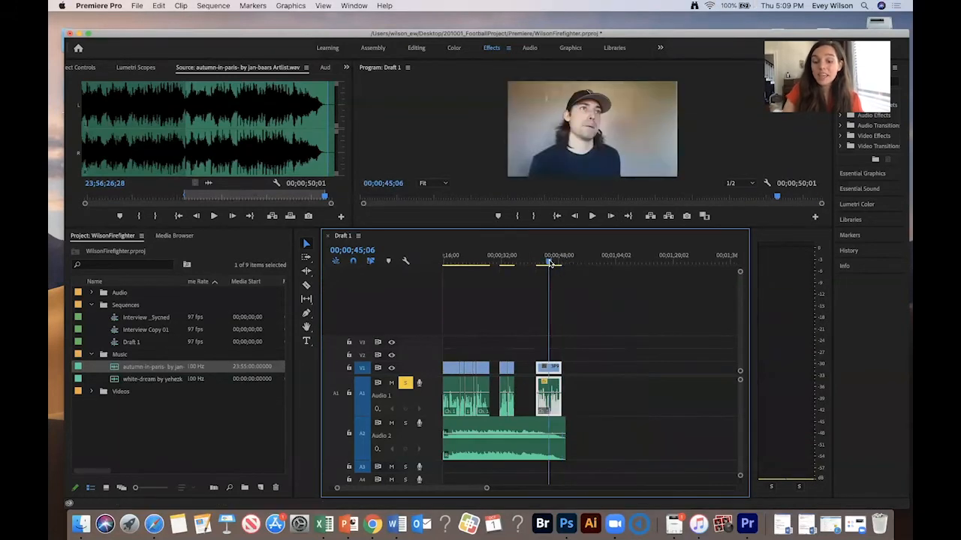
{"action": "key", "text": "equal"}
{"action": "key", "text": "equal"}
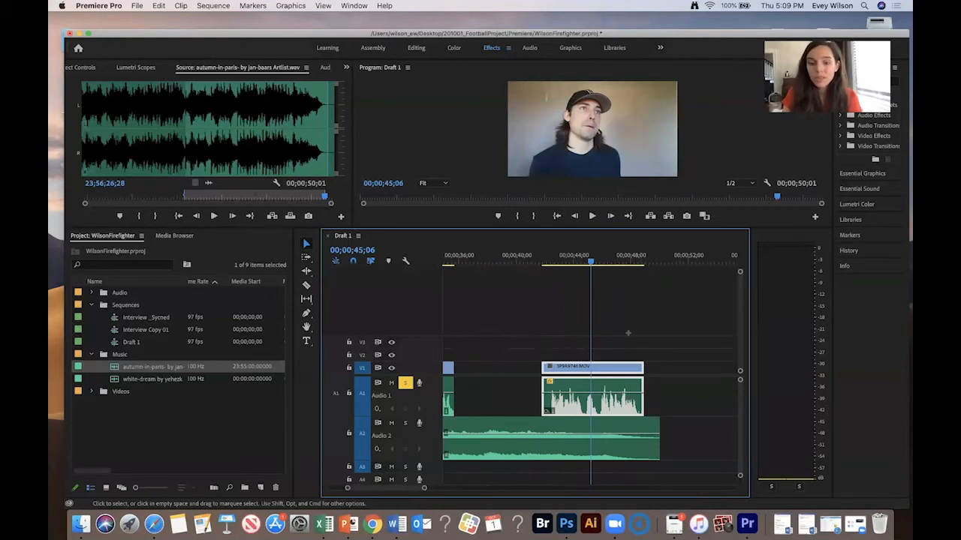
{"action": "key", "text": "space"}
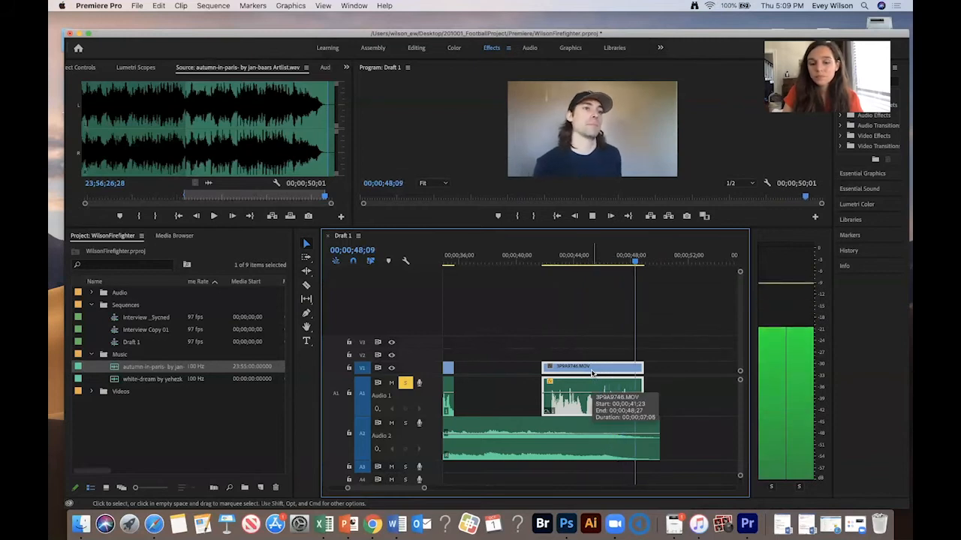
{"action": "key", "text": "space"}
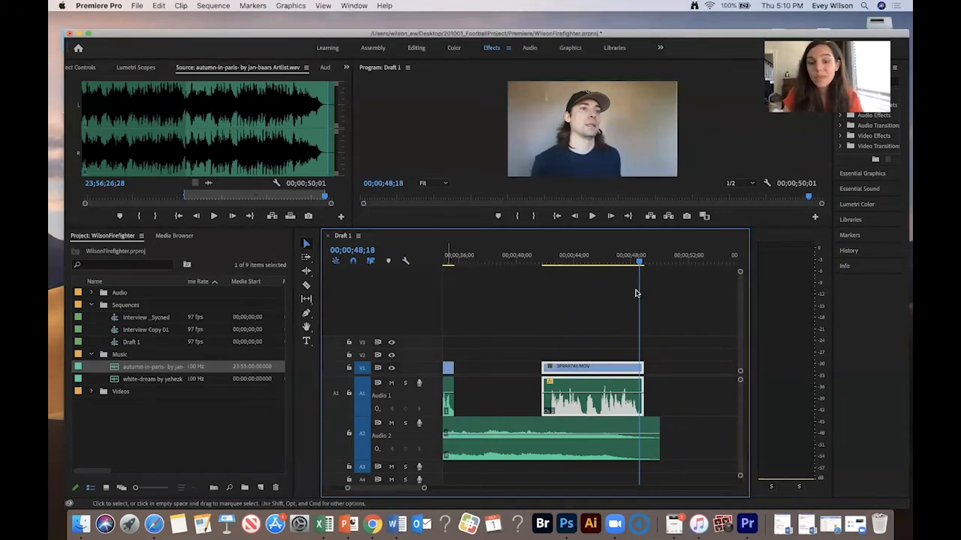
- Move the final clip about 3 seconds later on the timeline and play it back
{"action": "left_click_drag", "start_coordinate": [597, 256], "coordinate": [566, 257]}
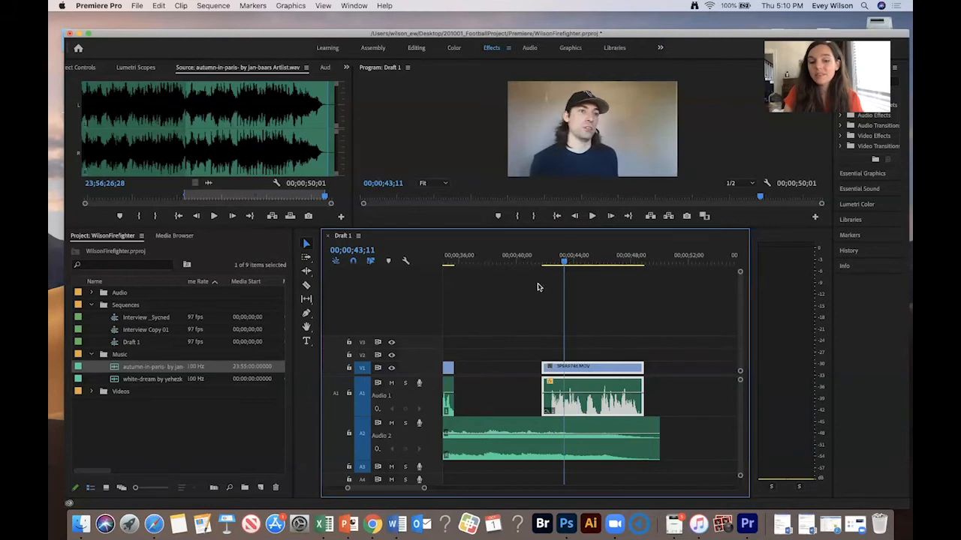
{"action": "key", "text": "space"}
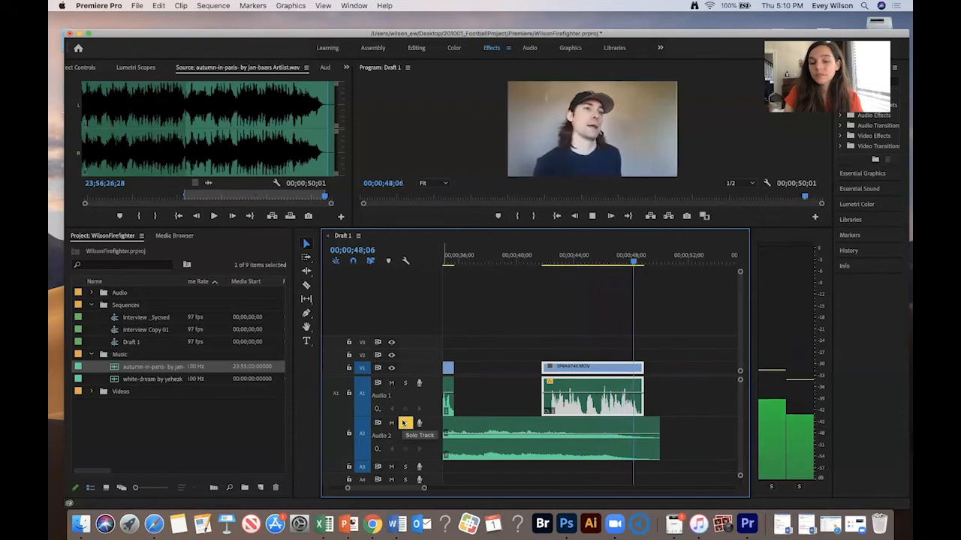
{"action": "key", "text": "space"}
{"action": "left_click_drag", "start_coordinate": [609, 368], "coordinate": [651, 372]}
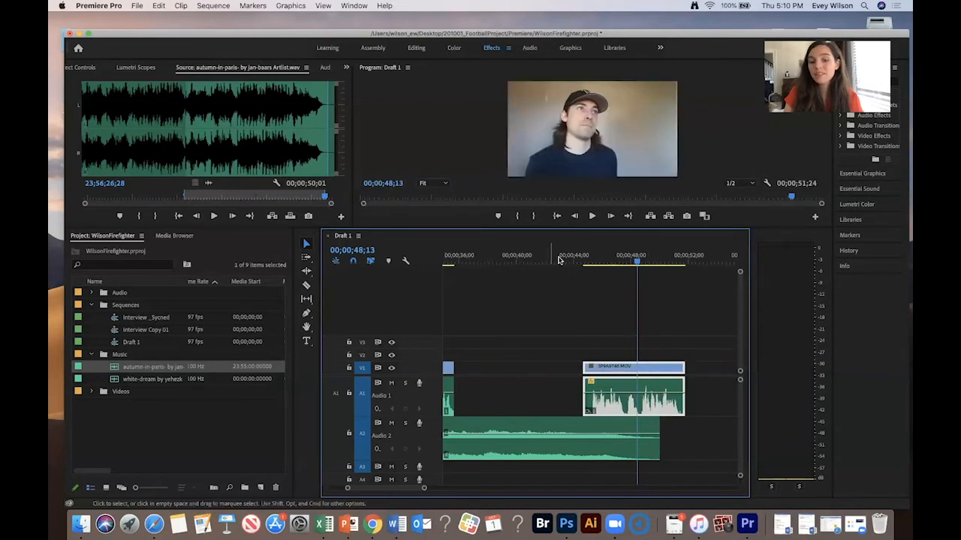
{"action": "left_click", "coordinate": [559, 259]}
{"action": "key", "text": "space"}
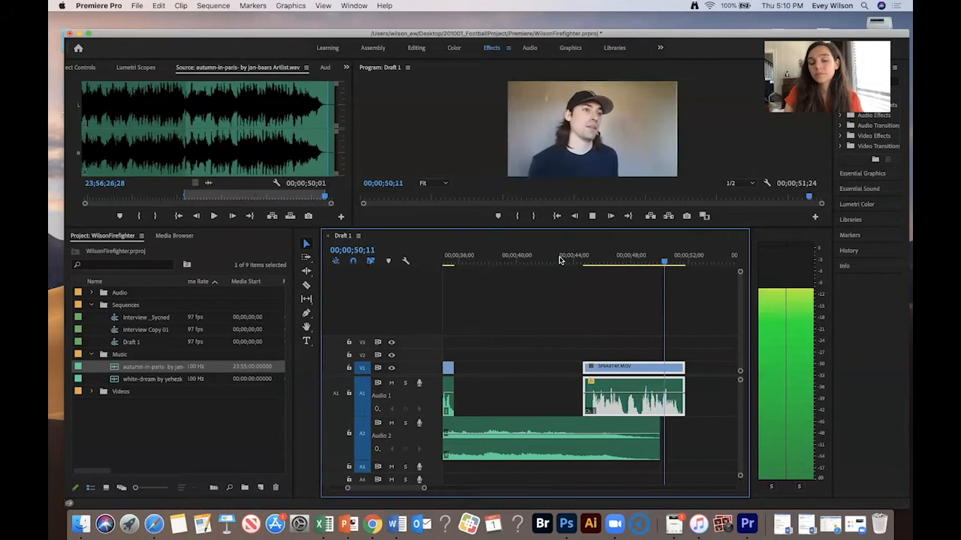
{"action": "key", "text": "space"}
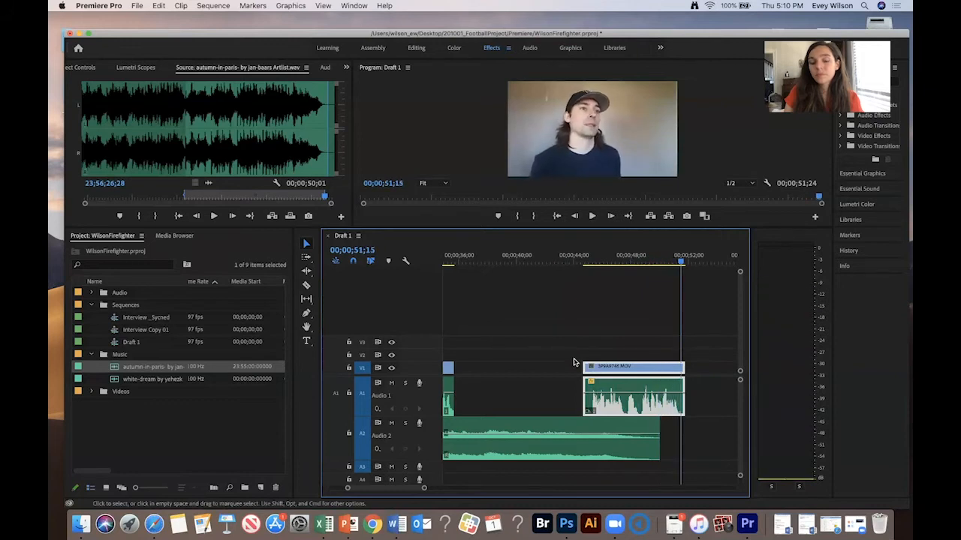
- Split the final clip at about 47 seconds and trim a few frames off the start of the following piece
{"action": "left_click", "coordinate": [625, 263]}
{"action": "key", "text": "super+k"}
{"action": "left_click", "coordinate": [632, 367]}
{"action": "left_click_drag", "start_coordinate": [630, 368], "coordinate": [654, 369]}
{"action": "left_click", "coordinate": [611, 257]}
{"action": "key", "text": "space"}
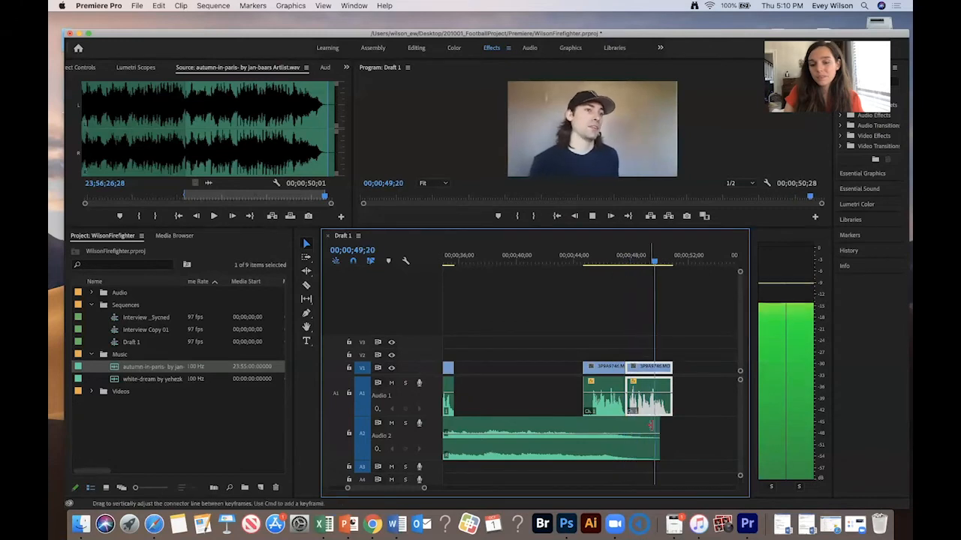
- Extend the end of the autumn-in-paris music clip to about 52 seconds
{"action": "left_click_drag", "start_coordinate": [659, 427], "coordinate": [687, 424]}
{"action": "key", "text": "space"}
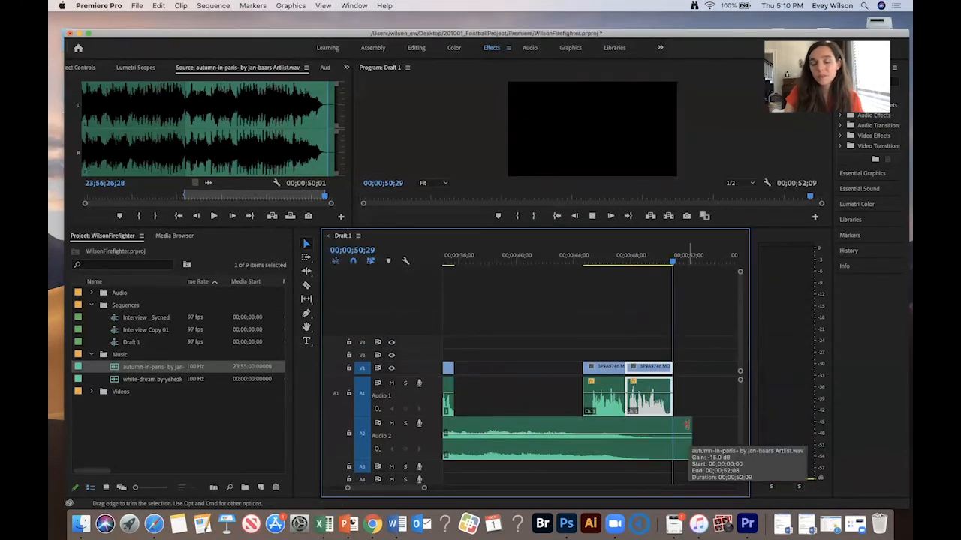
{"action": "scroll", "coordinate": [631, 305], "scroll_direction": "left", "scroll_amount": 2}
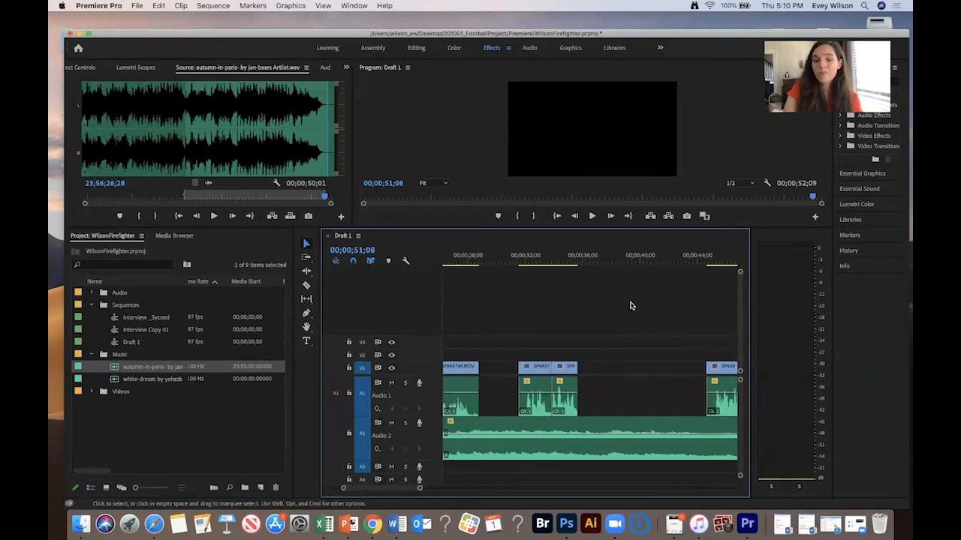
{"action": "key", "text": "minus"}
{"action": "key", "text": "minus"}
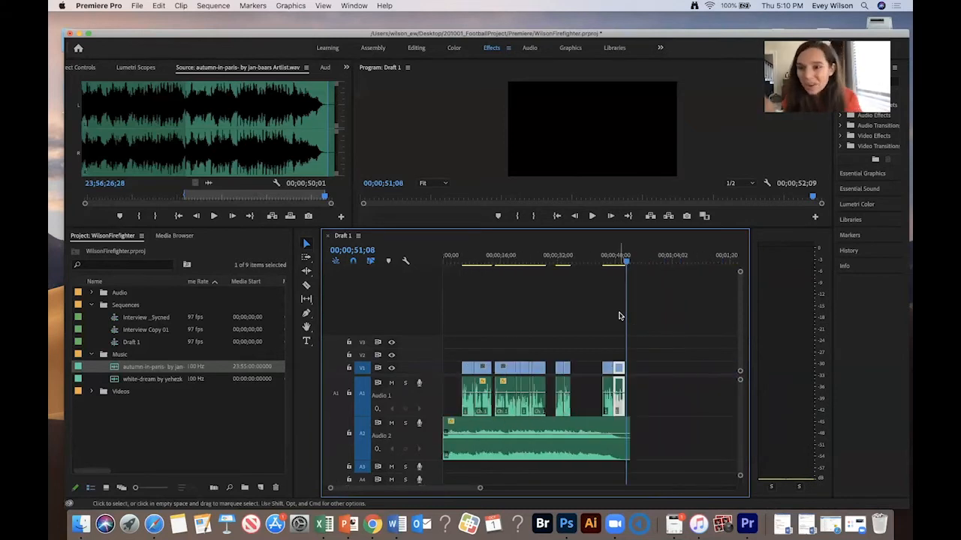
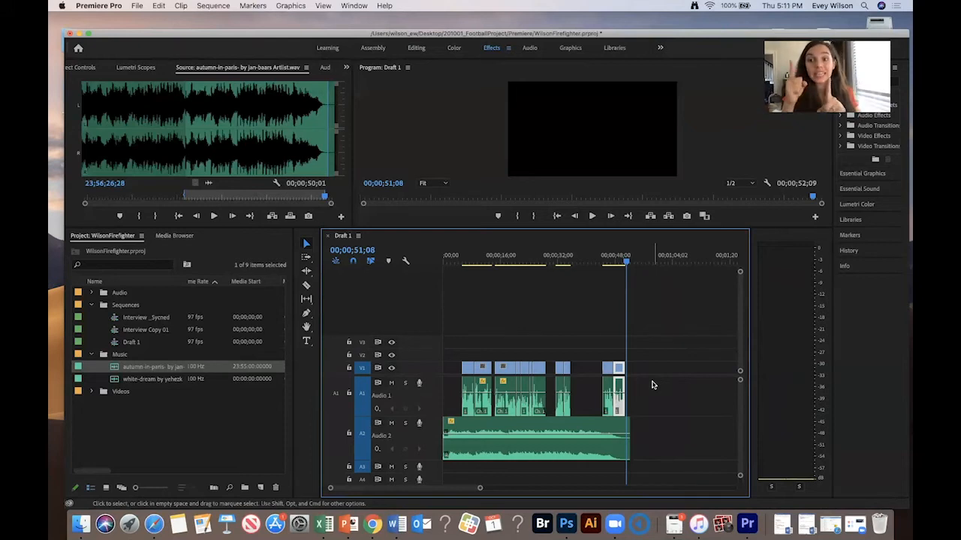
- Select all clips in the sequence and apply the default audio crossfade transition to every cut
{"action": "left_click_drag", "start_coordinate": [652, 389], "coordinate": [441, 399]}
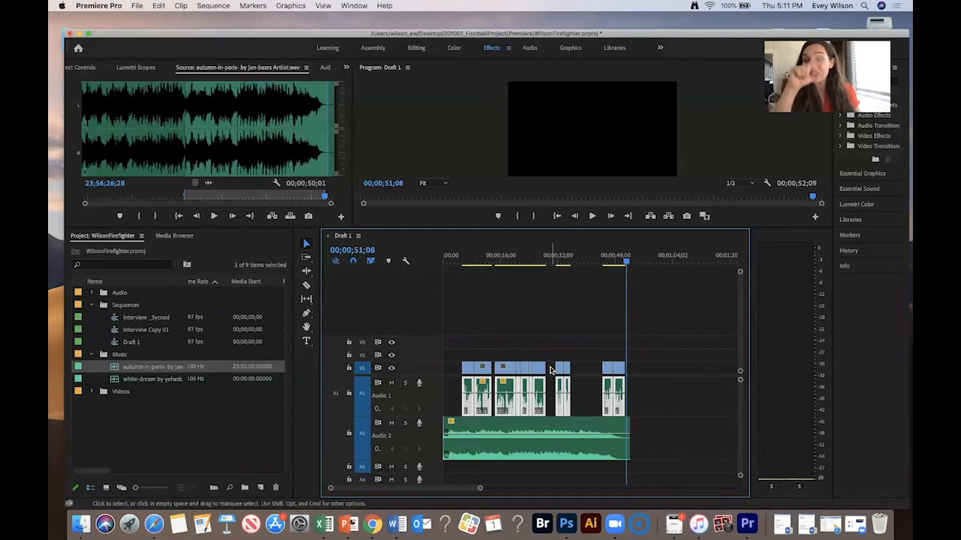
{"action": "key", "text": "super+shift+d"}
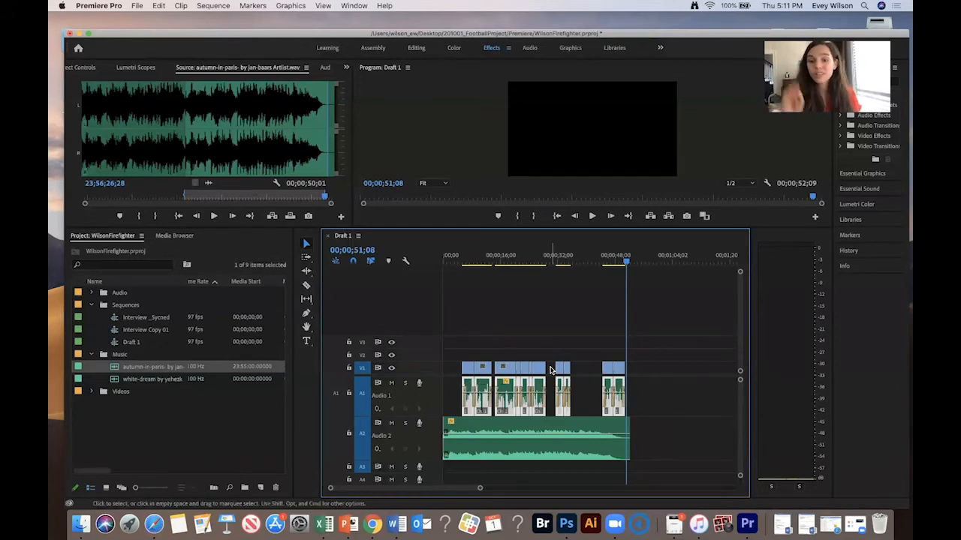
- Zoom into the start of the sequence and lengthen the audio crossfades on the first interview cuts
{"action": "left_click", "coordinate": [466, 259]}
{"action": "key", "text": "="}
{"action": "key", "text": "="}
{"action": "key", "text": "="}
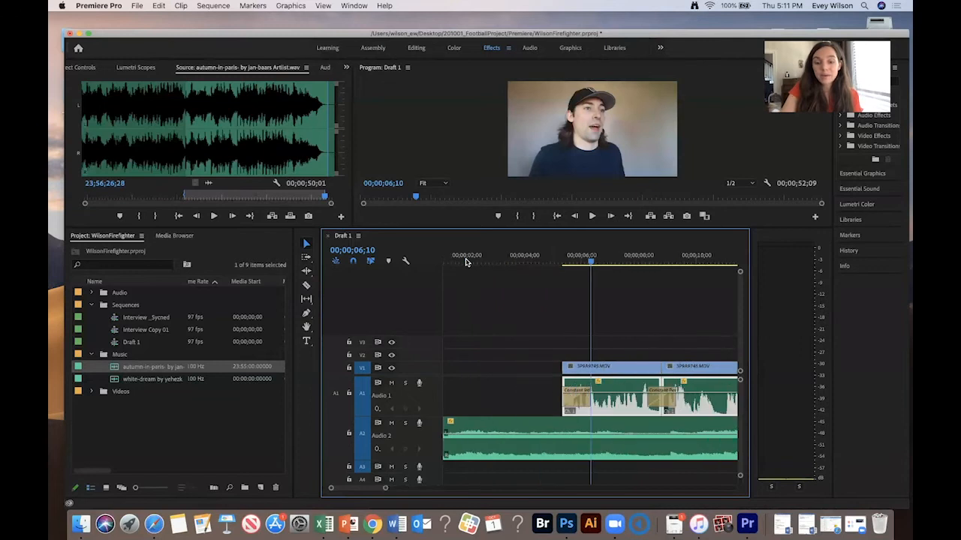
{"action": "key", "text": "="}
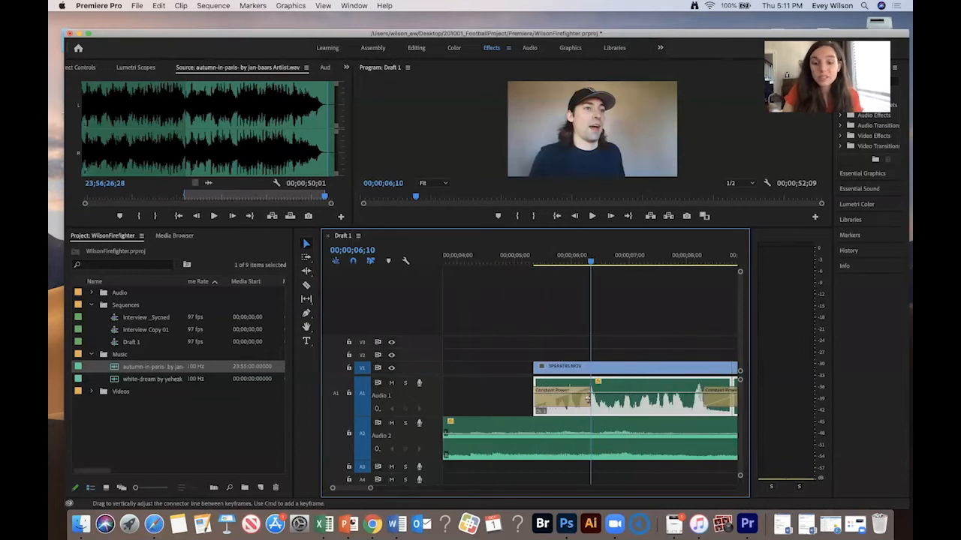
{"action": "left_click_drag", "start_coordinate": [587, 391], "coordinate": [536, 391]}
{"action": "scroll", "coordinate": [518, 401], "scroll_direction": "down", "scroll_amount": 5}
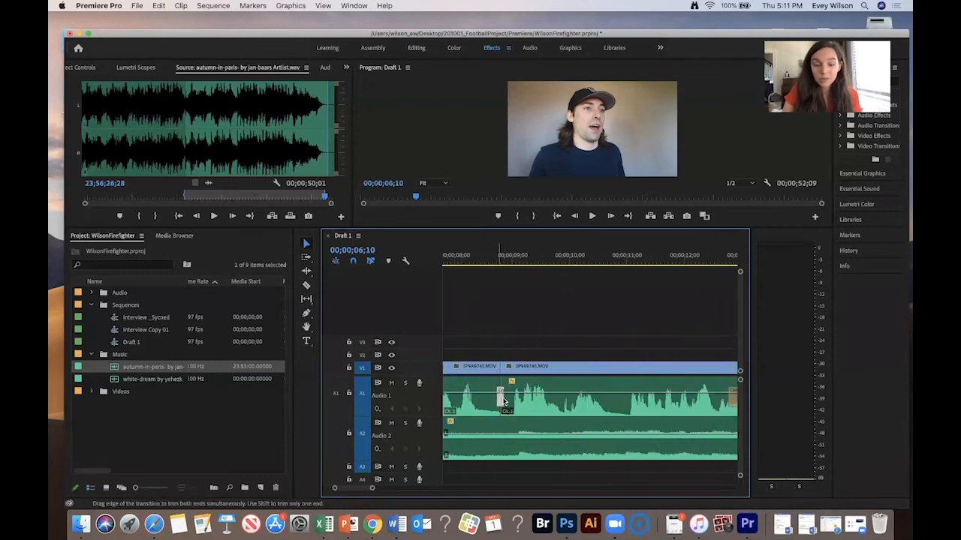
{"action": "scroll", "coordinate": [587, 403], "scroll_direction": "down", "scroll_amount": 3}
{"action": "left_click", "coordinate": [654, 391]}
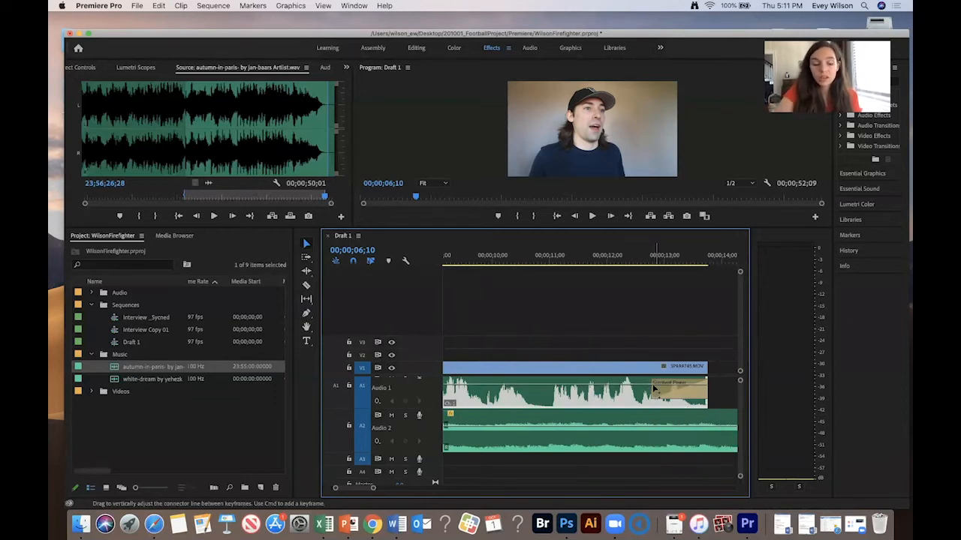
{"action": "left_click_drag", "start_coordinate": [653, 388], "coordinate": [690, 391]}
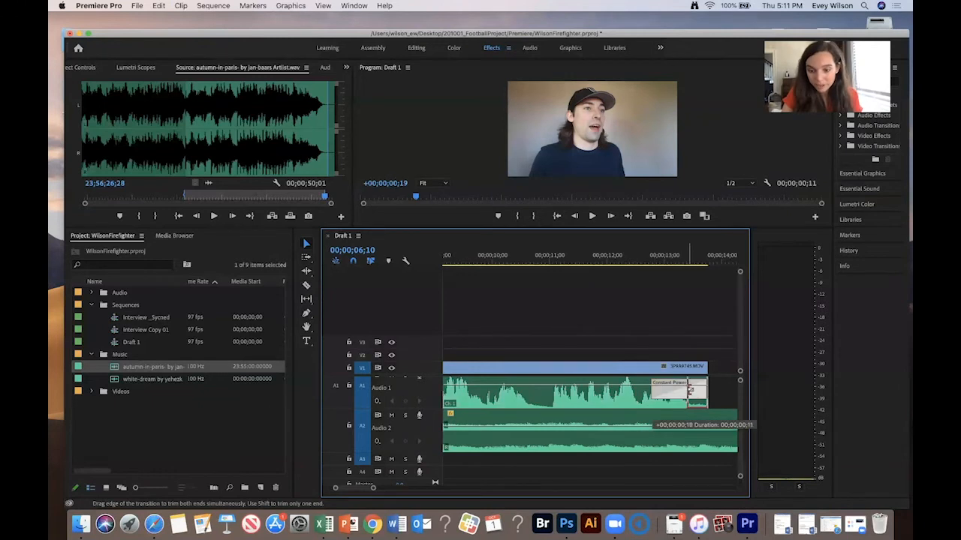
- Lengthen the audio crossfades on the middle interview cuts around 15 to 25 seconds
{"action": "key", "text": "-"}
{"action": "left_click", "coordinate": [642, 255]}
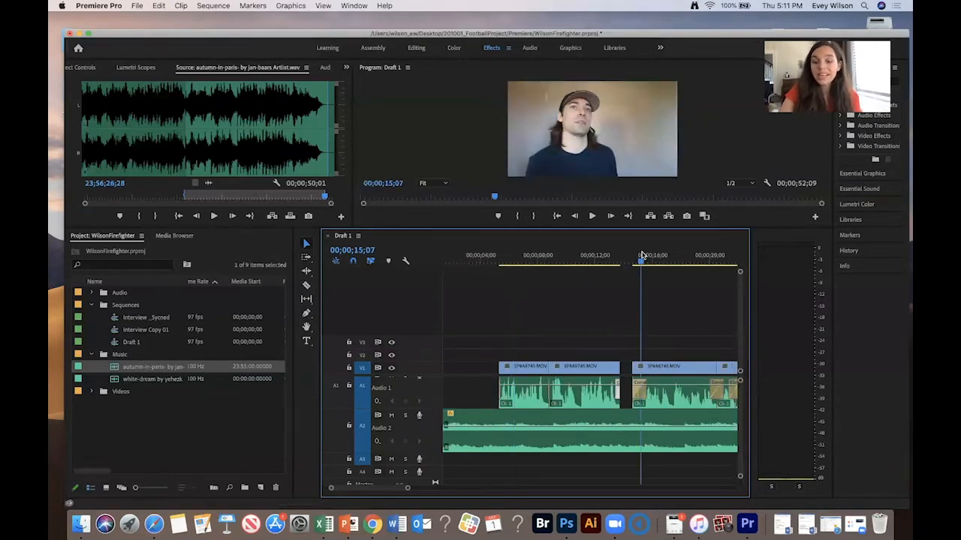
{"action": "key", "text": "="}
{"action": "left_click_drag", "start_coordinate": [626, 393], "coordinate": [527, 394]}
{"action": "scroll", "coordinate": [622, 400], "scroll_direction": "right", "scroll_amount": 5}
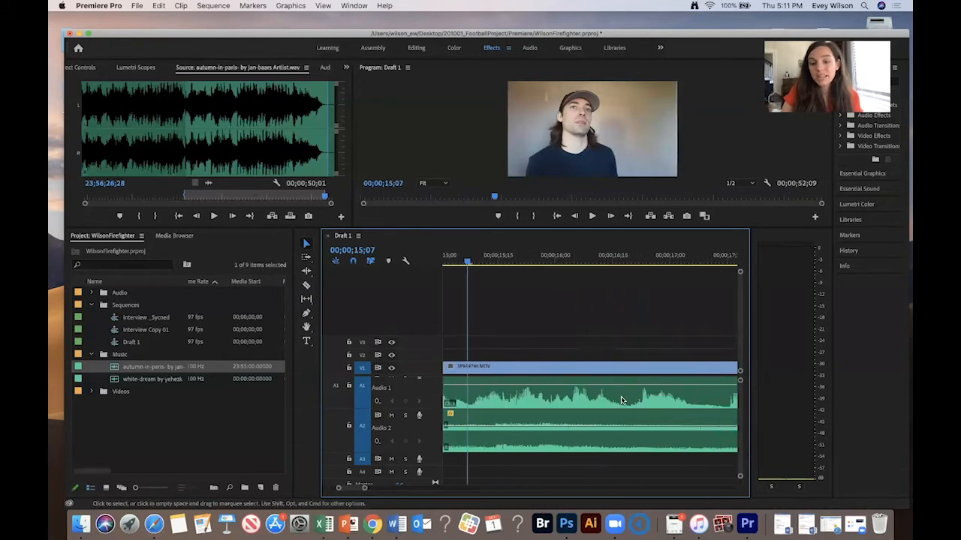
{"action": "scroll", "coordinate": [622, 400], "scroll_direction": "right", "scroll_amount": 6}
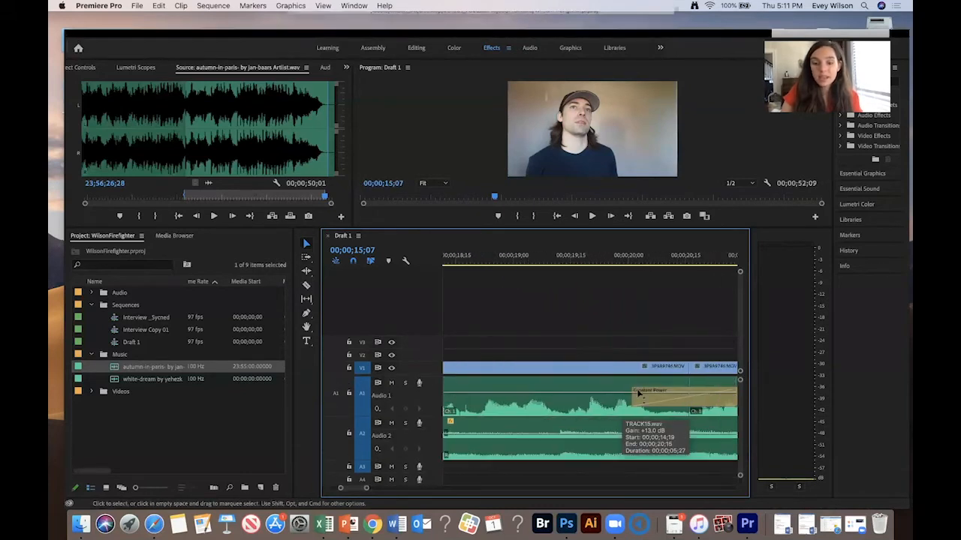
{"action": "left_click_drag", "start_coordinate": [557, 397], "coordinate": [623, 400]}
{"action": "scroll", "coordinate": [569, 400], "scroll_direction": "right", "scroll_amount": 5}
{"action": "scroll", "coordinate": [621, 401], "scroll_direction": "right", "scroll_amount": 6}
{"action": "scroll", "coordinate": [622, 402], "scroll_direction": "right", "scroll_amount": 1}
{"action": "left_click_drag", "start_coordinate": [507, 401], "coordinate": [564, 400]}
{"action": "left_click_drag", "start_coordinate": [621, 390], "coordinate": [661, 401]}
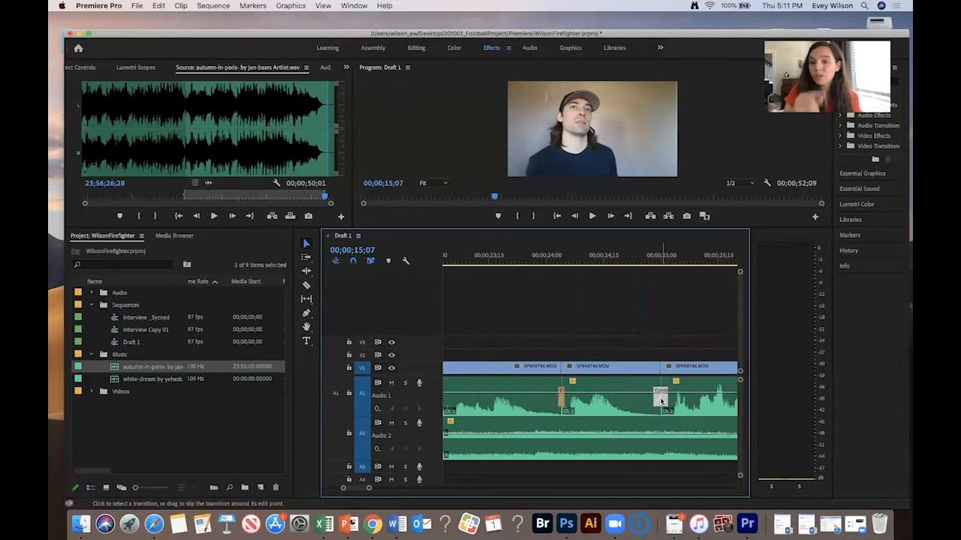
- Lengthen the remaining audio crossfades on the later interview cuts through to the end clip
{"action": "scroll", "coordinate": [661, 401], "scroll_direction": "down", "scroll_amount": 5}
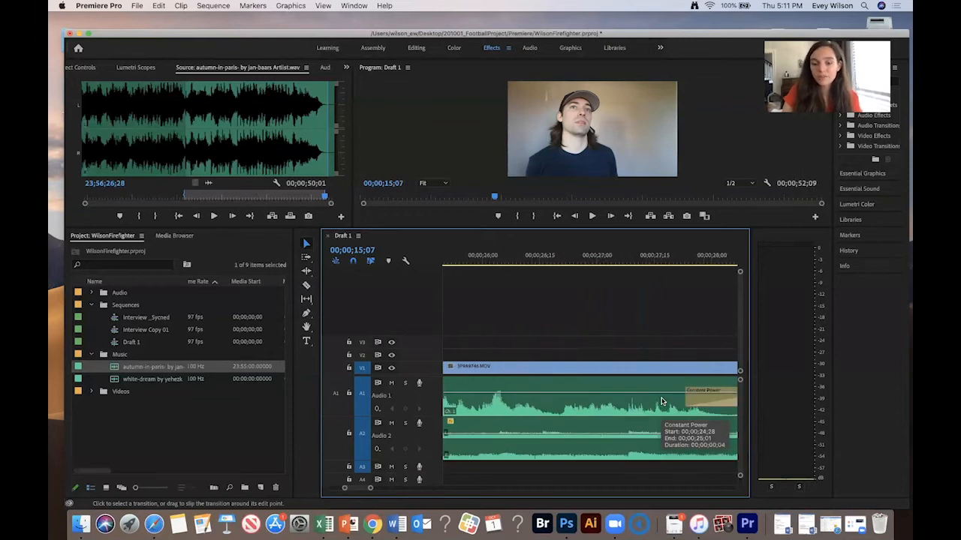
{"action": "scroll", "coordinate": [661, 402], "scroll_direction": "down", "scroll_amount": 2}
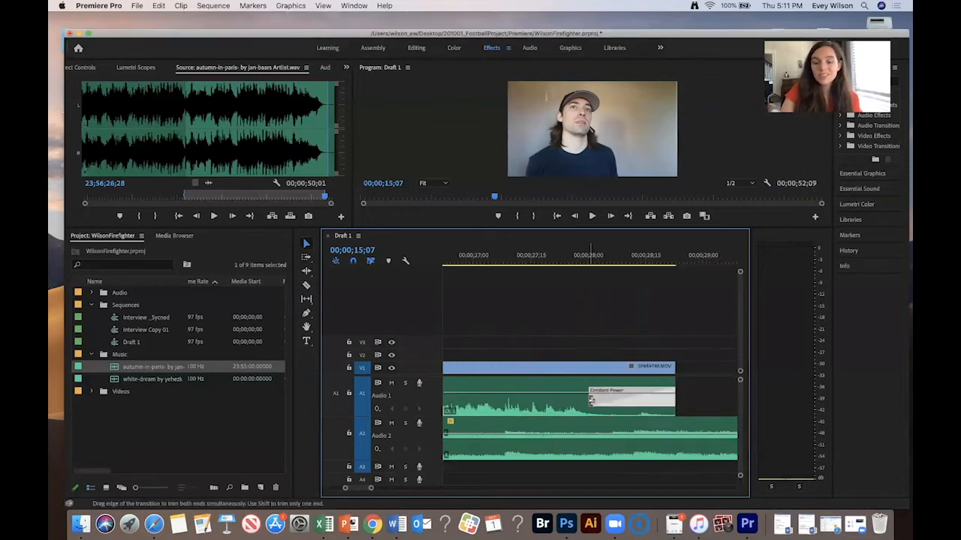
{"action": "key", "text": "minus"}
{"action": "key", "text": "minus"}
{"action": "scroll", "coordinate": [700, 397], "scroll_direction": "down", "scroll_amount": 1}
{"action": "left_click_drag", "start_coordinate": [671, 397], "coordinate": [711, 400]}
{"action": "scroll", "coordinate": [711, 402], "scroll_direction": "down", "scroll_amount": 3}
{"action": "left_click_drag", "start_coordinate": [629, 397], "coordinate": [719, 392]}
{"action": "scroll", "coordinate": [651, 398], "scroll_direction": "right", "scroll_amount": 6}
{"action": "scroll", "coordinate": [719, 392], "scroll_direction": "right", "scroll_amount": 1}
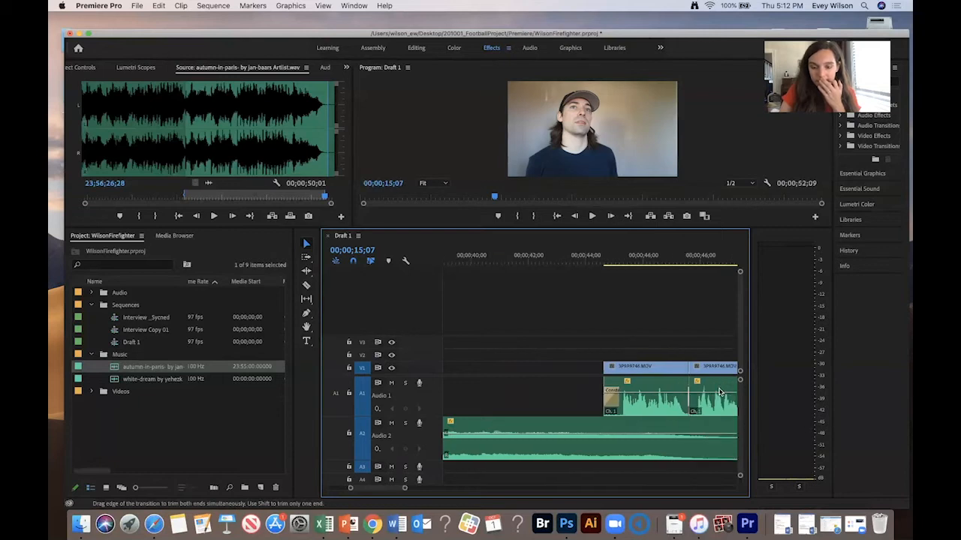
{"action": "scroll", "coordinate": [713, 392], "scroll_direction": "right", "scroll_amount": 3}
{"action": "left_click_drag", "start_coordinate": [636, 390], "coordinate": [656, 391]}
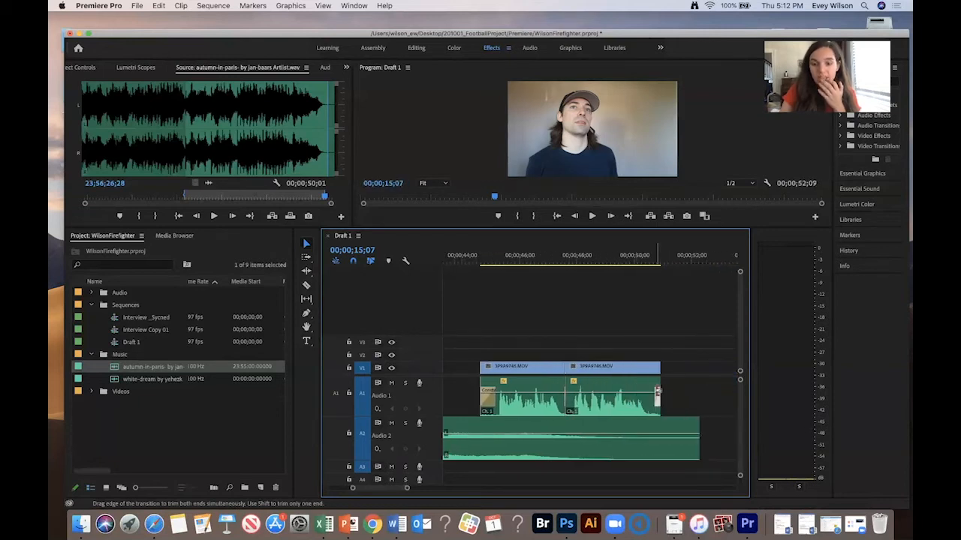
- Play back the ending of the sequence from about 46 seconds to check the crossfades and music
{"action": "left_click", "coordinate": [554, 256]}
{"action": "key", "text": "space"}
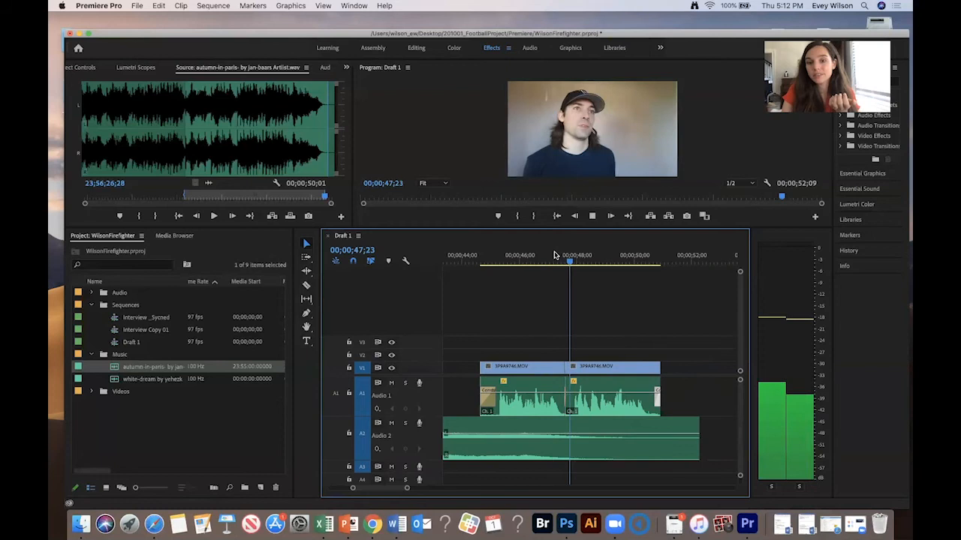
{"action": "key", "text": "space"}
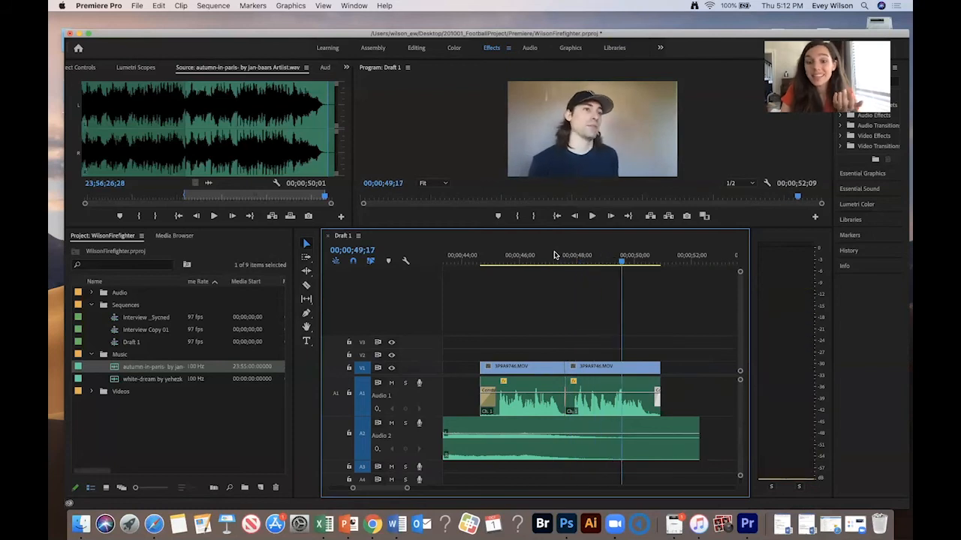
{"action": "key", "text": "space"}
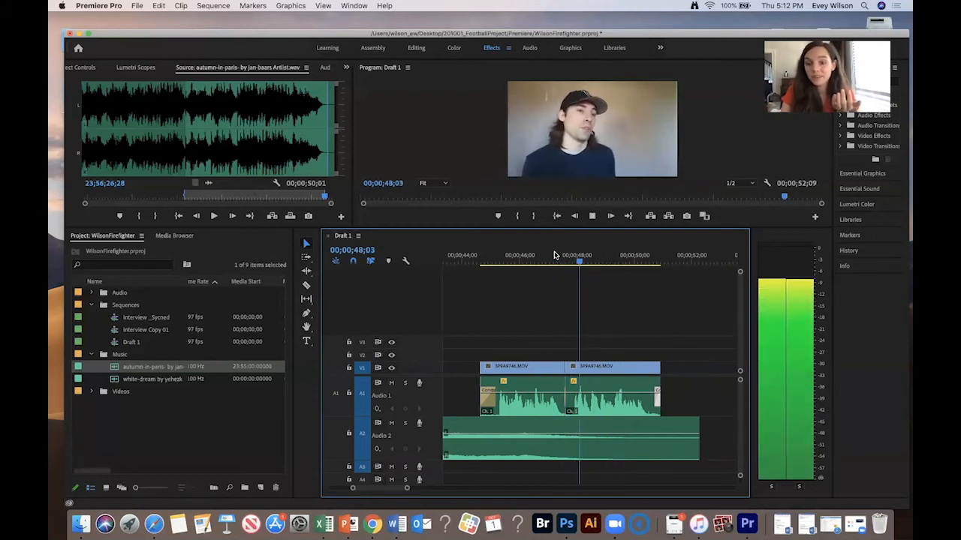
{"action": "key", "text": "minus"}
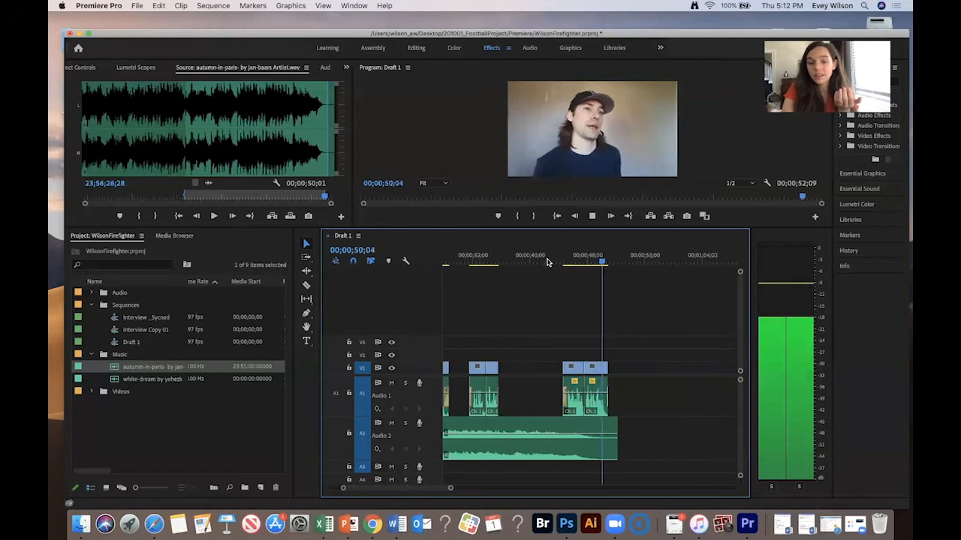
{"action": "key", "text": "space"}
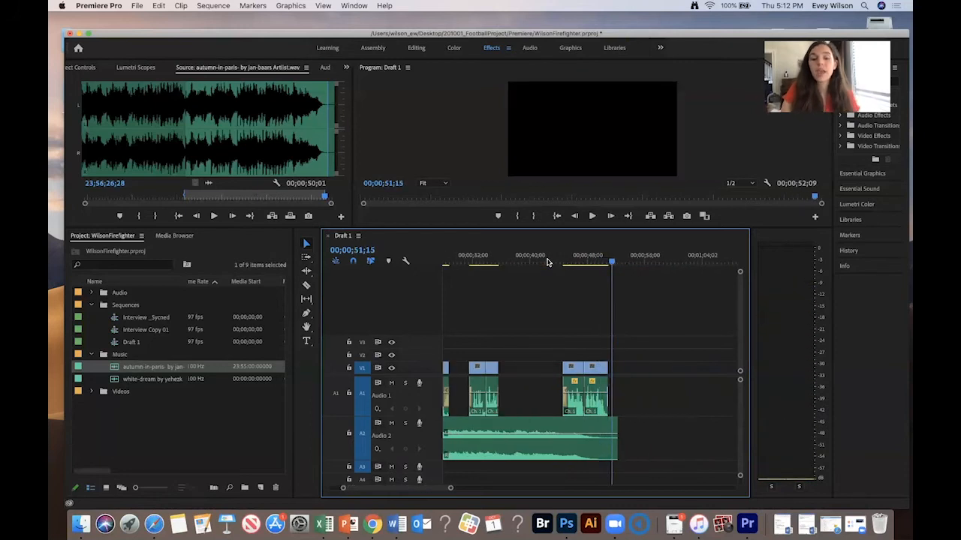
{"action": "left_click", "coordinate": [602, 255]}
{"action": "key", "text": "equal"}
{"action": "key", "text": "space"}
{"action": "key", "text": "space"}
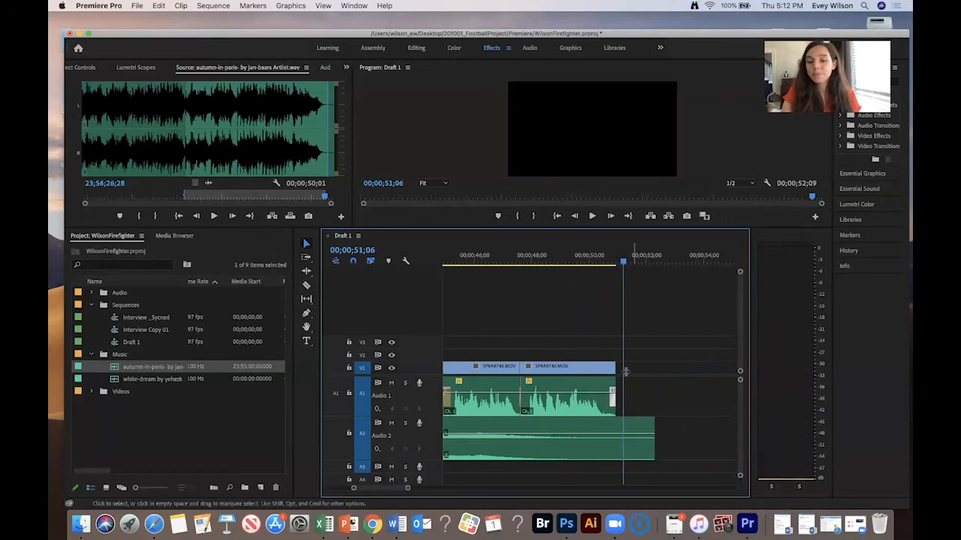
- Trim a few frames off the end of the final video clip and play back the ending
{"action": "left_click", "coordinate": [613, 366]}
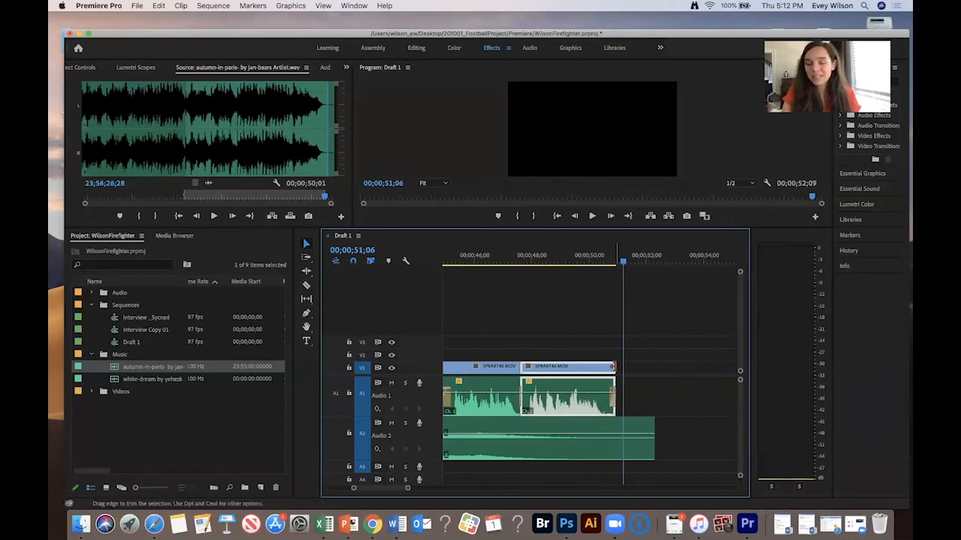
{"action": "left_click_drag", "start_coordinate": [612, 367], "coordinate": [608, 367]}
{"action": "left_click", "coordinate": [588, 256]}
{"action": "key", "text": "space"}
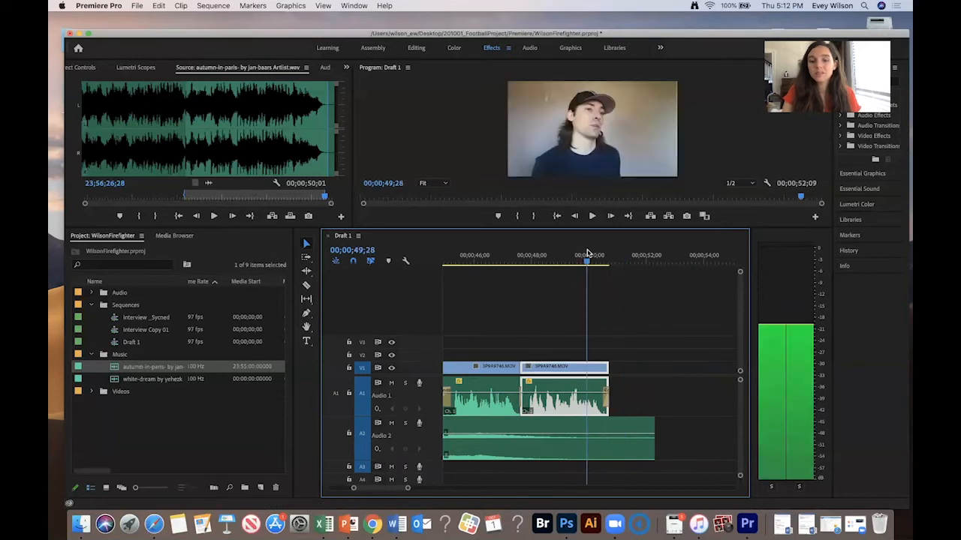
{"action": "key", "text": "space"}
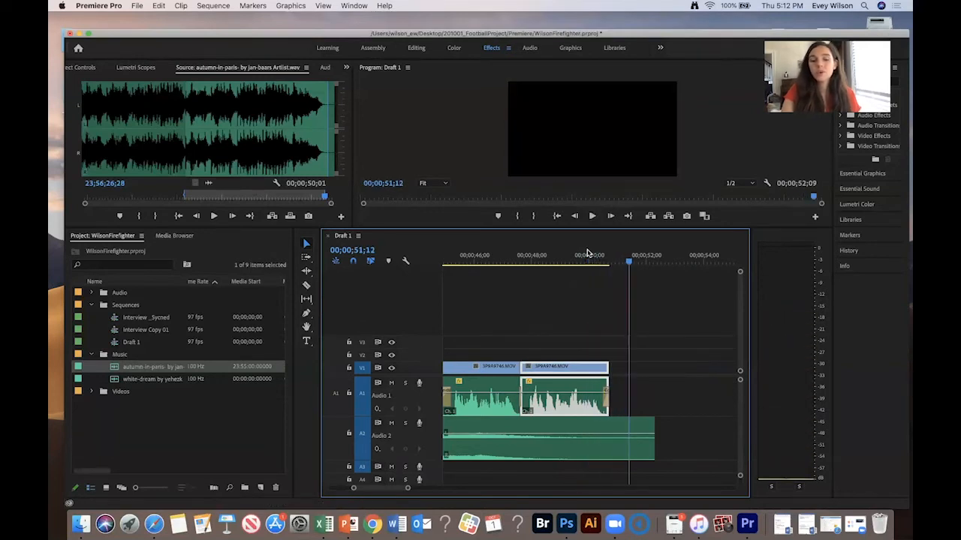
- Open MVI_3437.MP4 from the Videos bin in the source monitor and mark in and out points around 14 seconds
{"action": "key", "text": "minus"}
{"action": "key", "text": "minus"}
{"action": "key", "text": "minus"}
{"action": "key", "text": "minus"}
{"action": "key", "text": "minus"}
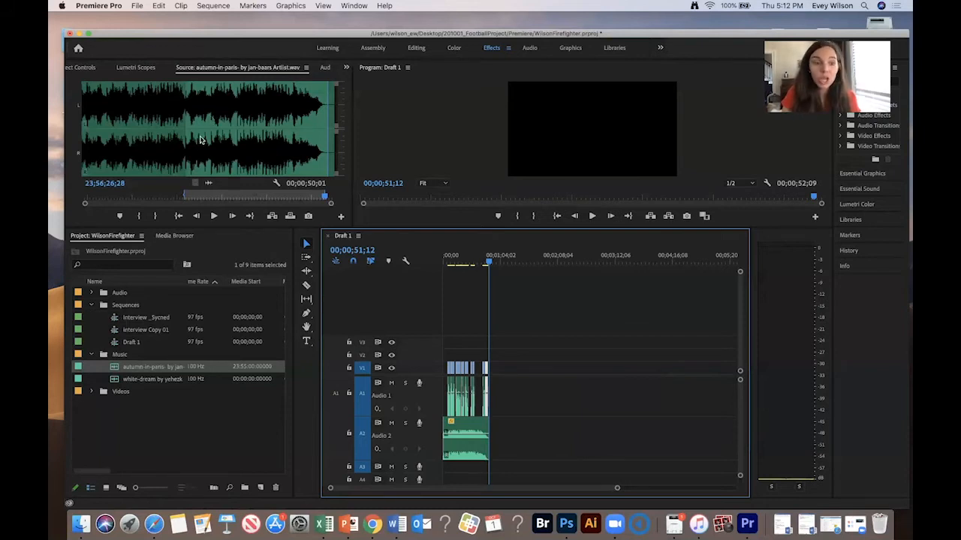
{"action": "left_click", "coordinate": [91, 392]}
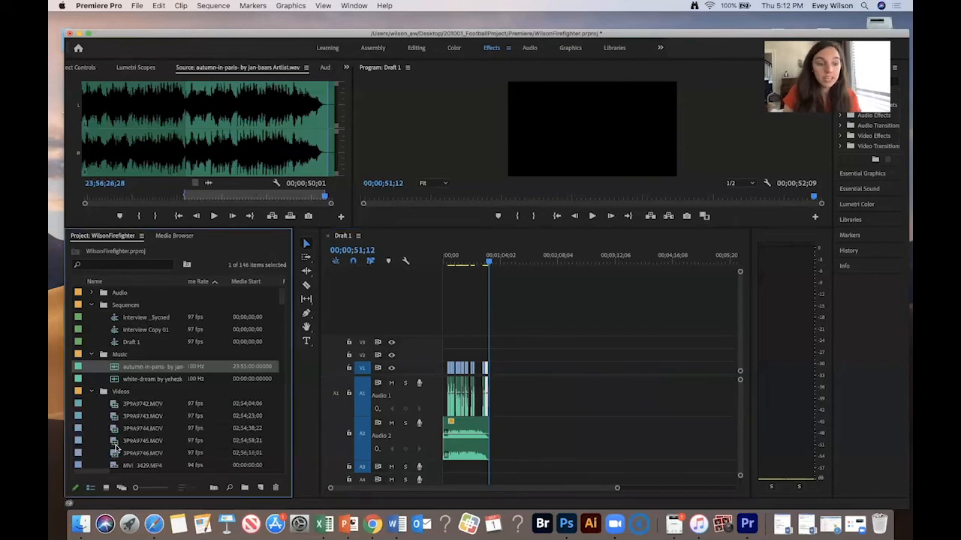
{"action": "scroll", "coordinate": [117, 448], "scroll_direction": "down", "scroll_amount": 5}
{"action": "double_click", "coordinate": [130, 430]}
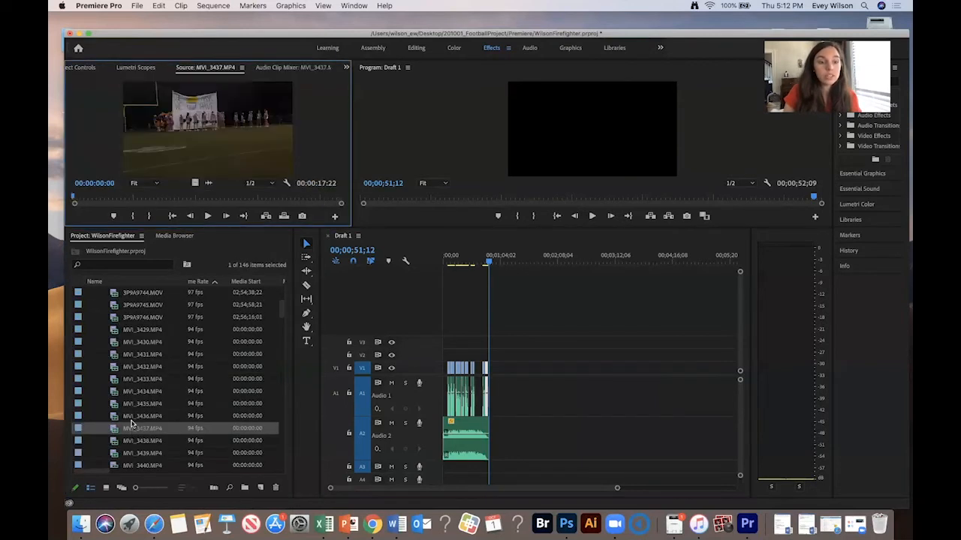
{"action": "left_click_drag", "start_coordinate": [141, 197], "coordinate": [298, 198]}
{"action": "key", "text": "i"}
{"action": "key", "text": "o"}
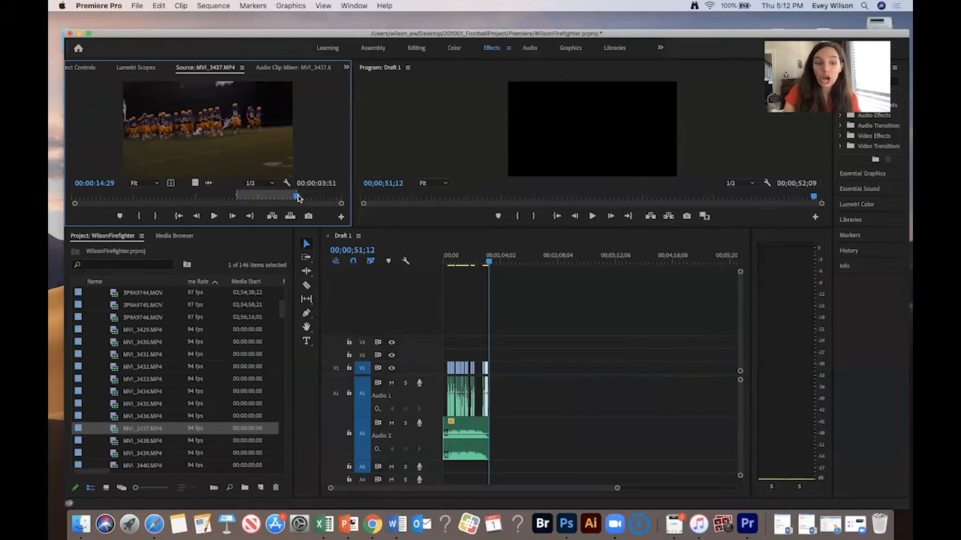
{"action": "left_click_drag", "start_coordinate": [428, 194], "coordinate": [519, 375]}
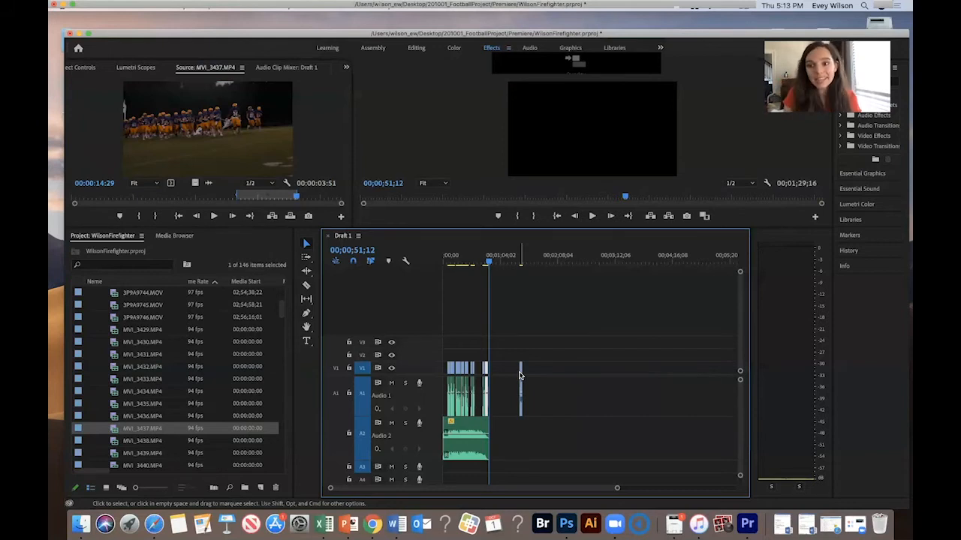
{"action": "left_click_drag", "start_coordinate": [545, 339], "coordinate": [511, 389]}
{"action": "key", "text": "Delete"}
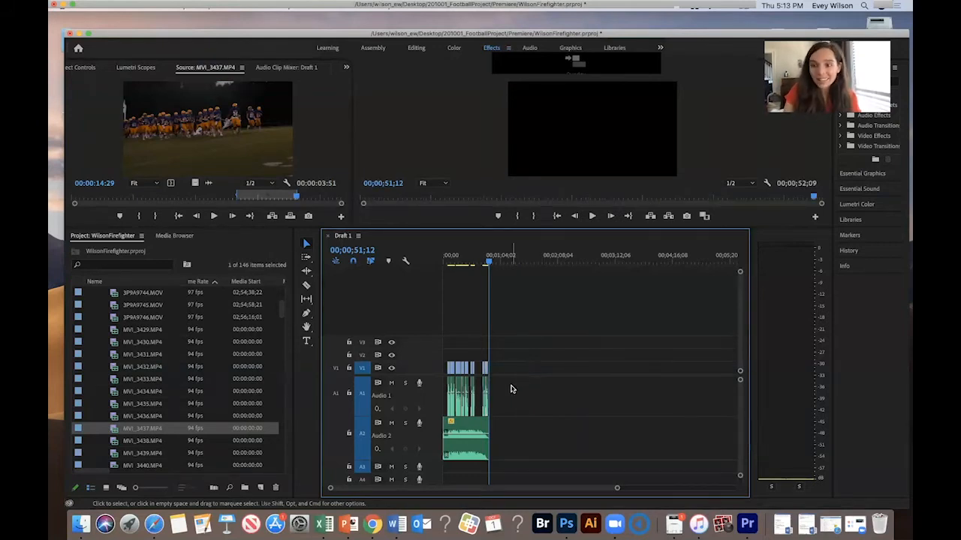
- Close the Draft 1 sequence in the timeline and expand the Videos bin to browse the footage
{"action": "scroll", "coordinate": [255, 317], "scroll_direction": "up", "scroll_amount": 5}
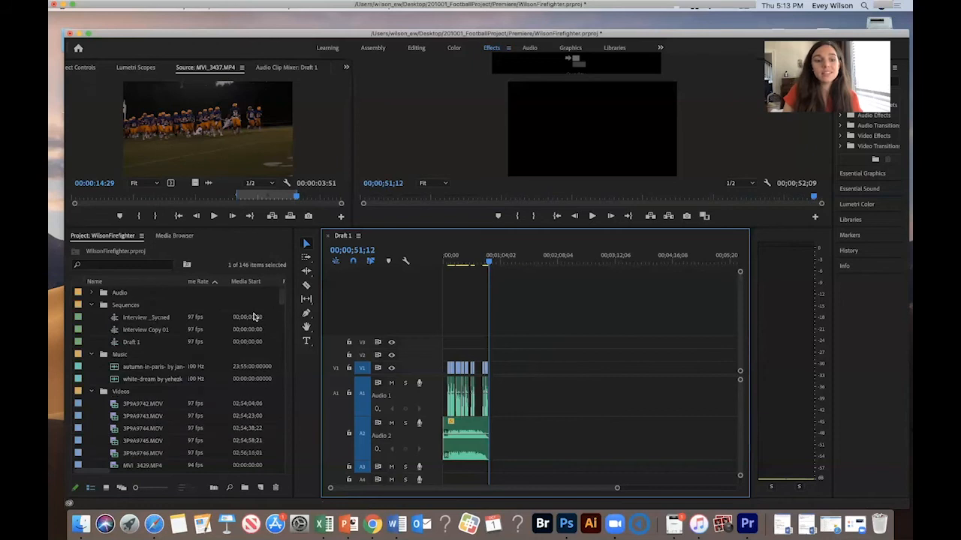
{"action": "left_click", "coordinate": [93, 391]}
{"action": "left_click", "coordinate": [124, 308]}
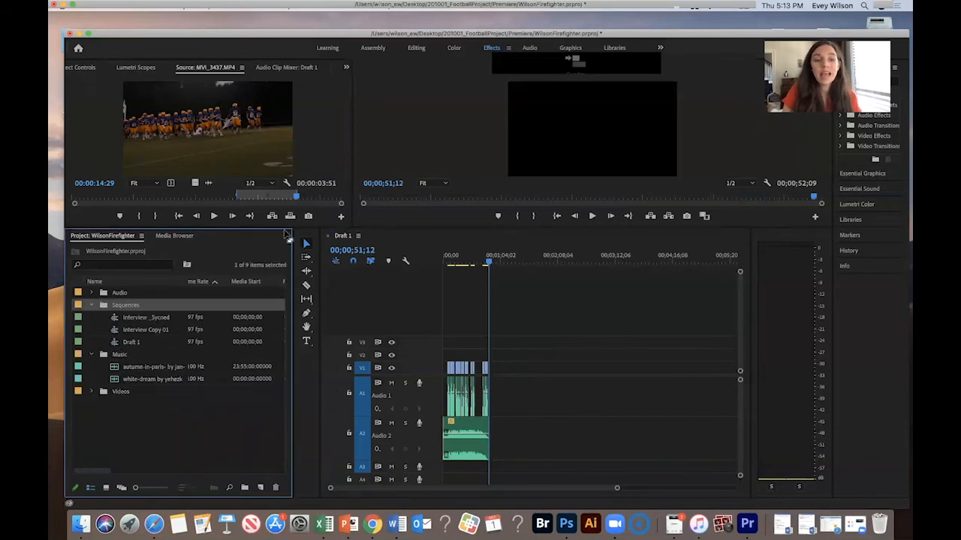
{"action": "left_click", "coordinate": [328, 237]}
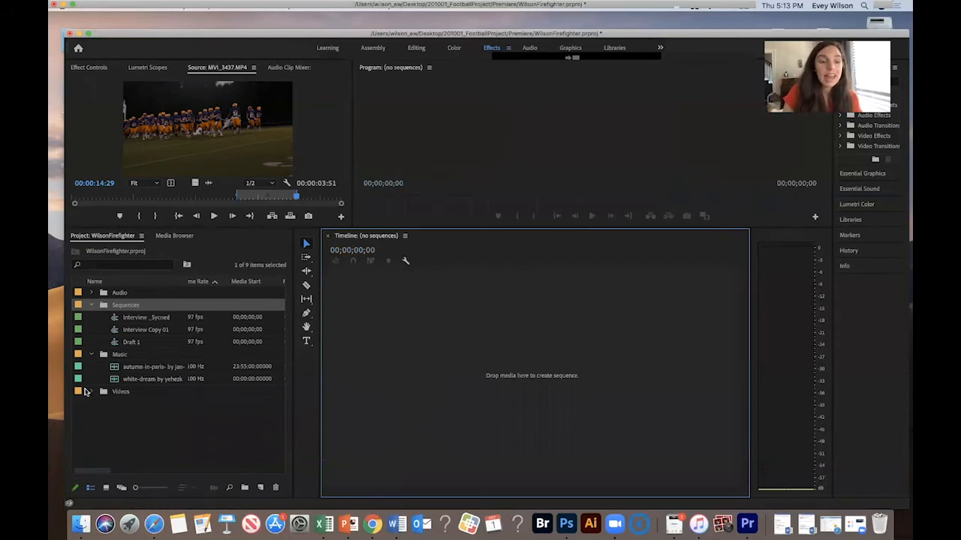
{"action": "left_click", "coordinate": [91, 392]}
{"action": "scroll", "coordinate": [122, 407], "scroll_direction": "down", "scroll_amount": 3}
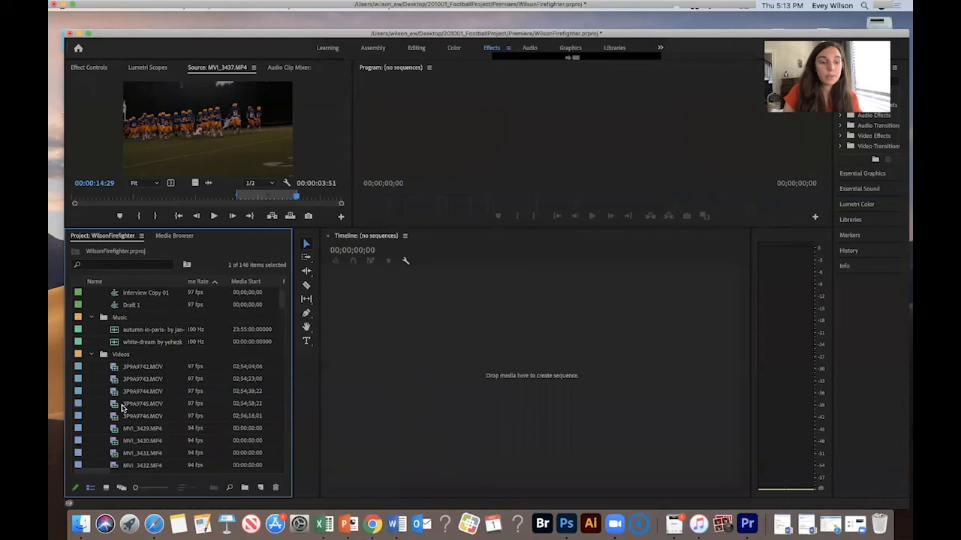
{"action": "scroll", "coordinate": [241, 336], "scroll_direction": "down", "scroll_amount": 2}
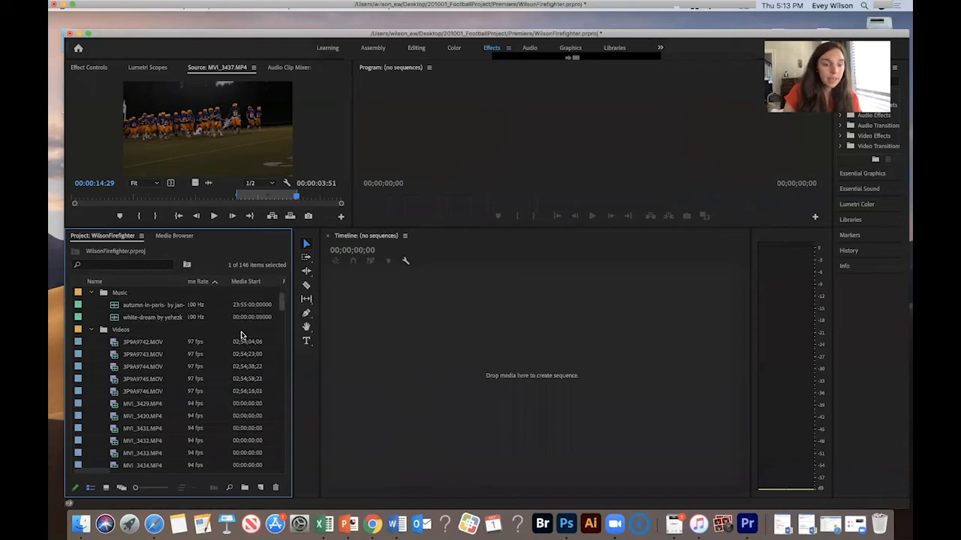
- Create a new sequence from all the video clips from MVI_3429.MP4 through MVI_3571.MP4
{"action": "left_click", "coordinate": [118, 405]}
{"action": "left_click_drag", "start_coordinate": [279, 300], "coordinate": [281, 329]}
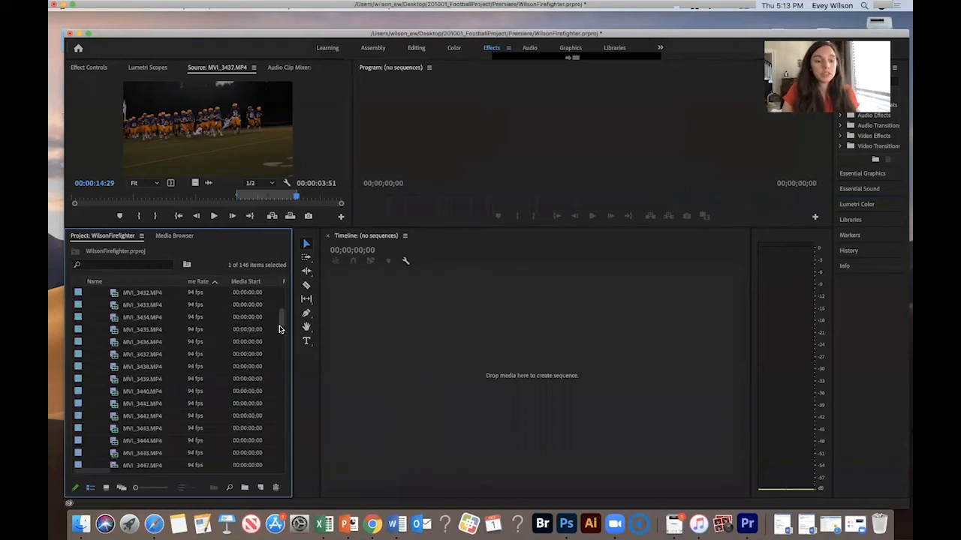
{"action": "left_click_drag", "start_coordinate": [278, 364], "coordinate": [263, 459]}
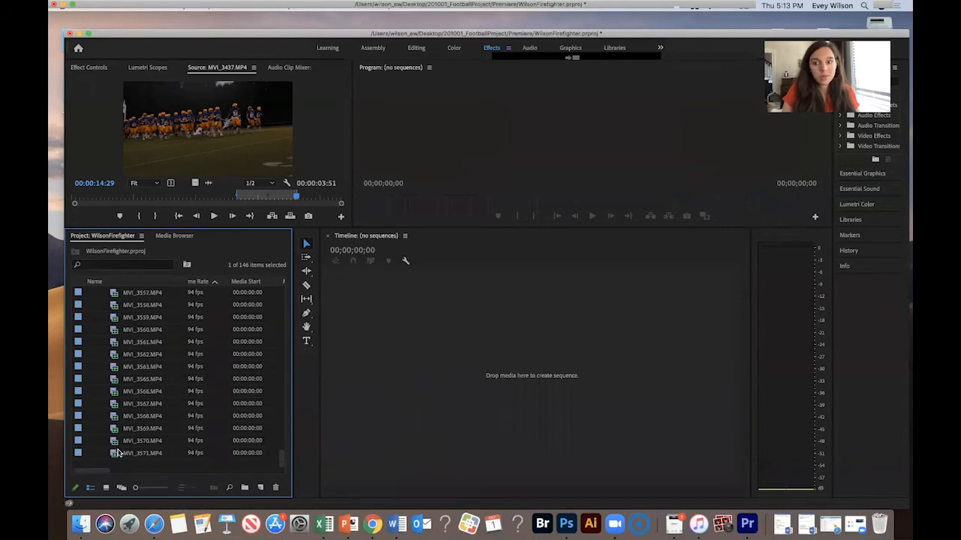
{"action": "left_click", "coordinate": [117, 453], "text": "shift"}
{"action": "left_click_drag", "start_coordinate": [114, 333], "coordinate": [509, 364]}
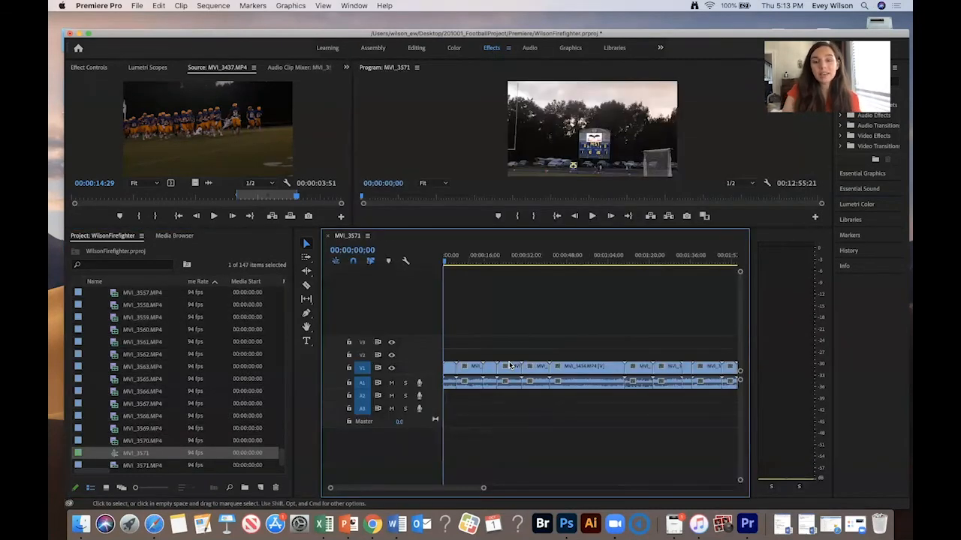
- Fit the whole new sequence in the timeline and scrub through its footage
{"action": "key", "text": "backslash"}
{"action": "left_click", "coordinate": [449, 262]}
{"action": "left_click_drag", "start_coordinate": [448, 261], "coordinate": [665, 251]}
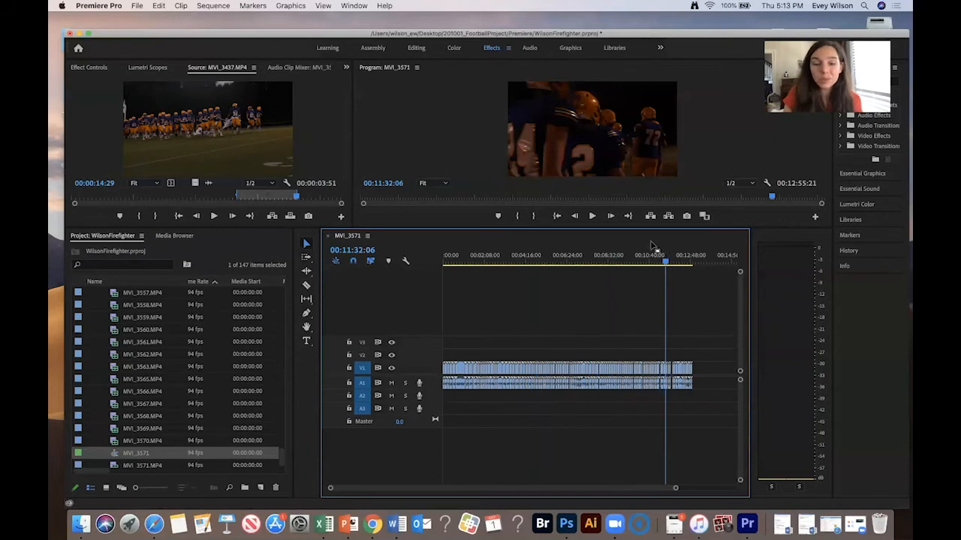
{"action": "left_click_drag", "start_coordinate": [480, 257], "coordinate": [618, 261]}
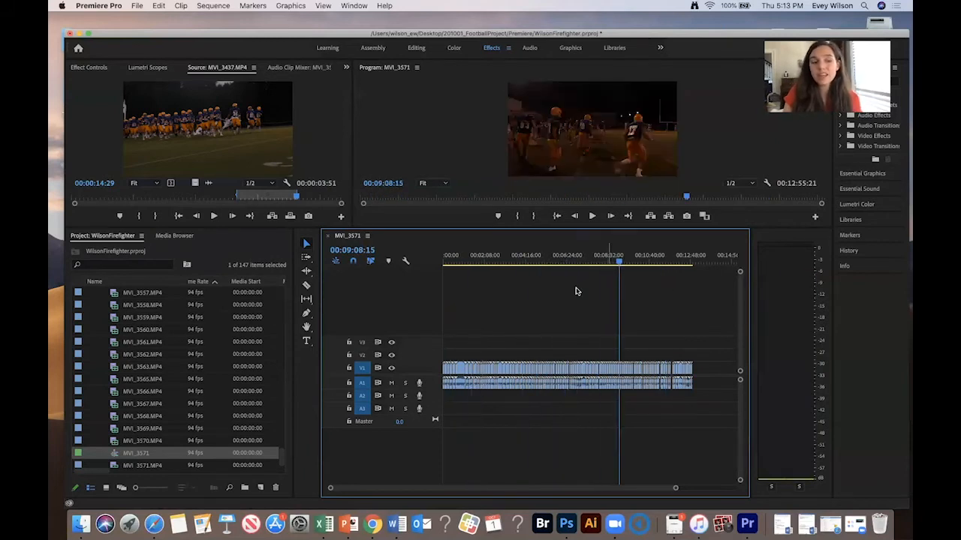
- Move the new MVI_3571 sequence into the Sequences bin
{"action": "scroll", "coordinate": [137, 397], "scroll_direction": "up", "scroll_amount": 10}
{"action": "scroll", "coordinate": [137, 397], "scroll_direction": "up", "scroll_amount": 5}
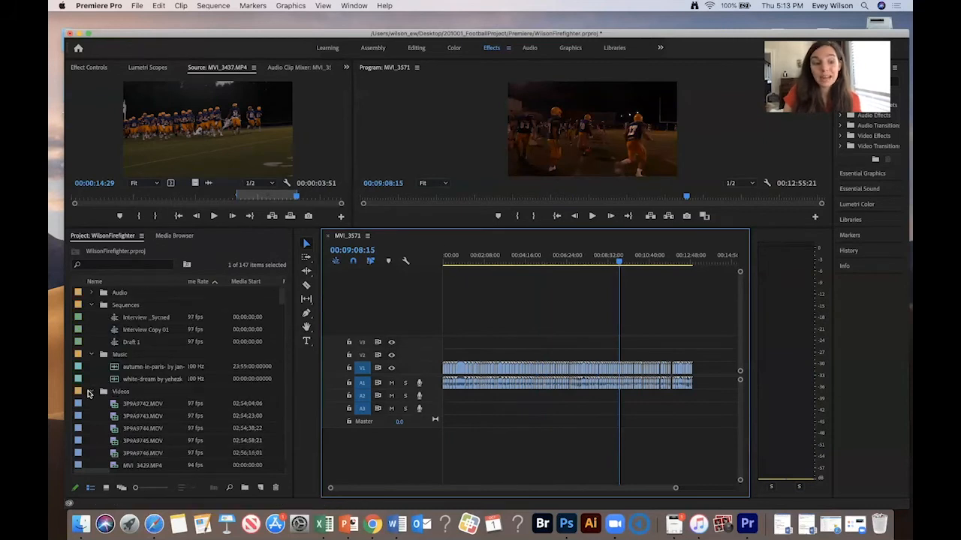
{"action": "scroll", "coordinate": [138, 410], "scroll_direction": "down", "scroll_amount": 10}
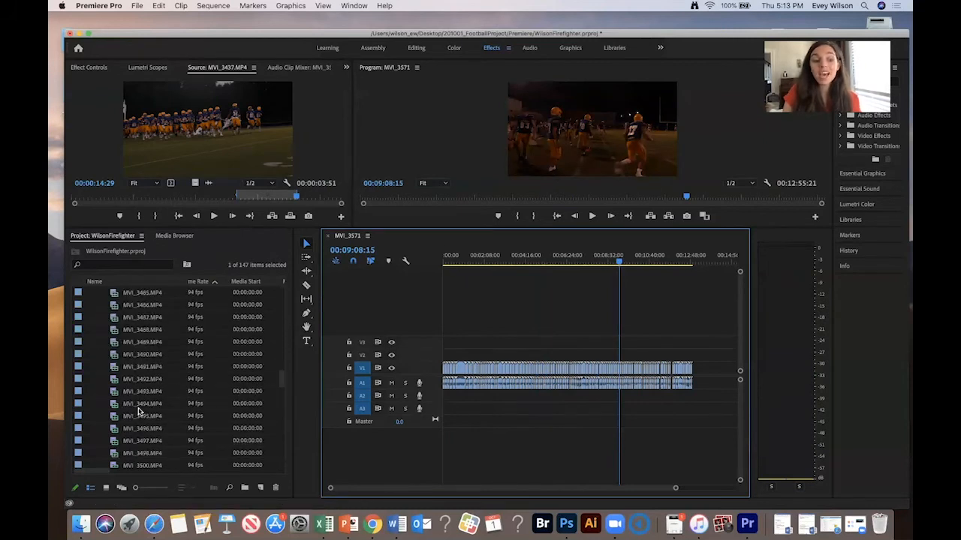
{"action": "scroll", "coordinate": [138, 409], "scroll_direction": "down", "scroll_amount": 5}
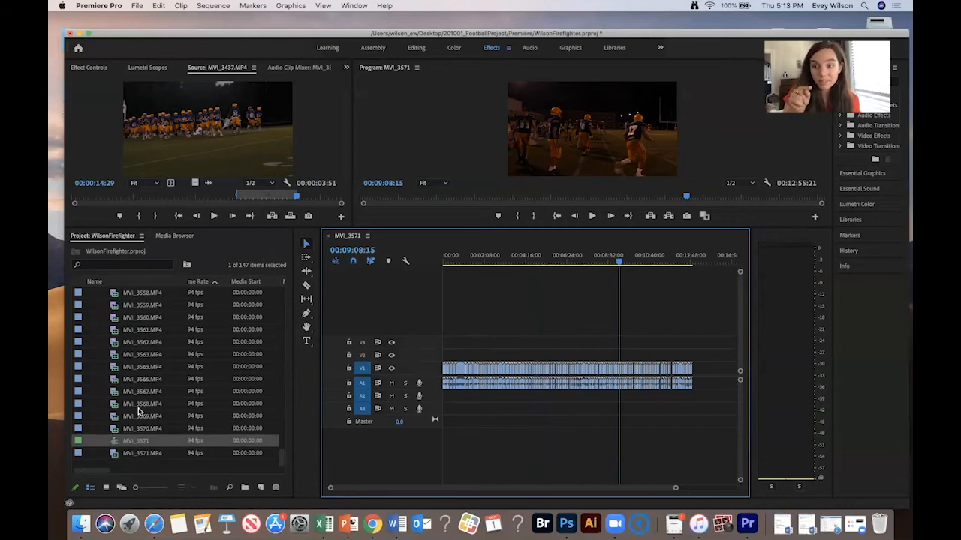
{"action": "left_click", "coordinate": [115, 439]}
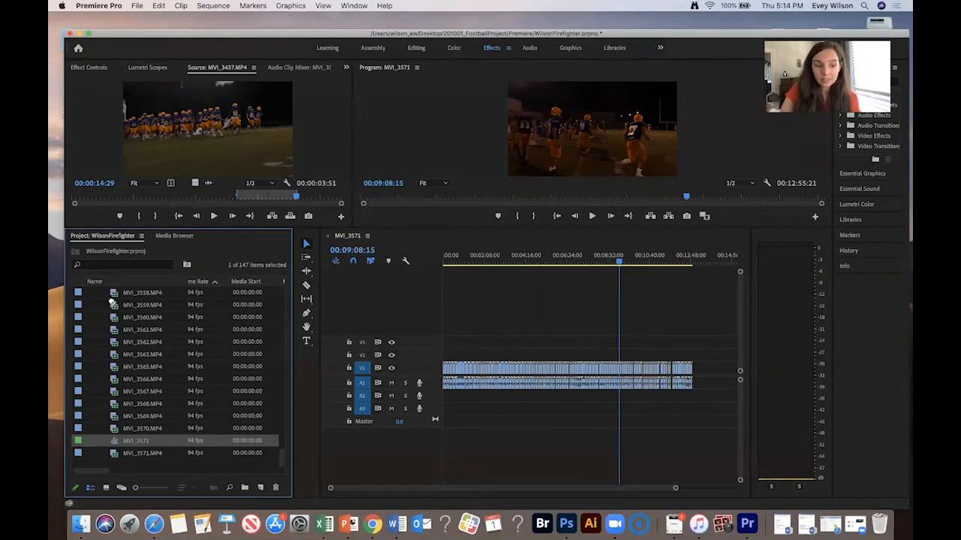
{"action": "scroll", "coordinate": [110, 301], "scroll_direction": "up", "scroll_amount": 20}
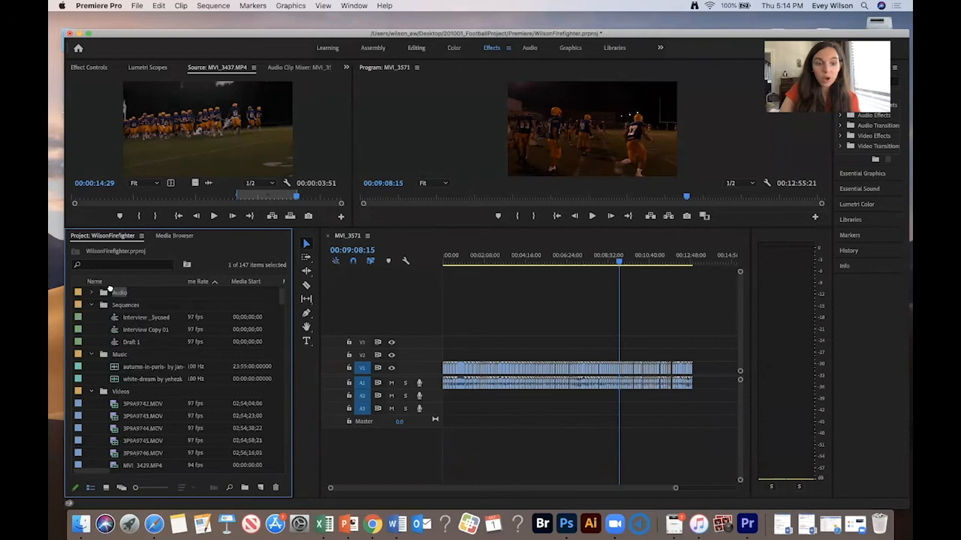
{"action": "left_click_drag", "start_coordinate": [113, 304], "coordinate": [115, 305]}
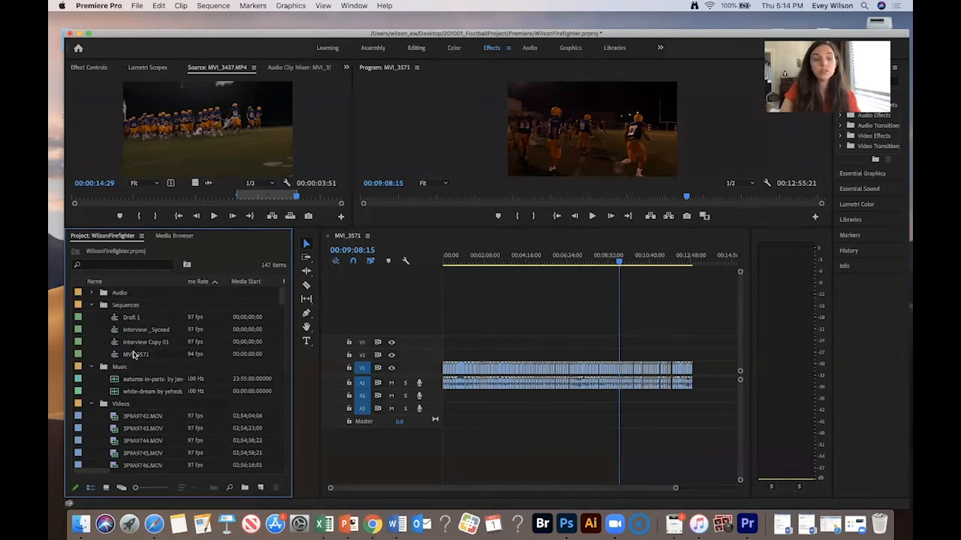
- Rename the sequence BRoll and open it in the timeline
{"action": "left_click", "coordinate": [133, 355]}
{"action": "left_click", "coordinate": [129, 354]}
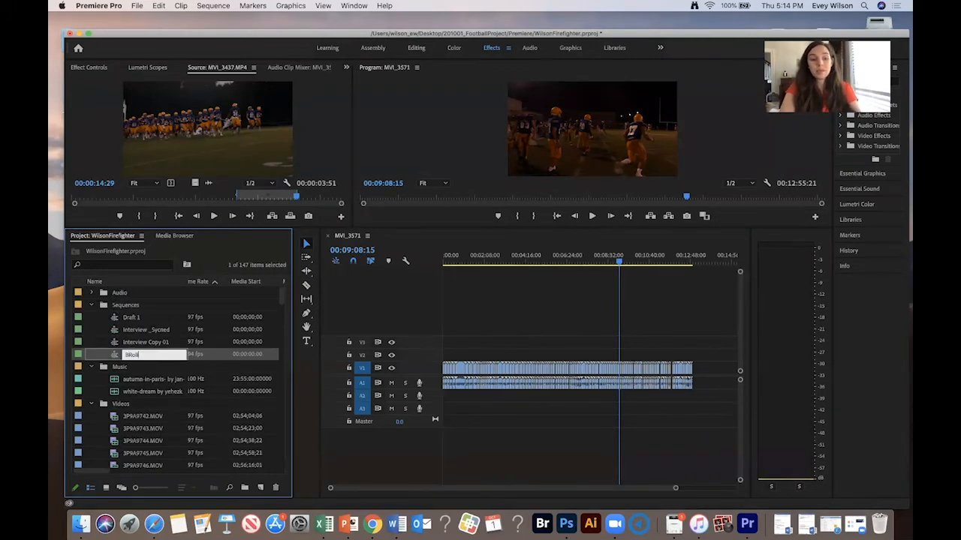
{"action": "type", "text": "BRoll"}
{"action": "key", "text": "Tab"}
{"action": "double_click", "coordinate": [113, 354]}
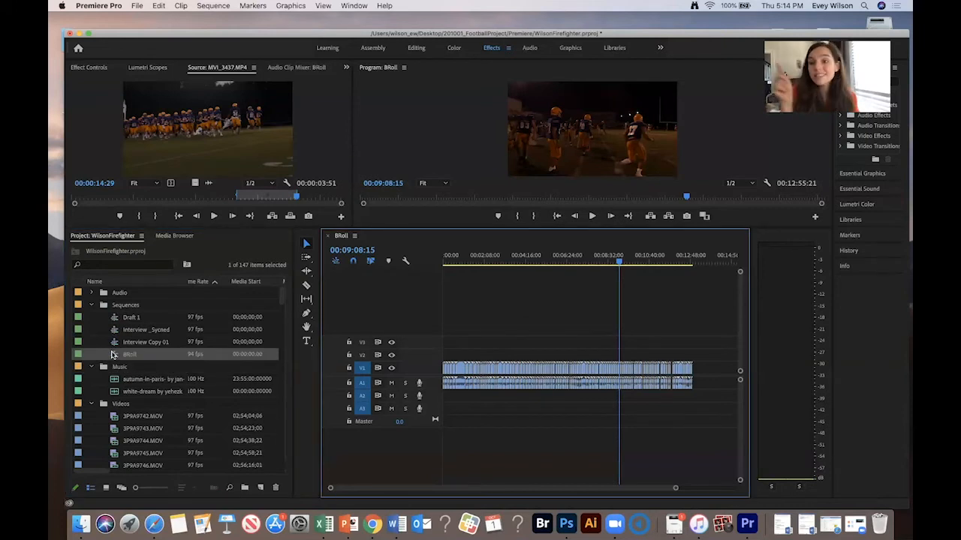
- Scrub the start of BRoll and move the MVI_3432 clip around 24 seconds up to track V2
{"action": "left_click_drag", "start_coordinate": [456, 257], "coordinate": [583, 263]}
{"action": "key", "text": "equal"}
{"action": "key", "text": "equal"}
{"action": "key", "text": "equal"}
{"action": "key", "text": "equal"}
{"action": "key", "text": "equal"}
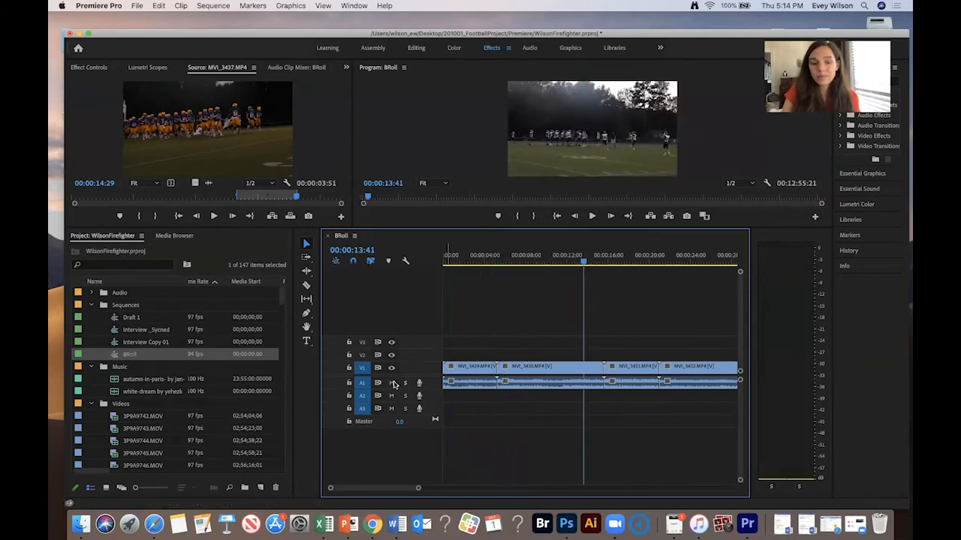
{"action": "scroll", "coordinate": [565, 336], "scroll_direction": "right", "scroll_amount": 3}
{"action": "left_click_drag", "start_coordinate": [508, 260], "coordinate": [620, 263]}
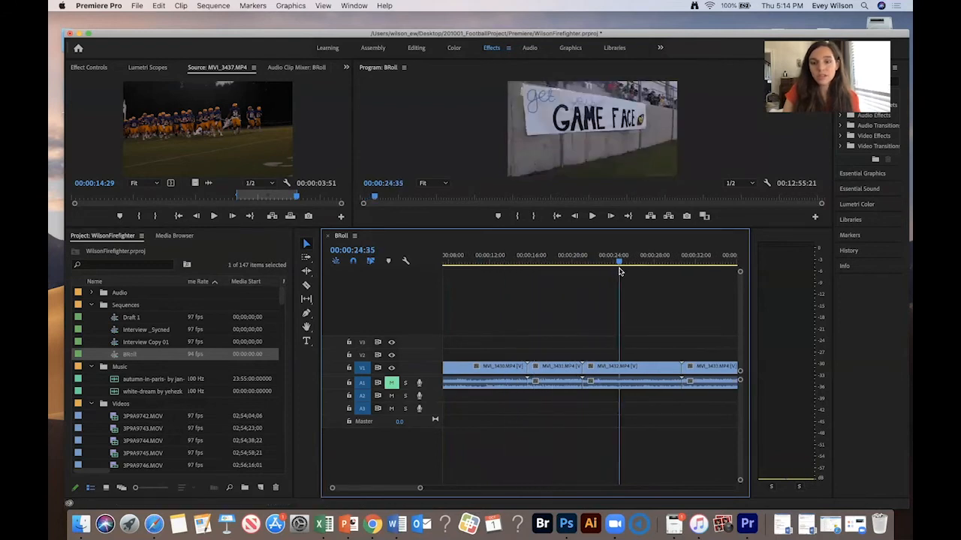
{"action": "left_click", "coordinate": [608, 367]}
{"action": "left_click_drag", "start_coordinate": [608, 363], "coordinate": [609, 351]}
- Split the BRoll clip at the playhead around 1:33 and play from there
{"action": "scroll", "coordinate": [650, 318], "scroll_direction": "right", "scroll_amount": 2}
{"action": "left_click_drag", "start_coordinate": [580, 262], "coordinate": [718, 264]}
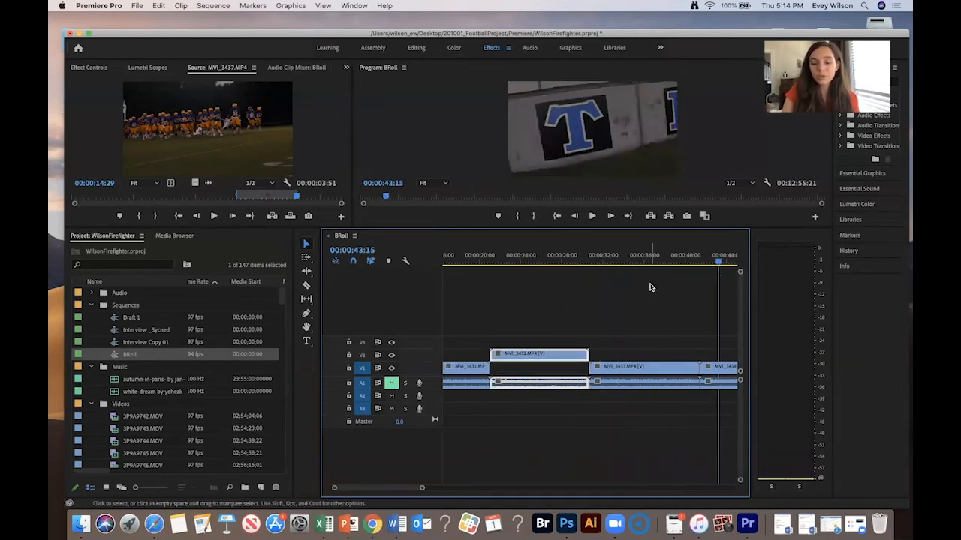
{"action": "key", "text": "minus"}
{"action": "left_click_drag", "start_coordinate": [653, 263], "coordinate": [719, 265]}
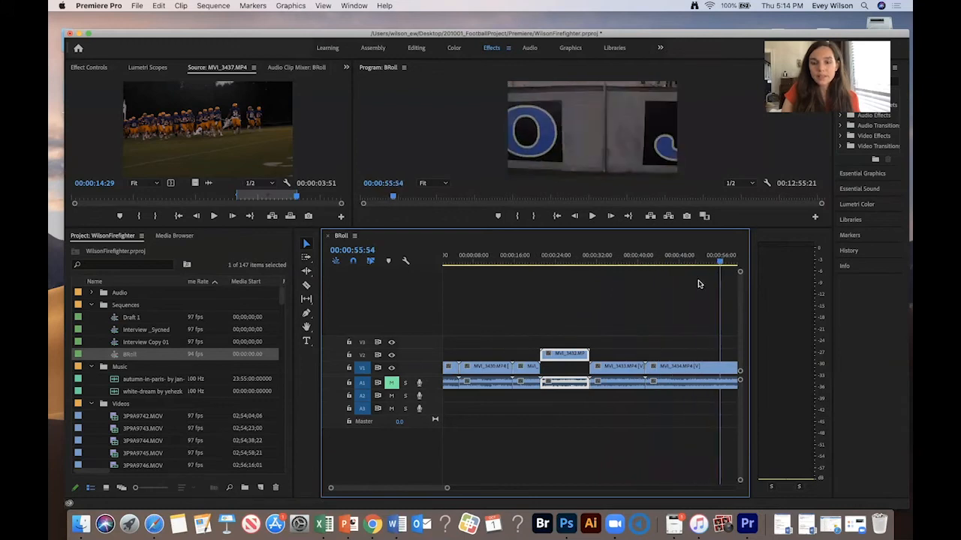
{"action": "key", "text": "minus"}
{"action": "key", "text": "minus"}
{"action": "left_click_drag", "start_coordinate": [507, 265], "coordinate": [565, 267]}
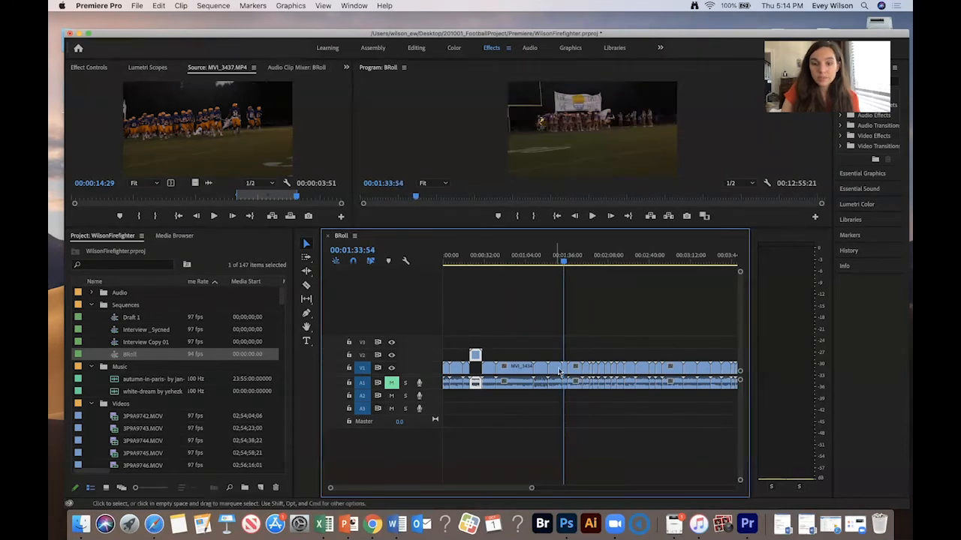
{"action": "key", "text": "super+k"}
{"action": "key", "text": "space"}
- Play the footage near 2:10 and move that clip up to track V2
{"action": "left_click", "coordinate": [560, 263]}
{"action": "left_click_drag", "start_coordinate": [561, 262], "coordinate": [610, 268]}
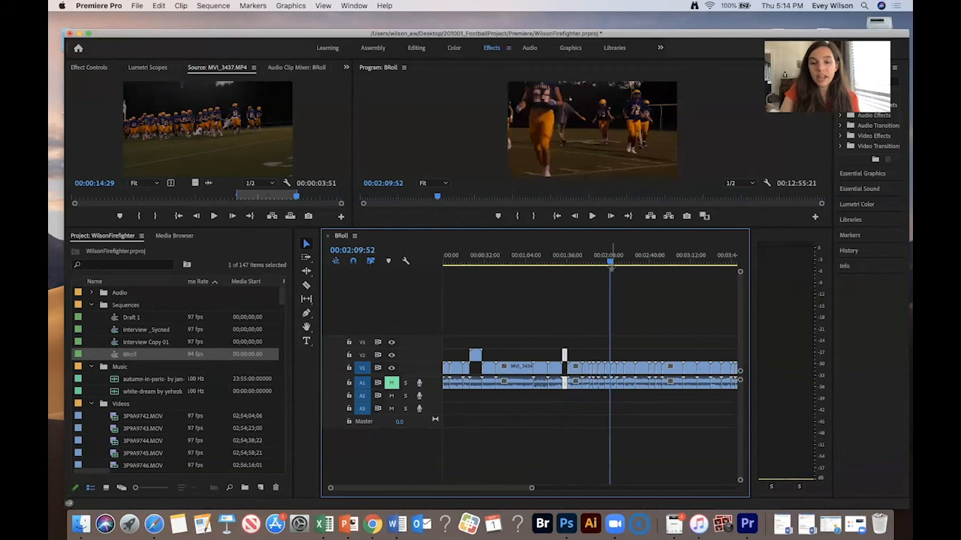
{"action": "key", "text": "equal"}
{"action": "key", "text": "equal"}
{"action": "key", "text": "space"}
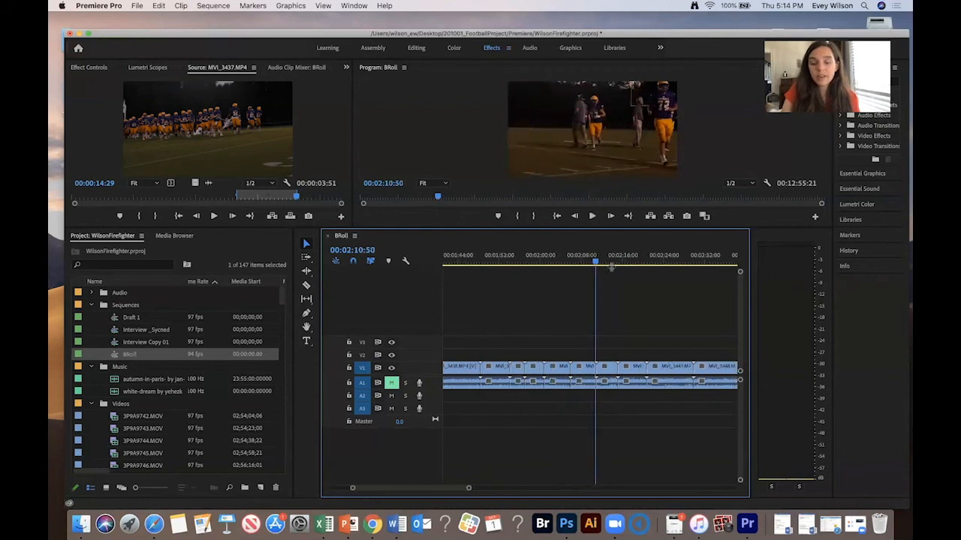
{"action": "left_click_drag", "start_coordinate": [586, 365], "coordinate": [584, 354]}
- Select the clip around 2:28 and move it up to track V2
{"action": "left_click_drag", "start_coordinate": [600, 255], "coordinate": [681, 256]}
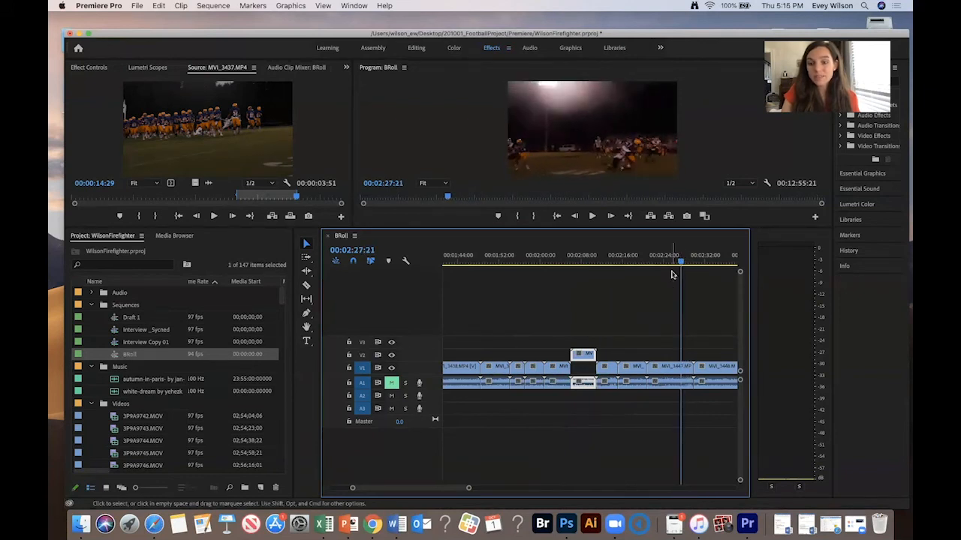
{"action": "left_click", "coordinate": [678, 260]}
{"action": "left_click_drag", "start_coordinate": [650, 334], "coordinate": [668, 395]}
{"action": "key", "text": "space"}
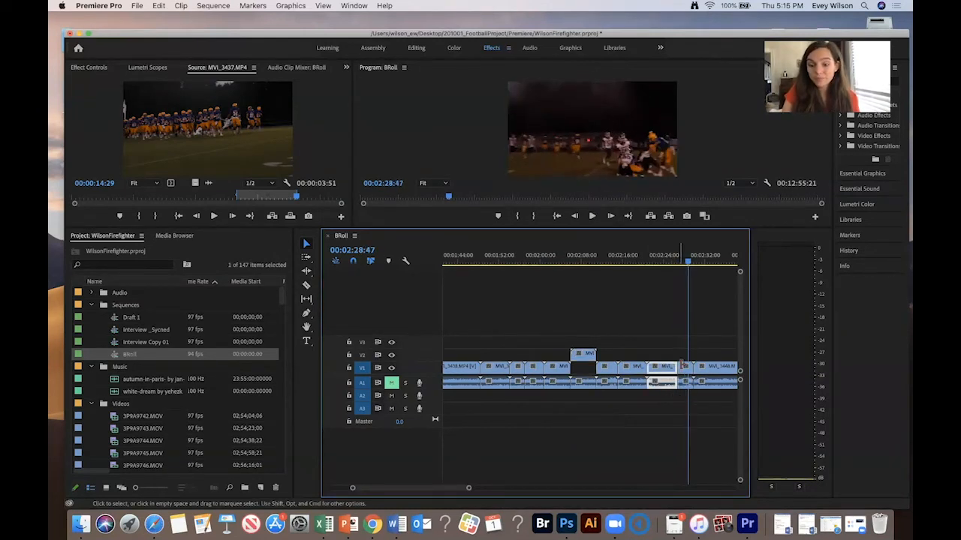
{"action": "left_click_drag", "start_coordinate": [684, 365], "coordinate": [684, 353]}
- Scrub further into BRoll and move the clip around 3:22 up to track V2
{"action": "scroll", "coordinate": [693, 335], "scroll_direction": "right", "scroll_amount": 1}
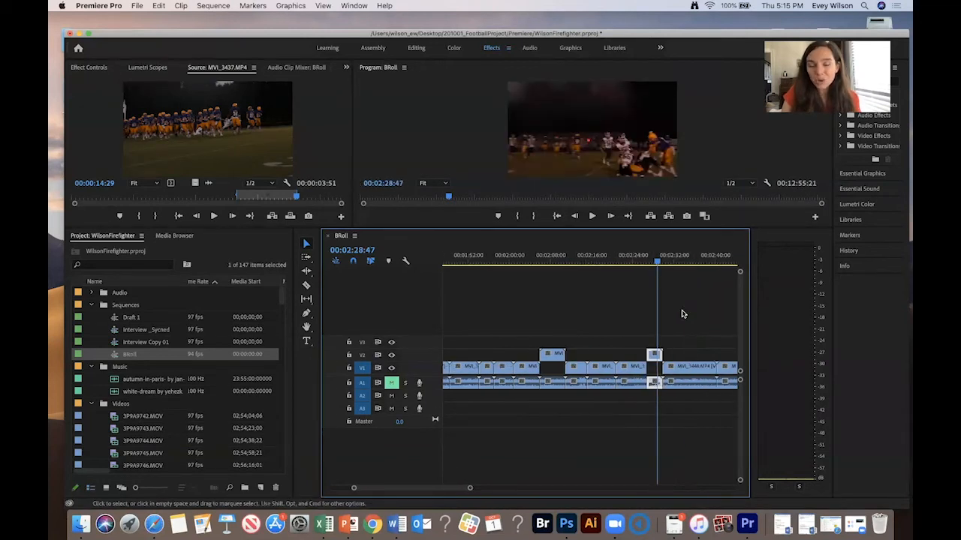
{"action": "left_click_drag", "start_coordinate": [667, 261], "coordinate": [710, 263]}
{"action": "key", "text": "minus"}
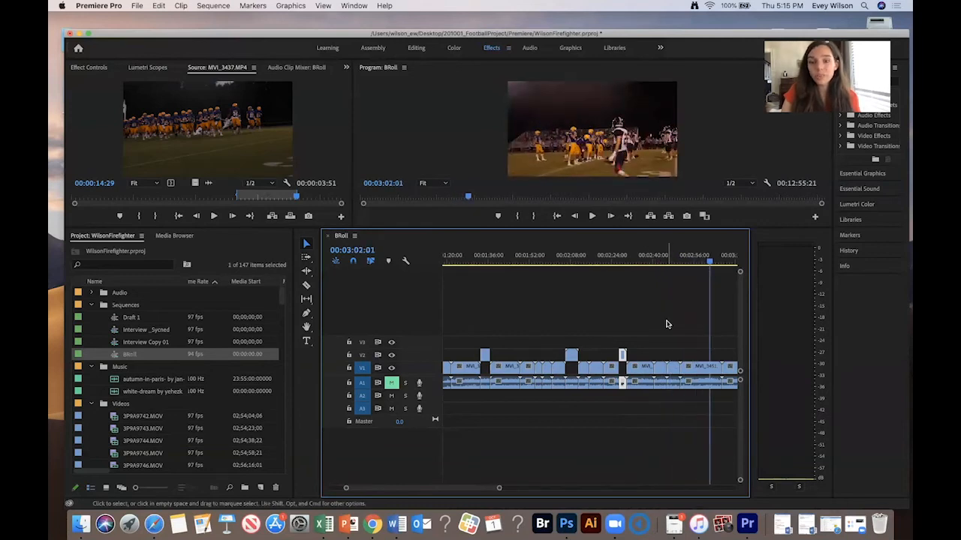
{"action": "scroll", "coordinate": [665, 326], "scroll_direction": "right", "scroll_amount": 3}
{"action": "mouse_move", "coordinate": [643, 260]}
{"action": "left_mouse_down"}
{"action": "mouse_move", "coordinate": [695, 264]}
{"action": "mouse_move", "coordinate": [638, 263]}
{"action": "left_mouse_up"}
{"action": "key", "text": "minus"}
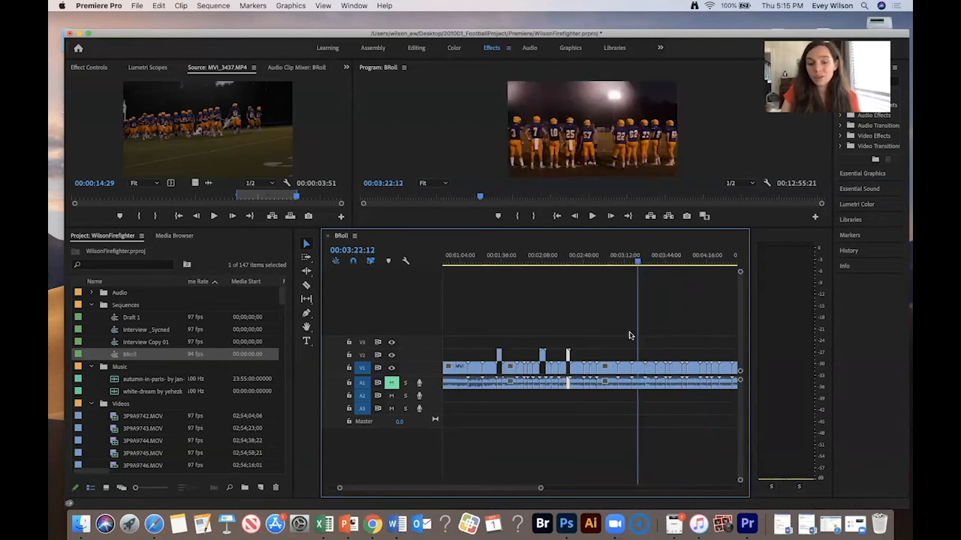
{"action": "left_click_drag", "start_coordinate": [640, 368], "coordinate": [640, 356]}
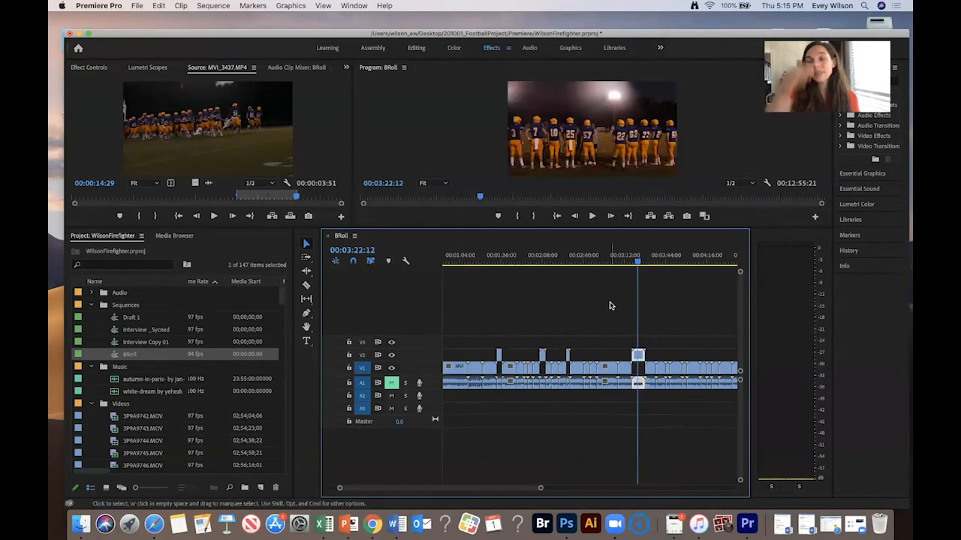
- Play the footage around 4:46 and move the cheerleader clip up to track V2
{"action": "key", "text": "minus"}
{"action": "mouse_move", "coordinate": [580, 259]}
{"action": "left_mouse_down"}
{"action": "mouse_move", "coordinate": [656, 265]}
{"action": "mouse_move", "coordinate": [584, 261]}
{"action": "left_mouse_up"}
{"action": "key", "text": "="}
{"action": "key", "text": "="}
{"action": "key", "text": "space"}
{"action": "key", "text": "space"}
{"action": "key", "text": "space"}
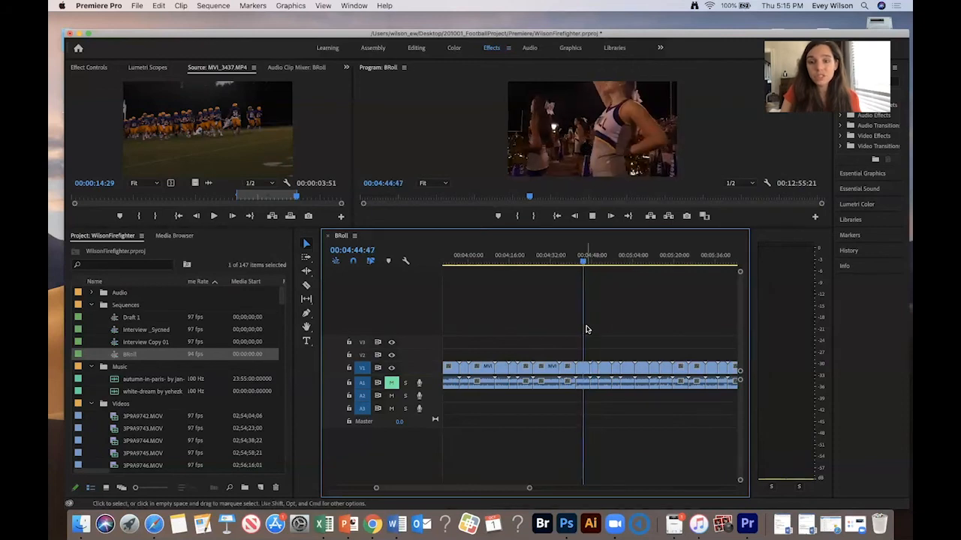
{"action": "key", "text": "space"}
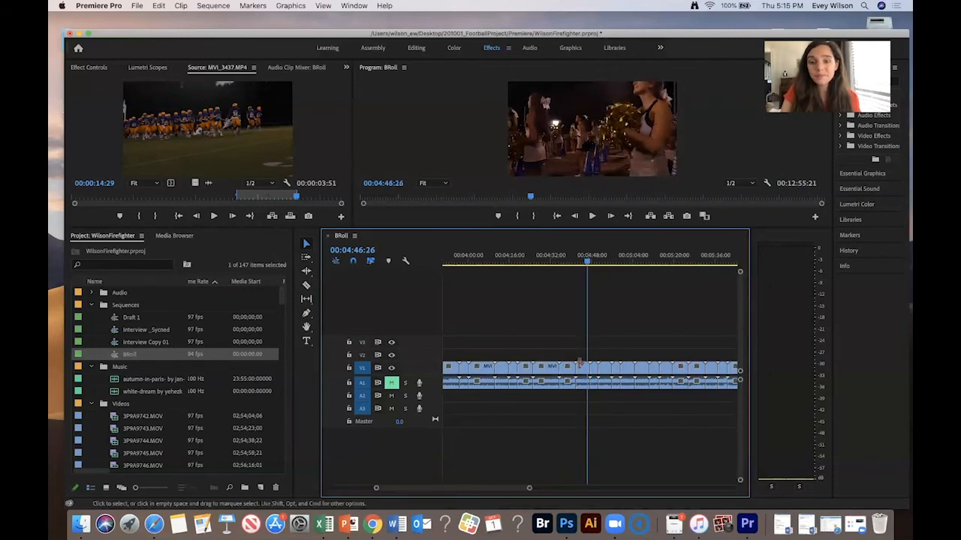
{"action": "left_click_drag", "start_coordinate": [582, 368], "coordinate": [449, 353]}
{"action": "key", "text": "minus"}
{"action": "key", "text": "backslash"}
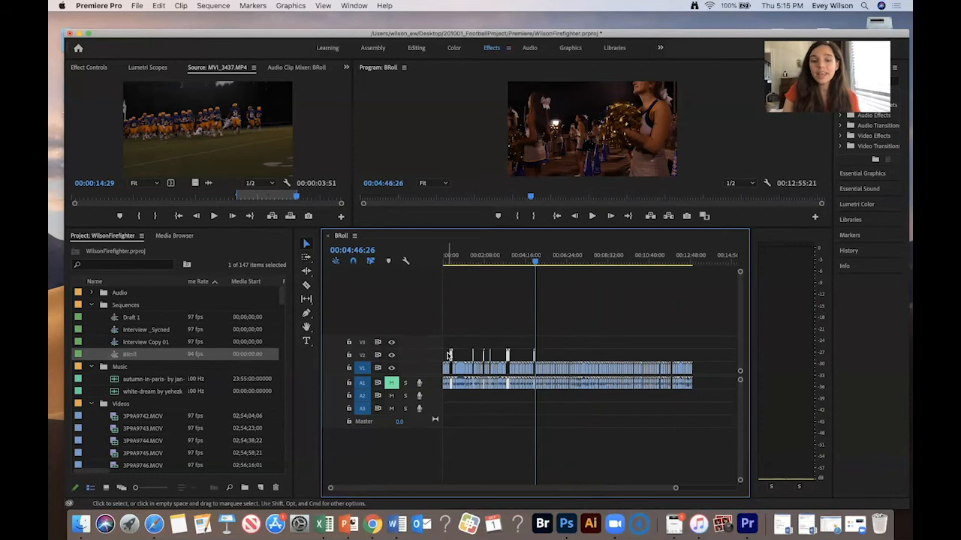
- Paste the selected V2 B-roll clips into Draft 1 at about 1:32, then undo the paste
{"action": "left_click_drag", "start_coordinate": [573, 325], "coordinate": [448, 360]}
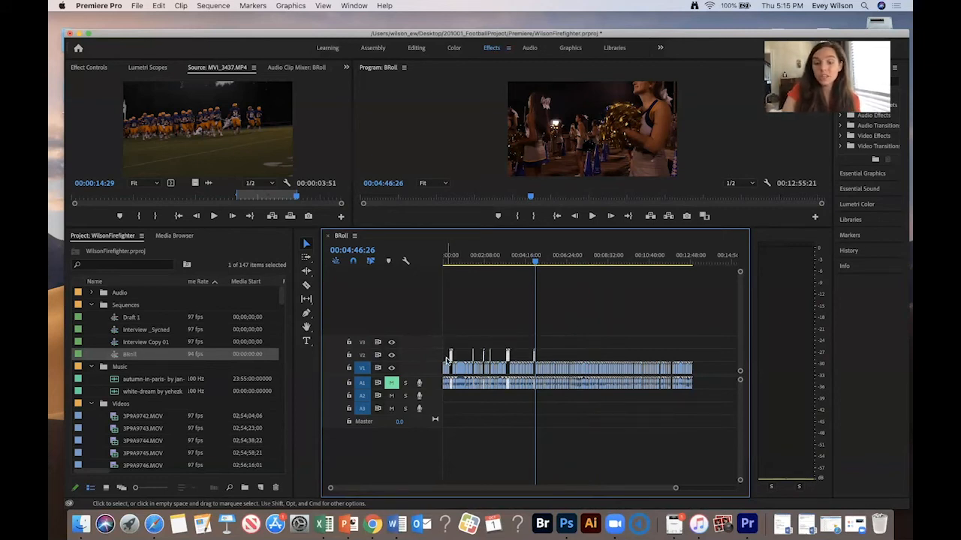
{"action": "key", "text": "="}
{"action": "key", "text": "minus"}
{"action": "key", "text": "minus"}
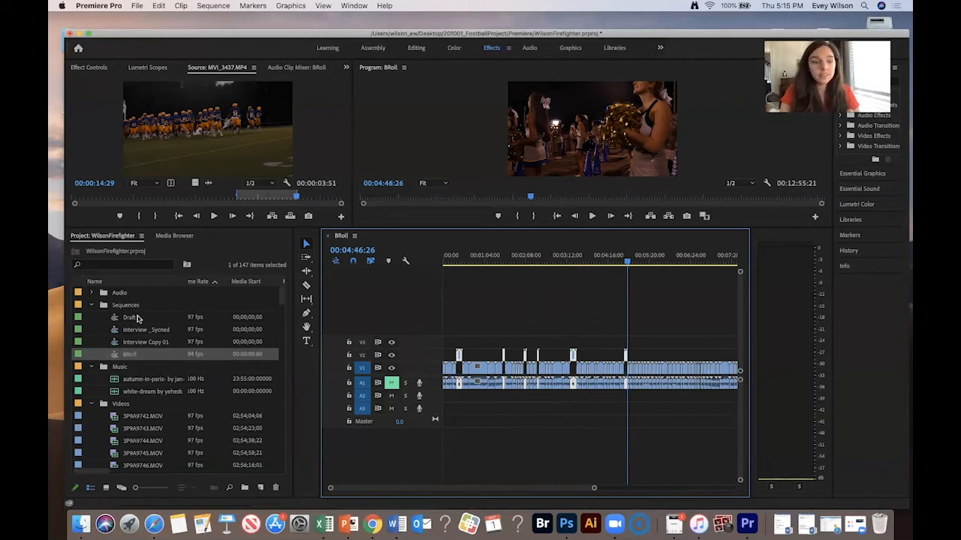
{"action": "double_click", "coordinate": [115, 321]}
{"action": "left_click", "coordinate": [527, 261]}
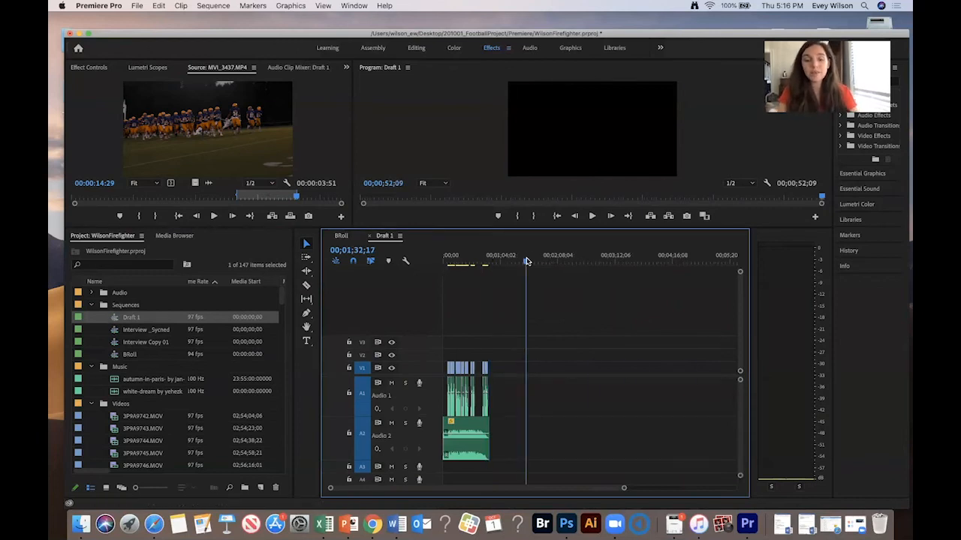
{"action": "key", "text": "super+v"}
{"action": "scroll", "coordinate": [562, 281], "scroll_direction": "left", "scroll_amount": 5}
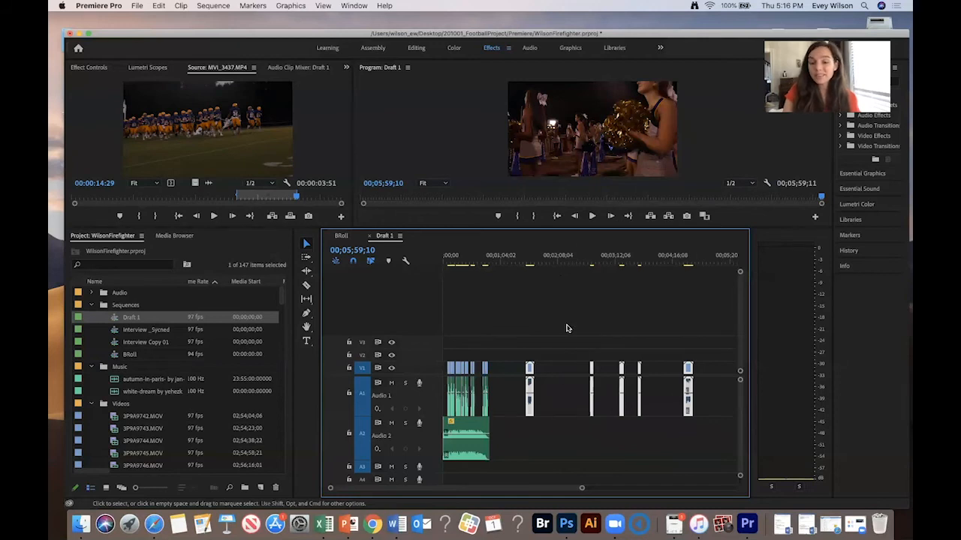
{"action": "key", "text": "minus"}
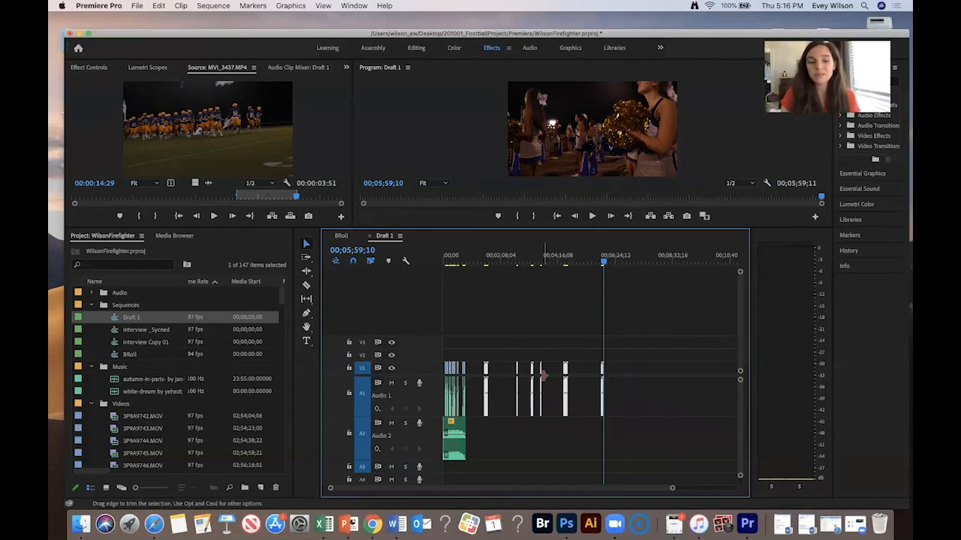
{"action": "key", "text": "super+z"}
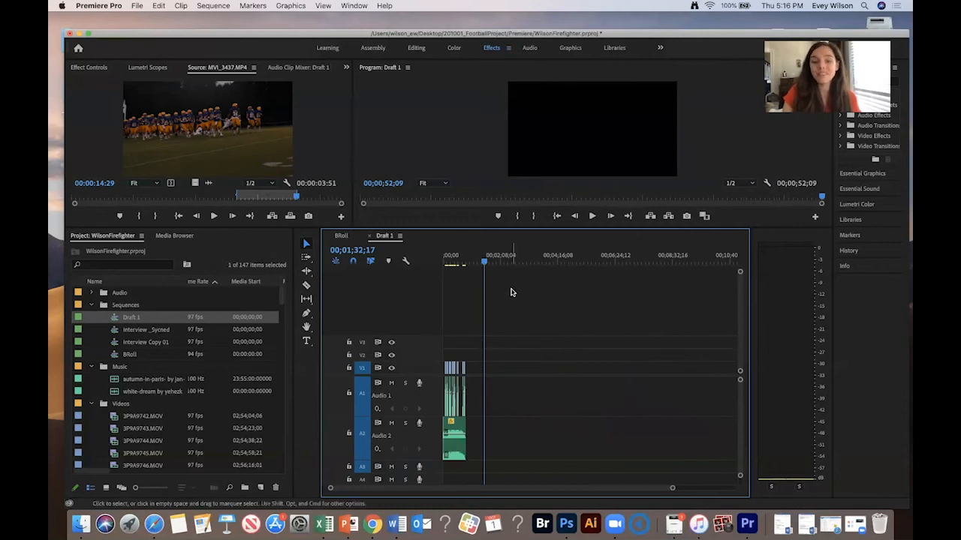
- Lock tracks V1, A1 and A2, then paste the selected B-roll clips into Draft 1 at about 1:32
{"action": "left_click", "coordinate": [348, 369]}
{"action": "left_click", "coordinate": [348, 393]}
{"action": "left_click", "coordinate": [348, 433]}
{"action": "left_click_drag", "start_coordinate": [496, 258], "coordinate": [484, 258]}
{"action": "key", "text": "super+v"}
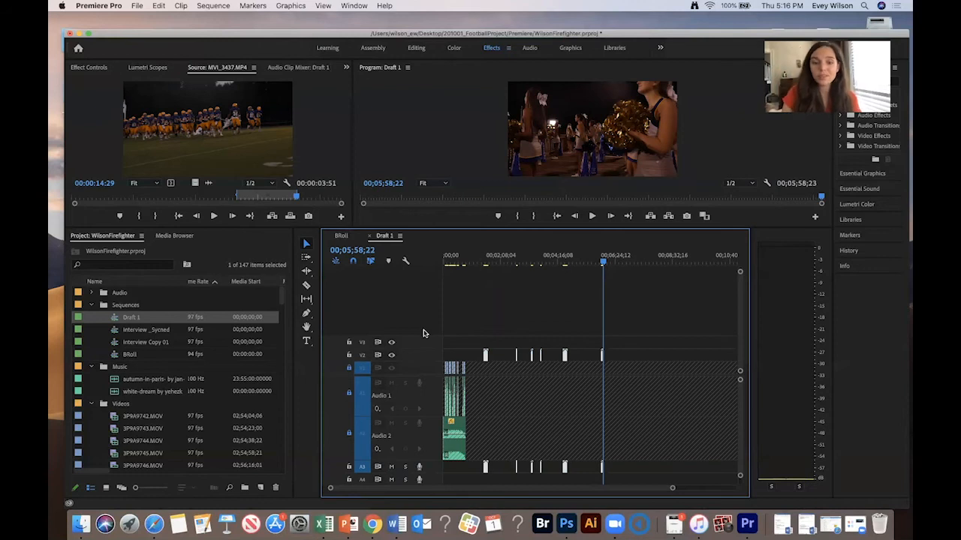
- Move the first pasted B-roll clip on V2 to the very start of Draft 1
{"action": "left_click", "coordinate": [489, 257]}
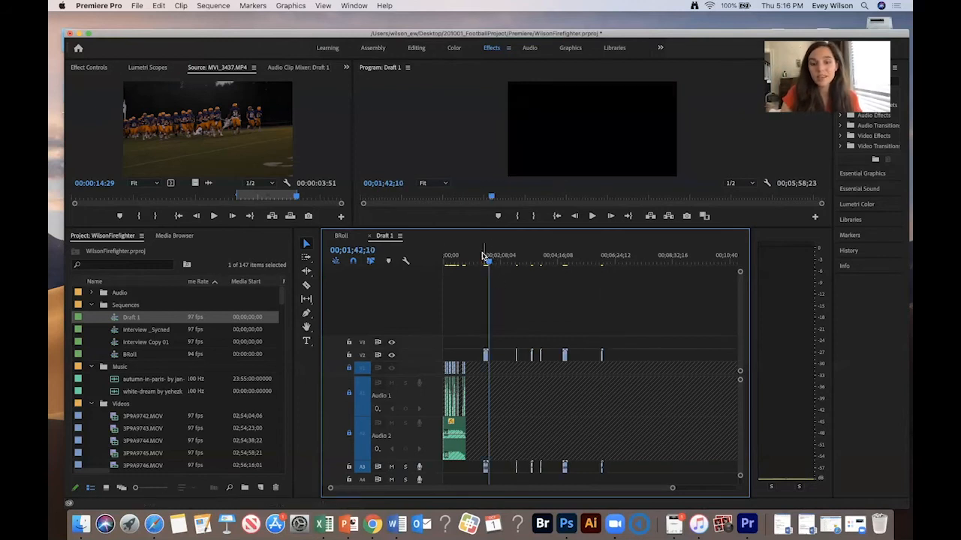
{"action": "left_click_drag", "start_coordinate": [484, 356], "coordinate": [443, 357]}
{"action": "left_click", "coordinate": [440, 257]}
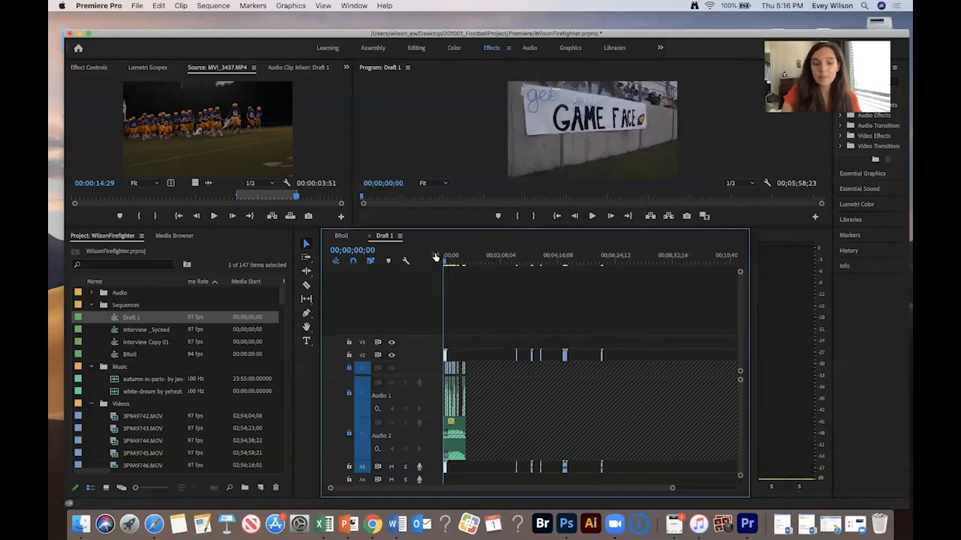
- Move the cheerleader clip at about 5:56 on V2 to the start of the sequence, after the first clip
{"action": "left_click_drag", "start_coordinate": [512, 255], "coordinate": [603, 261]}
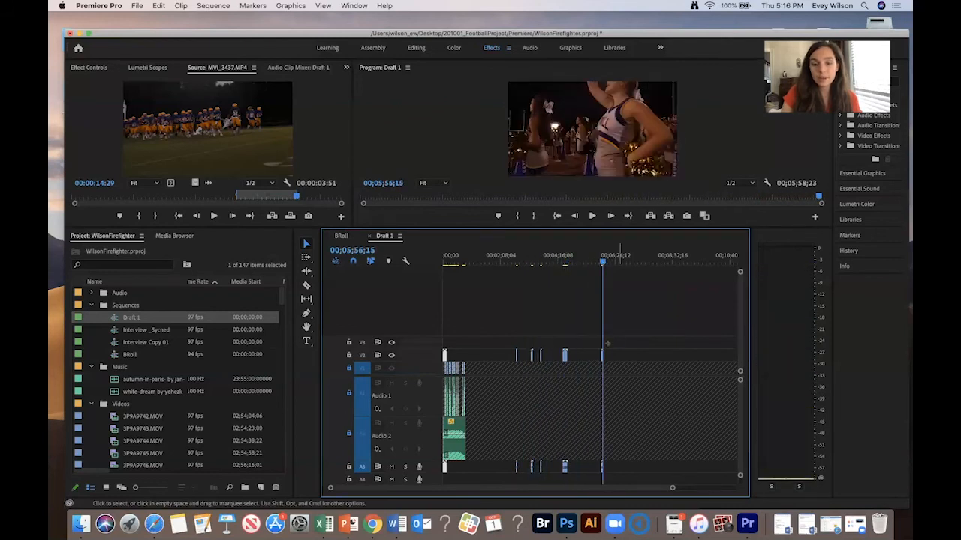
{"action": "left_click_drag", "start_coordinate": [605, 354], "coordinate": [455, 353]}
{"action": "left_click", "coordinate": [448, 259]}
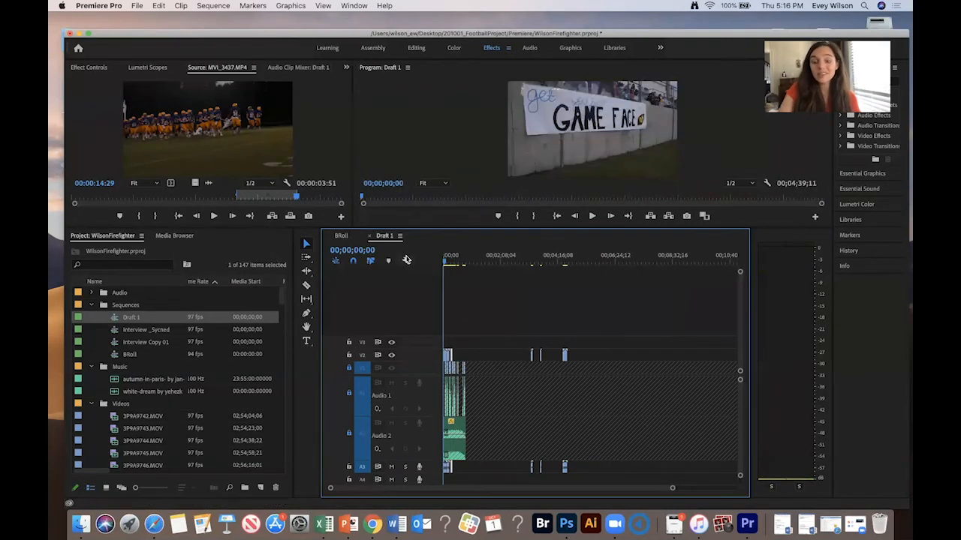
- Zoom into the start of Draft 1 and play back the opening B-roll
{"action": "key", "text": "backslash"}
{"action": "key", "text": "equal"}
{"action": "key", "text": "equal"}
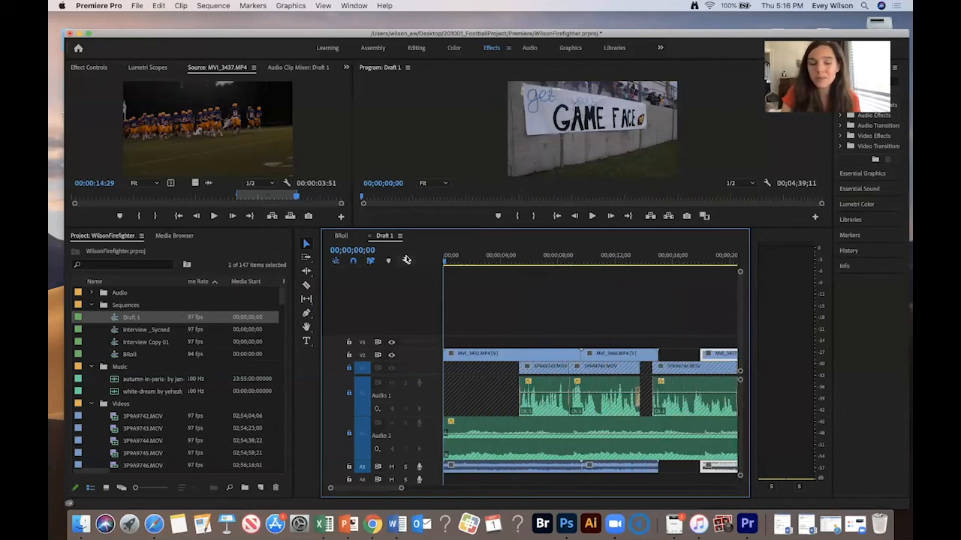
{"action": "key", "text": "space"}
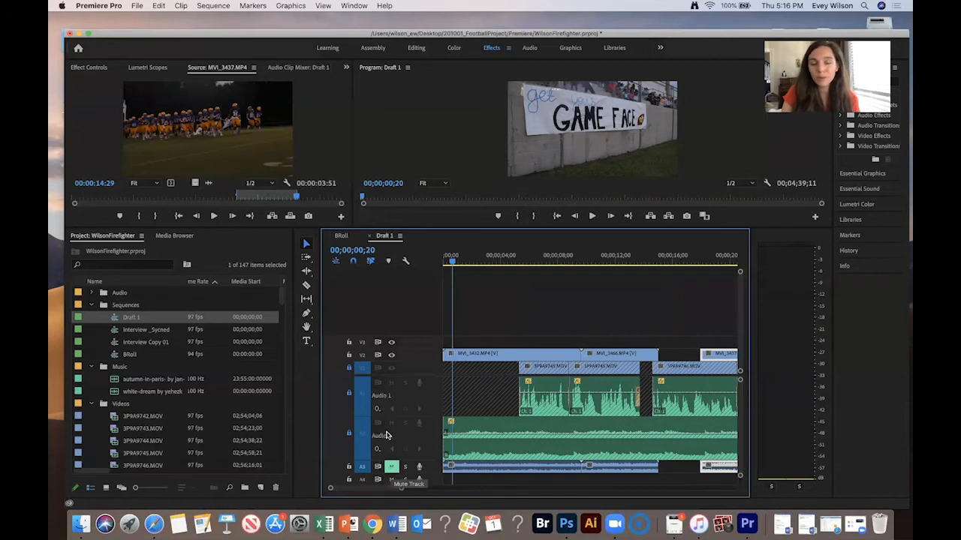
{"action": "key", "text": "space"}
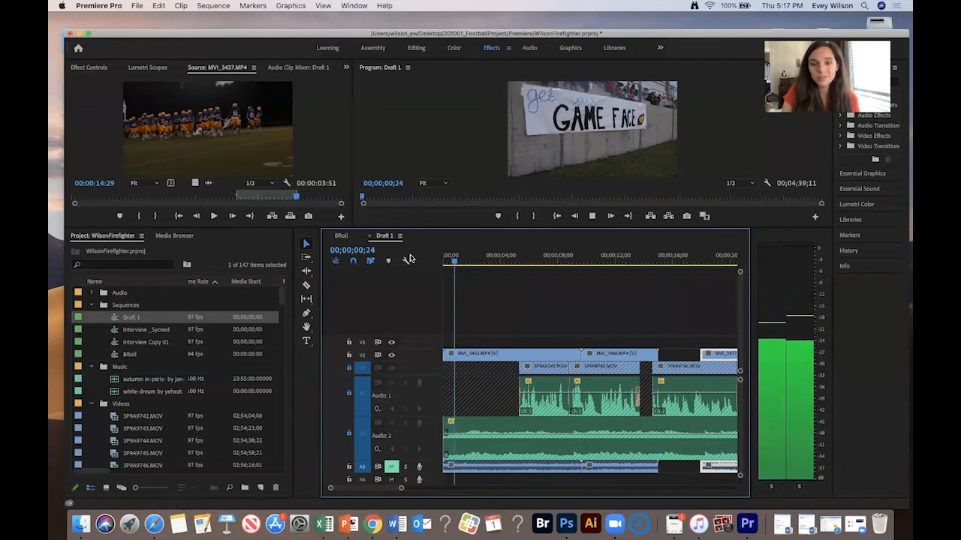
{"action": "key", "text": "space"}
{"action": "key", "text": "Home"}
{"action": "key", "text": "space"}
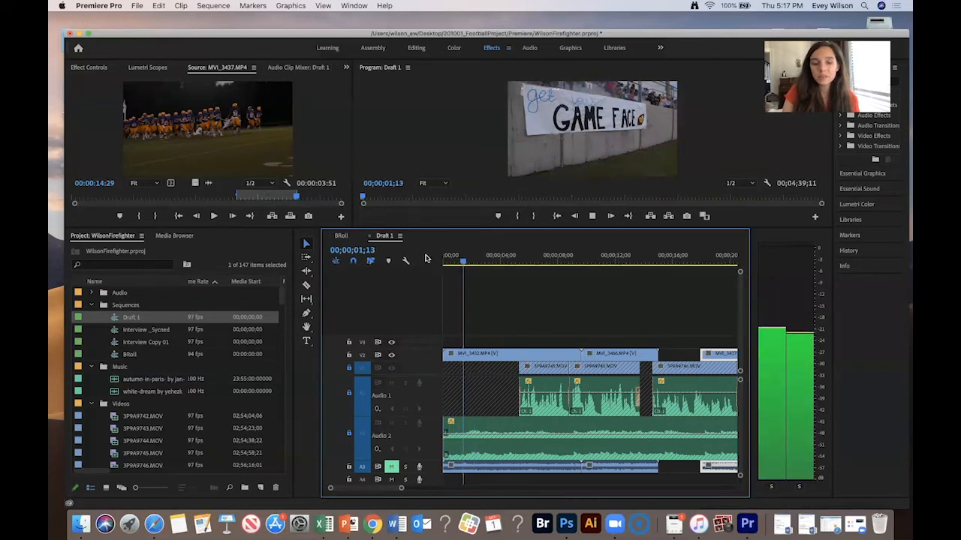
{"action": "key", "text": "space"}
- Delete the second B-roll clip on V2 and move the cheerleader clip MVI_3466 back next to the opening clip
{"action": "left_click_drag", "start_coordinate": [496, 310], "coordinate": [458, 408]}
{"action": "left_click_drag", "start_coordinate": [513, 314], "coordinate": [488, 357]}
{"action": "key", "text": "BackSpace"}
{"action": "left_click_drag", "start_coordinate": [631, 354], "coordinate": [516, 354]}
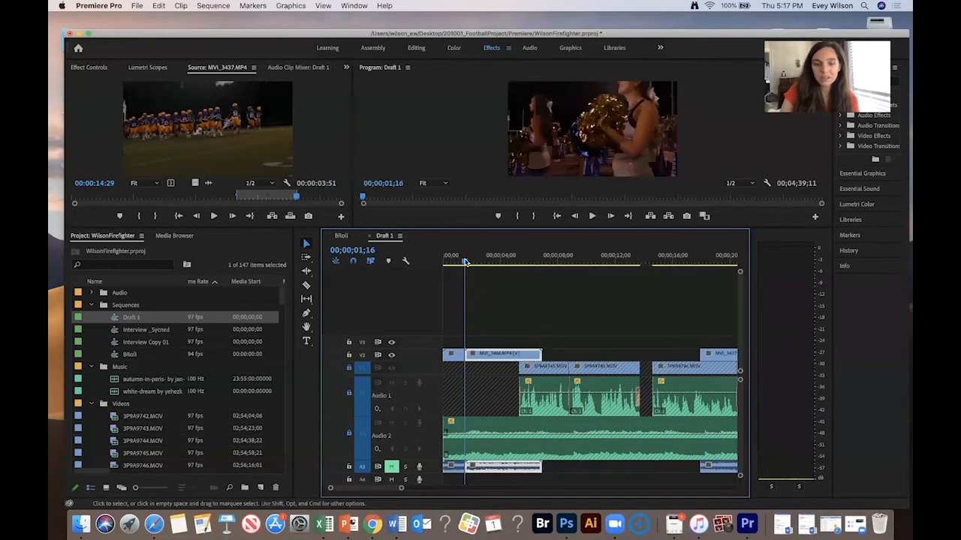
- Play the opening of Draft 1 again and zoom in on the cheerleader clip
{"action": "key", "text": "Home"}
{"action": "key", "text": "space"}
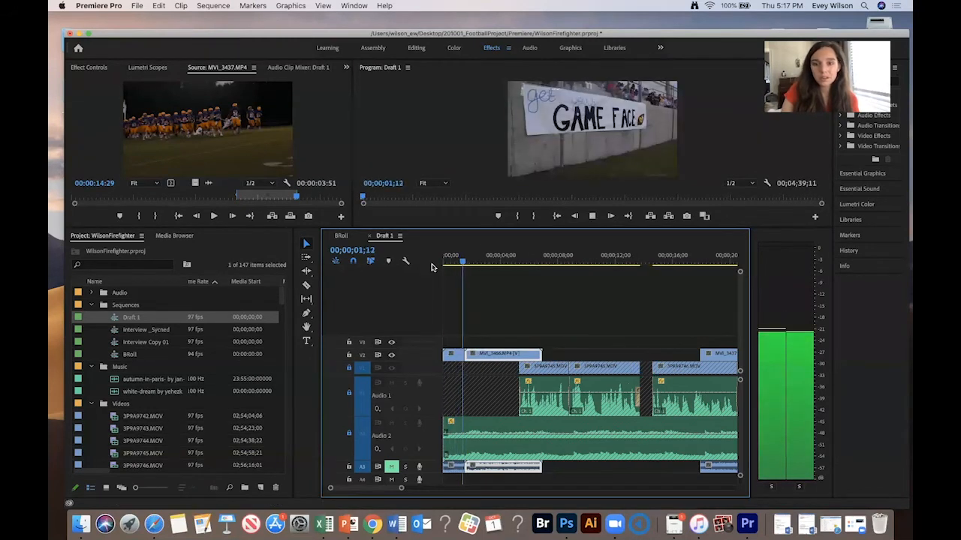
{"action": "key", "text": "space"}
{"action": "left_click", "coordinate": [455, 258]}
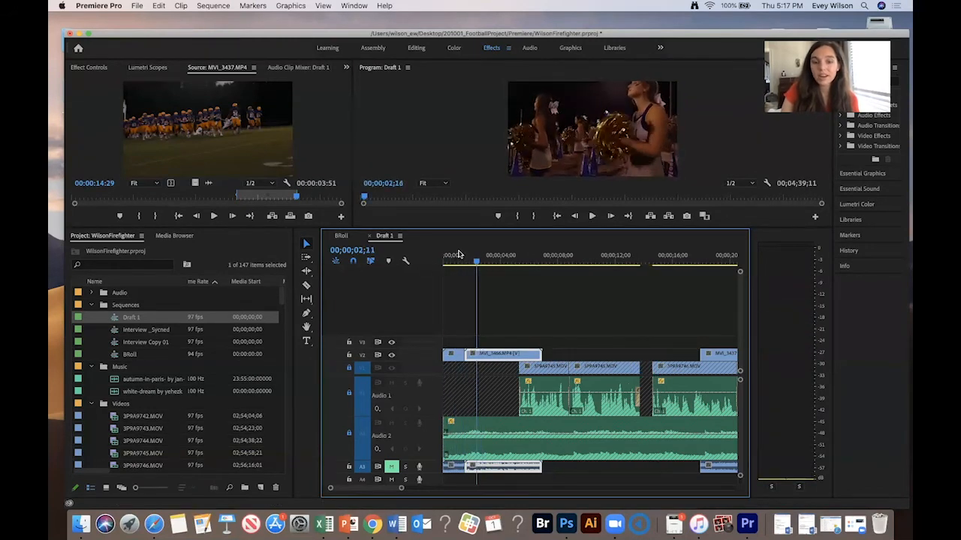
{"action": "key", "text": "space"}
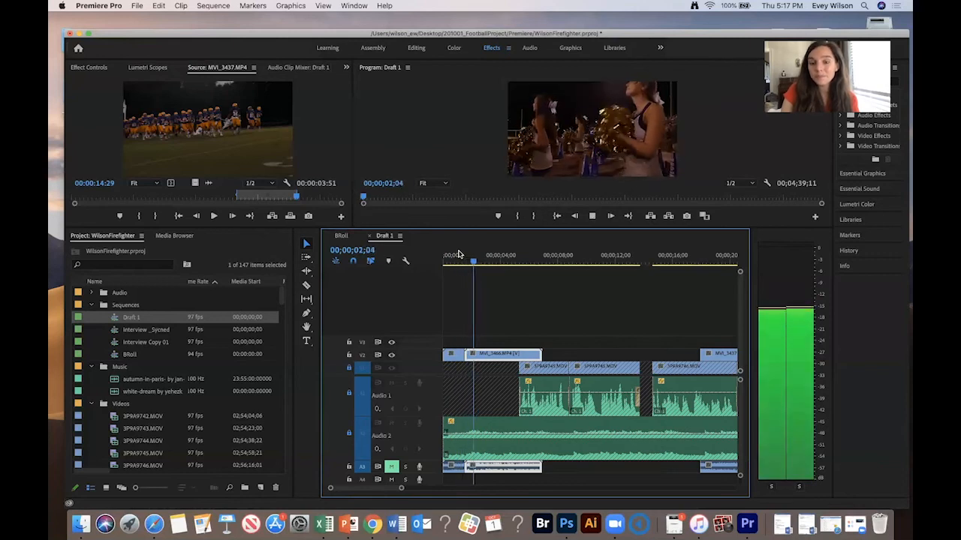
{"action": "key", "text": "space"}
{"action": "key", "text": "="}
{"action": "key", "text": "space"}
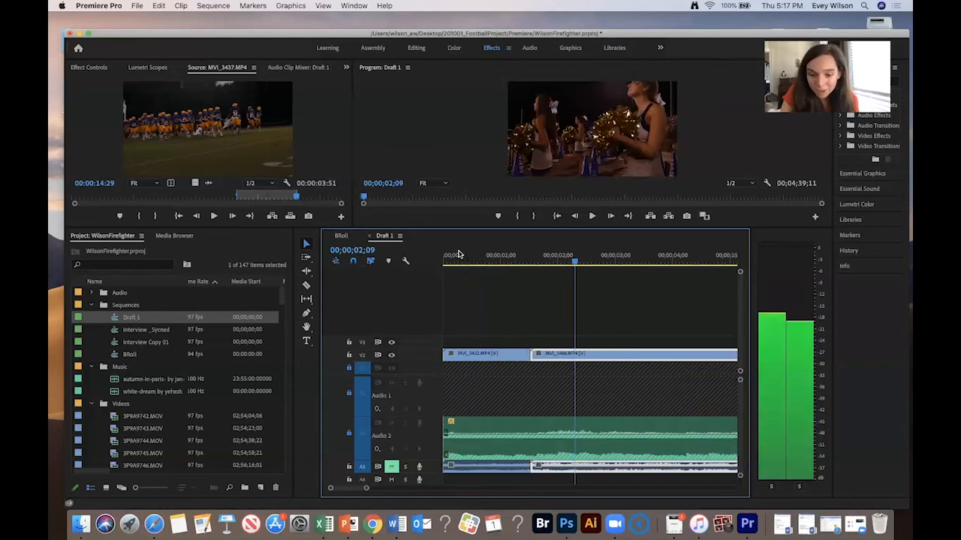
- Cut the cheerleader clip at about 2;09 and delete the part after the cut
{"action": "key", "text": "super+k"}
{"action": "left_click_drag", "start_coordinate": [643, 284], "coordinate": [611, 371]}
{"action": "key", "text": "Delete"}
{"action": "key", "text": "-"}
{"action": "key", "text": "-"}
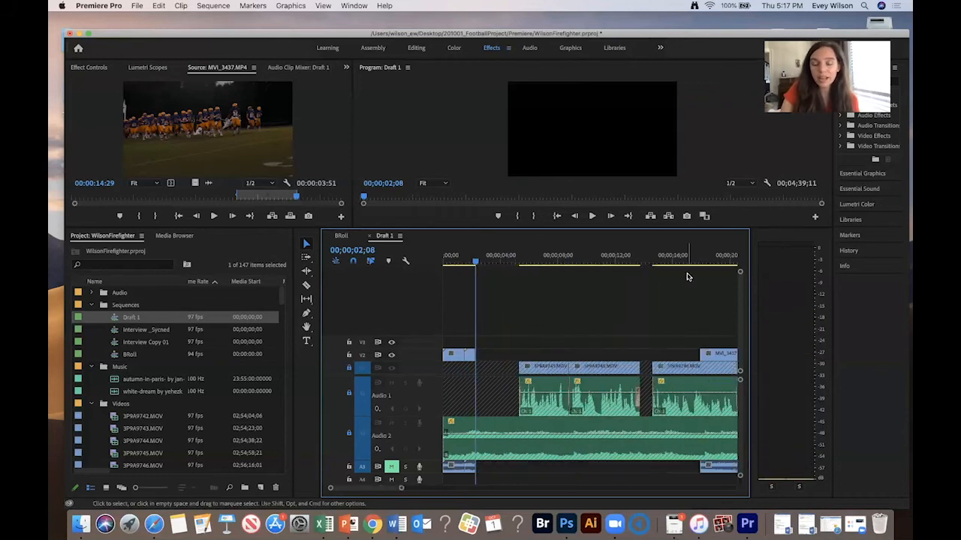
- Move the MVI_3437 clip on V2 back to follow the cheerleader clip and play it
{"action": "left_click_drag", "start_coordinate": [728, 353], "coordinate": [504, 354]}
{"action": "left_click", "coordinate": [462, 261]}
{"action": "key", "text": "space"}
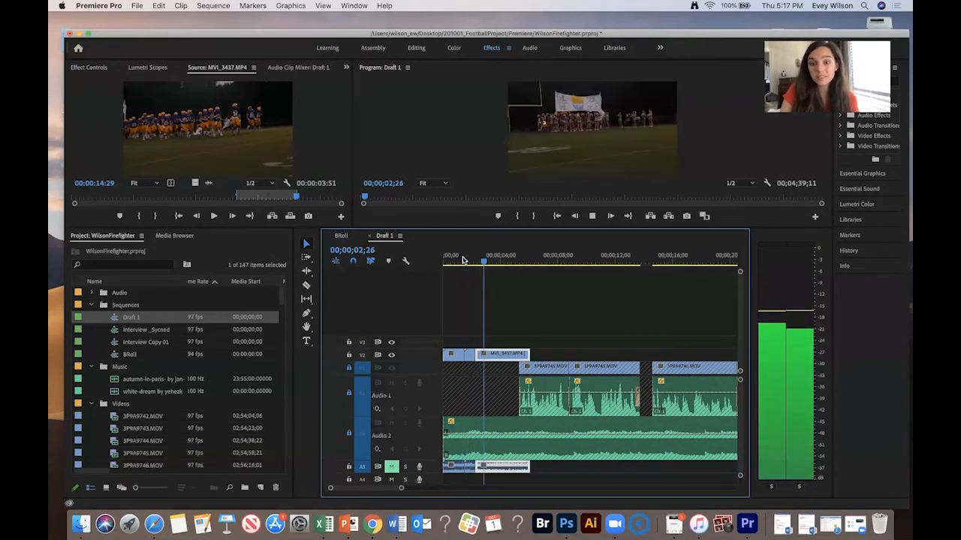
{"action": "key", "text": "space"}
{"action": "left_click", "coordinate": [461, 258]}
{"action": "key", "text": "space"}
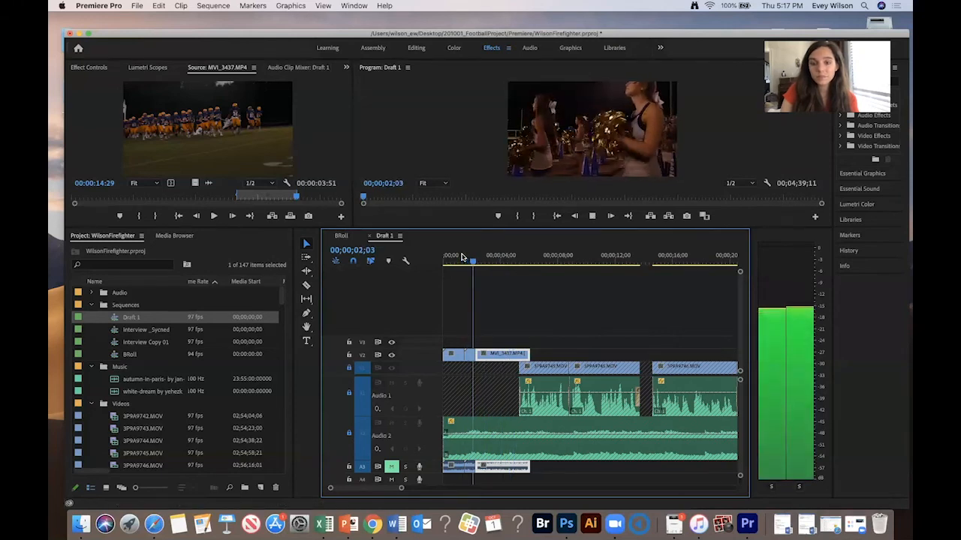
{"action": "key", "text": "space"}
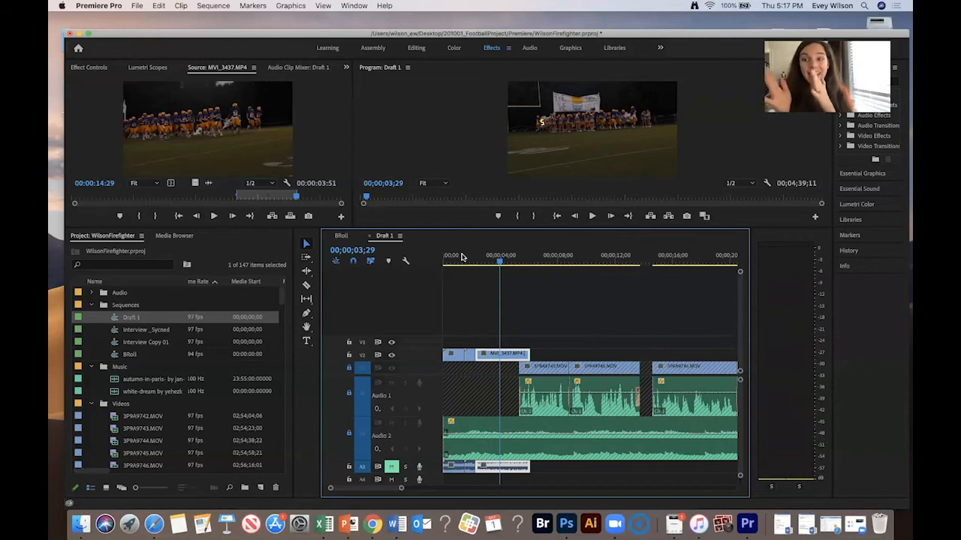
{"action": "key", "text": "space"}
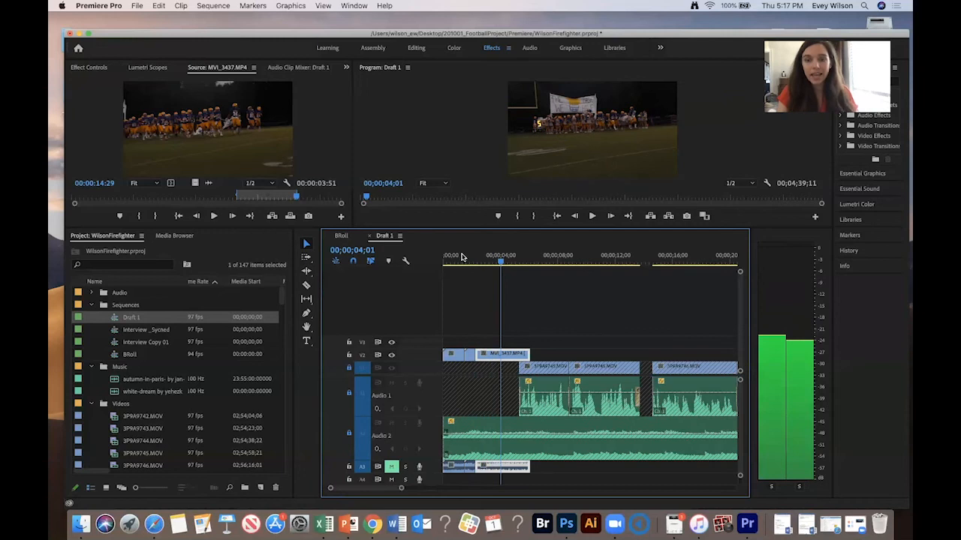
- Step back a few frames, cut the MVI_3437 clip at about 3;27, and extend its end
{"action": "key", "text": "Left"}
{"action": "key", "text": "Left"}
{"action": "key", "text": "Left"}
{"action": "key", "text": "Left"}
{"action": "key", "text": "Left"}
{"action": "key", "text": "Left"}
{"action": "key", "text": "Left"}
{"action": "key", "text": "Left"}
{"action": "key", "text": "Left"}
{"action": "key", "text": "Left"}
{"action": "key", "text": "Left"}
{"action": "key", "text": "Left"}
{"action": "key", "text": "Left"}
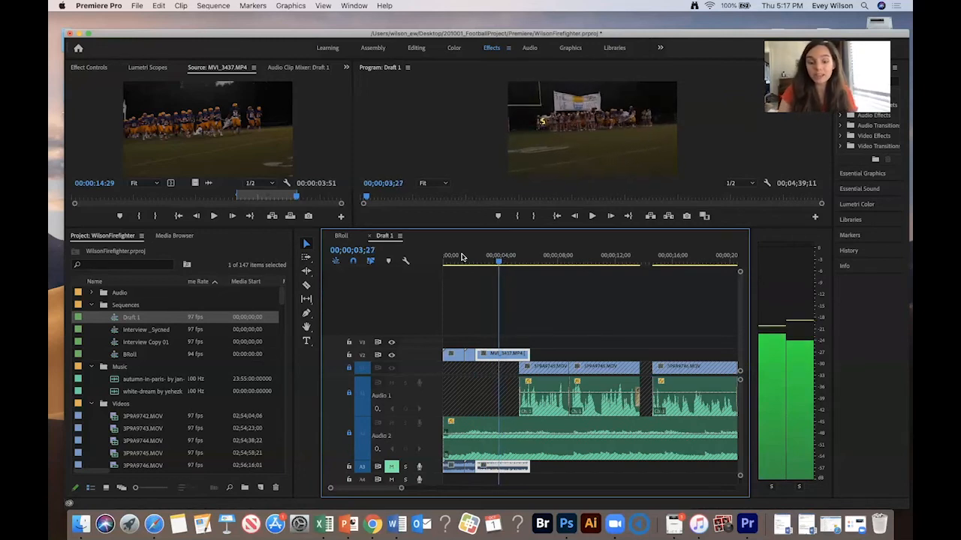
{"action": "key", "text": "super+k"}
{"action": "key", "text": "space"}
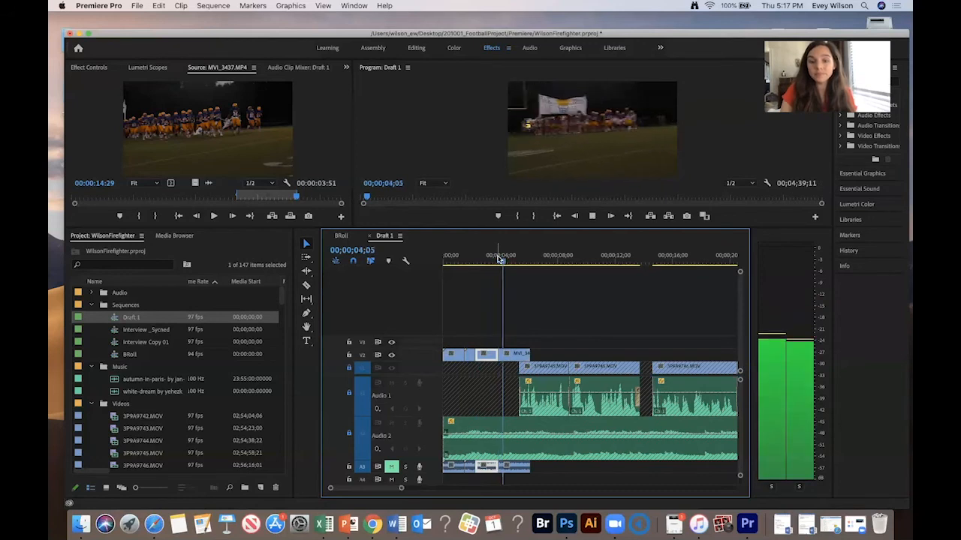
{"action": "key", "text": "space"}
{"action": "left_click_drag", "start_coordinate": [529, 348], "coordinate": [580, 349]}
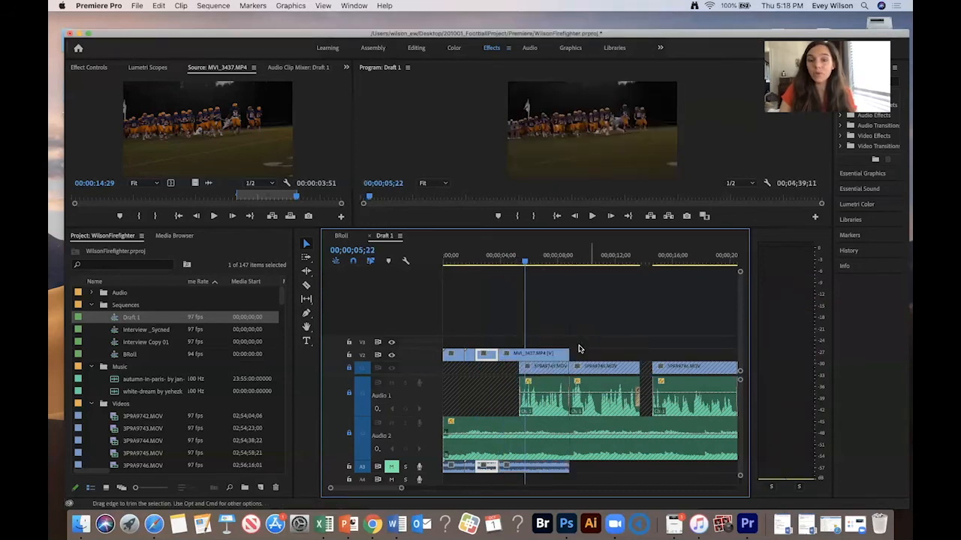
- Cut the MVI_3437 clip at about 7;18 and delete the section between the two cuts
{"action": "left_click_drag", "start_coordinate": [523, 262], "coordinate": [554, 265]}
{"action": "left_click_drag", "start_coordinate": [520, 336], "coordinate": [526, 350]}
{"action": "key", "text": "super+k"}
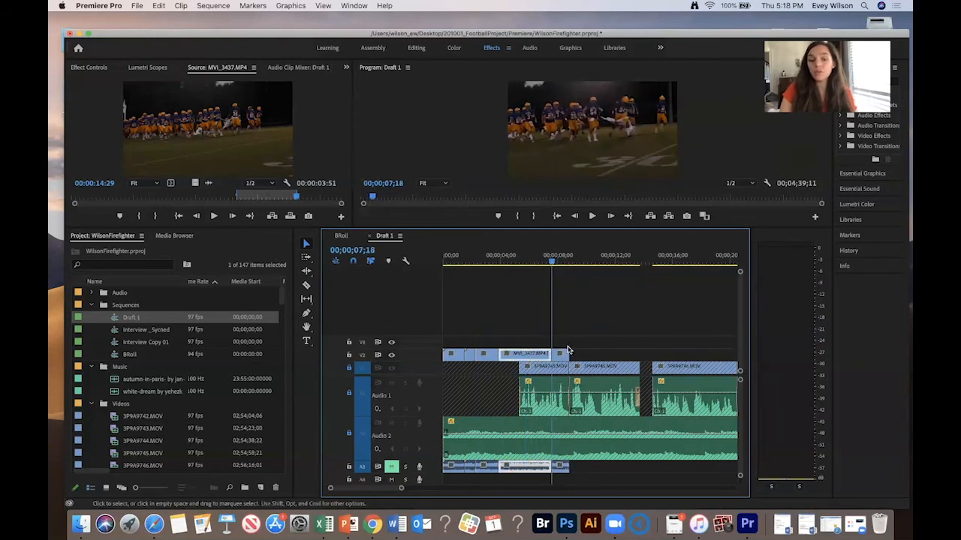
{"action": "key", "text": "Delete"}
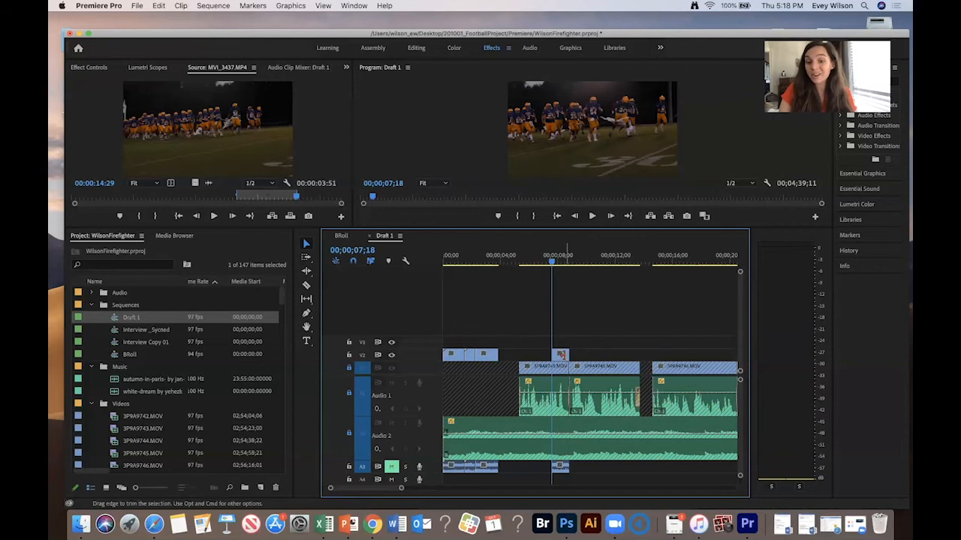
{"action": "left_click_drag", "start_coordinate": [516, 358], "coordinate": [509, 358]}
- Play from the start, then trim the end of the MVI_3437 B-roll clip on V2
{"action": "left_click_drag", "start_coordinate": [505, 261], "coordinate": [405, 269]}
{"action": "key", "text": "space"}
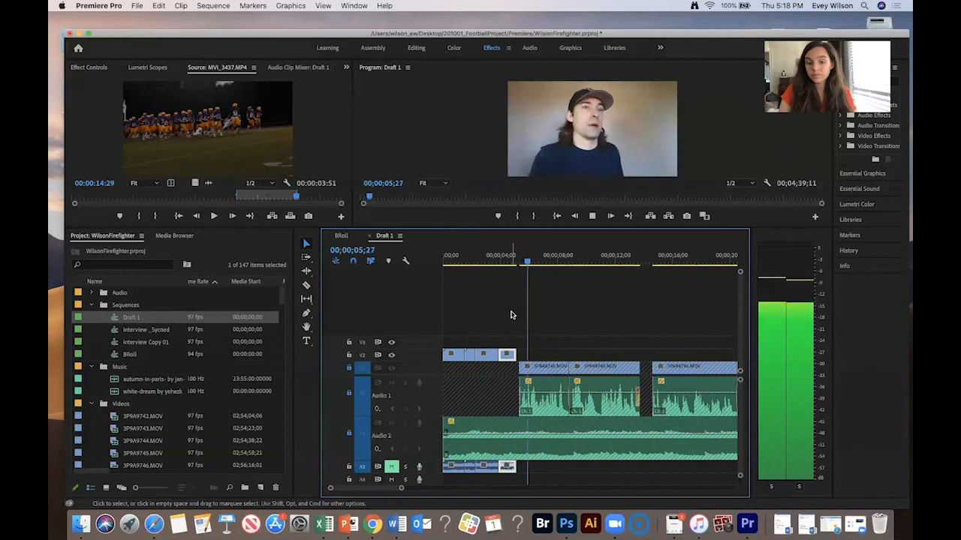
{"action": "key", "text": "space"}
{"action": "scroll", "coordinate": [515, 352], "scroll_direction": "up", "scroll_amount": 3}
{"action": "left_click_drag", "start_coordinate": [524, 353], "coordinate": [541, 353]}
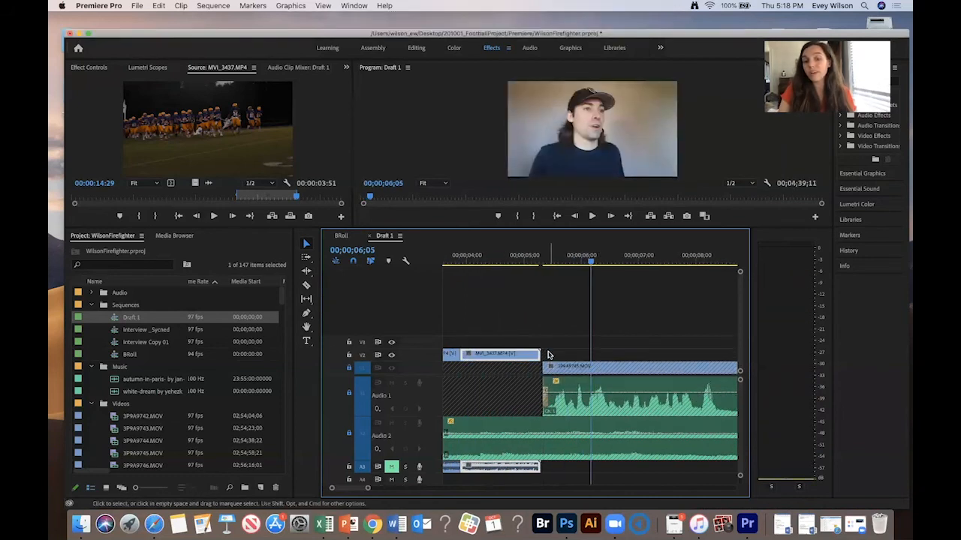
- Extend the second MVI_3437 piece on V2 to meet the first interview clip
{"action": "left_click_drag", "start_coordinate": [577, 264], "coordinate": [541, 260]}
{"action": "key", "text": "="}
{"action": "left_click_drag", "start_coordinate": [559, 352], "coordinate": [574, 352]}
{"action": "key", "text": "minus"}
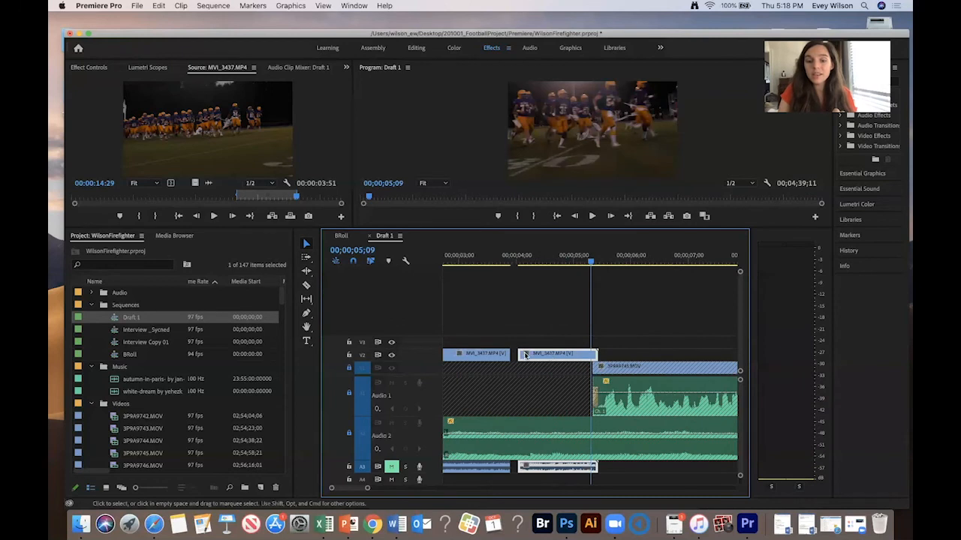
{"action": "key", "text": "minus"}
{"action": "key", "text": "minus"}
- Play the opening of Draft 1 in the maximized program monitor to review the B-roll
{"action": "left_click_drag", "start_coordinate": [473, 258], "coordinate": [417, 270]}
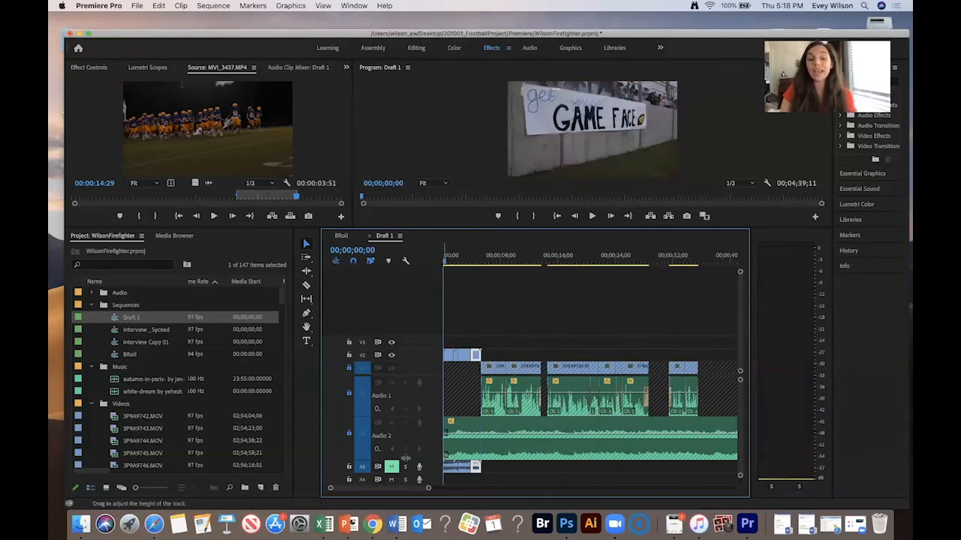
{"action": "key", "text": "space"}
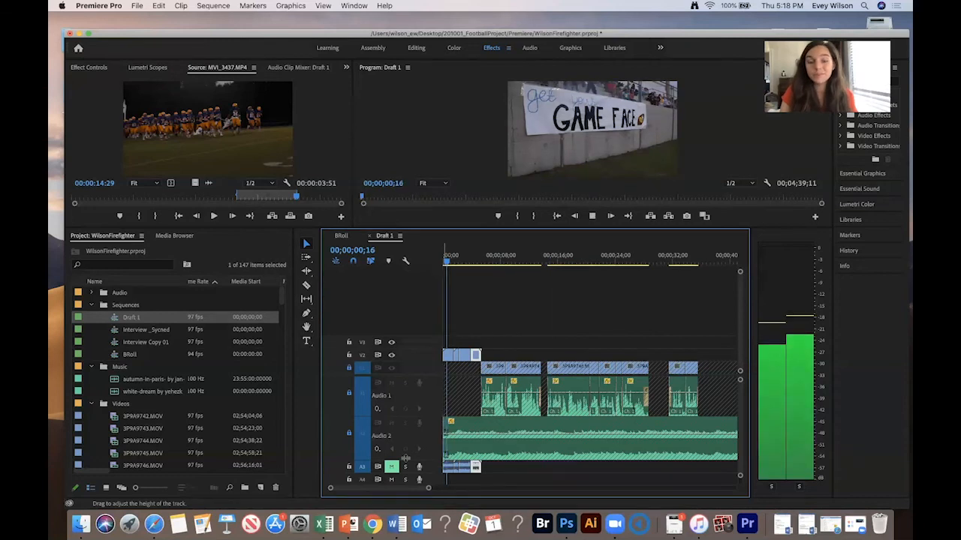
{"action": "key", "text": "space"}
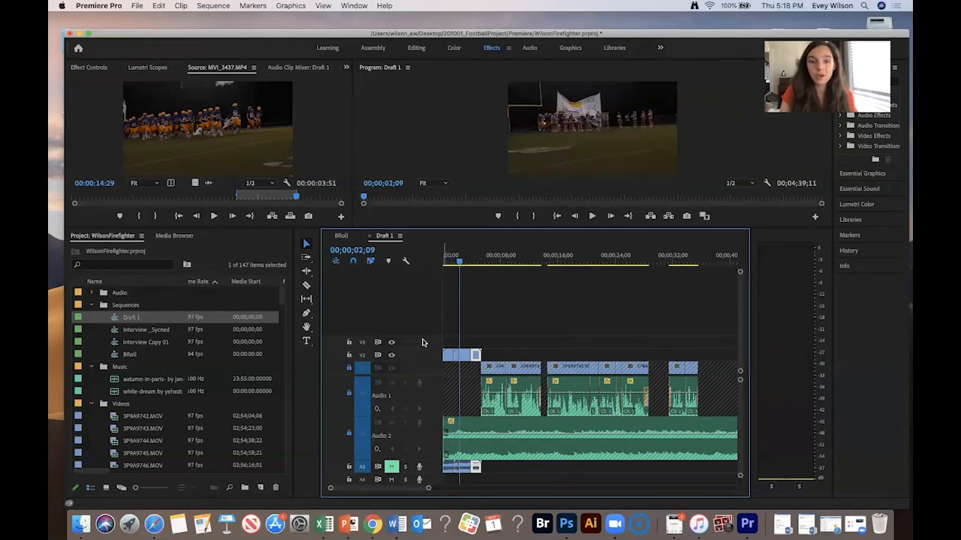
{"action": "left_click", "coordinate": [421, 139]}
{"action": "key", "text": "grave"}
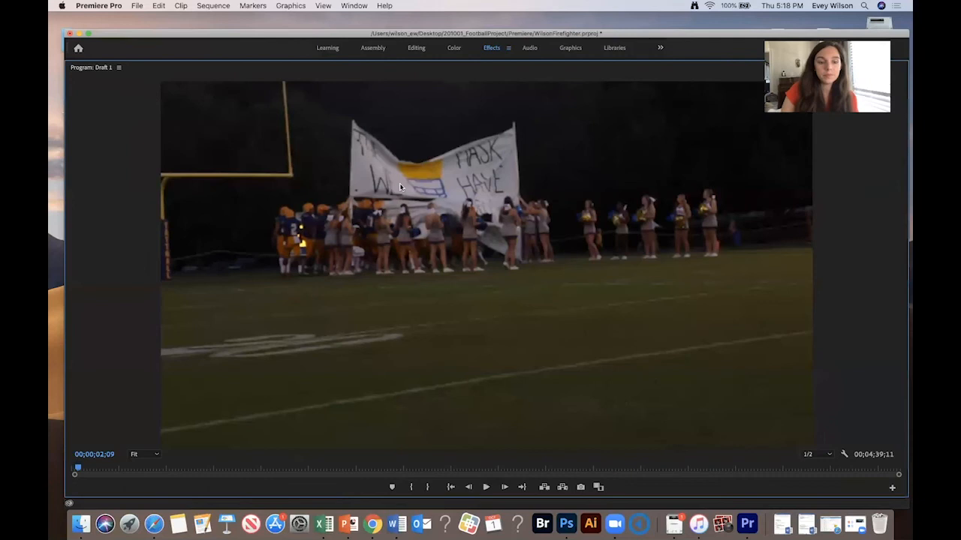
{"action": "left_click_drag", "start_coordinate": [80, 468], "coordinate": [57, 468]}
{"action": "key", "text": "space"}
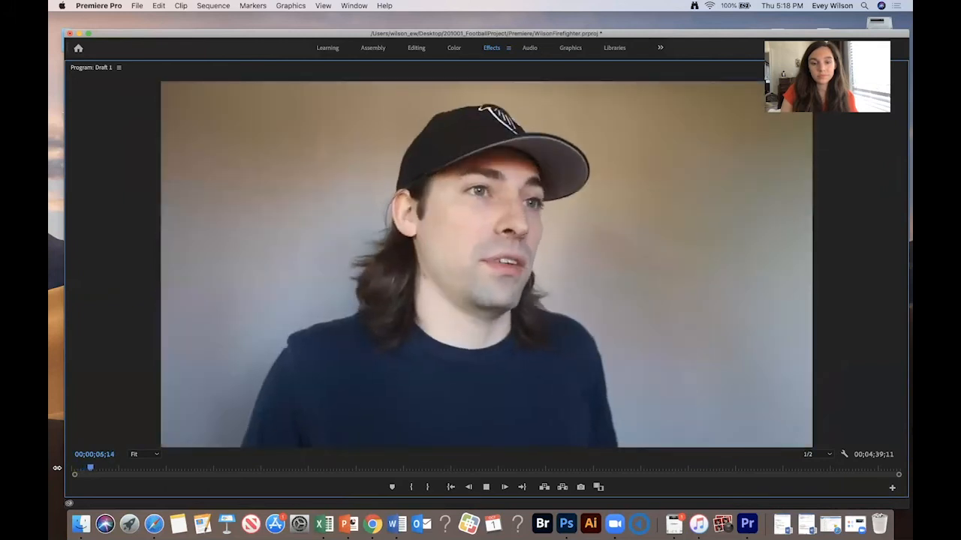
{"action": "key", "text": "space"}
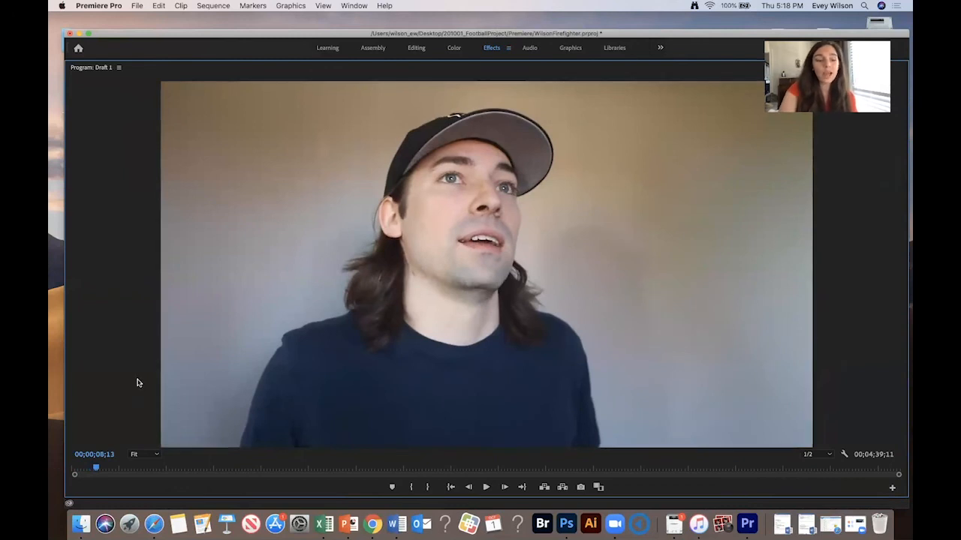
{"action": "key", "text": "grave"}
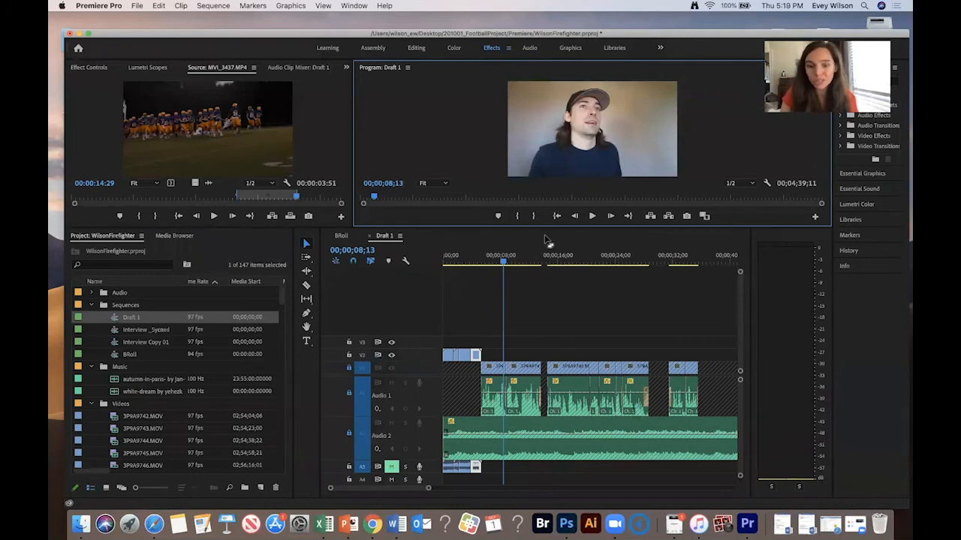
- Unmute and solo audio track A3, then play the opening from the start
{"action": "left_click_drag", "start_coordinate": [455, 255], "coordinate": [421, 257]}
{"action": "left_click", "coordinate": [391, 467]}
{"action": "left_click", "coordinate": [405, 467]}
{"action": "key", "text": "space"}
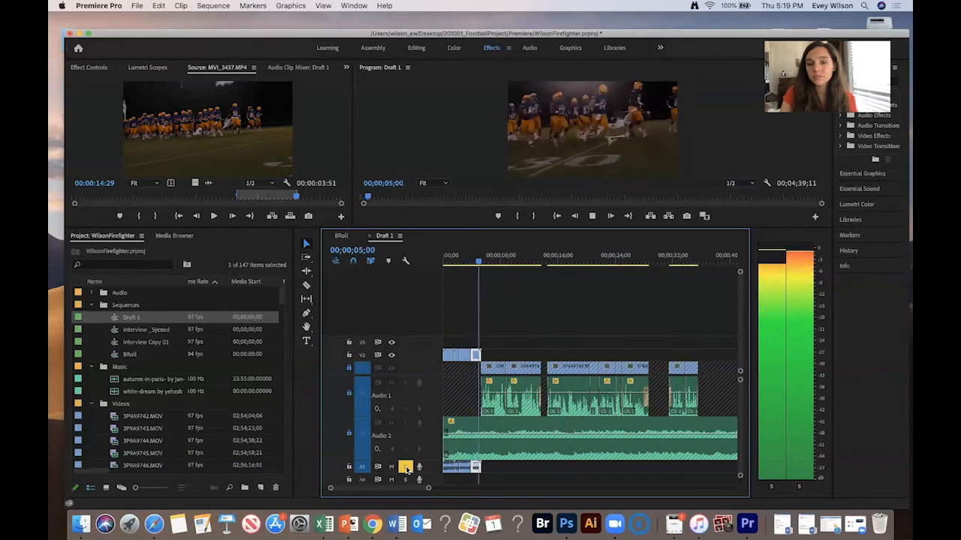
- Mute audio track A4 and turn off the output of video track V3
{"action": "key", "text": "space"}
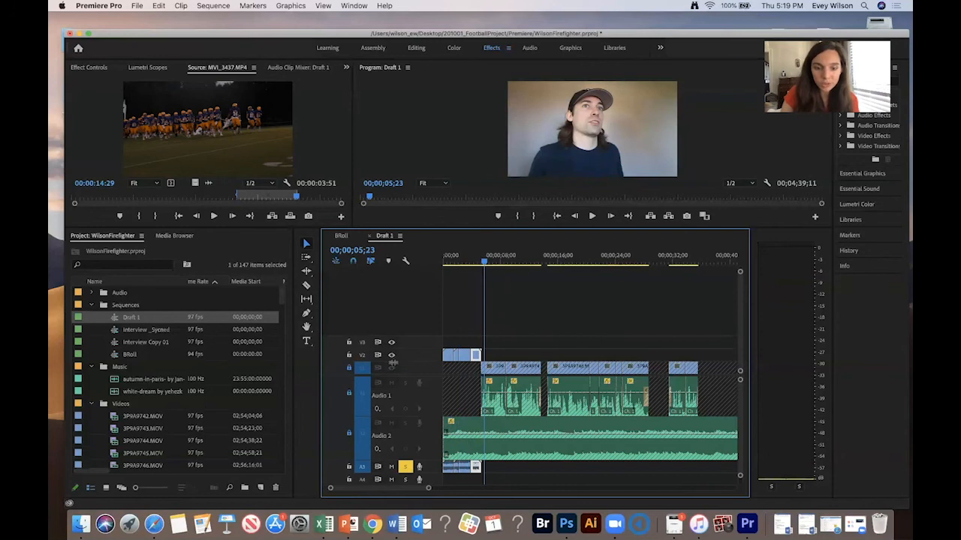
{"action": "scroll", "coordinate": [391, 363], "scroll_direction": "down", "scroll_amount": 1}
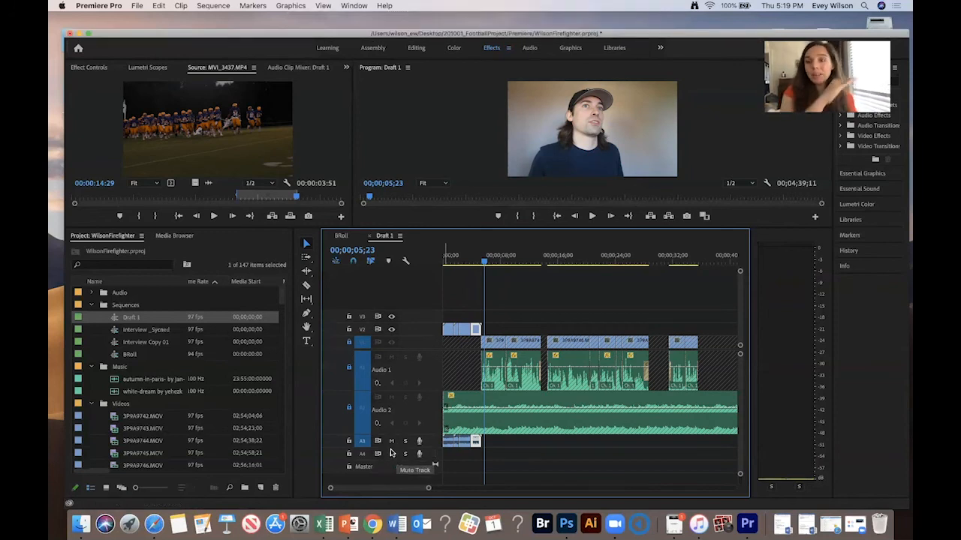
{"action": "left_click", "coordinate": [392, 454]}
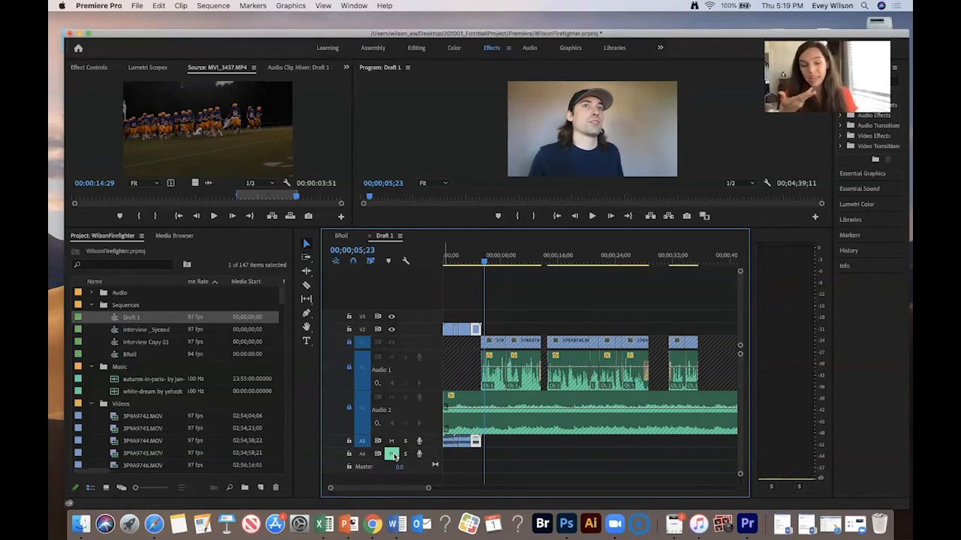
{"action": "left_click", "coordinate": [390, 319]}
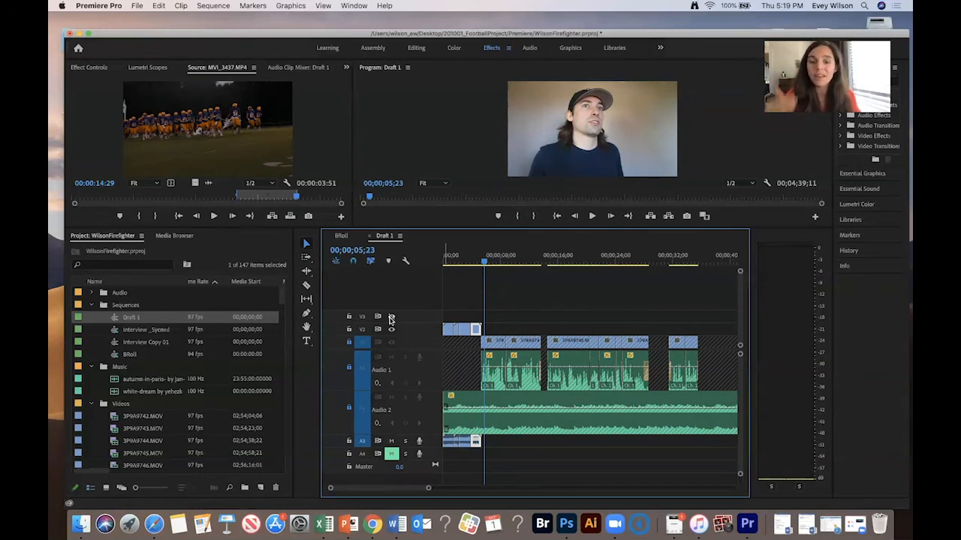
- Move the first B-roll audio clip from track A3 down to track A4 and play the opening
{"action": "left_click_drag", "start_coordinate": [486, 256], "coordinate": [440, 252]}
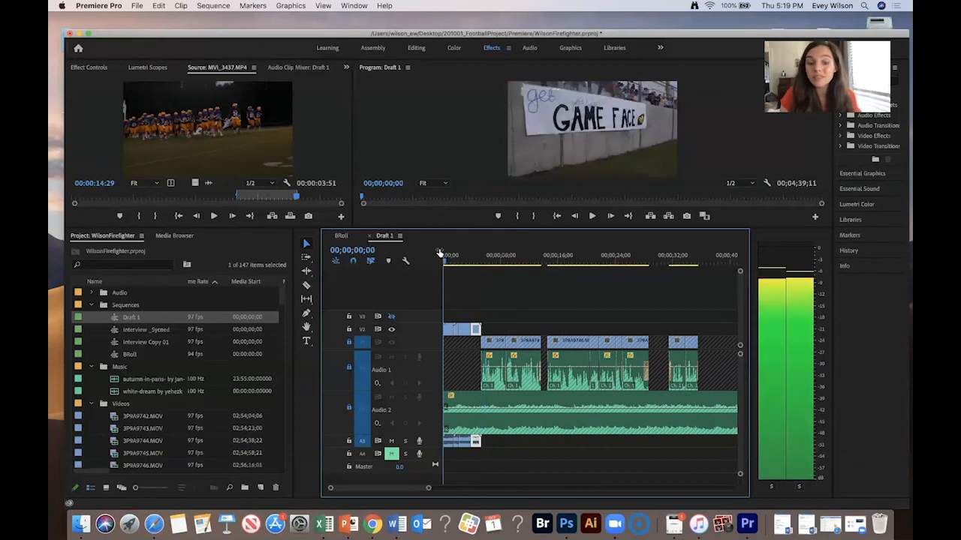
{"action": "key", "text": "="}
{"action": "key", "text": "space"}
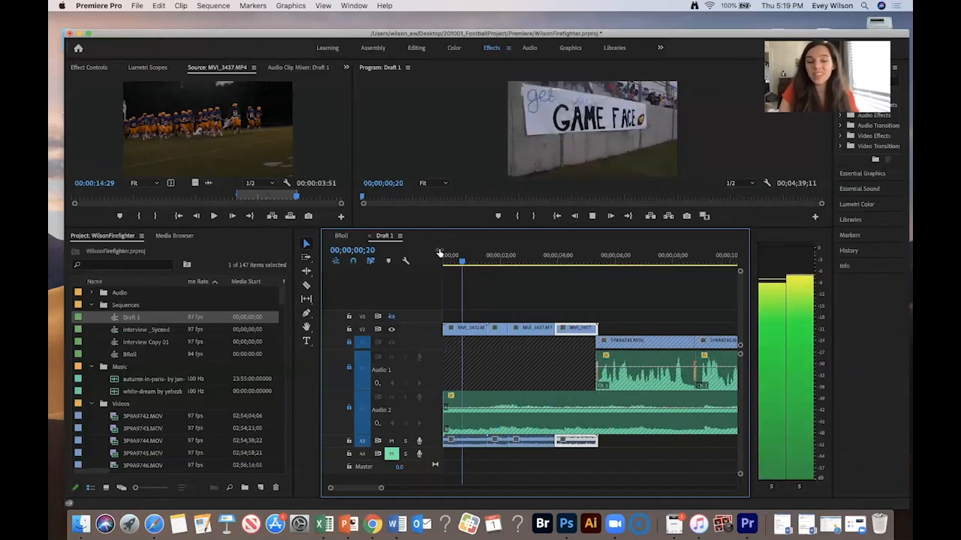
{"action": "key", "text": "space"}
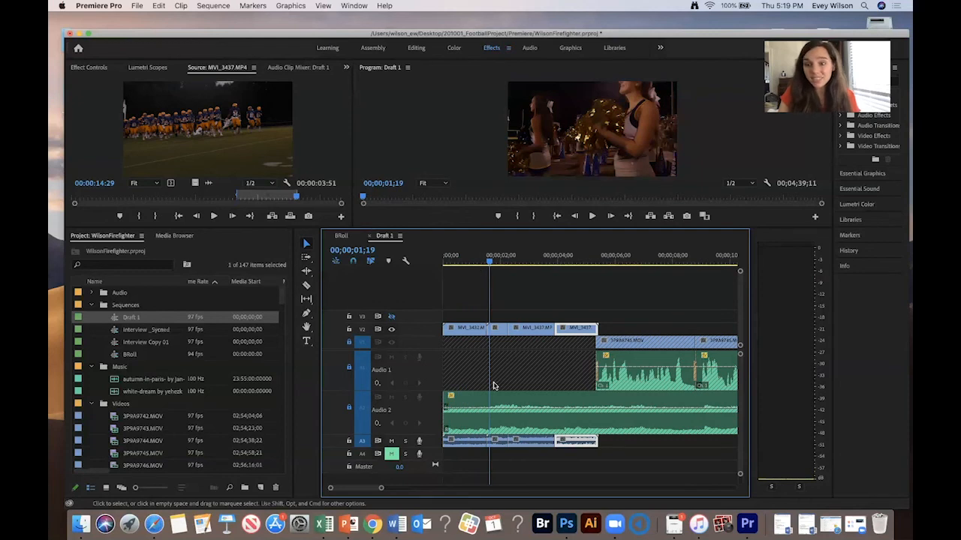
{"action": "left_click_drag", "start_coordinate": [477, 442], "coordinate": [475, 460]}
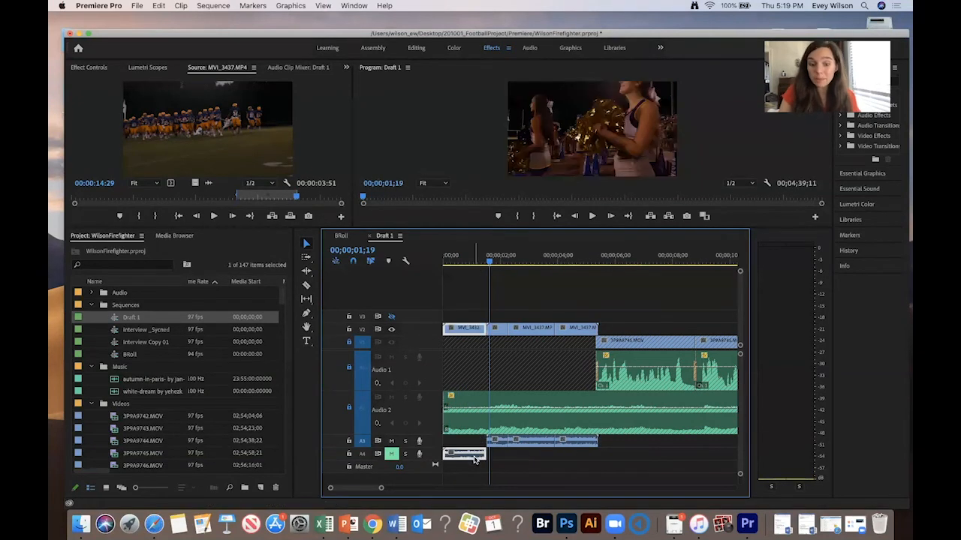
{"action": "key", "text": "space"}
- Solo track A3 and move the middle B-roll audio piece from A3 down to A4
{"action": "key", "text": "space"}
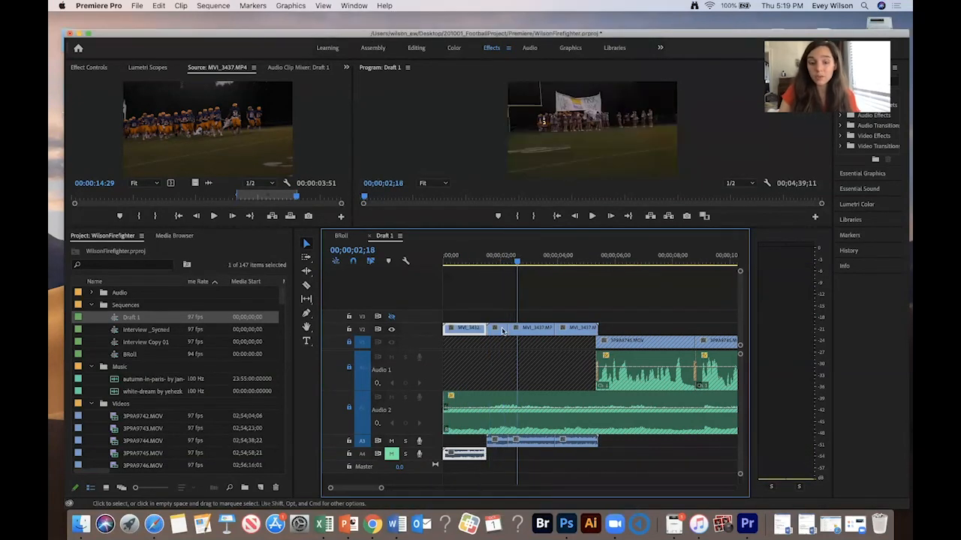
{"action": "left_click", "coordinate": [494, 264]}
{"action": "left_click", "coordinate": [404, 442]}
{"action": "key", "text": "space"}
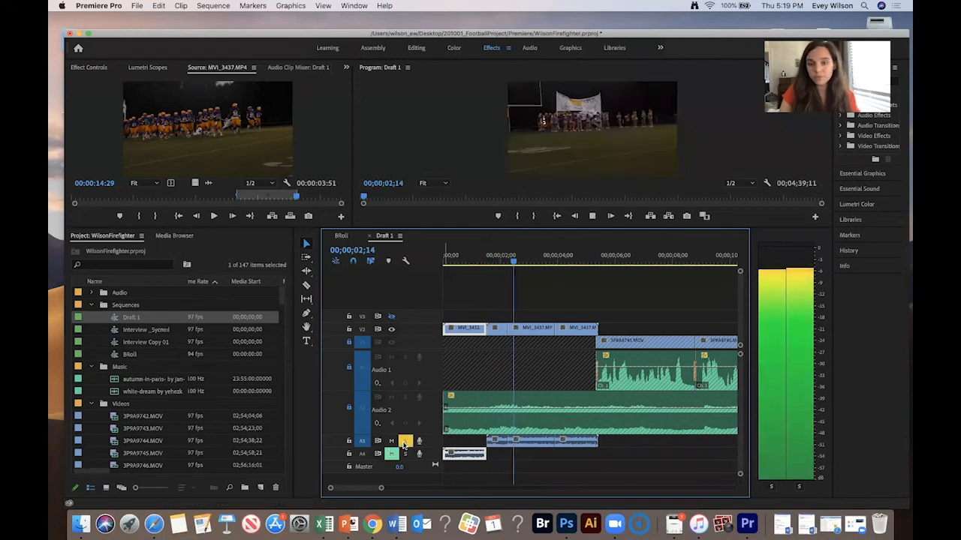
{"action": "key", "text": "space"}
{"action": "left_click", "coordinate": [495, 443]}
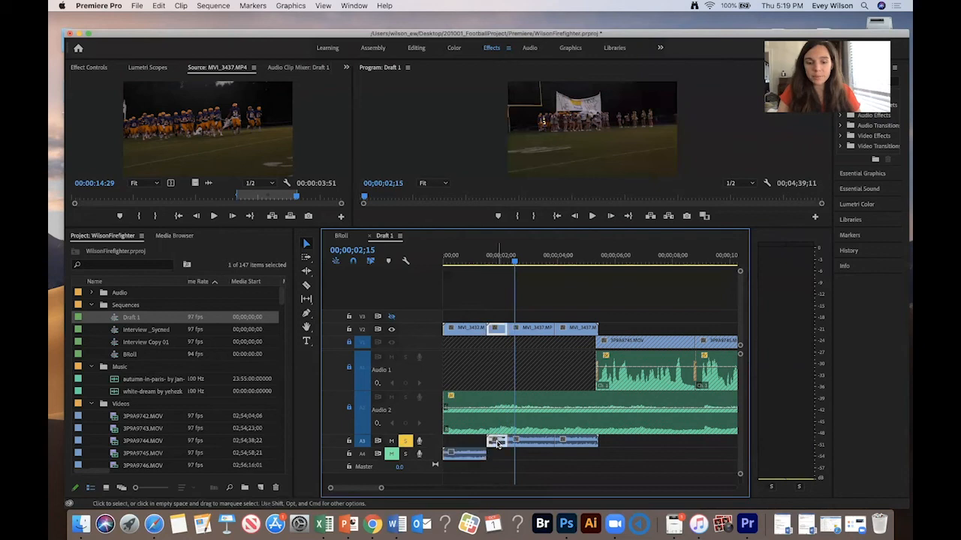
{"action": "key", "text": "space"}
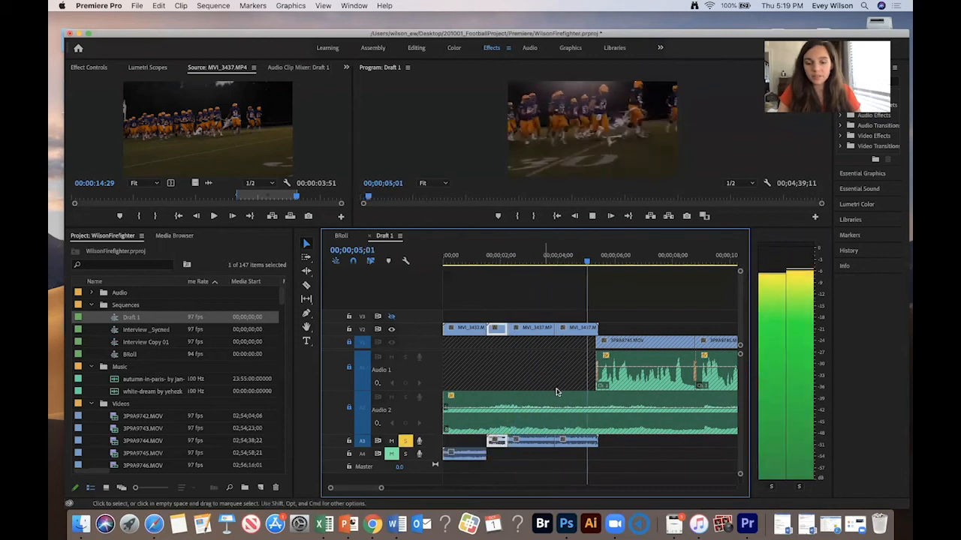
{"action": "key", "text": "space"}
{"action": "mouse_move", "coordinate": [520, 445]}
{"action": "left_mouse_down"}
{"action": "mouse_move", "coordinate": [525, 457]}
{"action": "mouse_move", "coordinate": [517, 453]}
{"action": "left_mouse_up"}
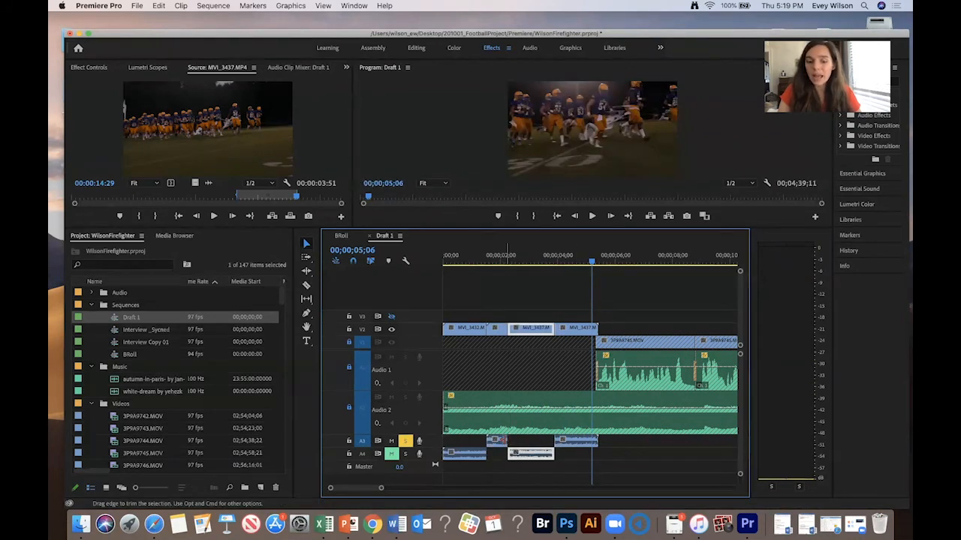
- Extend the end of the first audio piece on A3 to meet the next piece, then play the opening
{"action": "left_click", "coordinate": [514, 377]}
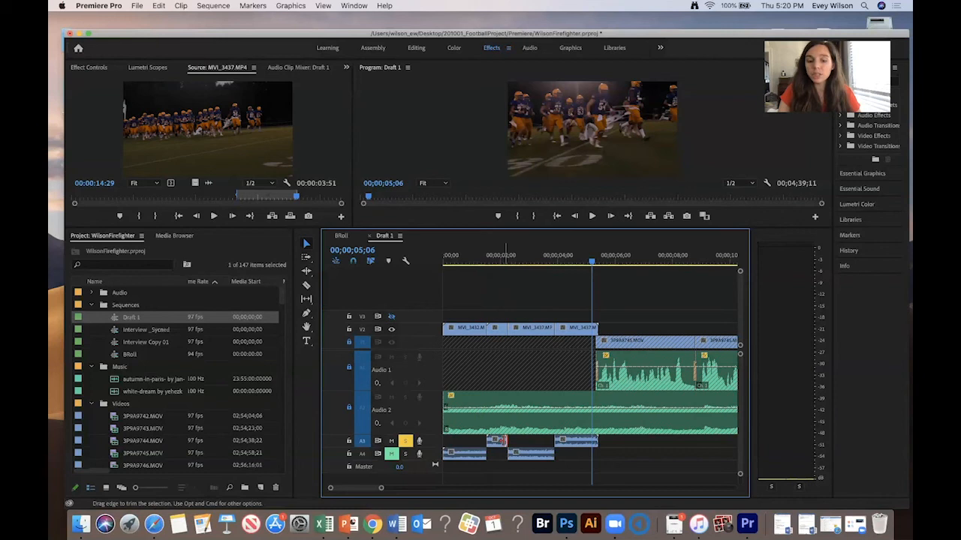
{"action": "left_click_drag", "start_coordinate": [505, 442], "coordinate": [554, 442]}
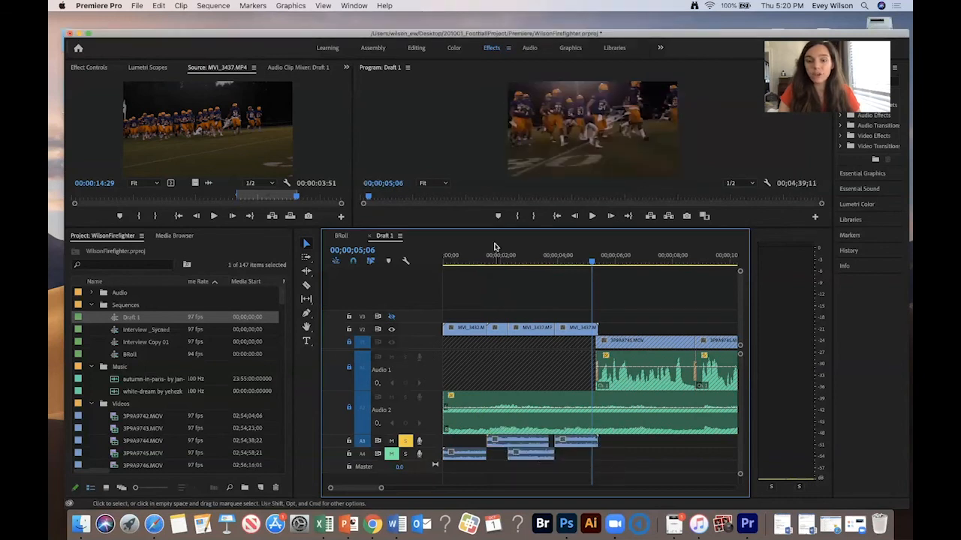
{"action": "left_click", "coordinate": [494, 255]}
{"action": "key", "text": "space"}
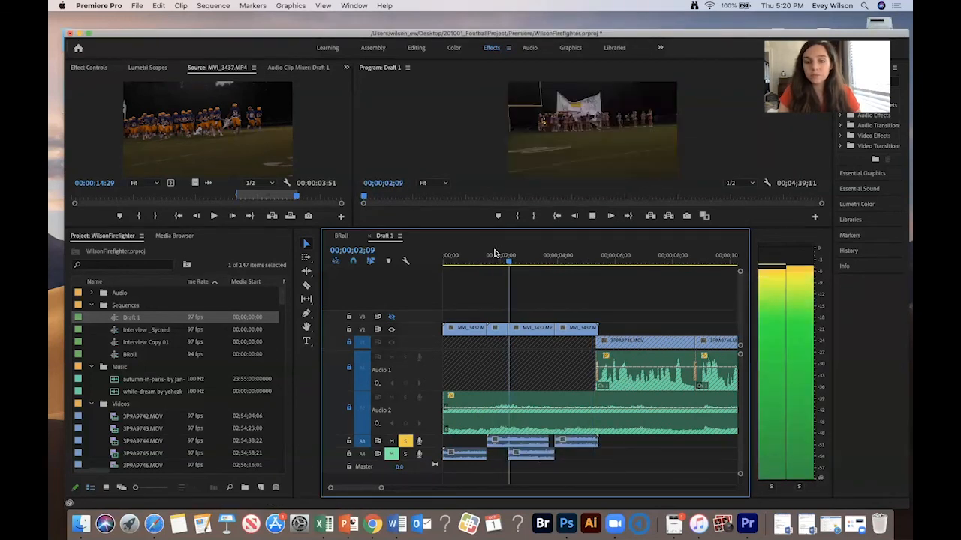
{"action": "key", "text": "space"}
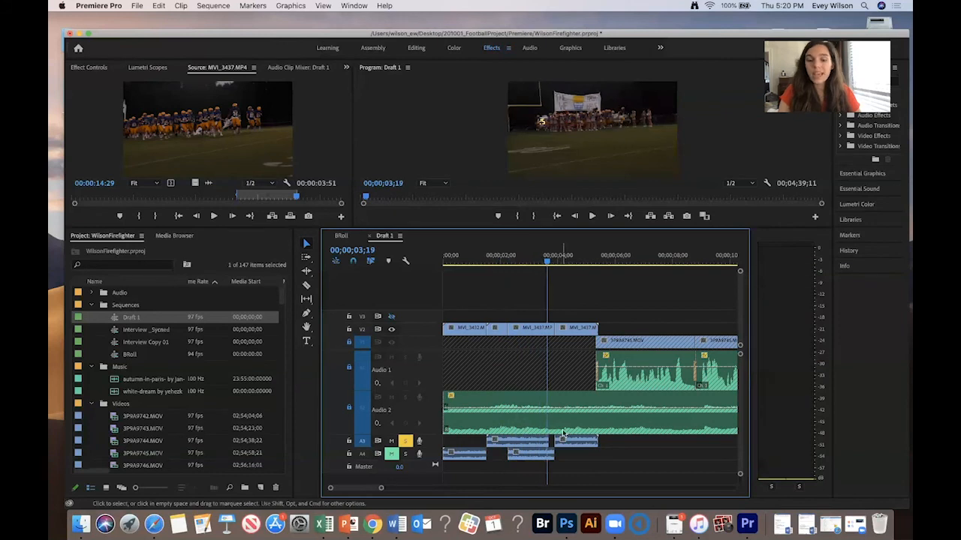
- Move the last B-roll audio piece on A3 down to track A4 and replay the opening
{"action": "left_click", "coordinate": [573, 443]}
{"action": "left_click_drag", "start_coordinate": [573, 443], "coordinate": [598, 441]}
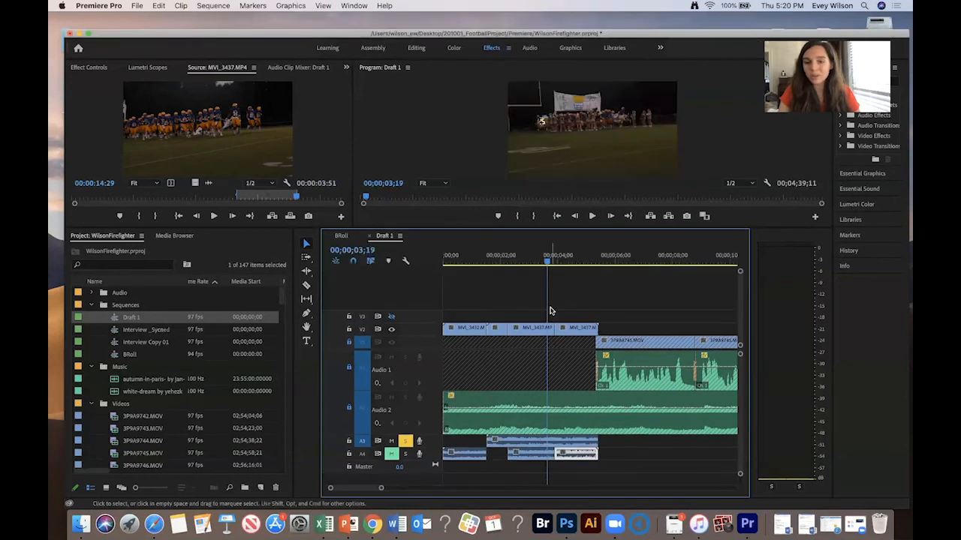
{"action": "key", "text": "space"}
{"action": "key", "text": "space"}
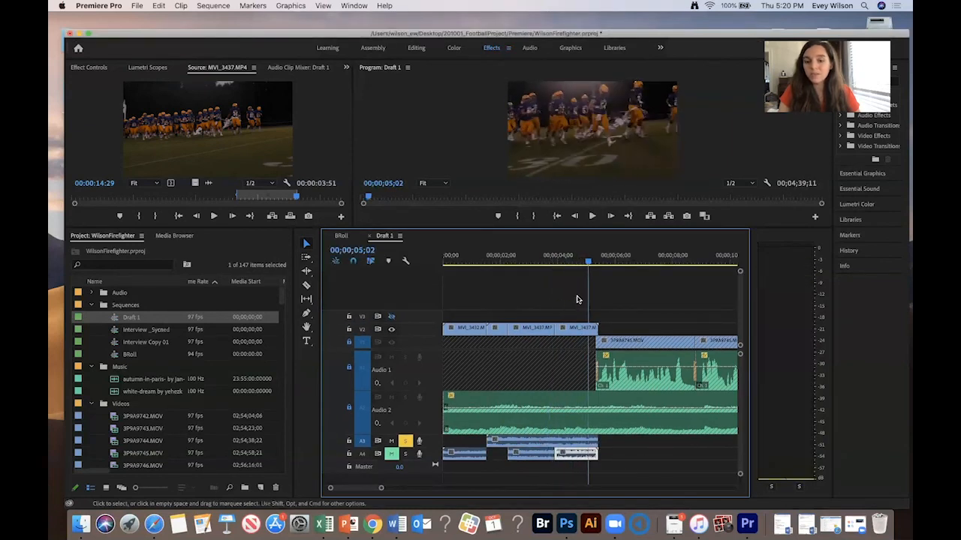
{"action": "left_click_drag", "start_coordinate": [568, 254], "coordinate": [492, 253]}
{"action": "key", "text": "space"}
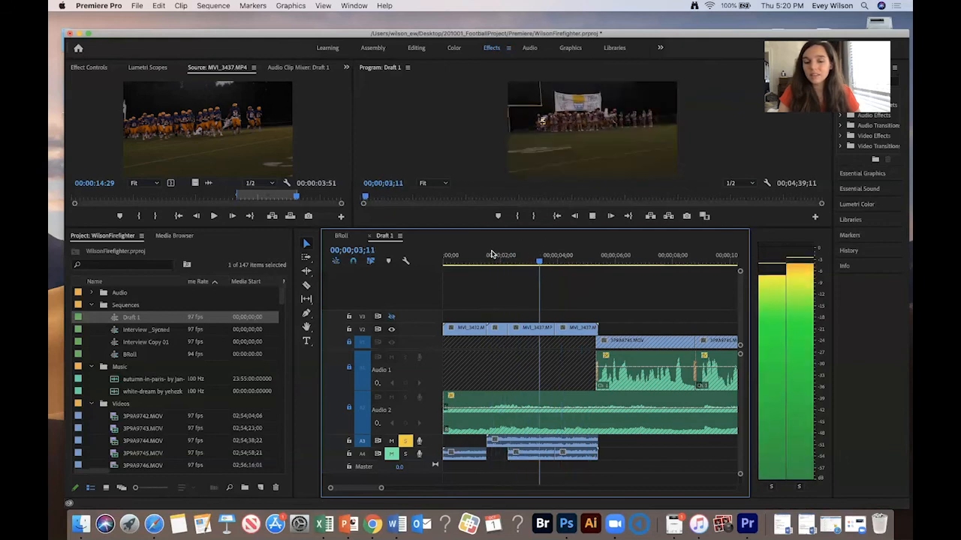
{"action": "key", "text": "space"}
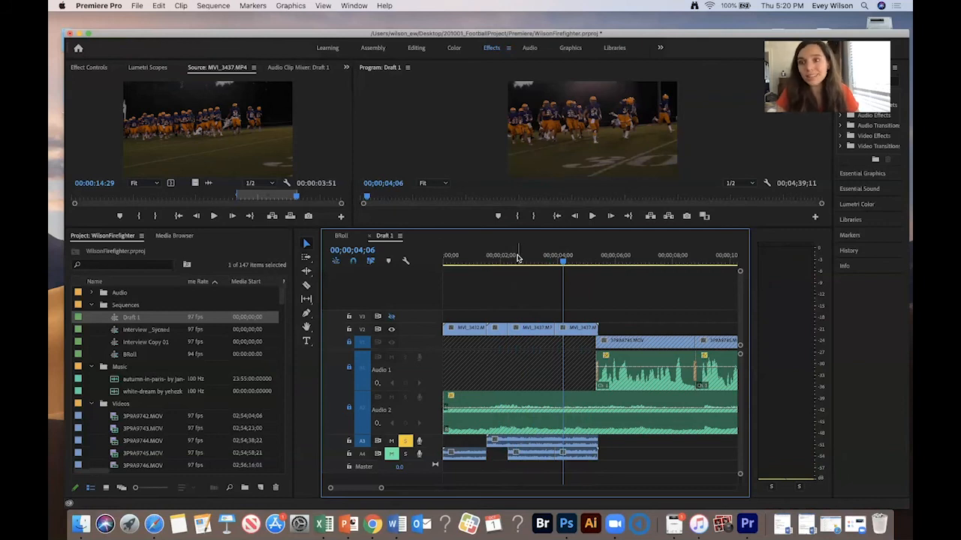
- Add an edit at the playhead near the 2-second mark and play past the cut
{"action": "left_click", "coordinate": [495, 257]}
{"action": "key", "text": "space"}
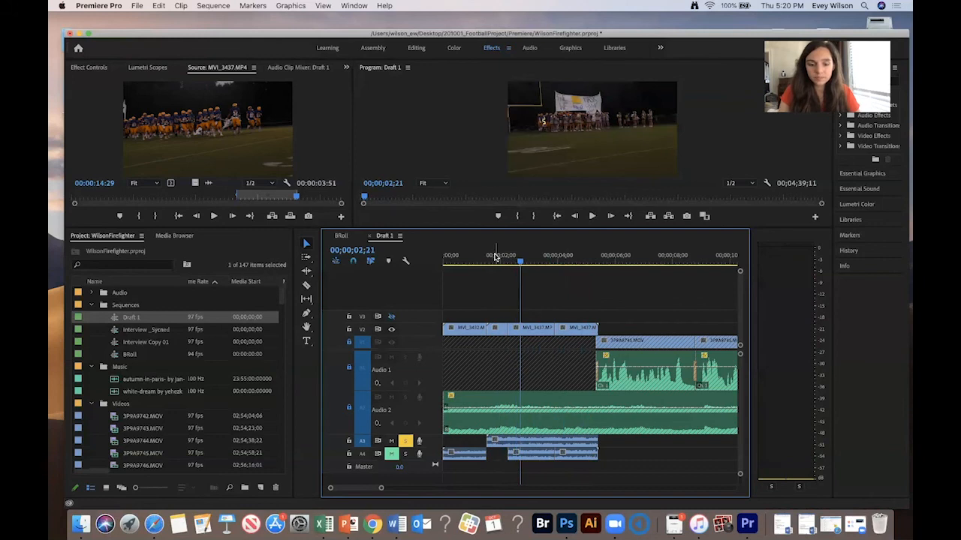
{"action": "key", "text": "super+k"}
{"action": "key", "text": "space"}
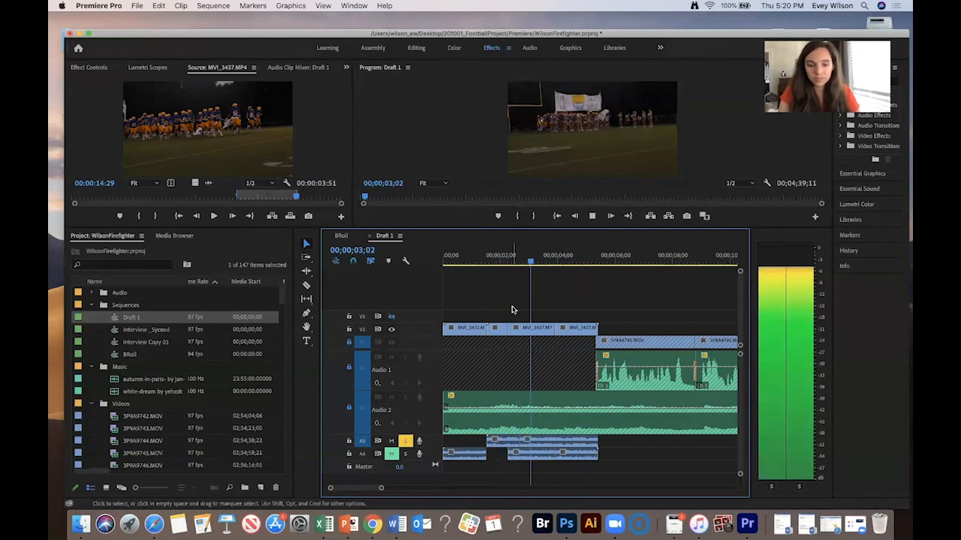
{"action": "key", "text": "space"}
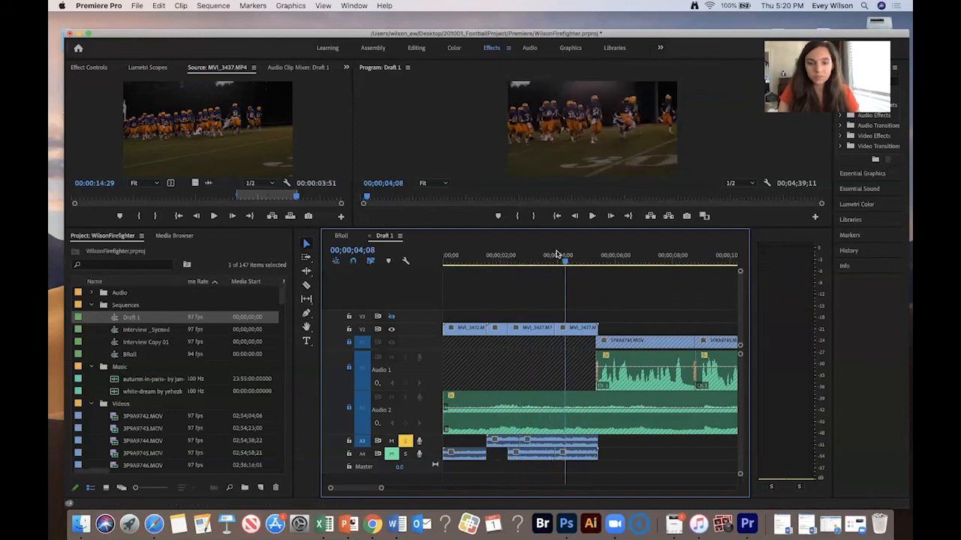
- Zoom in around the 4-second mark to inspect the audio pieces on A3, then zoom back out
{"action": "left_click", "coordinate": [543, 255]}
{"action": "key", "text": "equal"}
{"action": "key", "text": "space"}
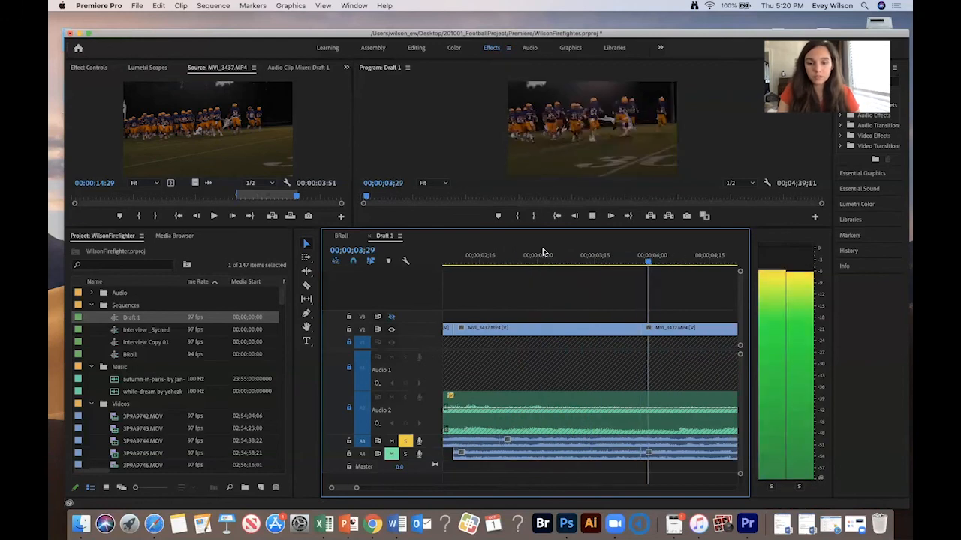
{"action": "key", "text": "space"}
{"action": "left_click", "coordinate": [587, 443]}
{"action": "key", "text": "space"}
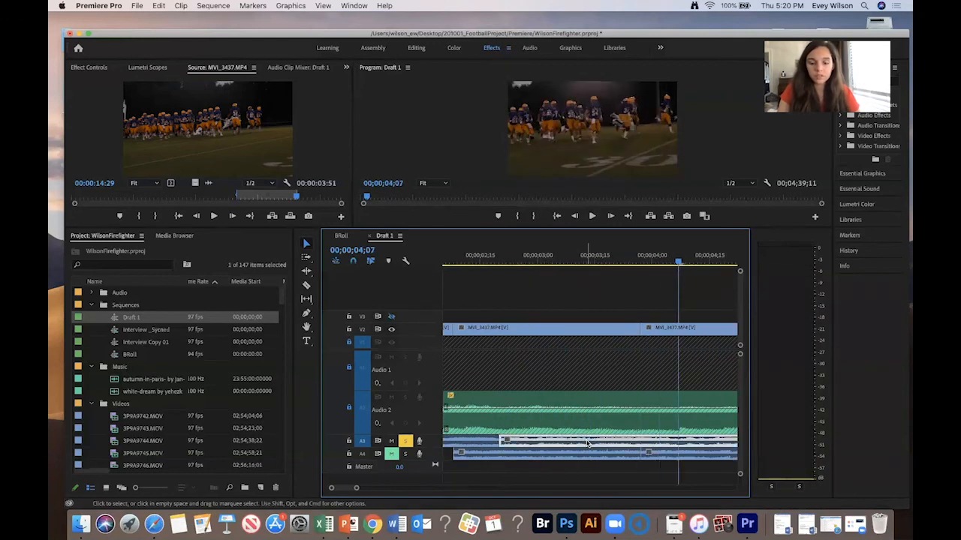
{"action": "key", "text": "space"}
{"action": "key", "text": "minus"}
{"action": "key", "text": "minus"}
{"action": "key", "text": "minus"}
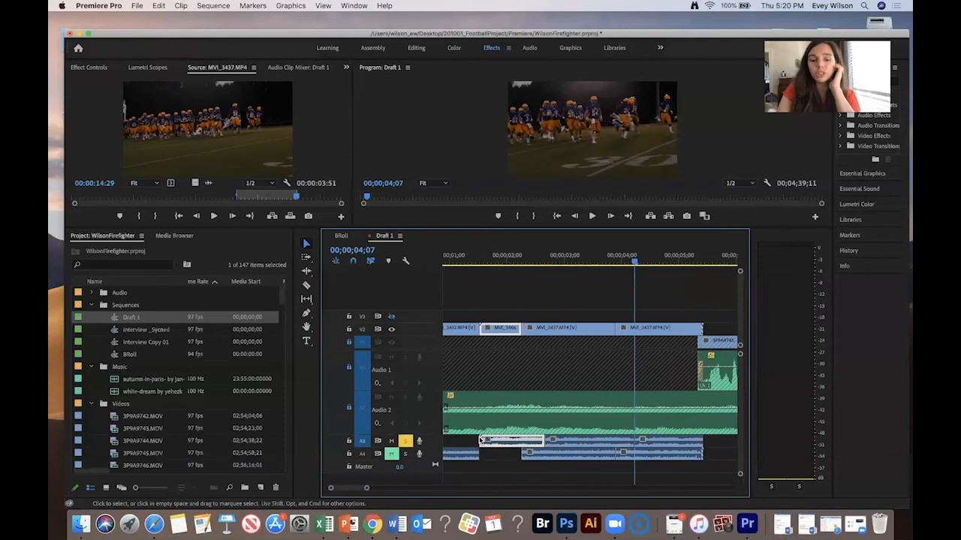
- Drag the audio piece after the cut on A3 earlier and play the opening
{"action": "left_click", "coordinate": [525, 346]}
{"action": "left_click", "coordinate": [508, 443]}
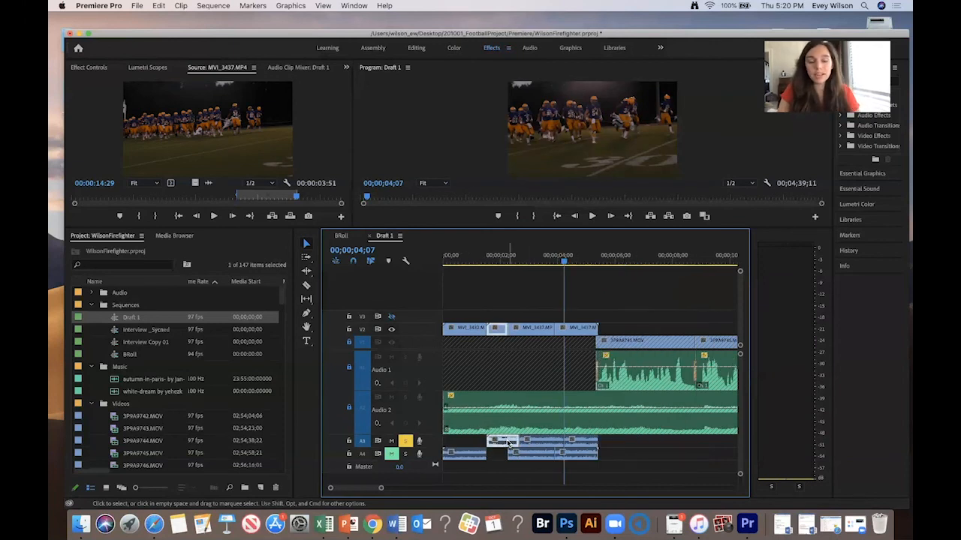
{"action": "left_click", "coordinate": [506, 390]}
{"action": "left_click", "coordinate": [506, 439]}
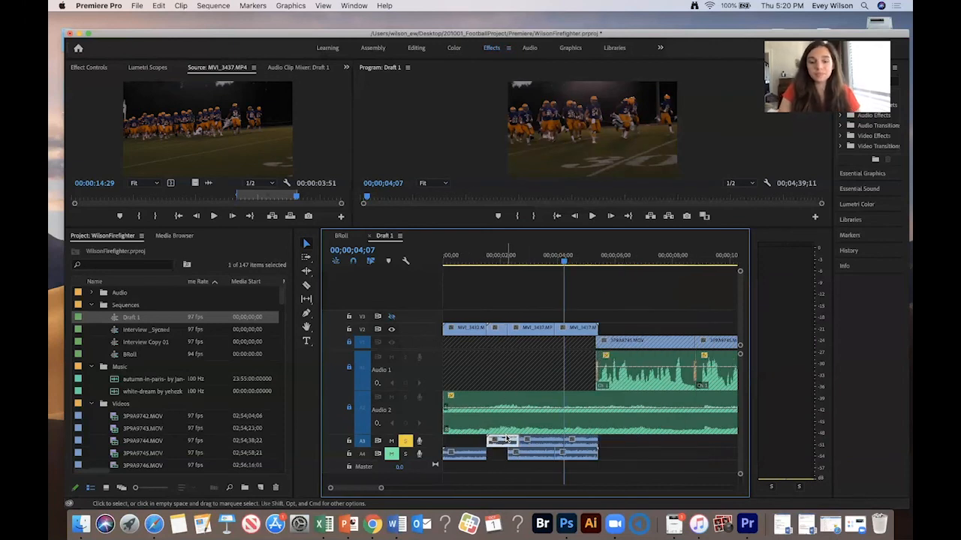
{"action": "mouse_move", "coordinate": [506, 438]}
{"action": "left_mouse_down"}
{"action": "mouse_move", "coordinate": [539, 443]}
{"action": "mouse_move", "coordinate": [495, 443]}
{"action": "left_mouse_up"}
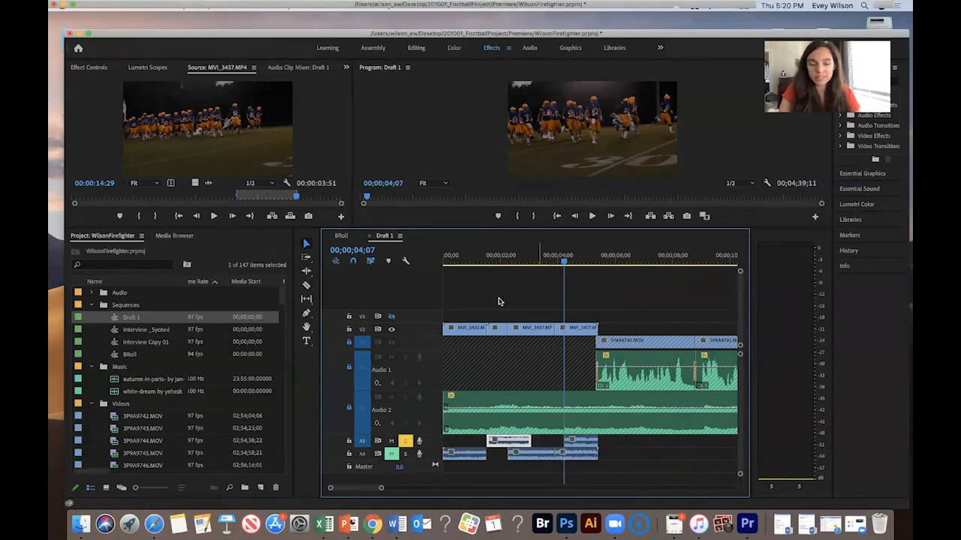
{"action": "left_click", "coordinate": [481, 256]}
{"action": "key", "text": "space"}
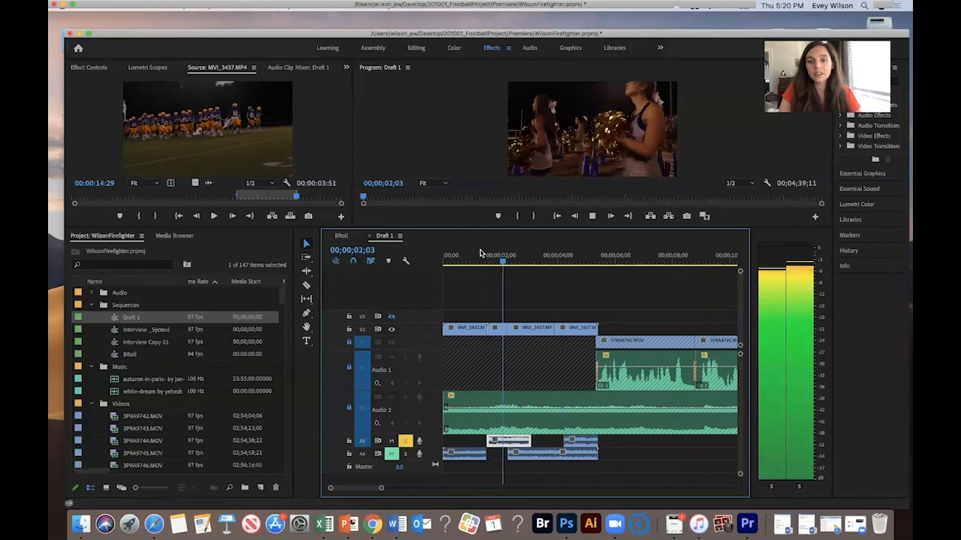
{"action": "key", "text": "space"}
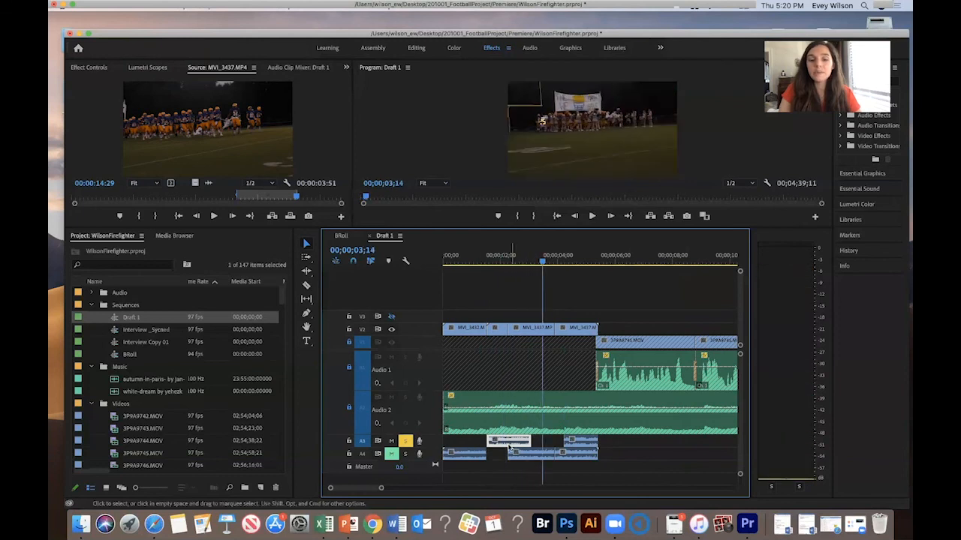
- Move the selected B-roll audio piece on A3 slightly later and replay the opening
{"action": "left_click_drag", "start_coordinate": [511, 443], "coordinate": [530, 443]}
{"action": "left_click", "coordinate": [496, 255]}
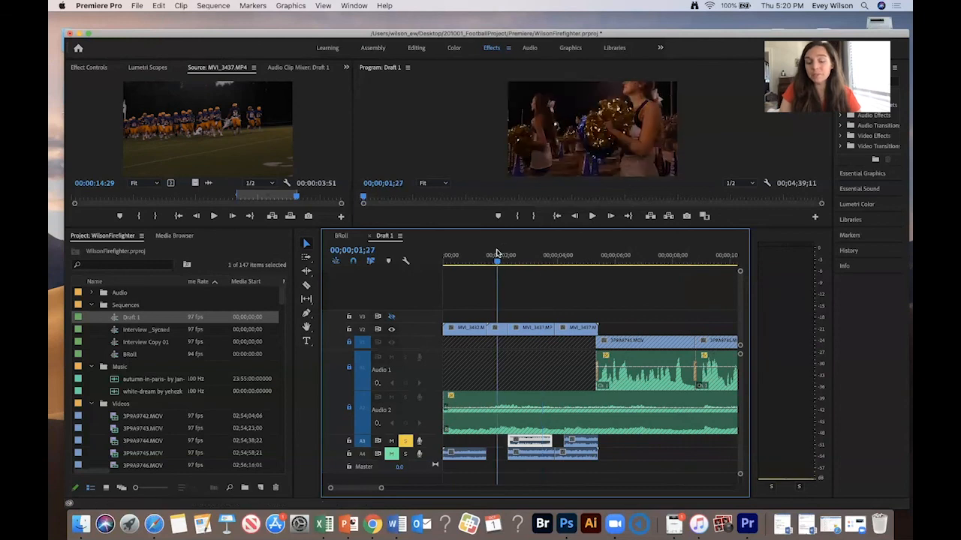
{"action": "key", "text": "space"}
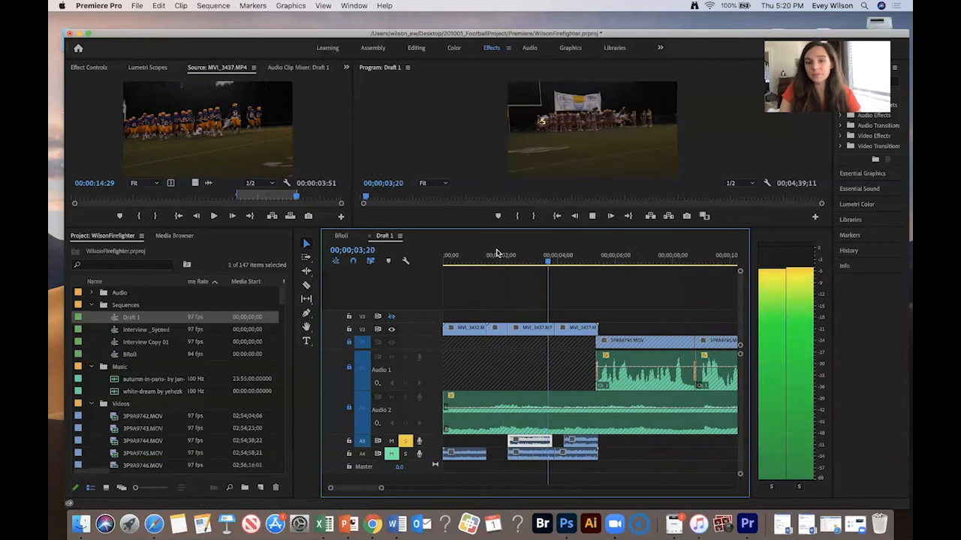
{"action": "key", "text": "space"}
- Drag the same A3 audio piece back earlier and replay the opening to check its timing
{"action": "left_click", "coordinate": [509, 441]}
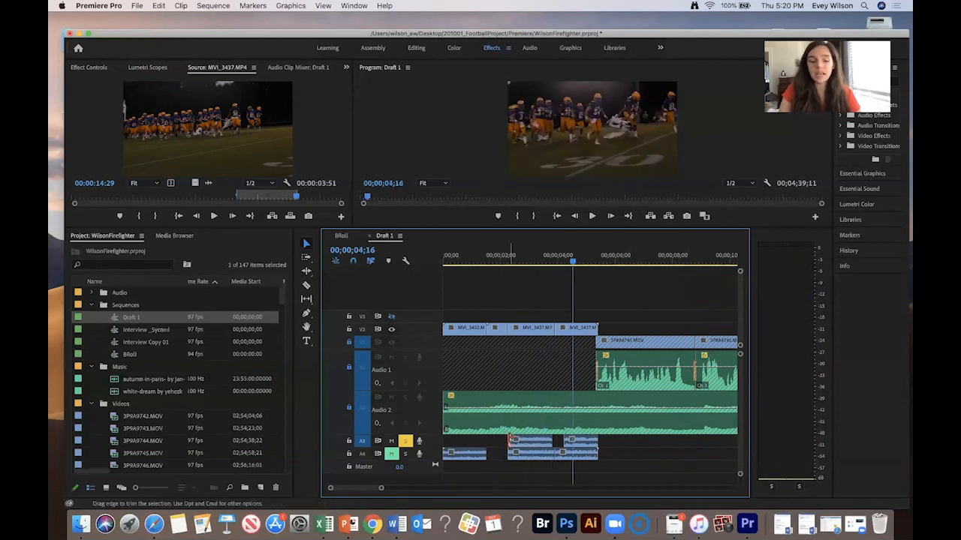
{"action": "left_click_drag", "start_coordinate": [521, 442], "coordinate": [501, 443]}
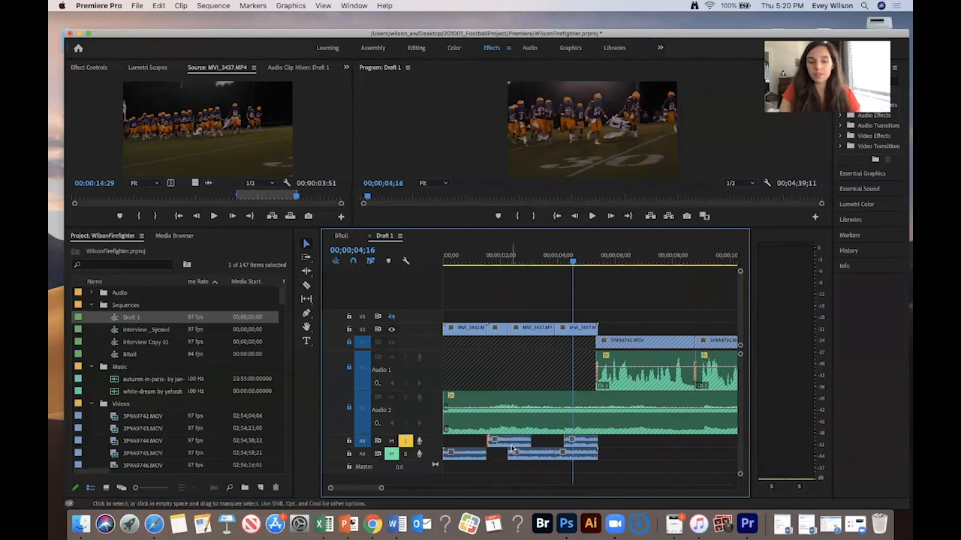
{"action": "left_click", "coordinate": [476, 257]}
{"action": "key", "text": "space"}
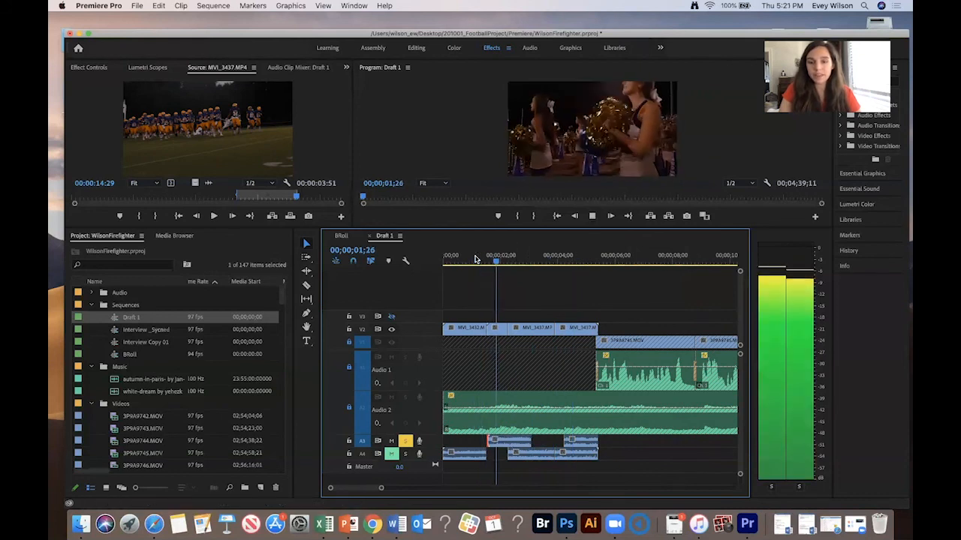
{"action": "key", "text": "space"}
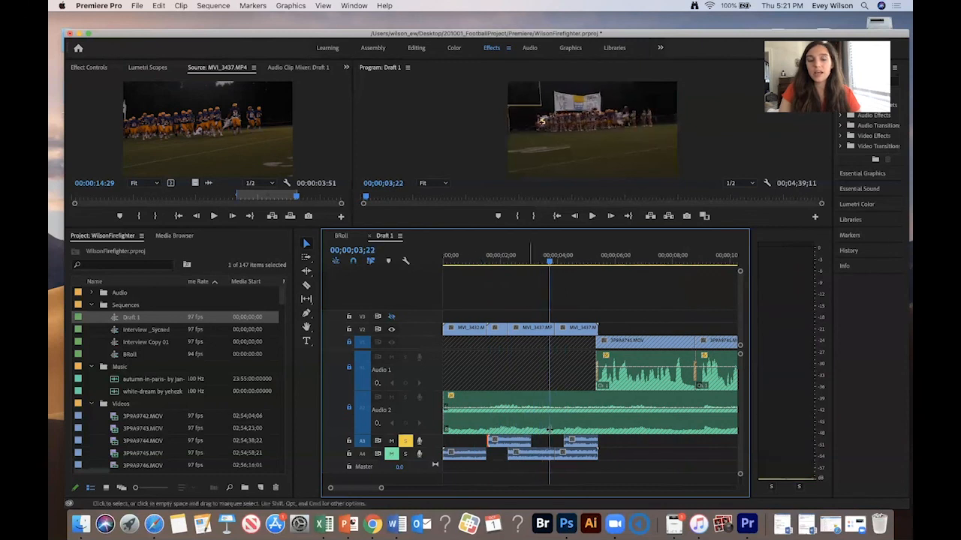
- Turn off solo on track A3 and apply an audio gain adjustment to the first B-roll audio piece on A3
{"action": "left_click", "coordinate": [405, 440]}
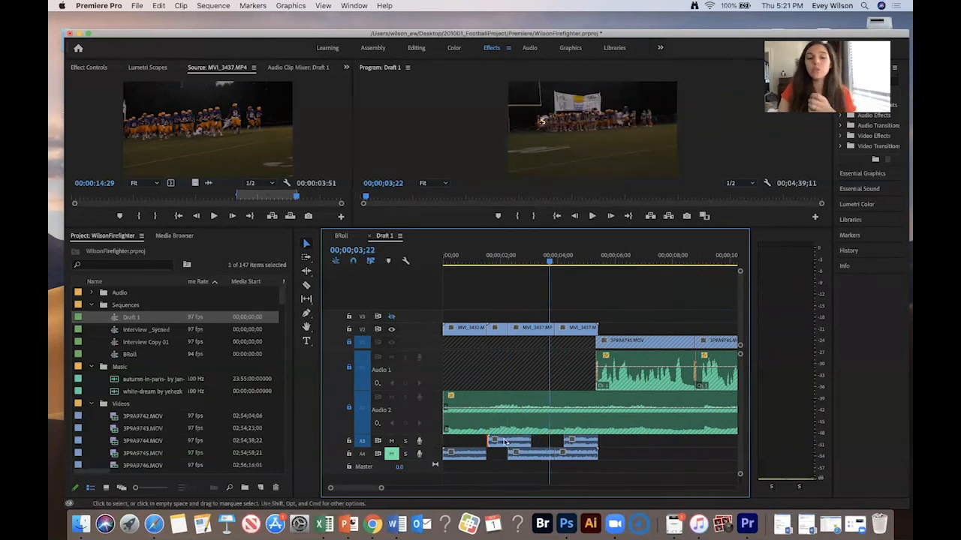
{"action": "left_click", "coordinate": [506, 442]}
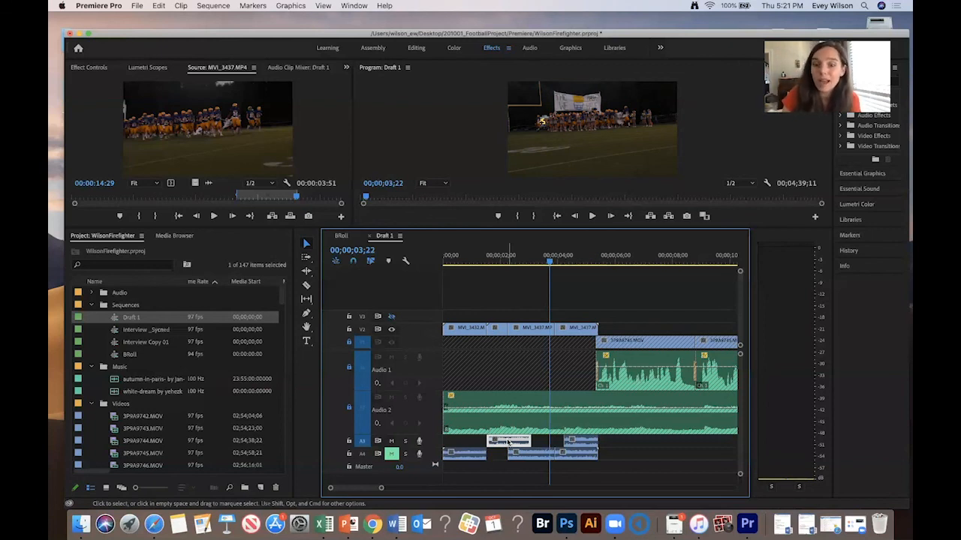
{"action": "left_click", "coordinate": [492, 255]}
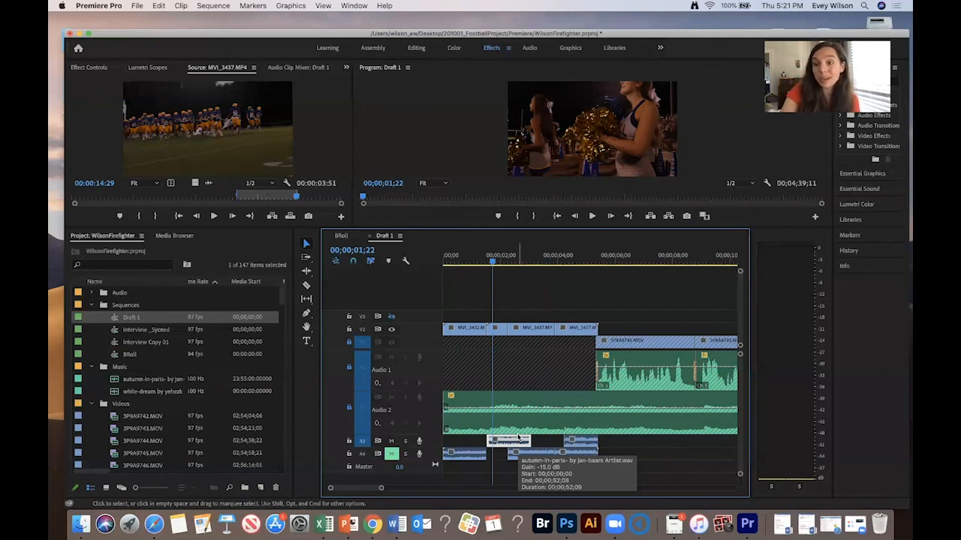
{"action": "key", "text": "g"}
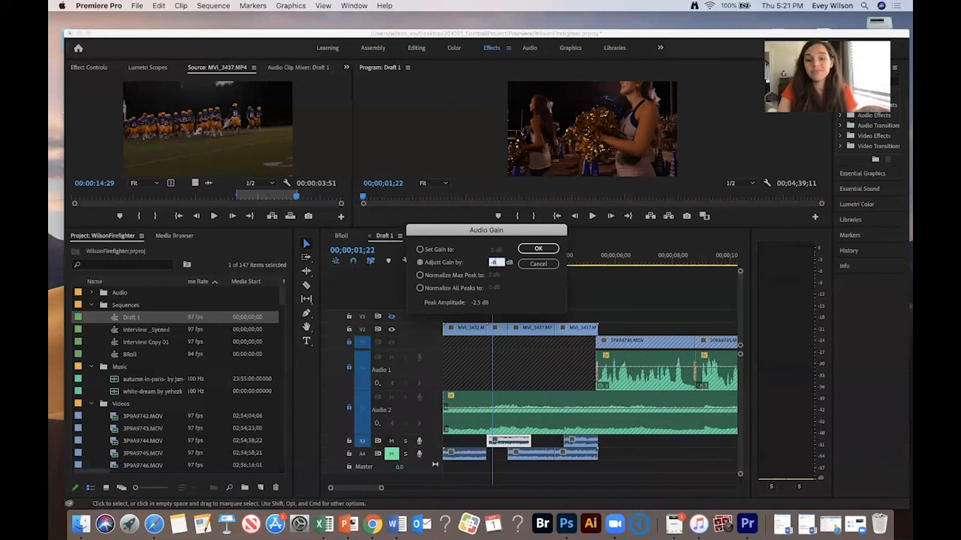
{"action": "key", "text": "Return"}
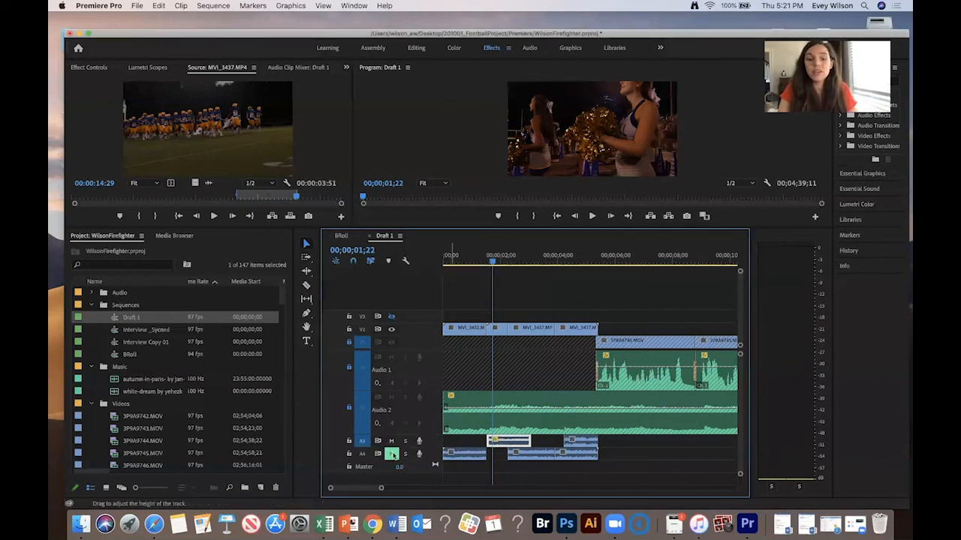
- Replay the sequence from the start to review the B-roll sound
{"action": "left_click", "coordinate": [440, 258]}
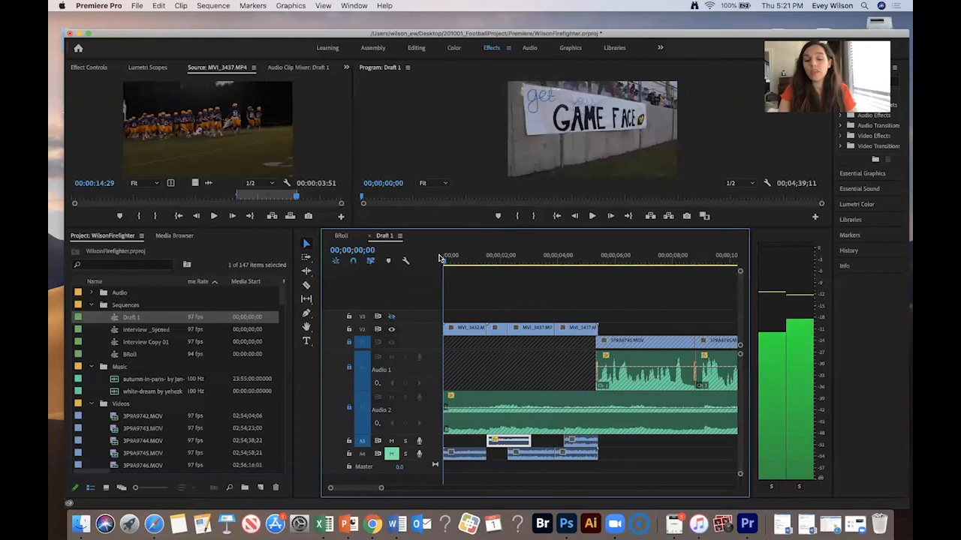
{"action": "key", "text": "space"}
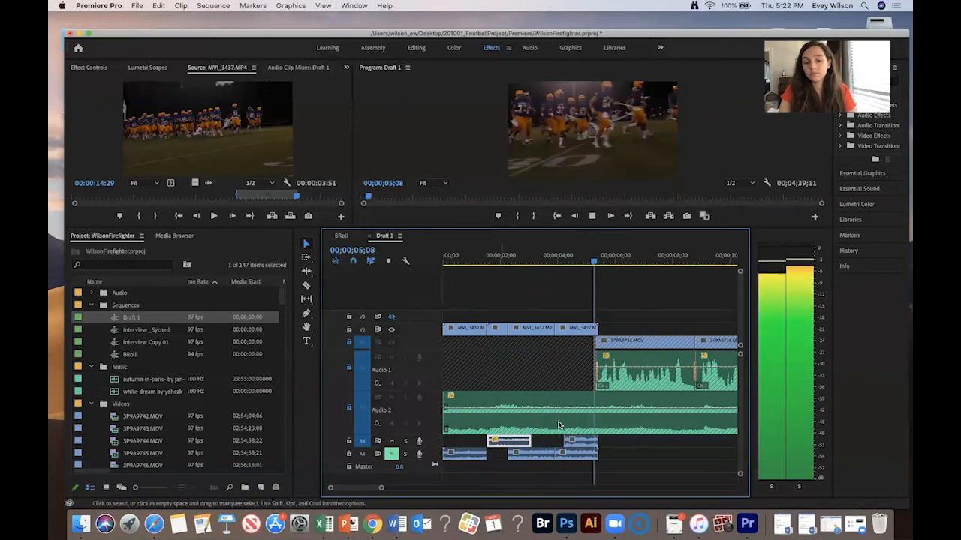
{"action": "key", "text": "space"}
{"action": "left_click", "coordinate": [578, 445]}
{"action": "key", "text": "Delete"}
{"action": "key", "text": "super+z"}
- Move the later B-roll audio piece up onto A3 next to the first one and apply an audio gain adjustment to it
{"action": "left_click_drag", "start_coordinate": [580, 444], "coordinate": [536, 441]}
{"action": "left_click", "coordinate": [576, 457]}
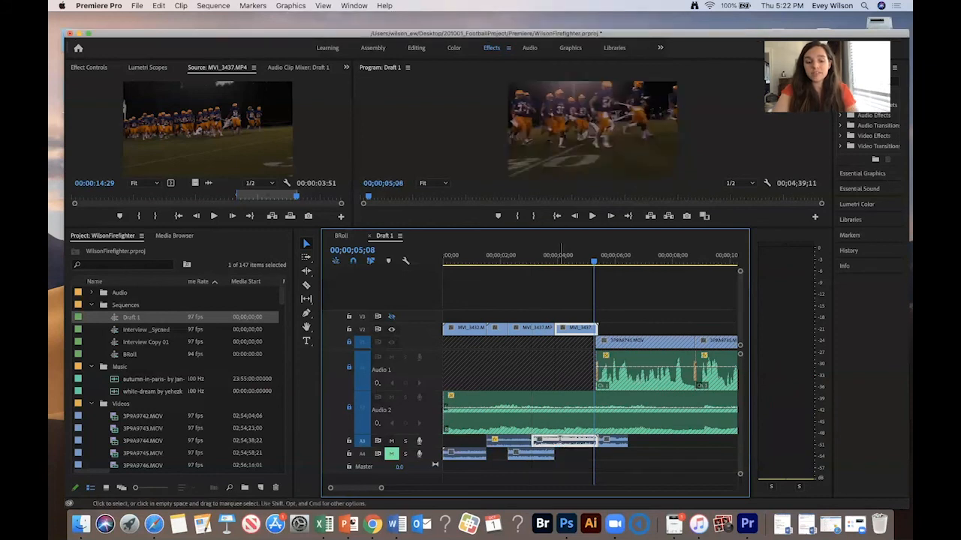
{"action": "key", "text": "g"}
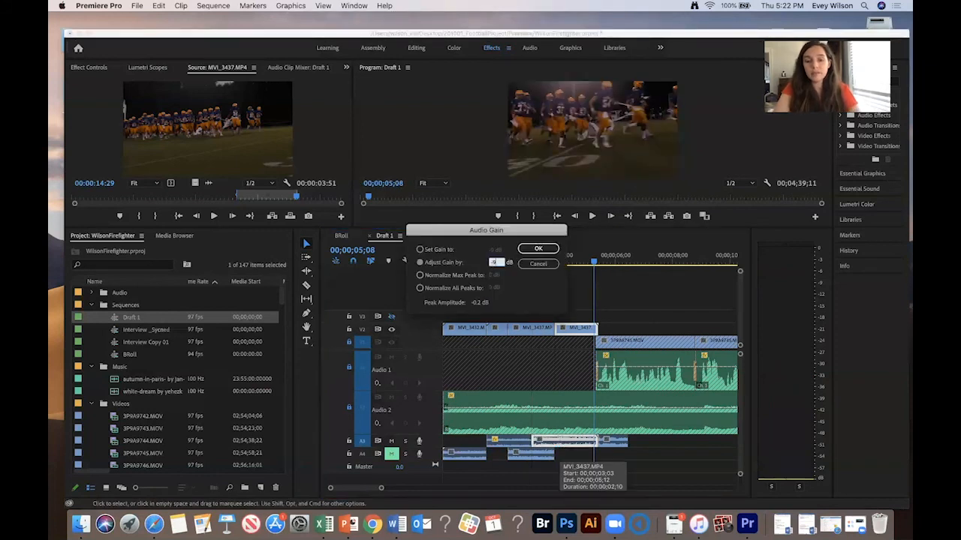
{"action": "key", "text": "Return"}
- Trim the start of the first B-roll audio piece on A3 slightly earlier, toward the 1-second mark
{"action": "left_click_drag", "start_coordinate": [496, 253], "coordinate": [482, 254]}
{"action": "key", "text": "minus"}
{"action": "key", "text": "equal"}
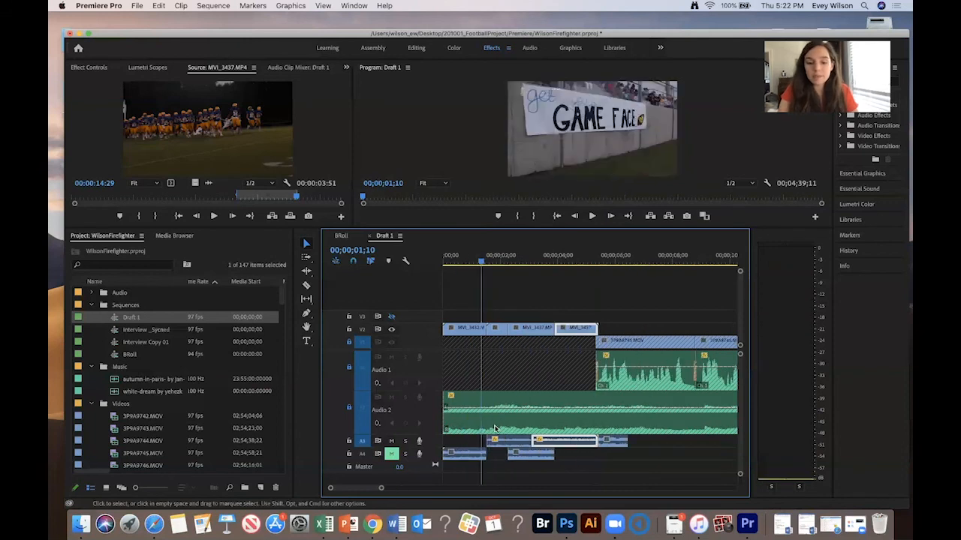
{"action": "left_click_drag", "start_coordinate": [488, 442], "coordinate": [479, 441]}
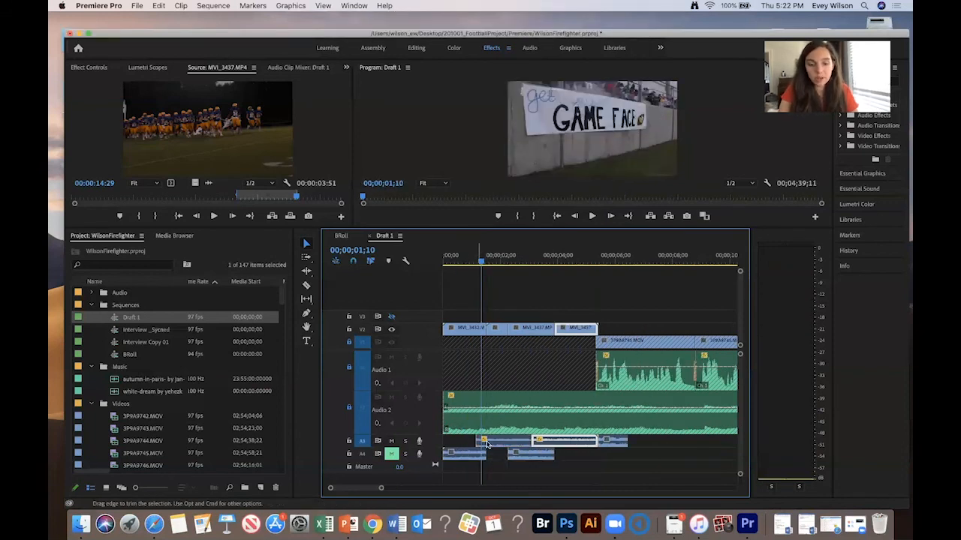
- Apply default crossfades between the B-roll audio pieces on A3 and replay the opening
{"action": "left_click", "coordinate": [498, 444]}
{"action": "key", "text": "super+shift+d"}
{"action": "key", "text": "space"}
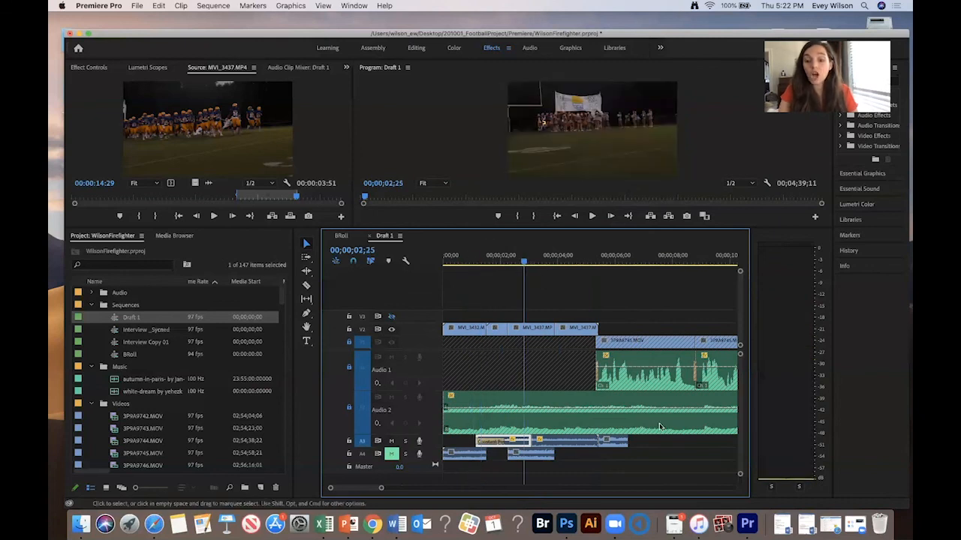
{"action": "left_click_drag", "start_coordinate": [656, 449], "coordinate": [526, 444]}
{"action": "key", "text": "super+shift+d"}
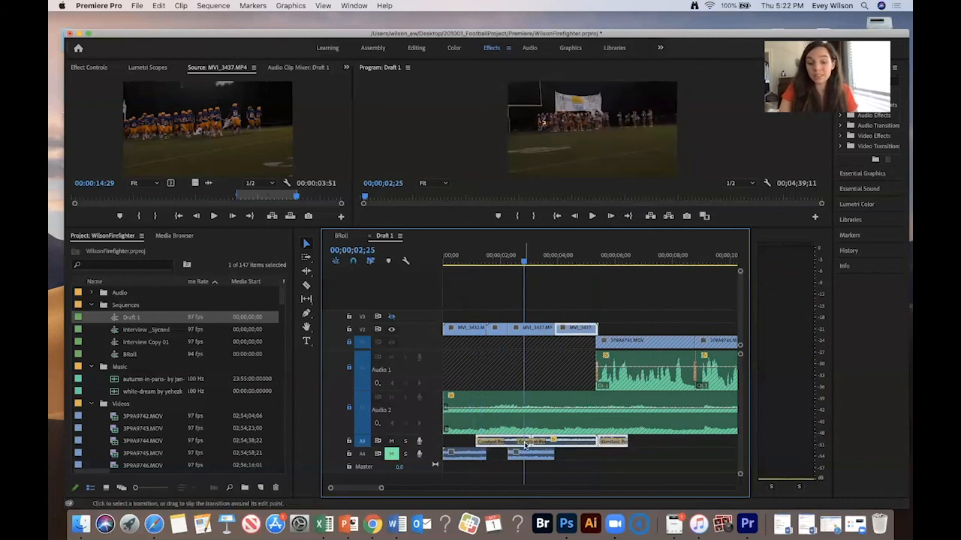
{"action": "left_click", "coordinate": [466, 259]}
{"action": "key", "text": "space"}
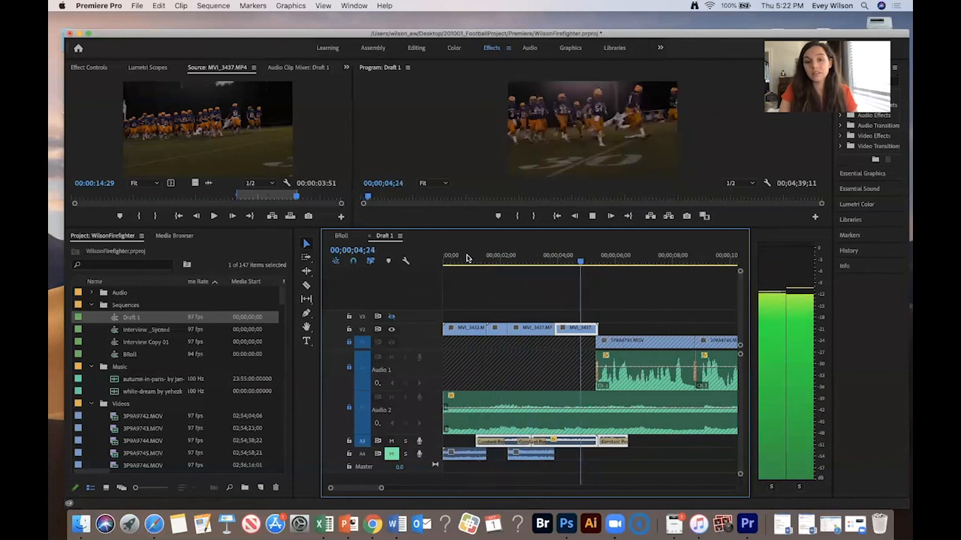
{"action": "key", "text": "space"}
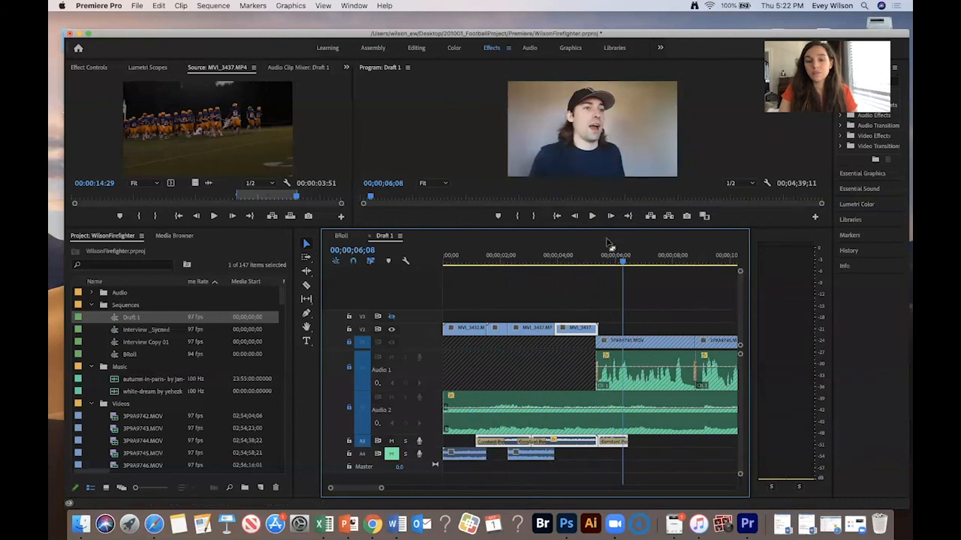
- Delete the short B-roll audio piece on A3 after the 5-second mark and replay the opening
{"action": "left_click", "coordinate": [598, 259]}
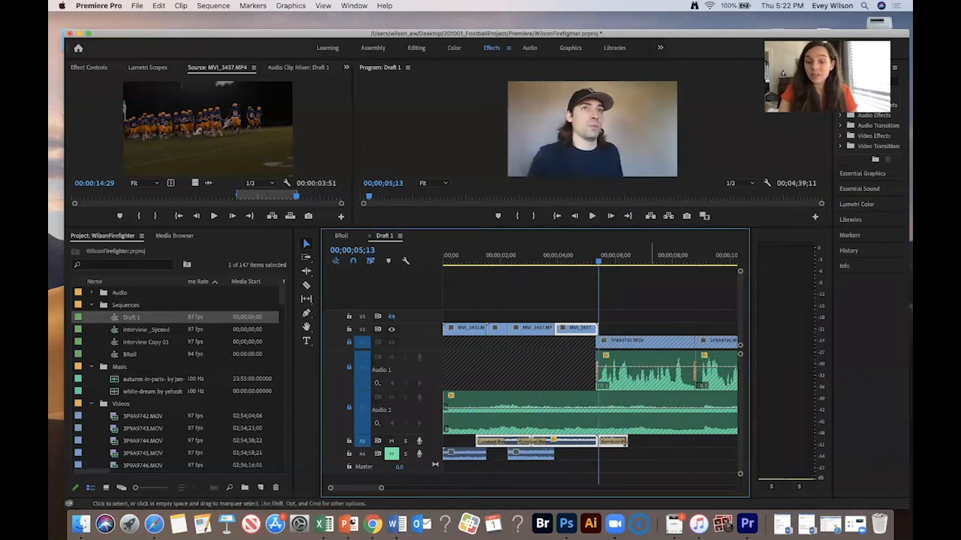
{"action": "left_click", "coordinate": [620, 443]}
{"action": "left_click", "coordinate": [620, 443]}
{"action": "key", "text": "Delete"}
{"action": "left_click", "coordinate": [581, 443]}
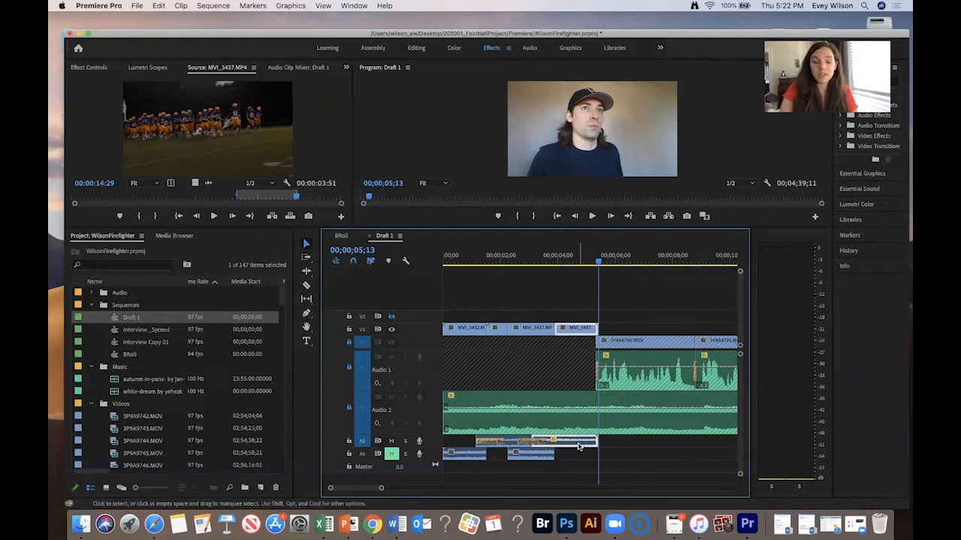
{"action": "left_click", "coordinate": [486, 256]}
{"action": "key", "text": "space"}
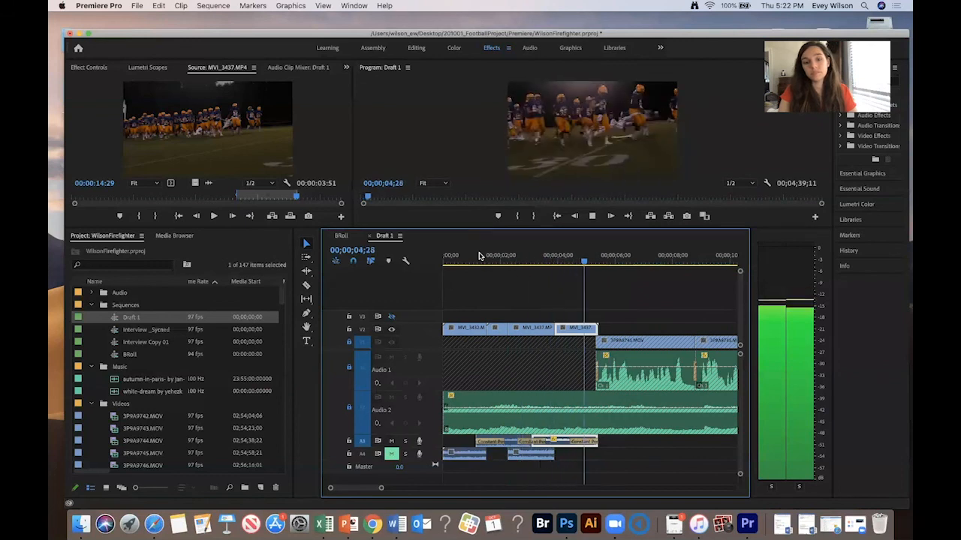
- Zoom out on the timeline and replay the transition from the B-roll into the interview
{"action": "key", "text": "minus"}
{"action": "key", "text": "minus"}
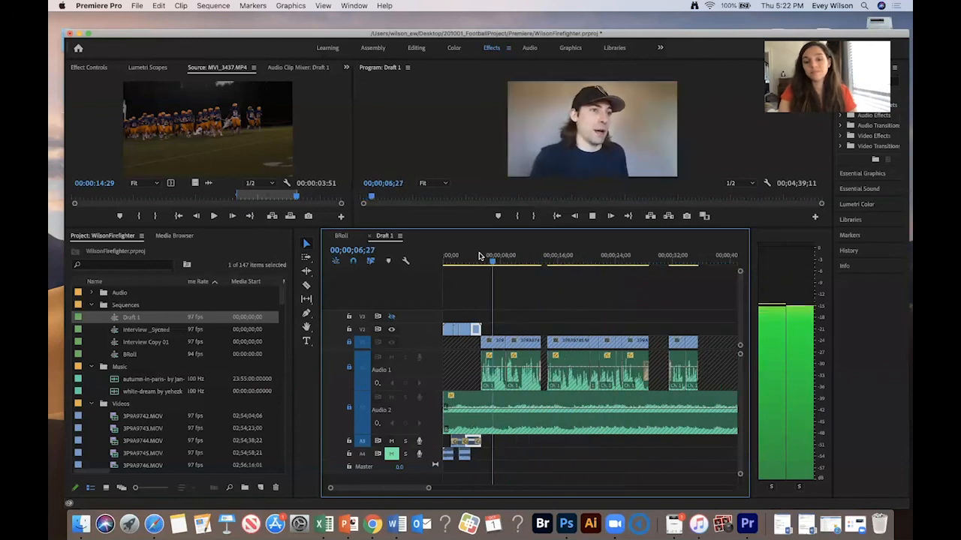
{"action": "key", "text": "space"}
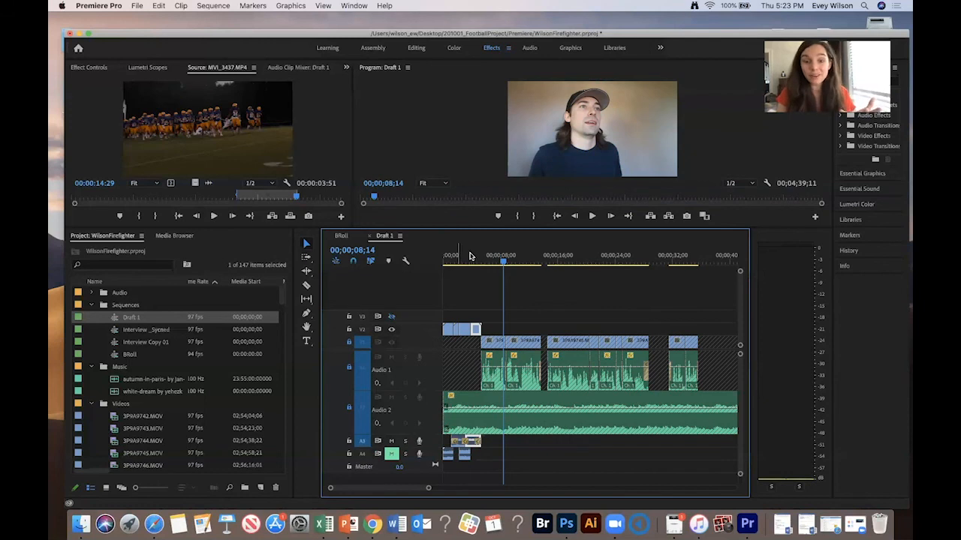
{"action": "left_click_drag", "start_coordinate": [459, 257], "coordinate": [405, 259]}
{"action": "key", "text": "space"}
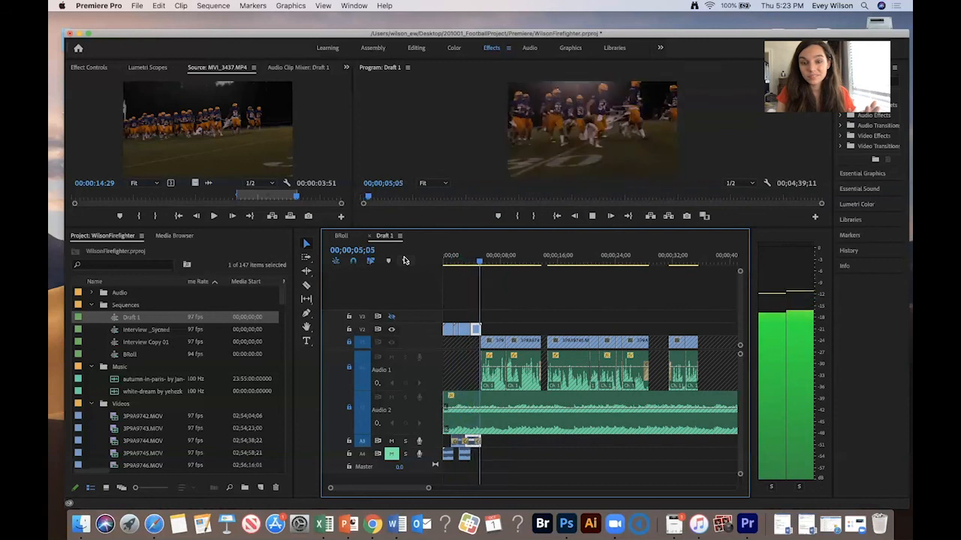
{"action": "key", "text": "space"}
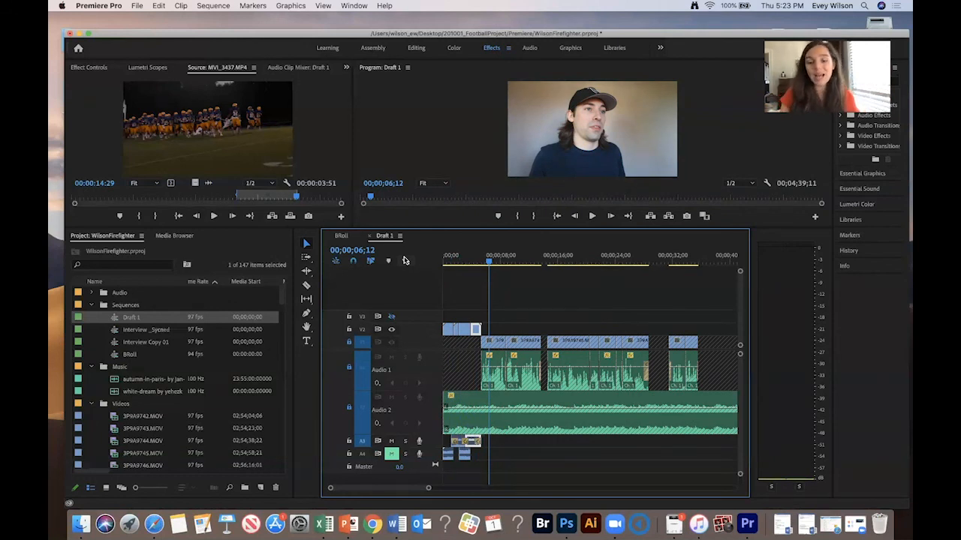
{"action": "key", "text": "minus"}
{"action": "key", "text": "minus"}
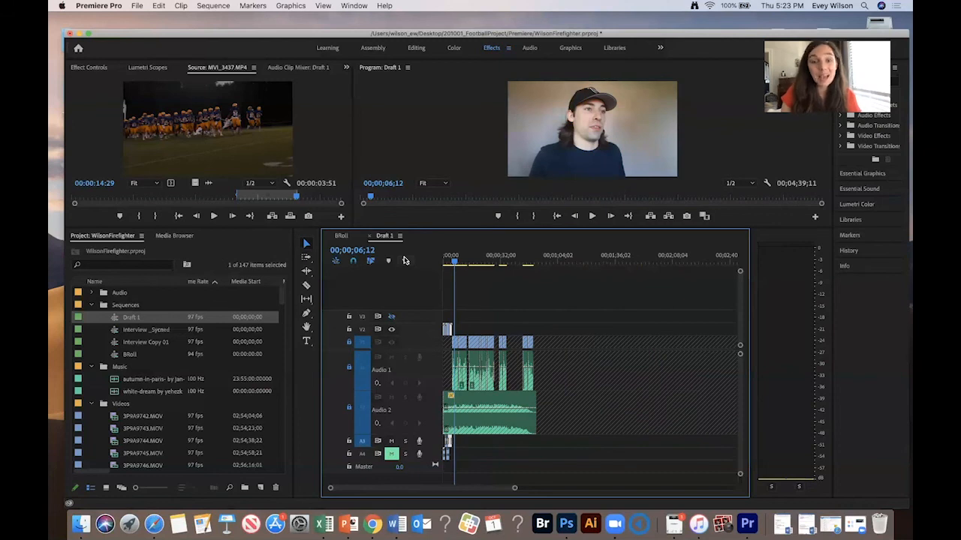